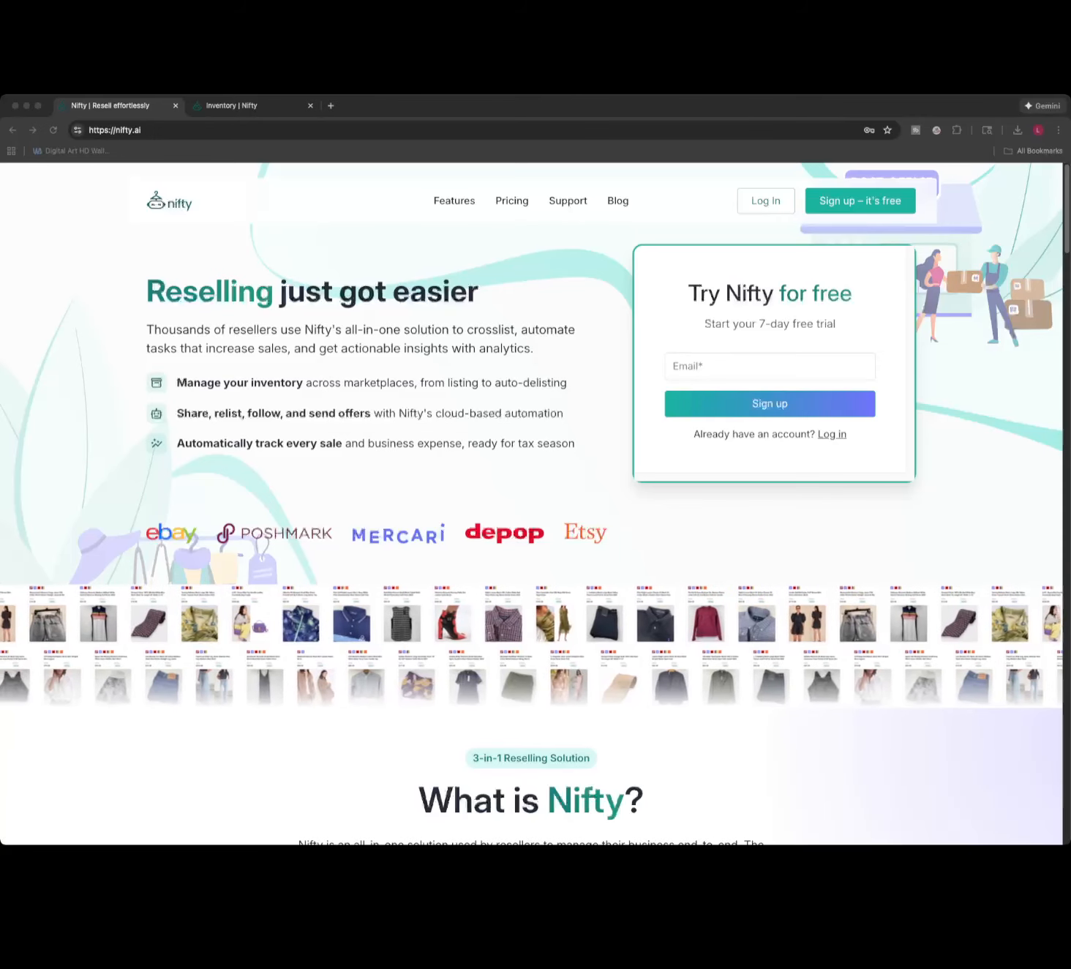
View the automation dashboard, return to the inventory, and review its resync options without starting a sync.
click(232, 106)
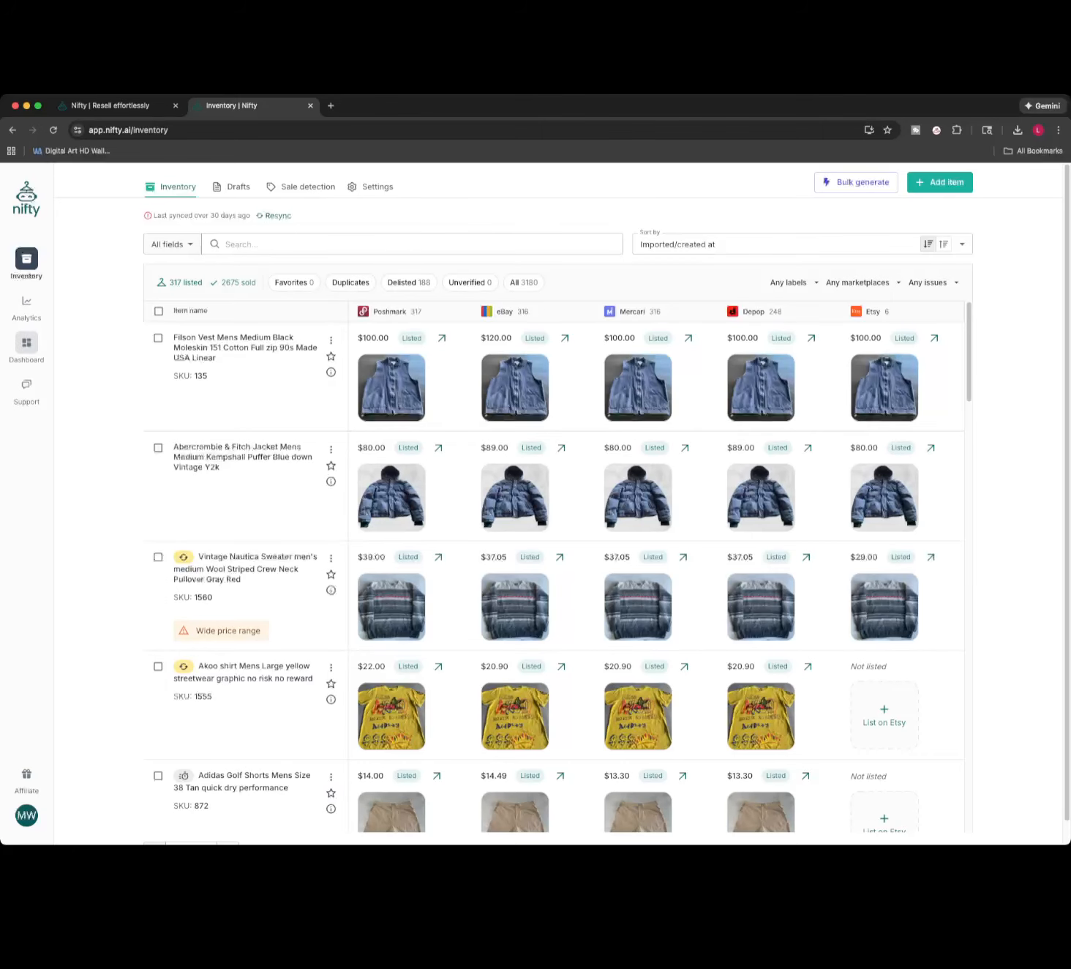
click(25, 344)
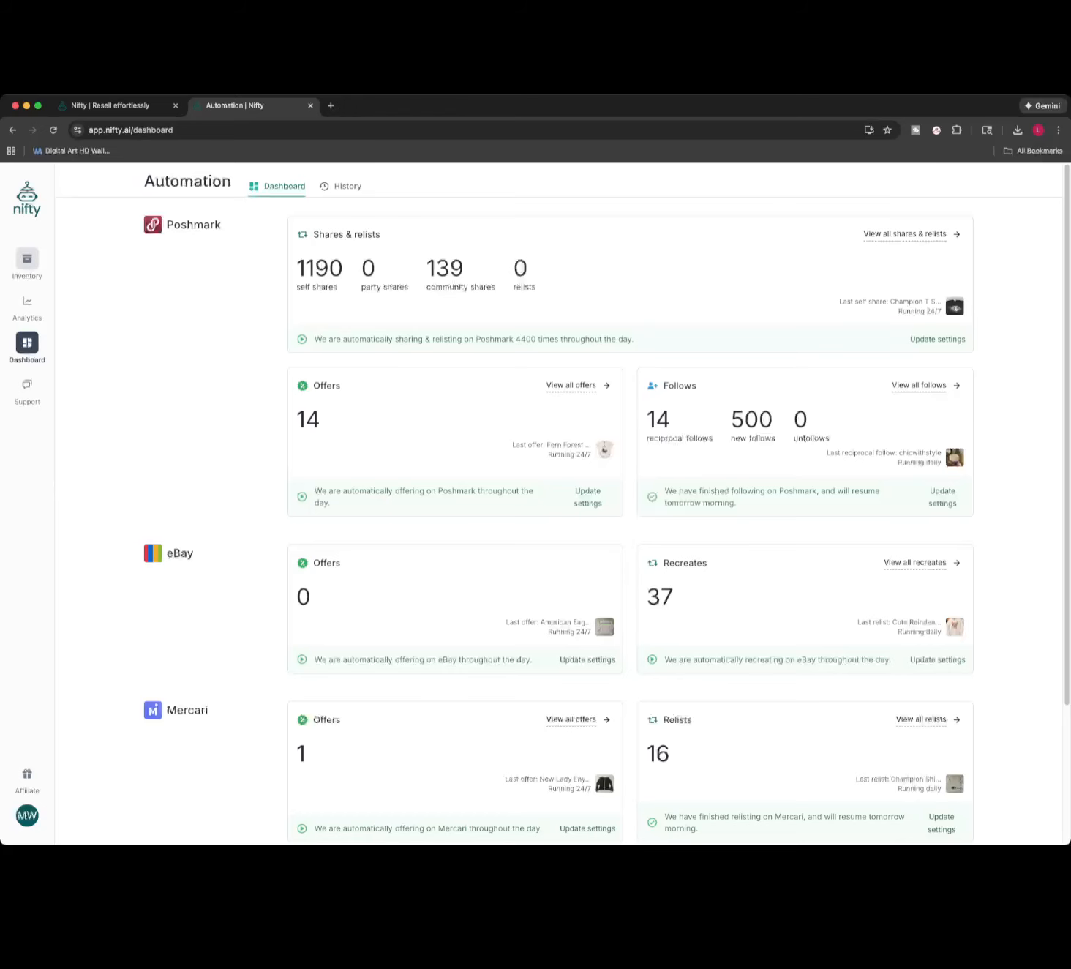
click(27, 259)
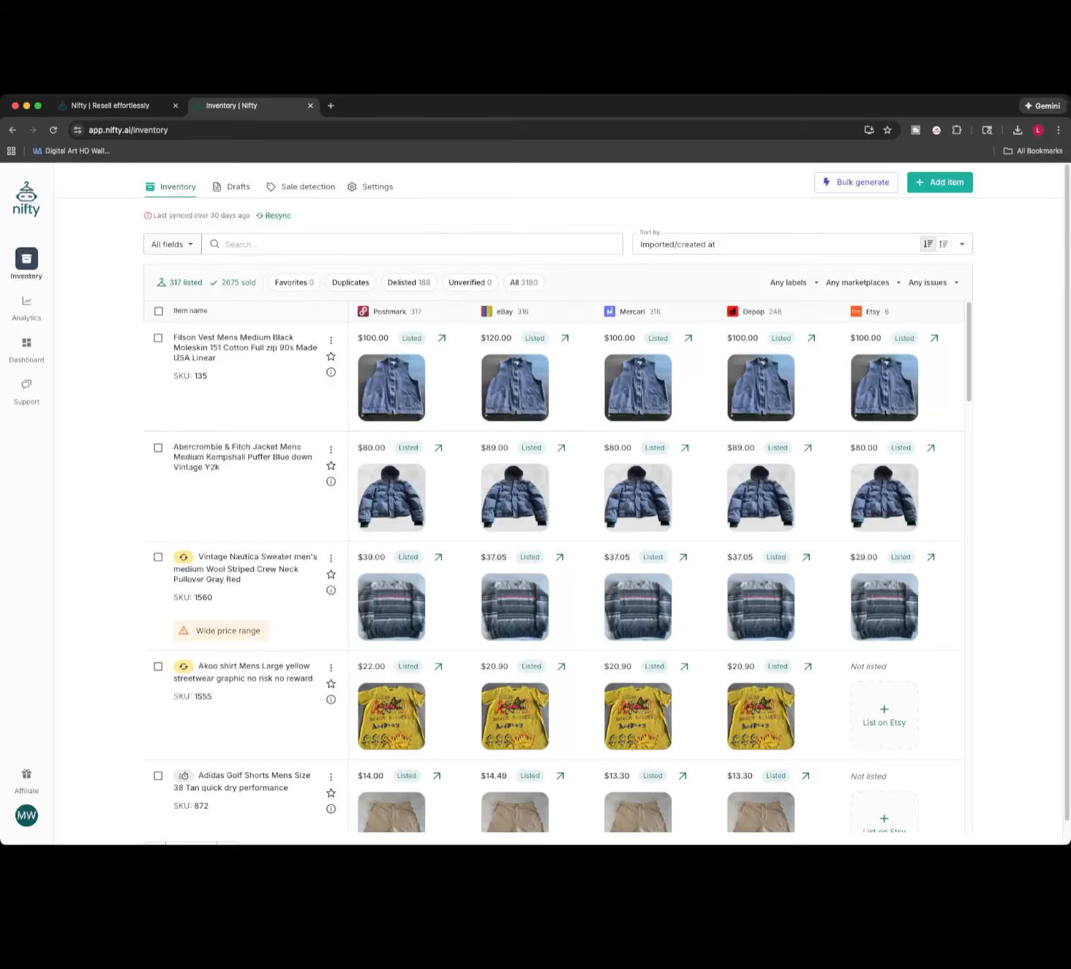
click(275, 216)
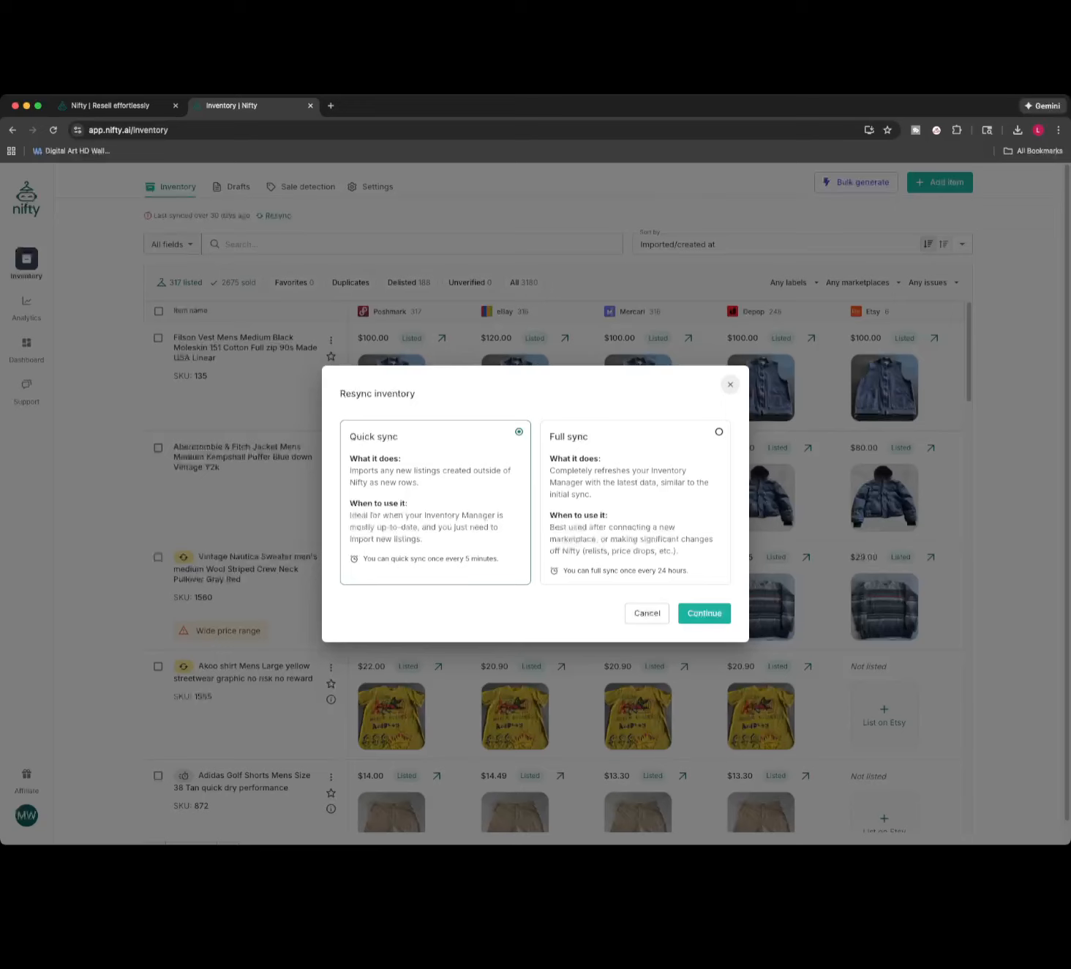
click(647, 613)
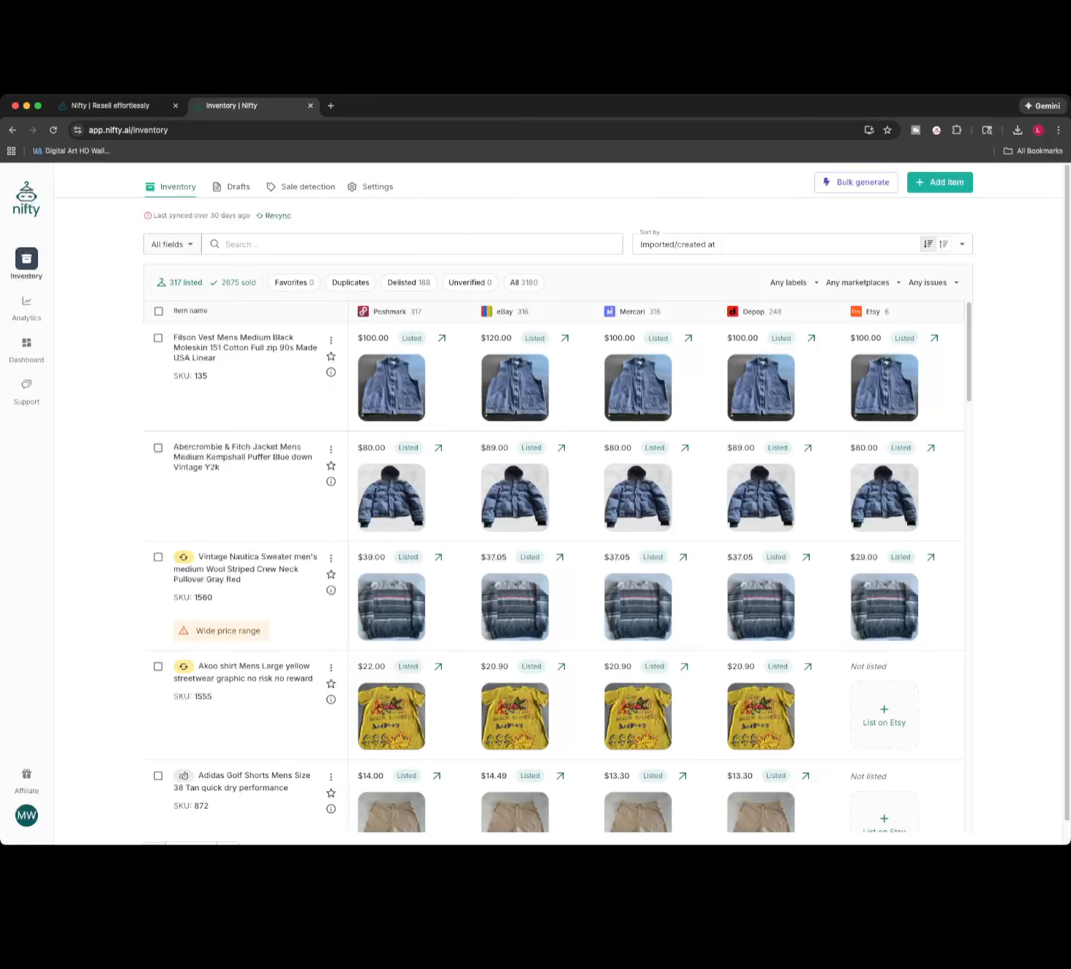
Try moving the Abercrombie jacket's eBay listing onto the Filson vest row, and return it to its own row.
drag(515, 497, 515, 384)
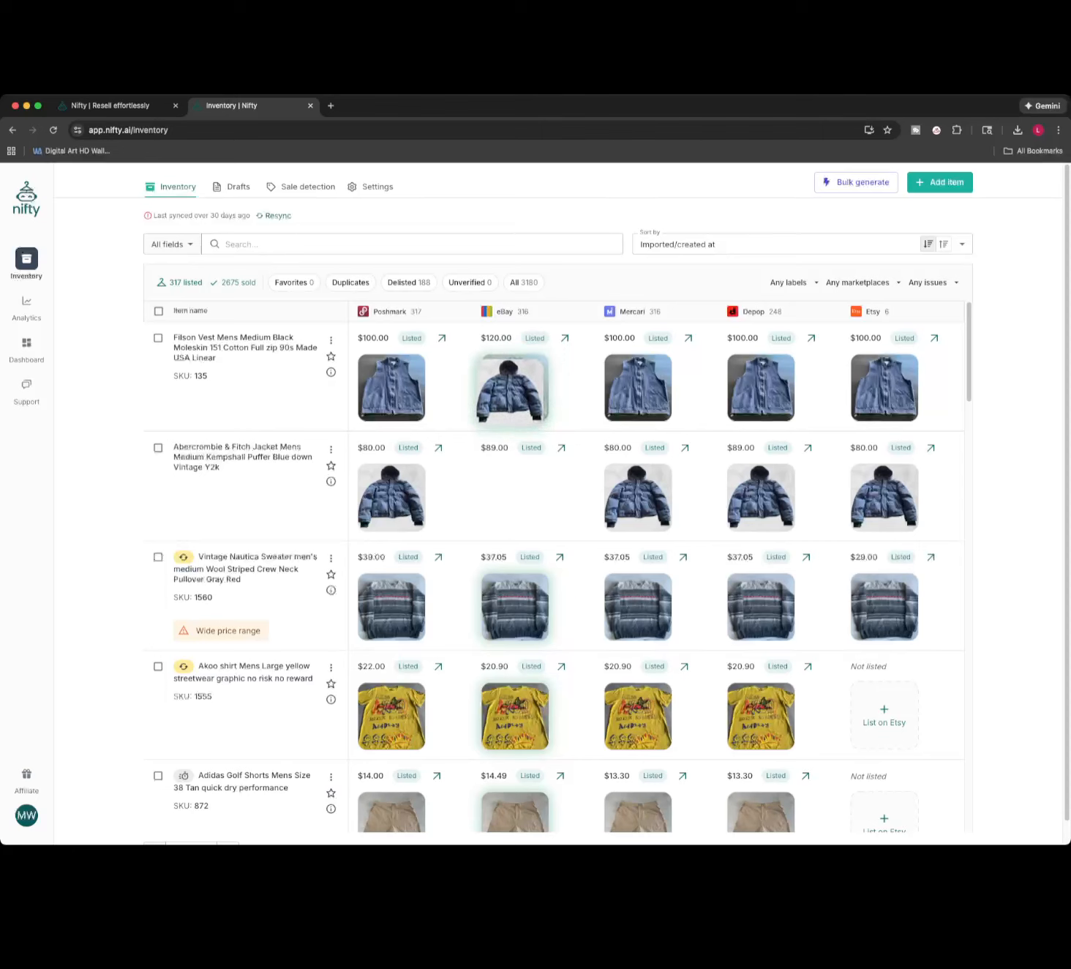
drag(510, 387, 520, 500)
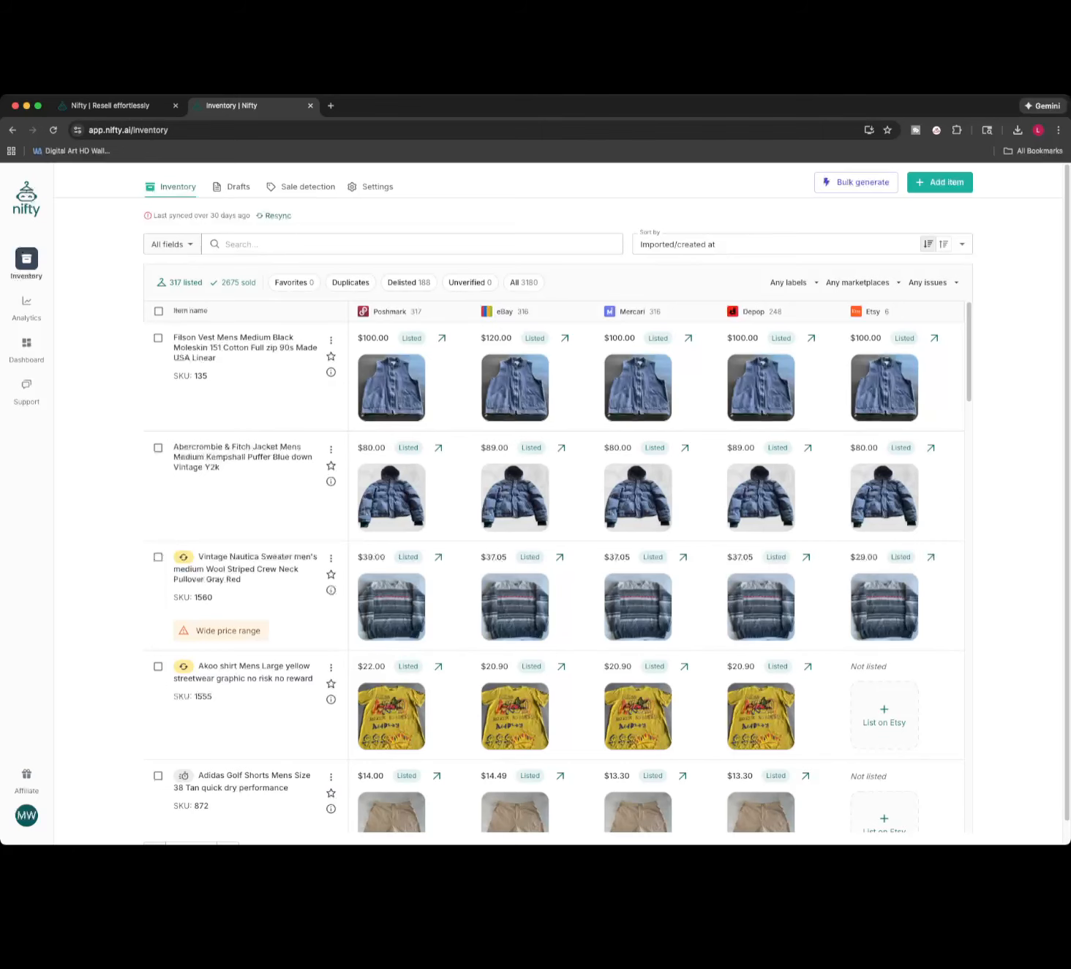
Open the inventory settings and turn auto-delist for Mercari and Depop off and back on.
click(371, 187)
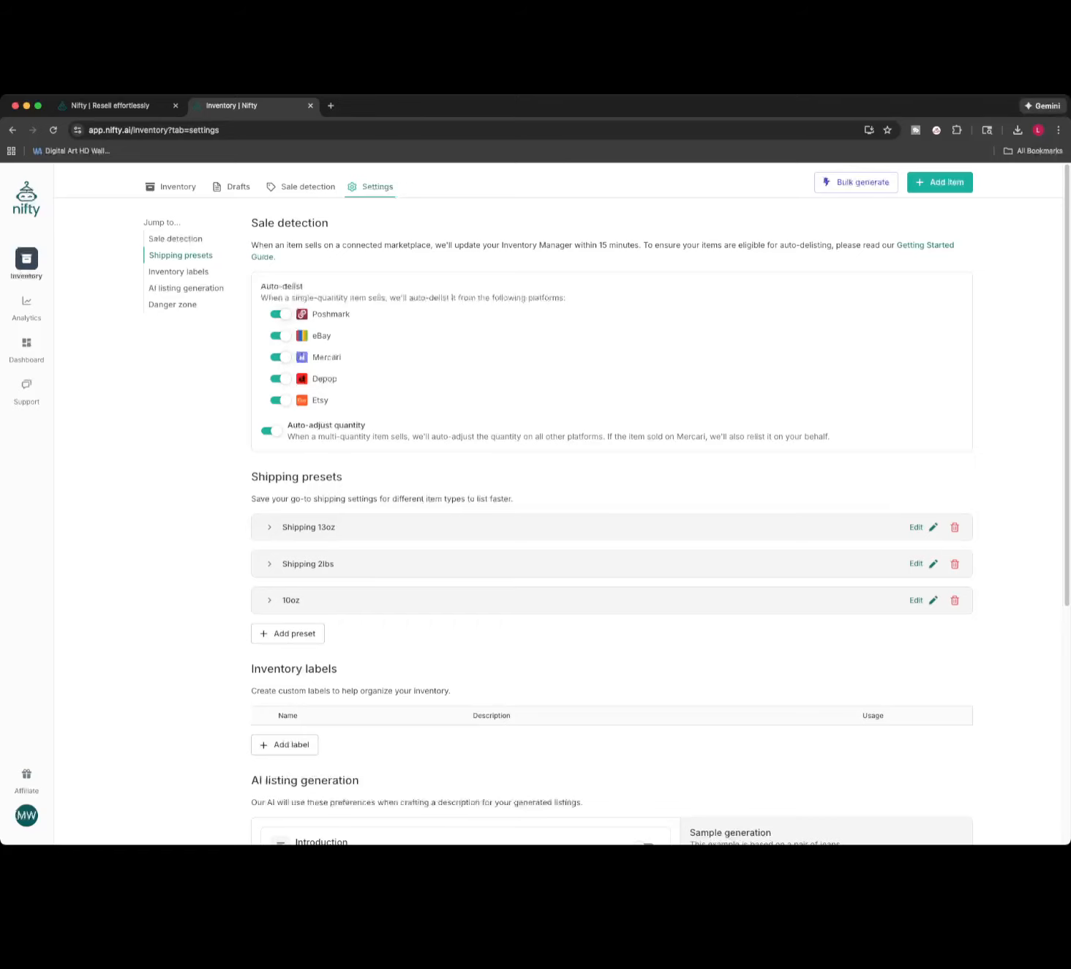
click(279, 357)
click(279, 358)
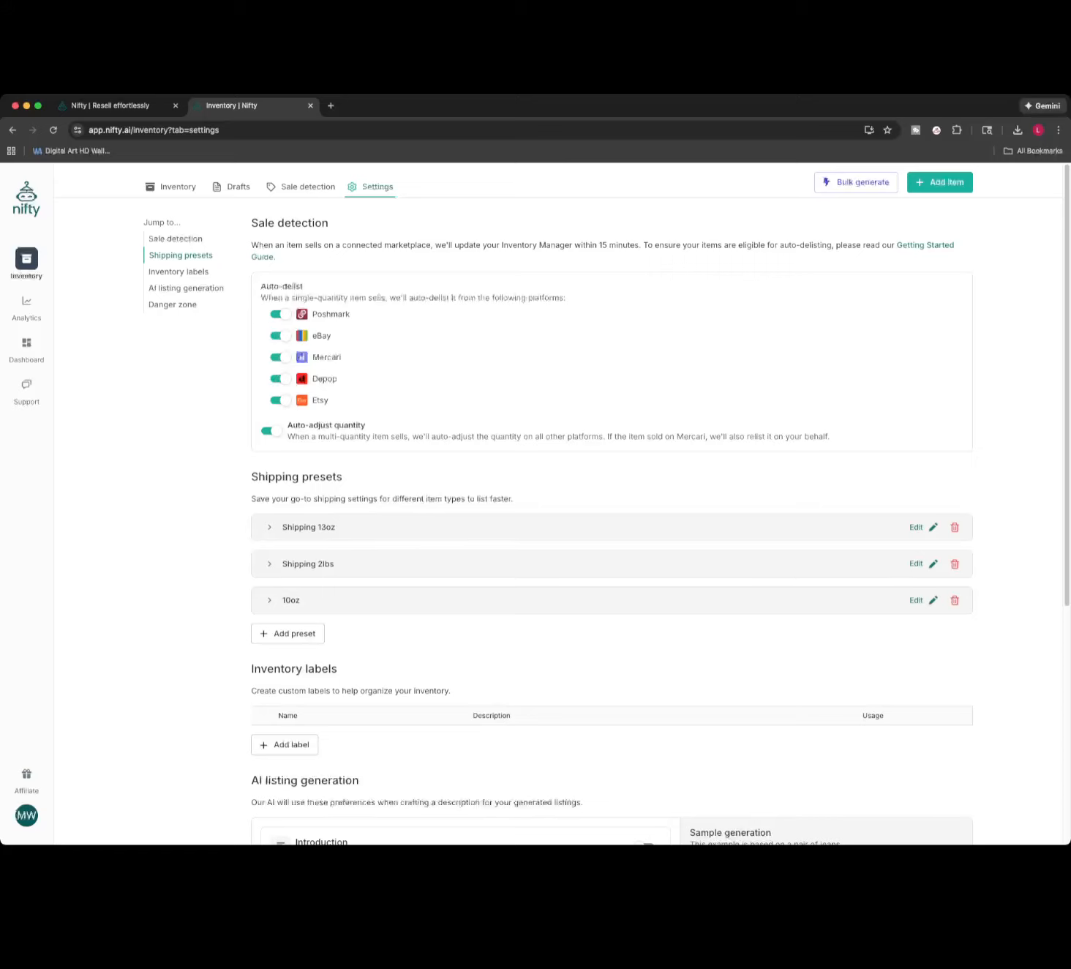
click(281, 379)
click(280, 379)
Try the Introduction, Item specifics and Keywords options for AI listing generation, restoring each one after previewing it.
scroll(564, 505, down, 5)
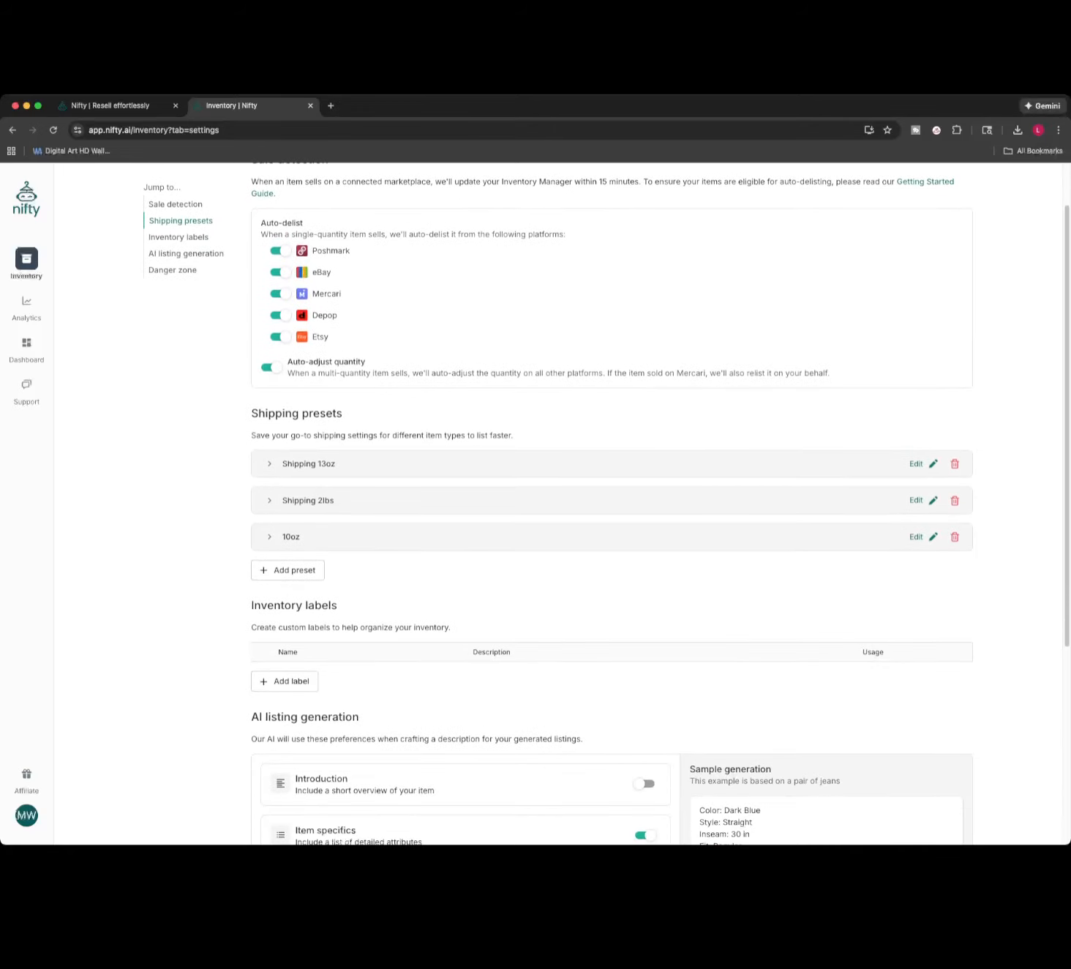
scroll(612, 505, down, 4)
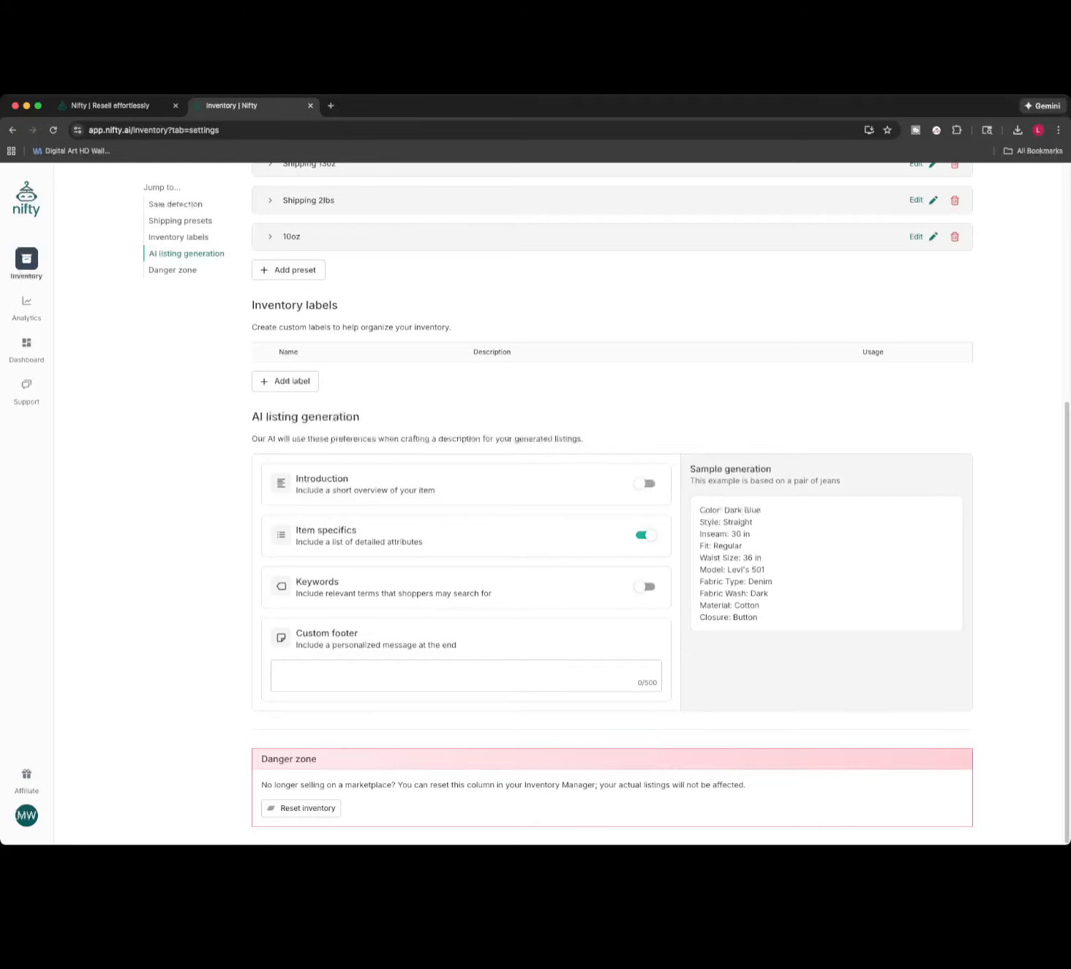
click(645, 483)
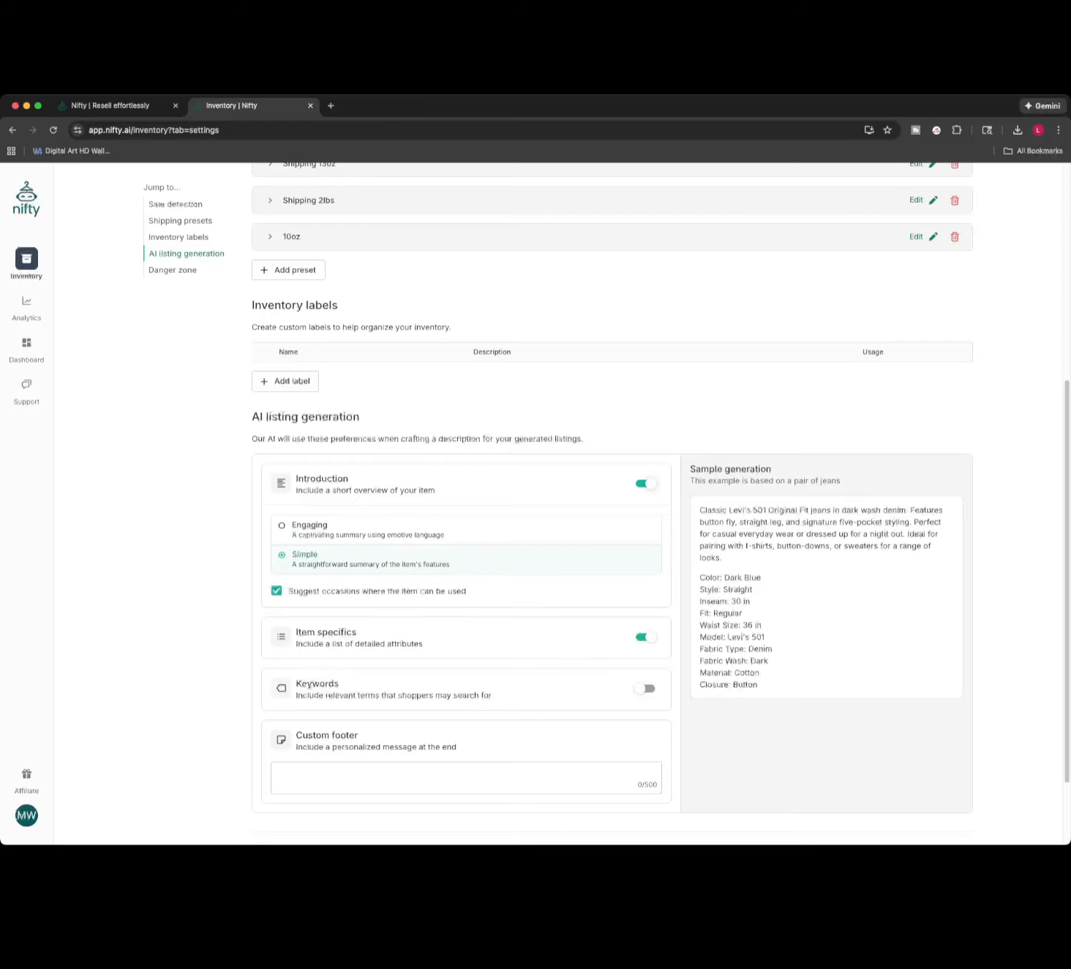
click(646, 484)
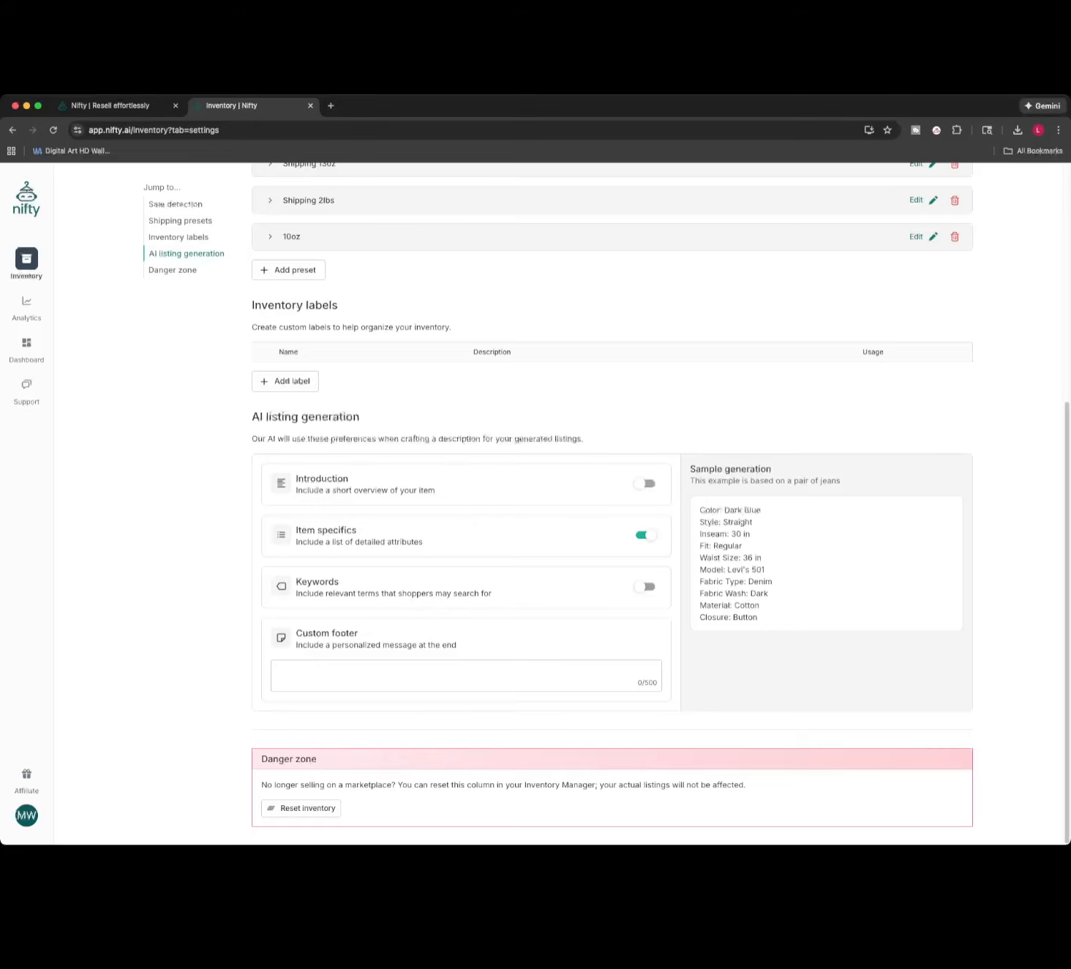
click(645, 535)
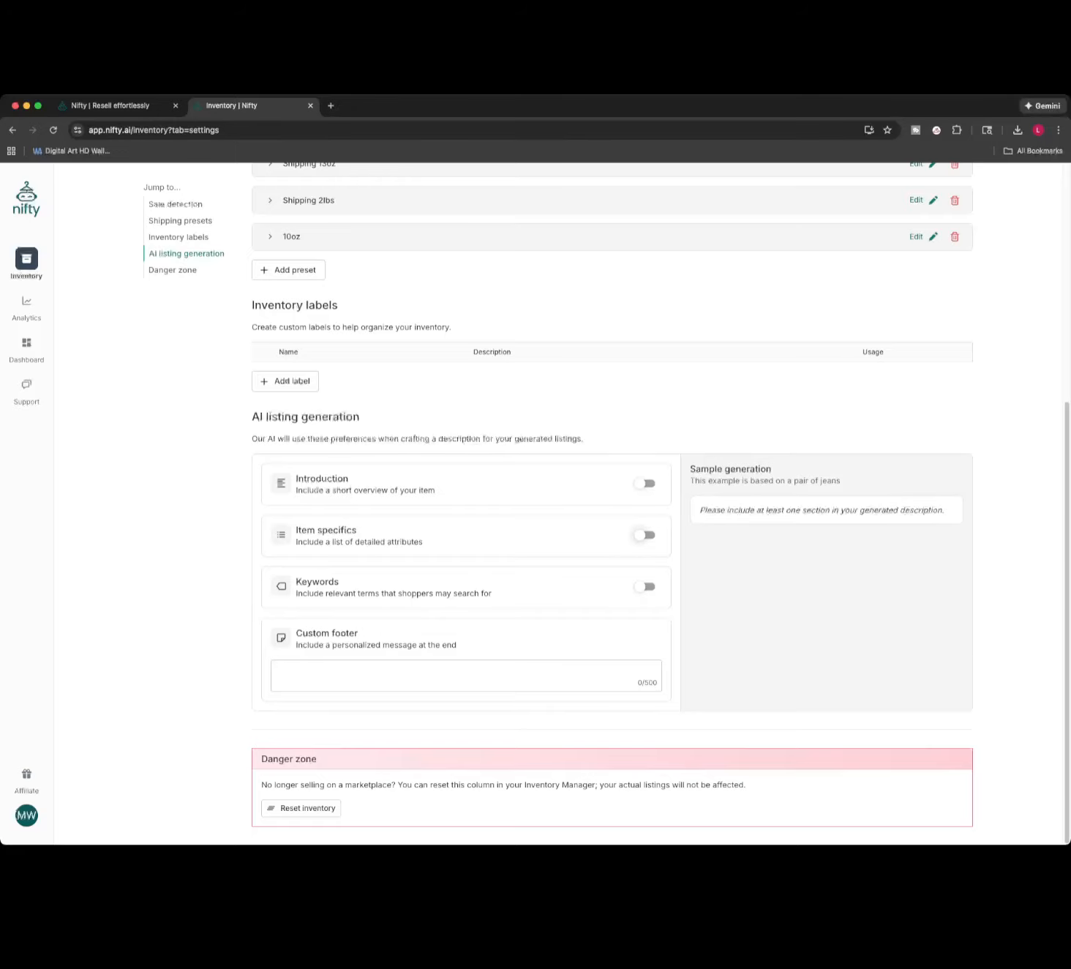
click(645, 535)
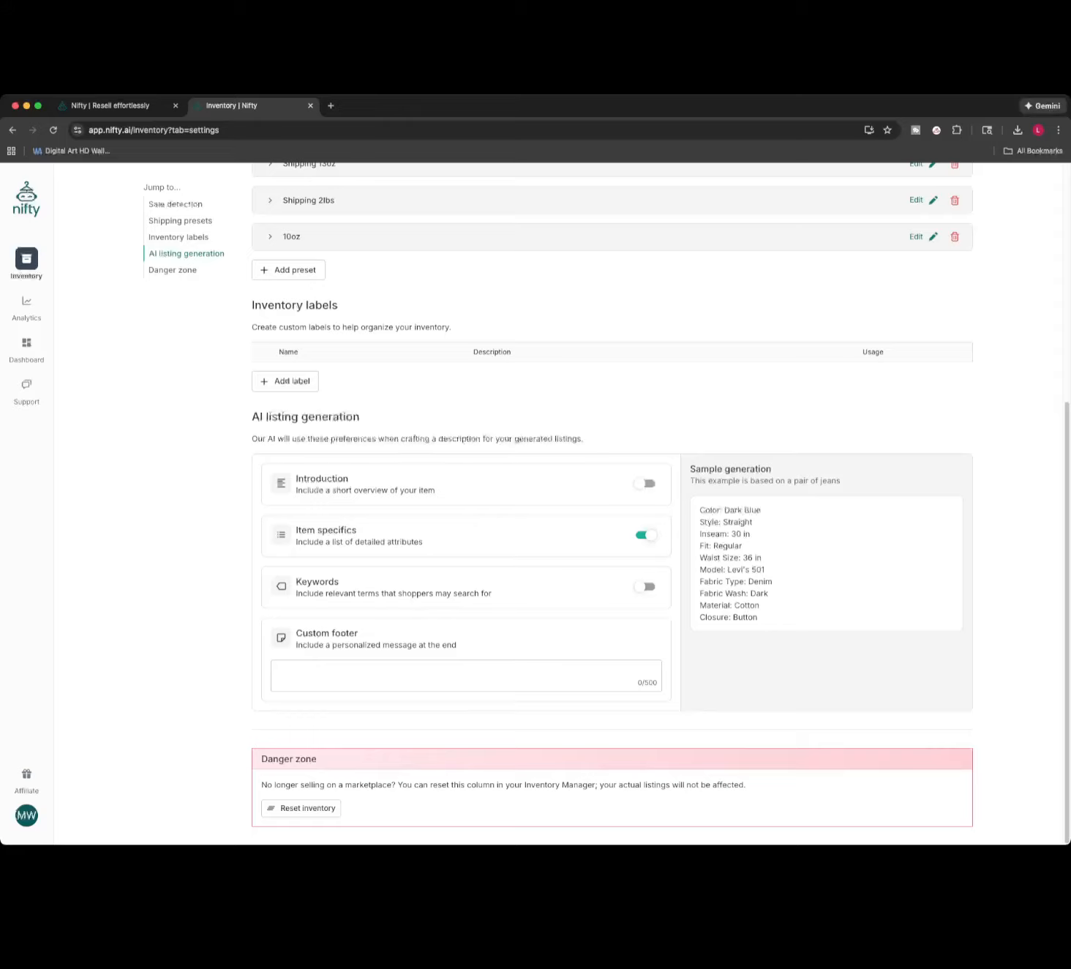
click(646, 586)
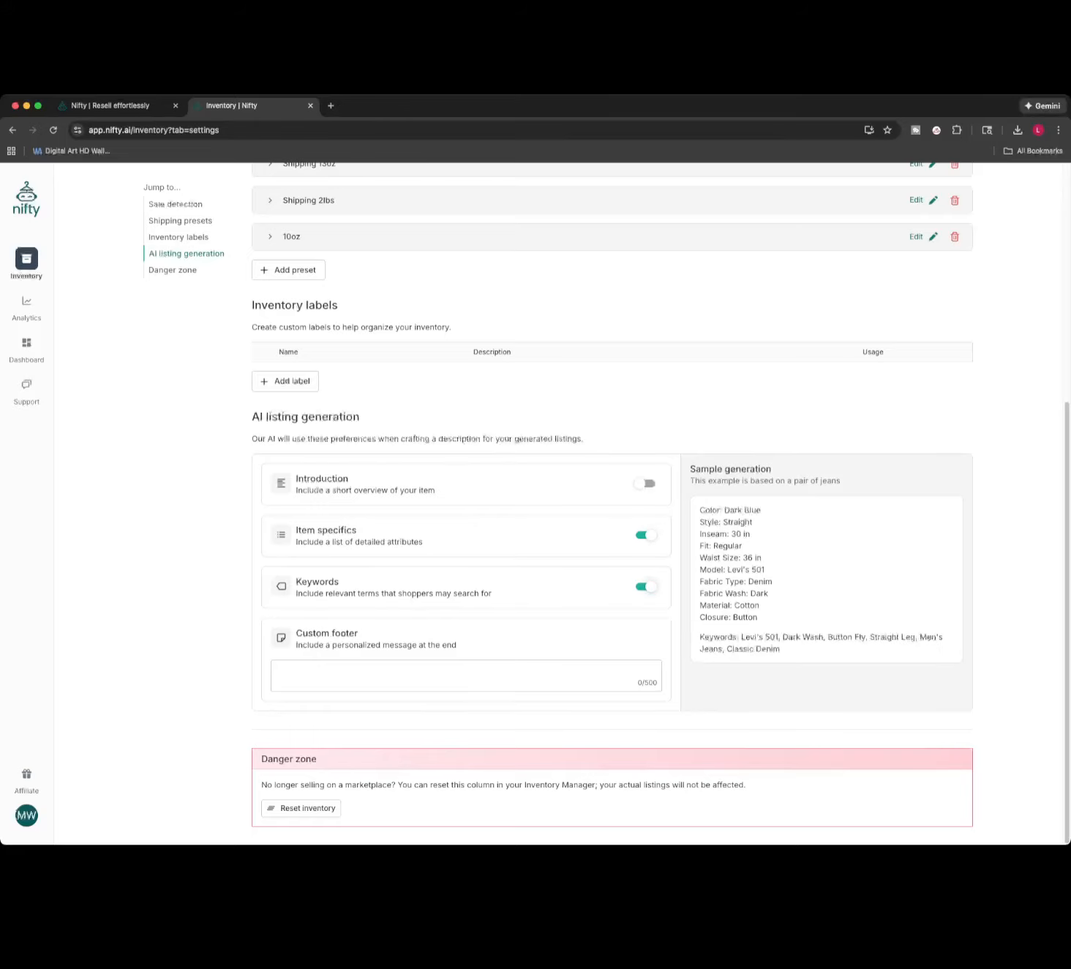
click(645, 586)
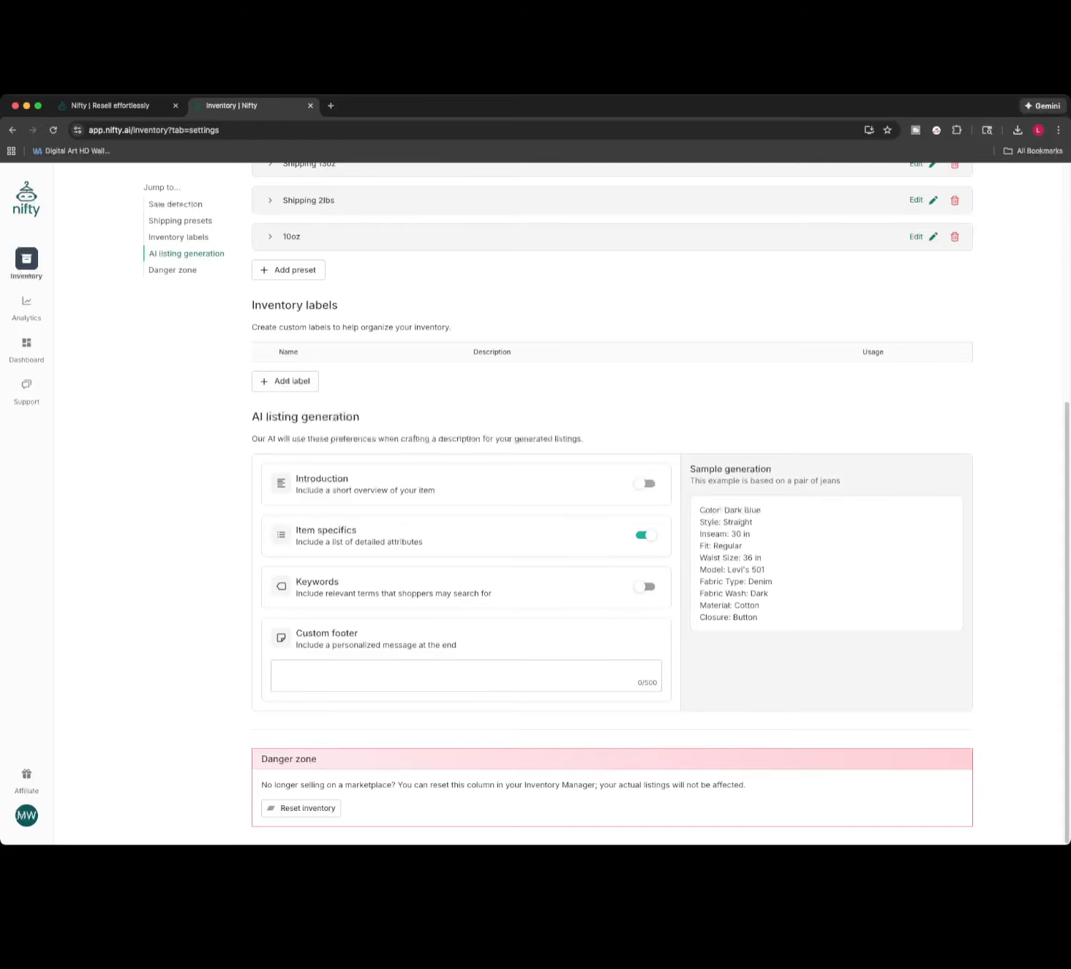
scroll(612, 504, up, 5)
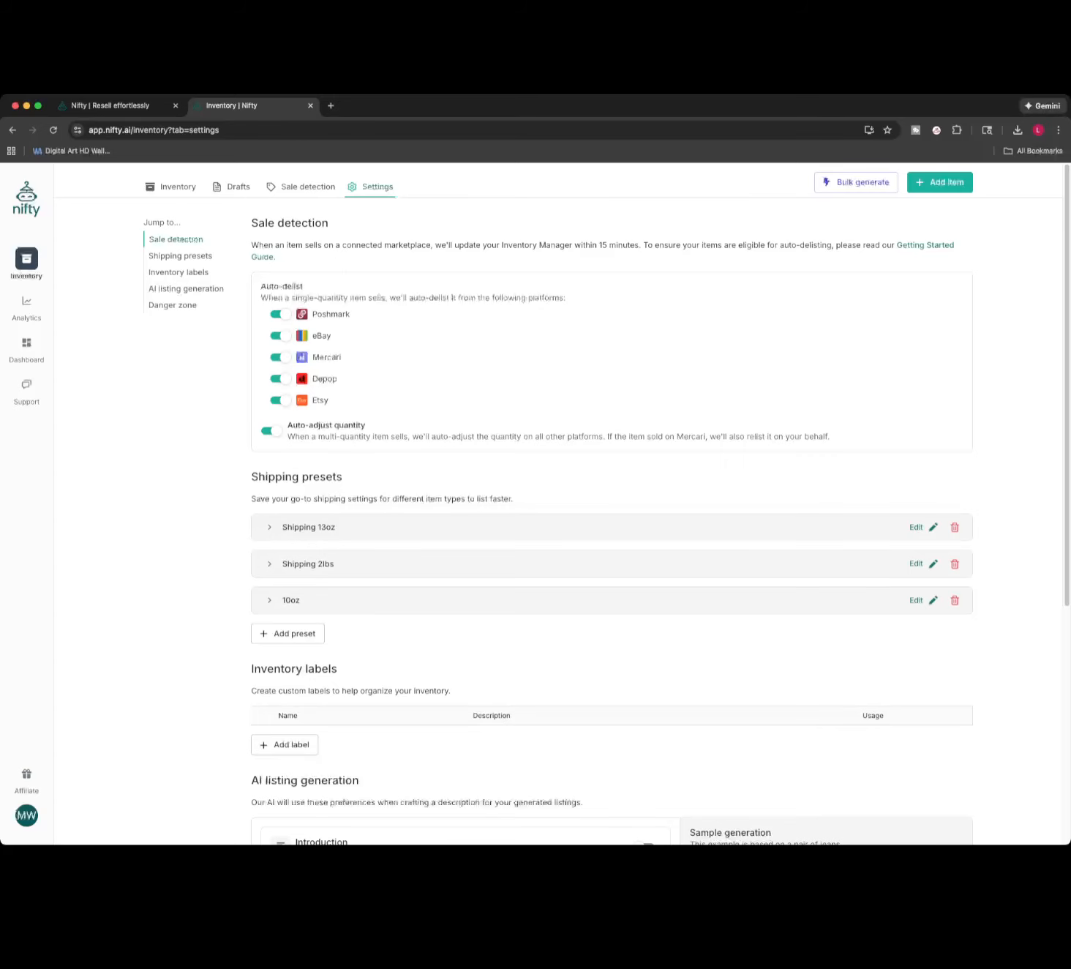
Compare the inventory with the automation dashboard and examine the dashboard's Poshmark, eBay, Mercari and Depop sections.
click(171, 187)
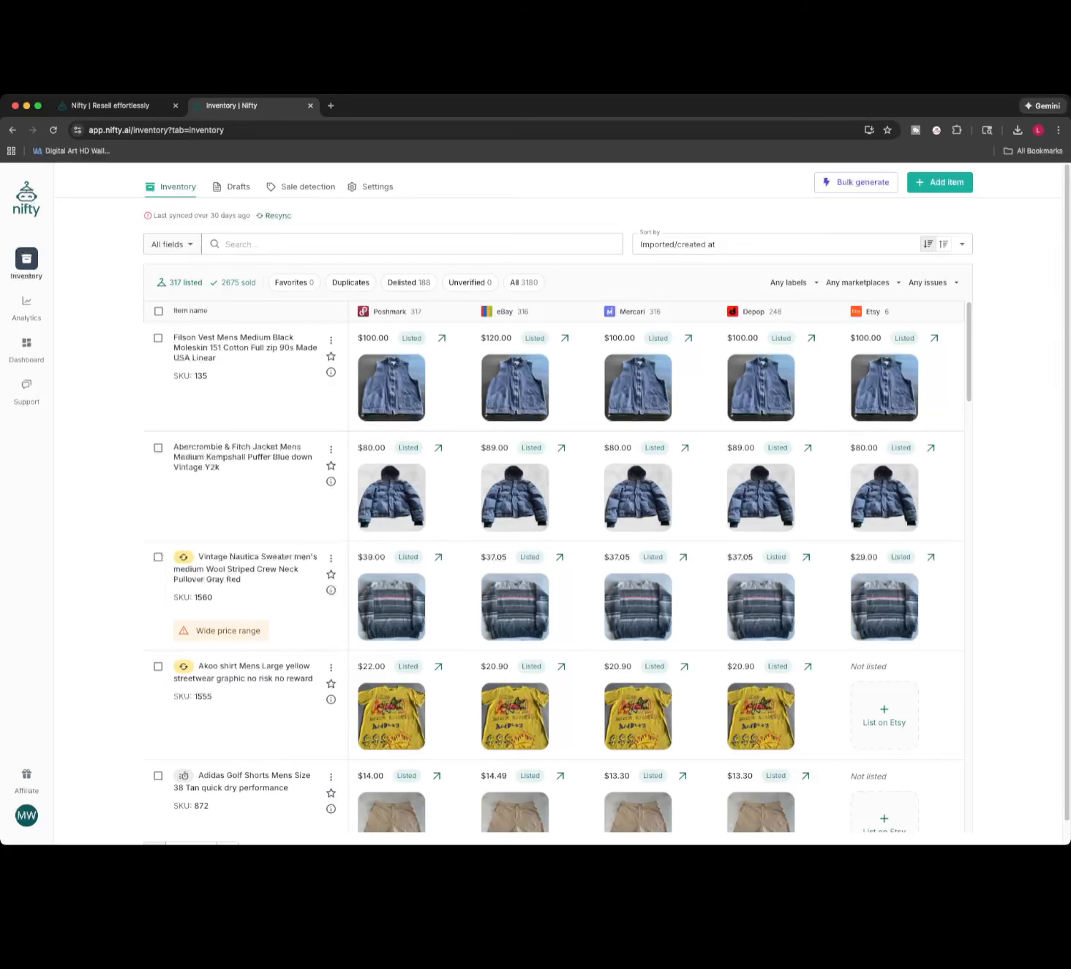
click(26, 342)
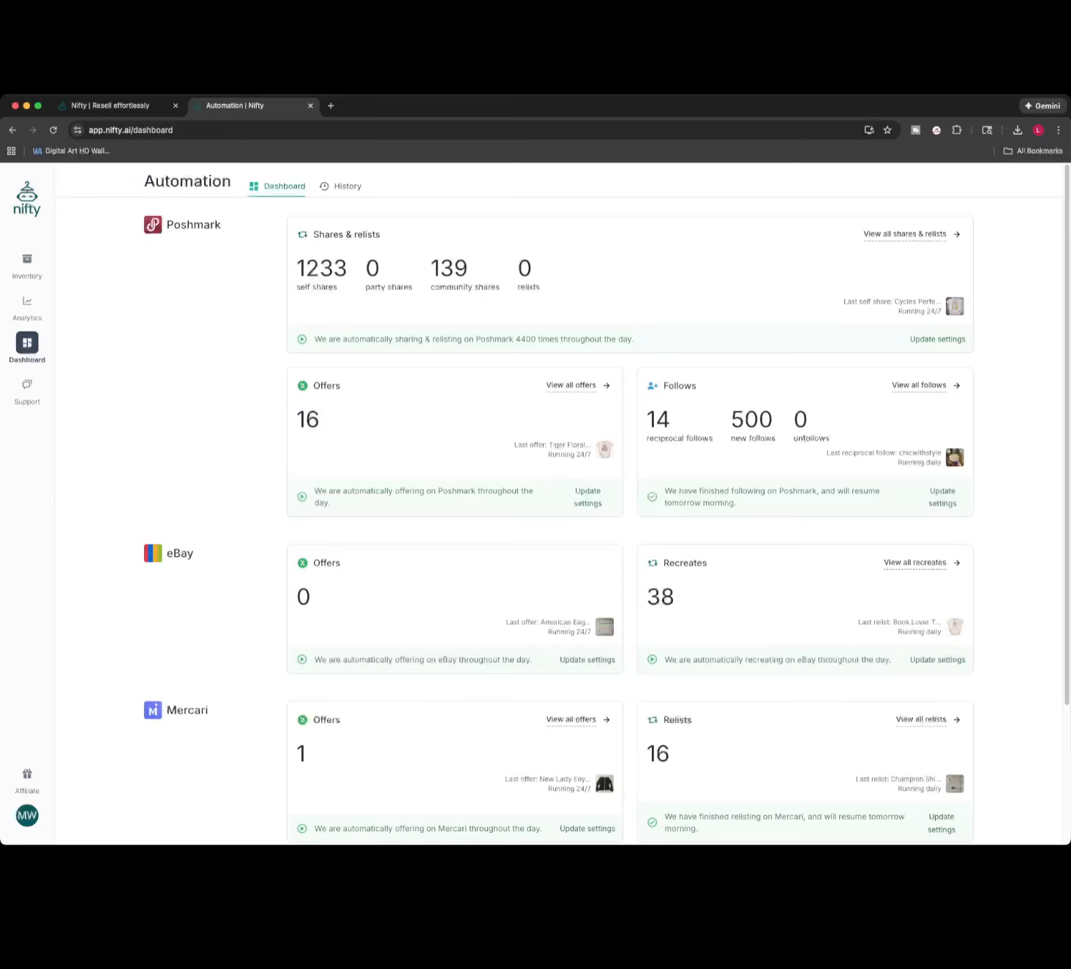
click(27, 261)
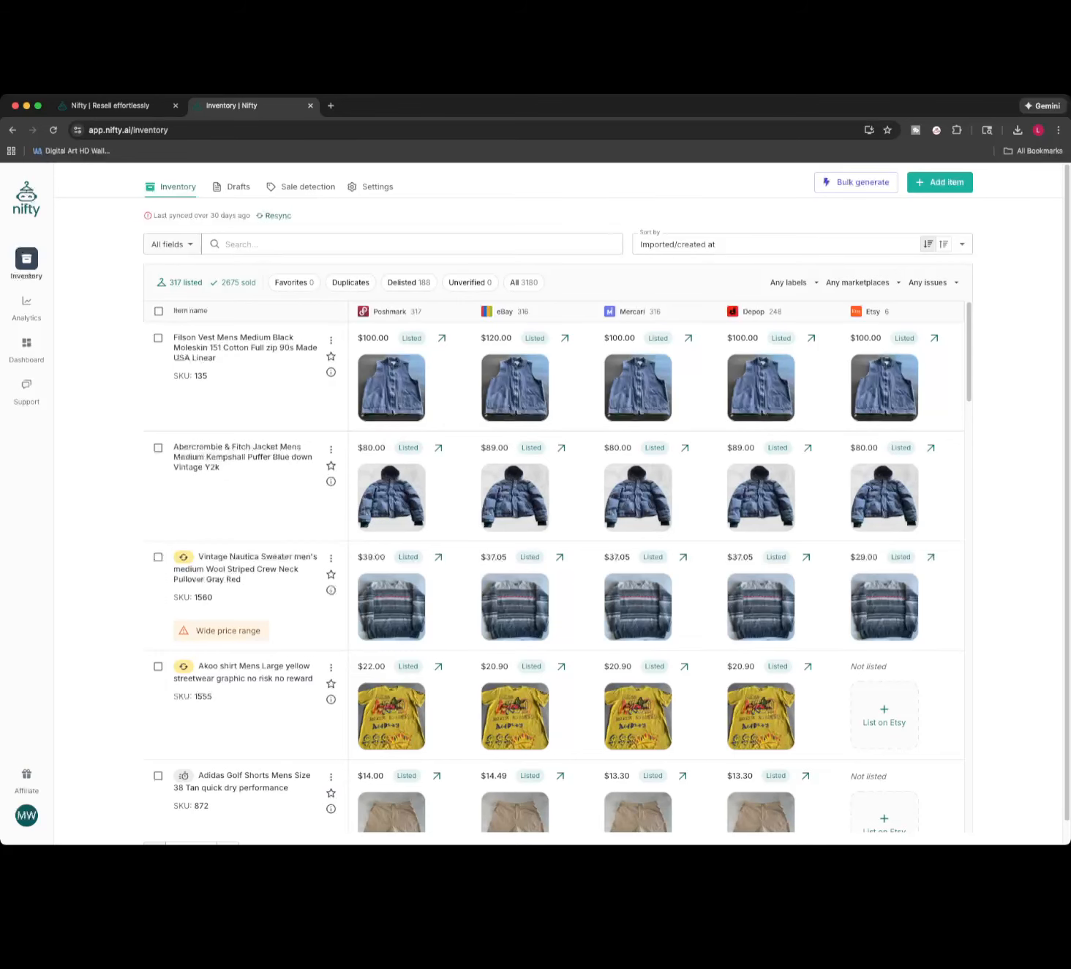
click(26, 343)
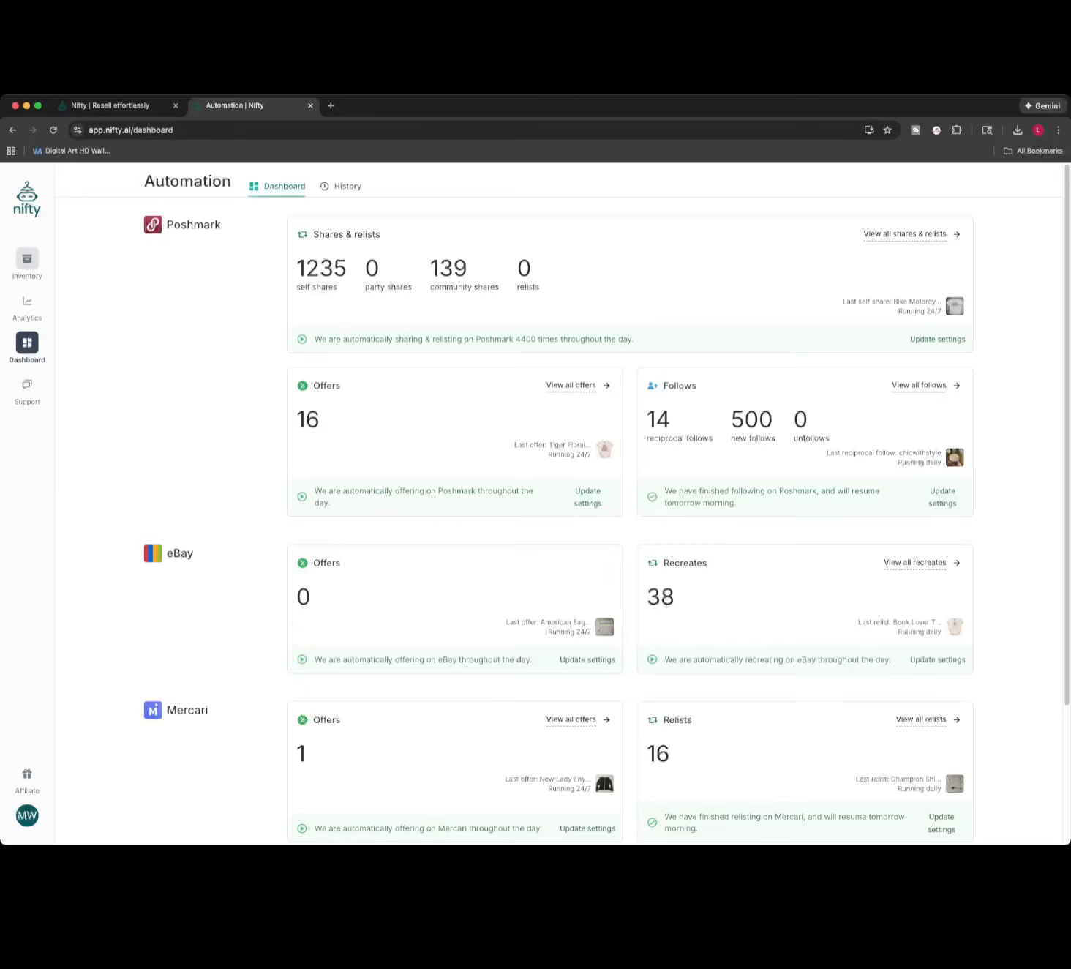
click(27, 259)
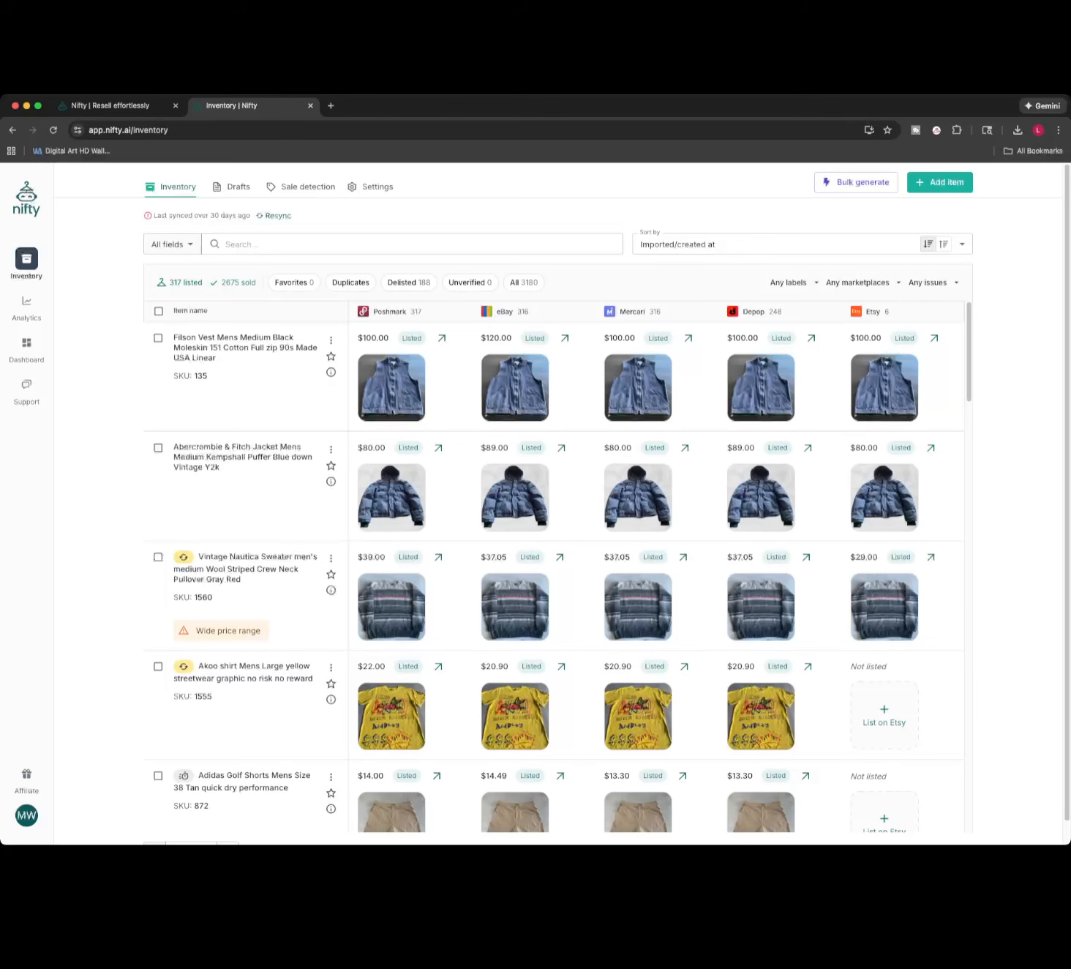
click(26, 343)
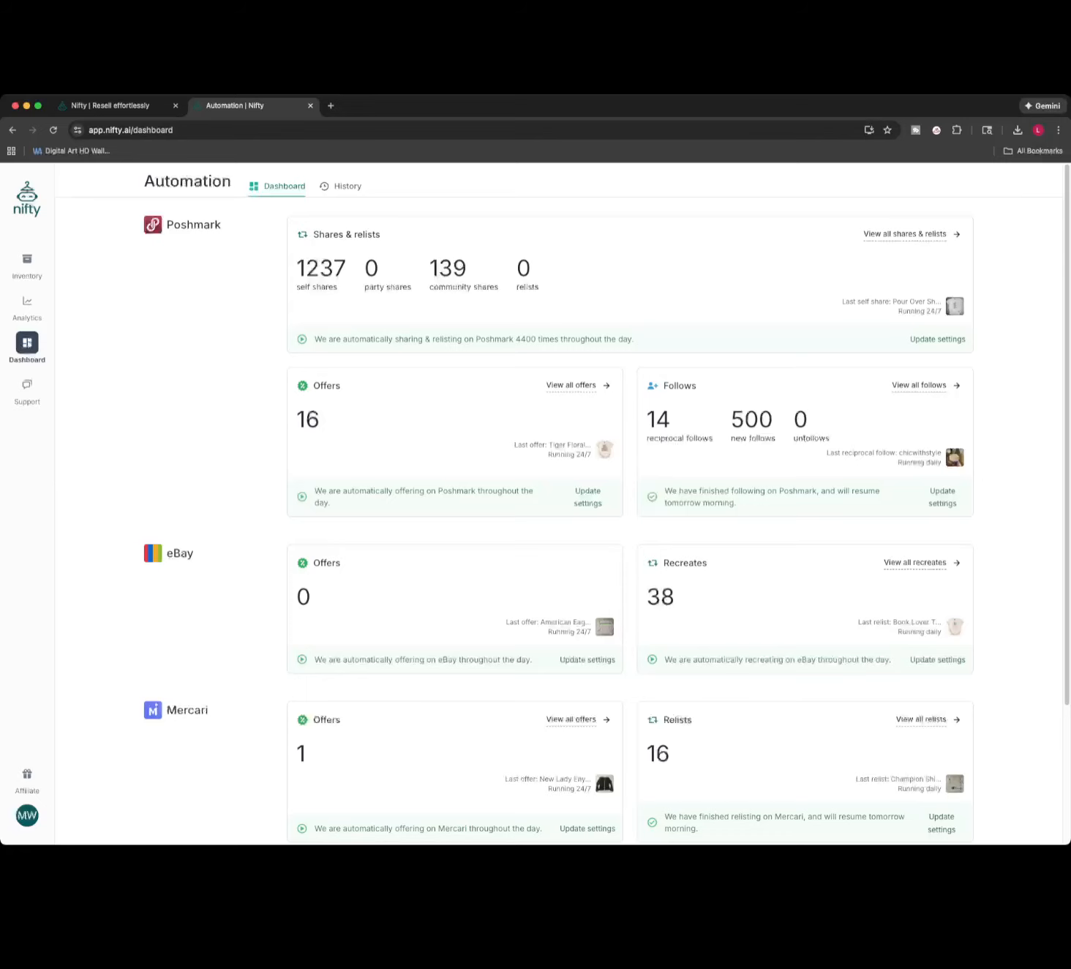
scroll(571, 503, down, 3)
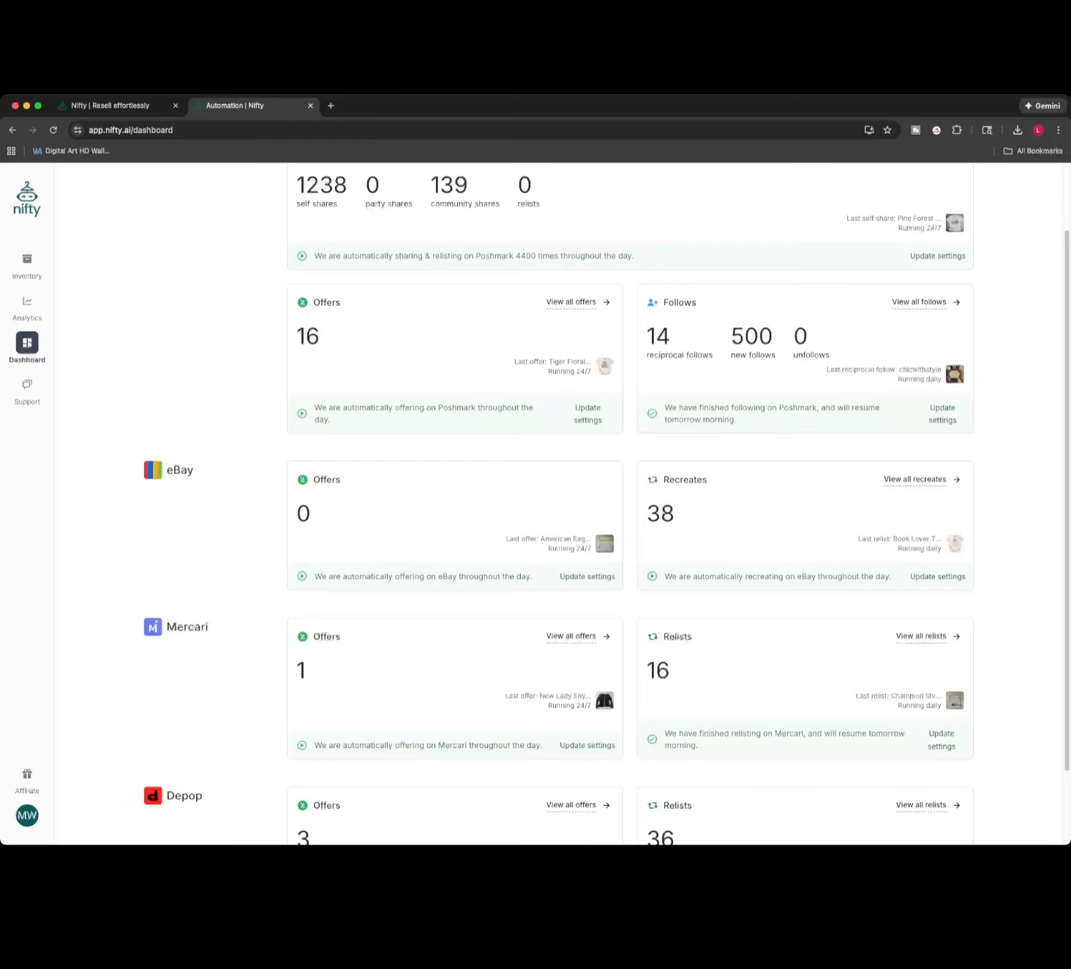
scroll(606, 505, down, 3)
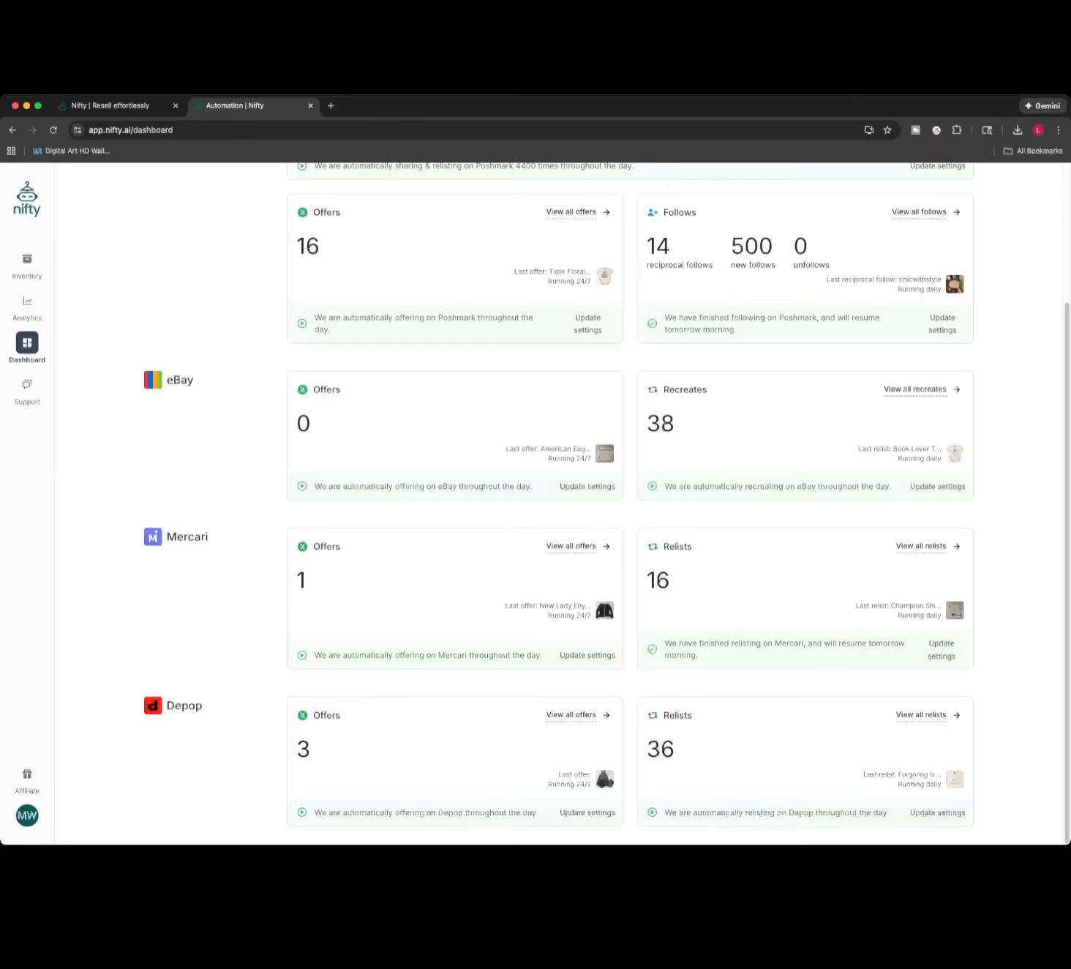
scroll(606, 503, up, 5)
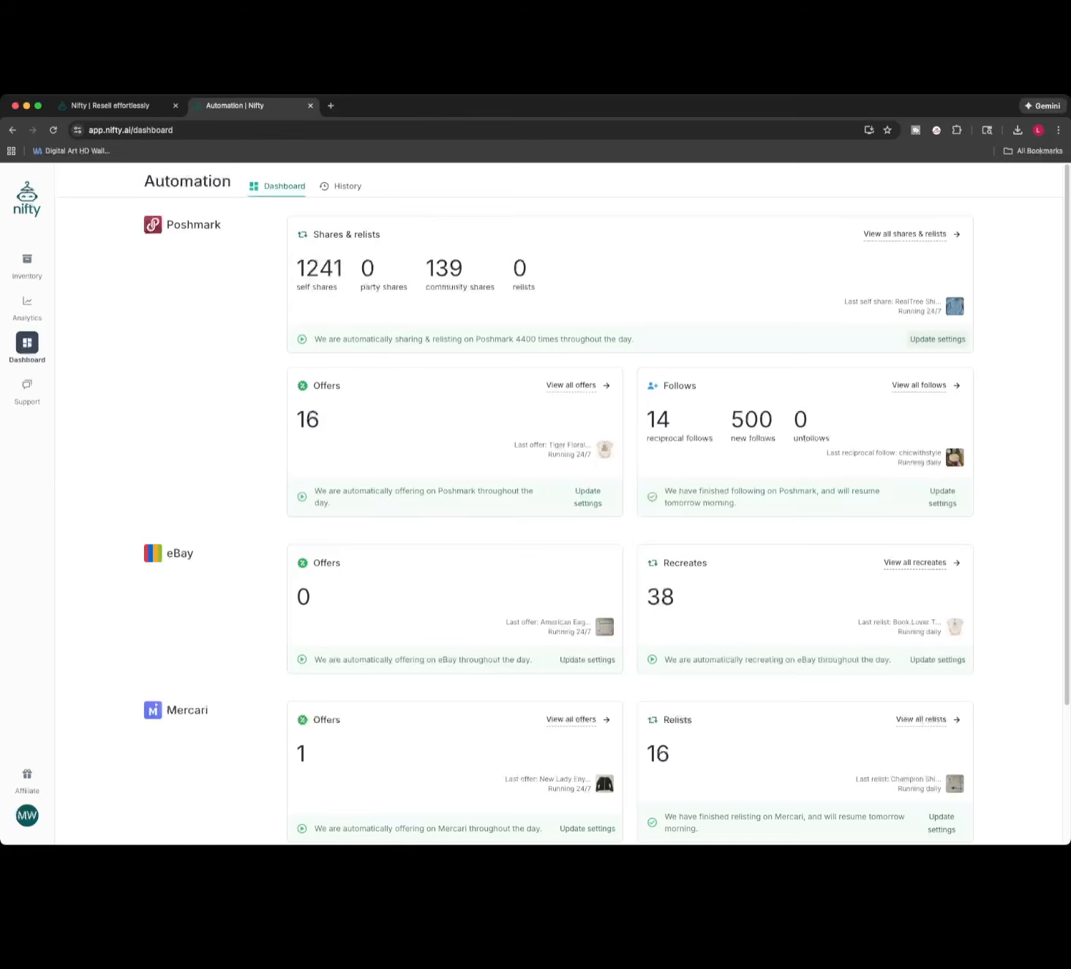
Open Poshmark's shares and relists settings for review, and cancel out of its offers settings.
click(938, 340)
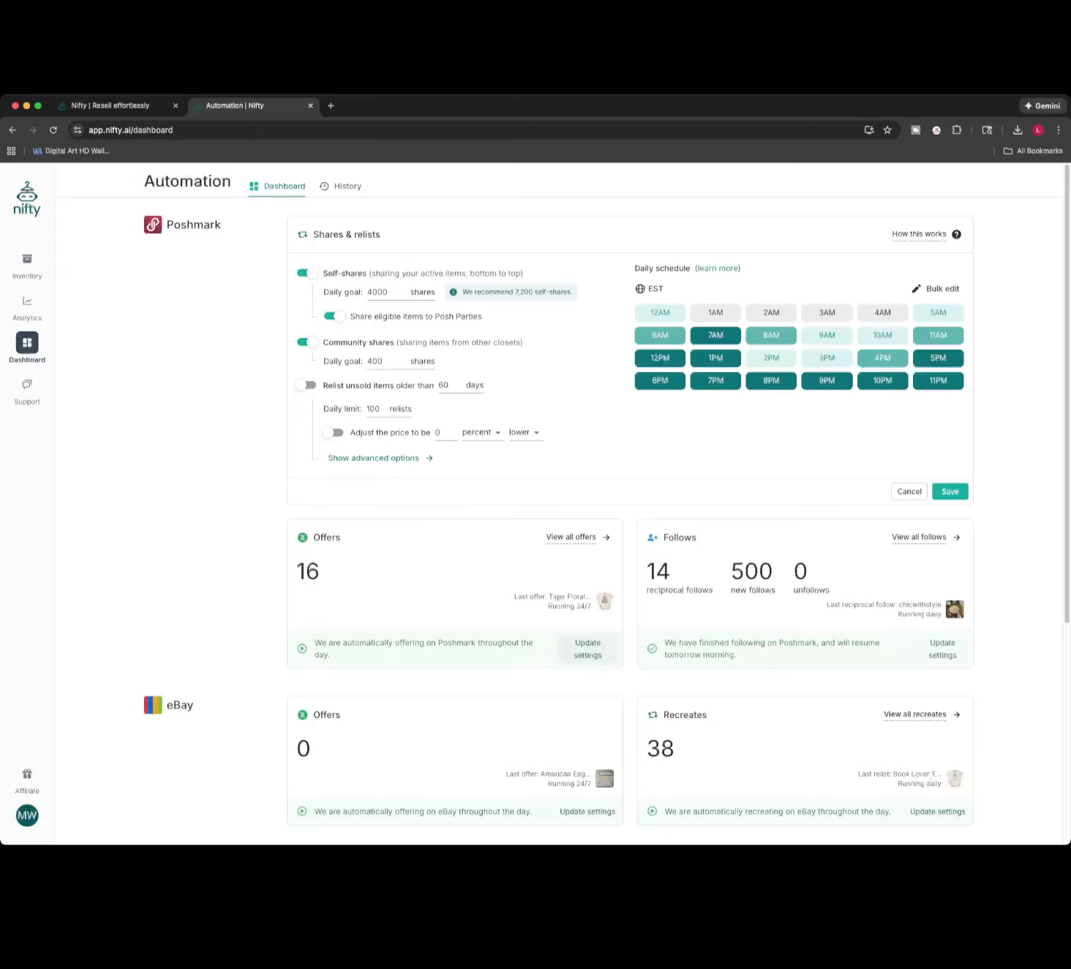
click(587, 648)
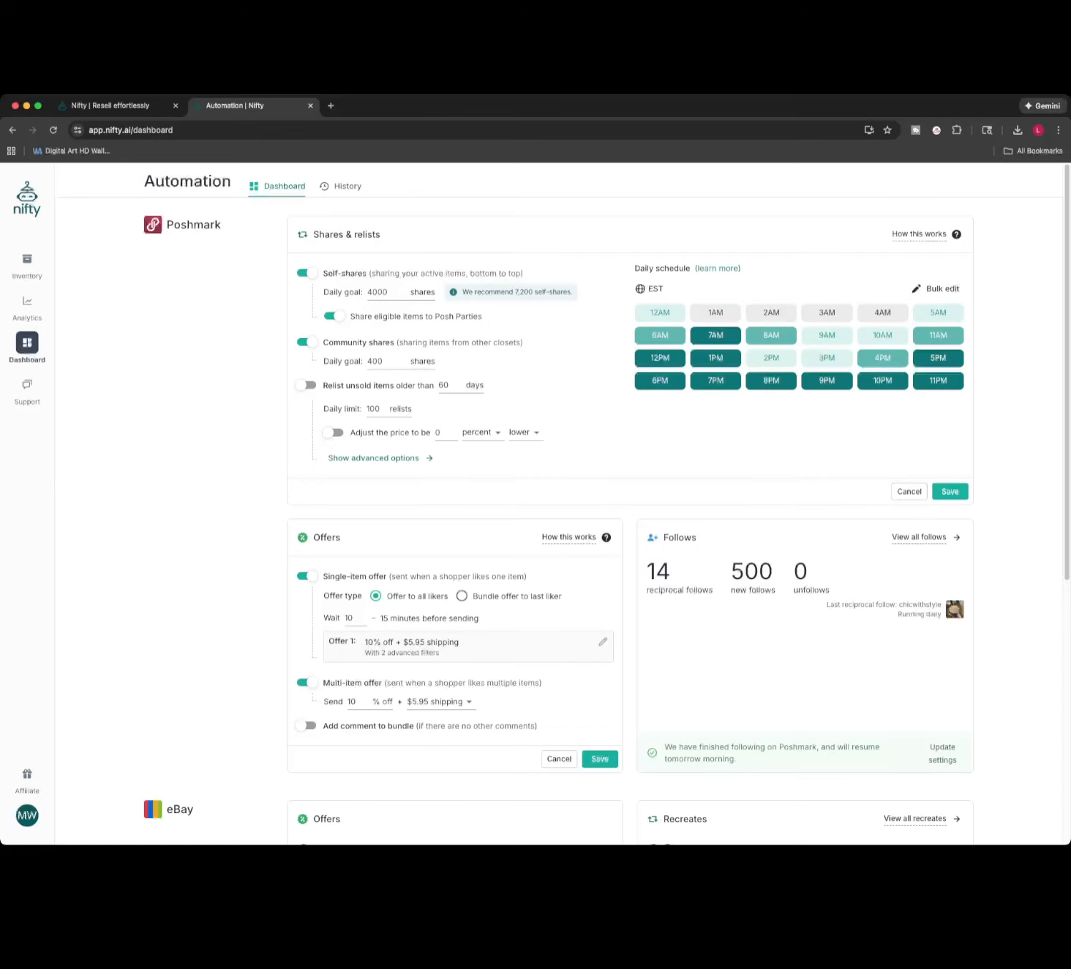
click(559, 759)
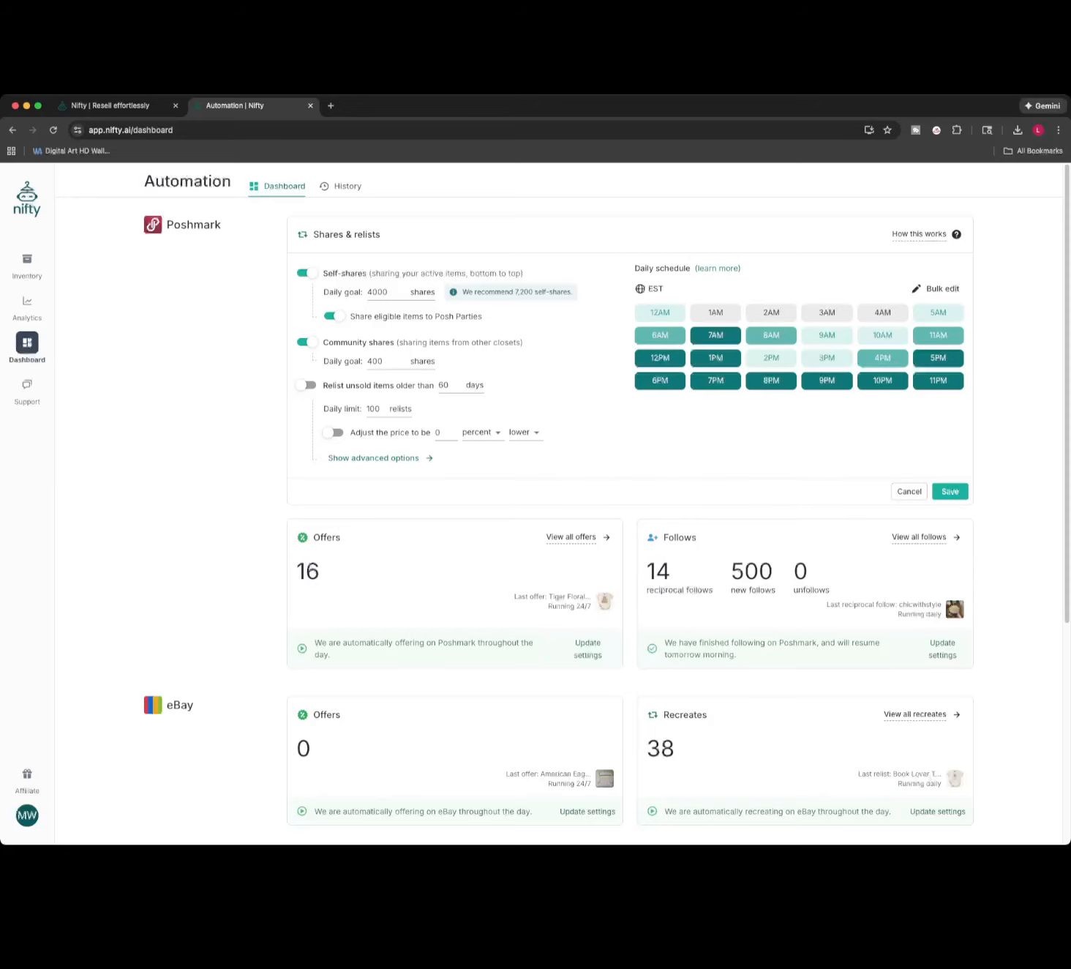
scroll(570, 505, down, 5)
scroll(571, 505, up, 5)
Turn Poshmark's relisting of unsold items older than 60 days on and back off.
key(super+a)
click(306, 385)
click(306, 385)
Open Poshmark's offers settings and try the automatic bundle comment, turning it back off.
scroll(606, 505, down, 5)
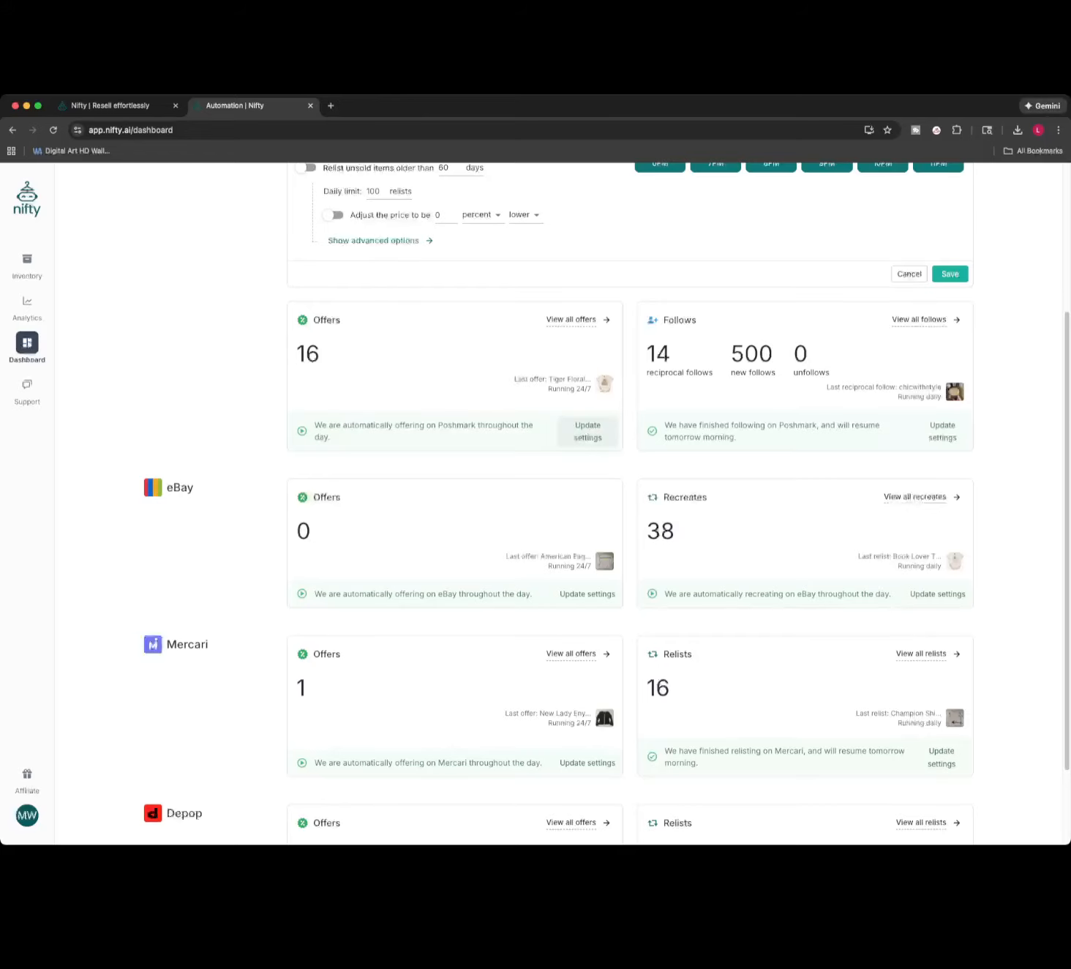
click(587, 431)
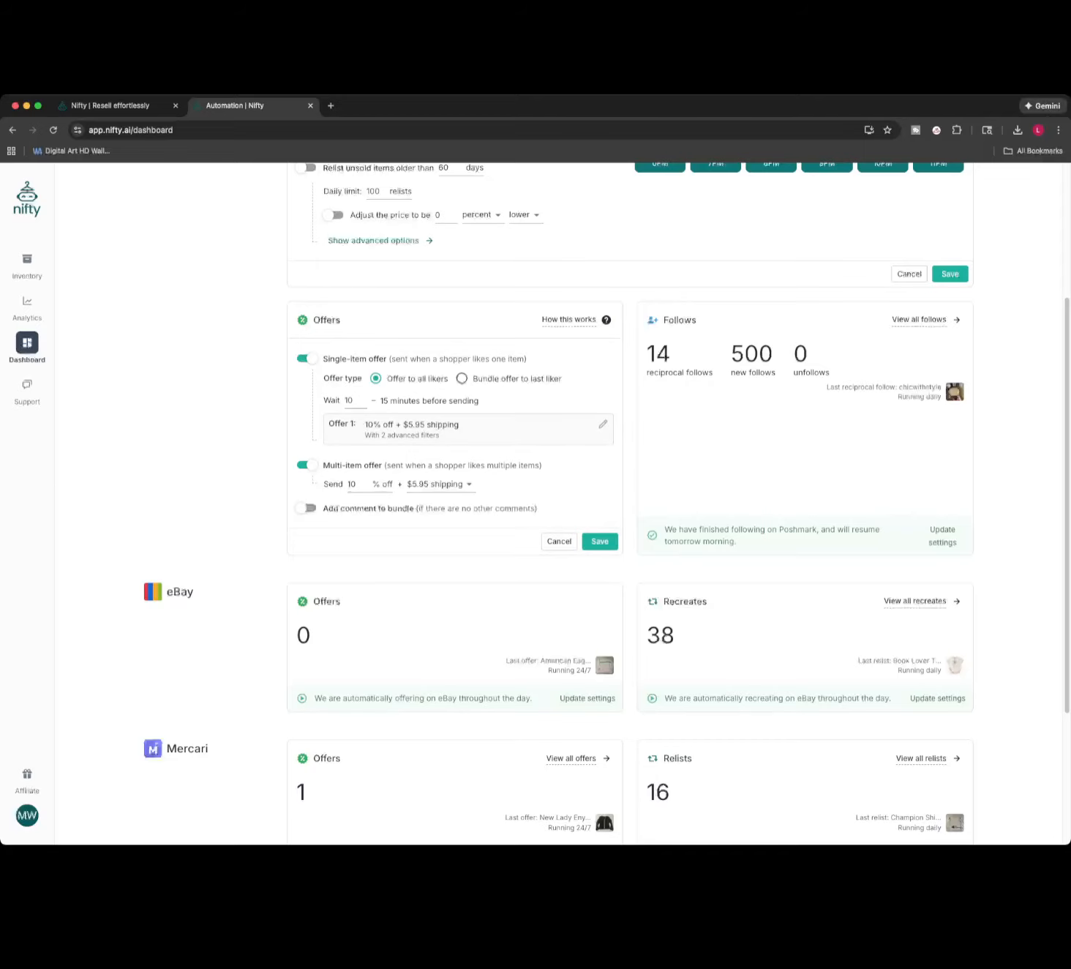
click(306, 507)
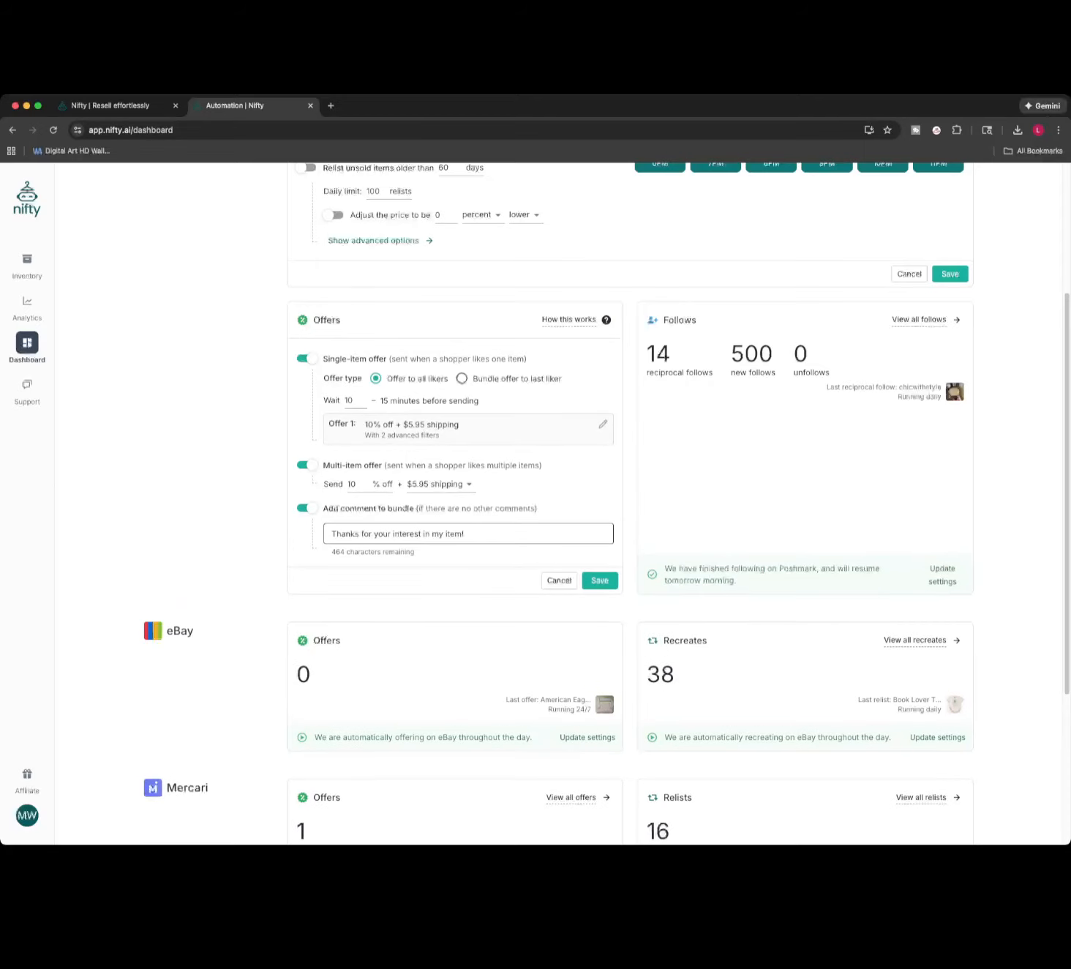
click(306, 507)
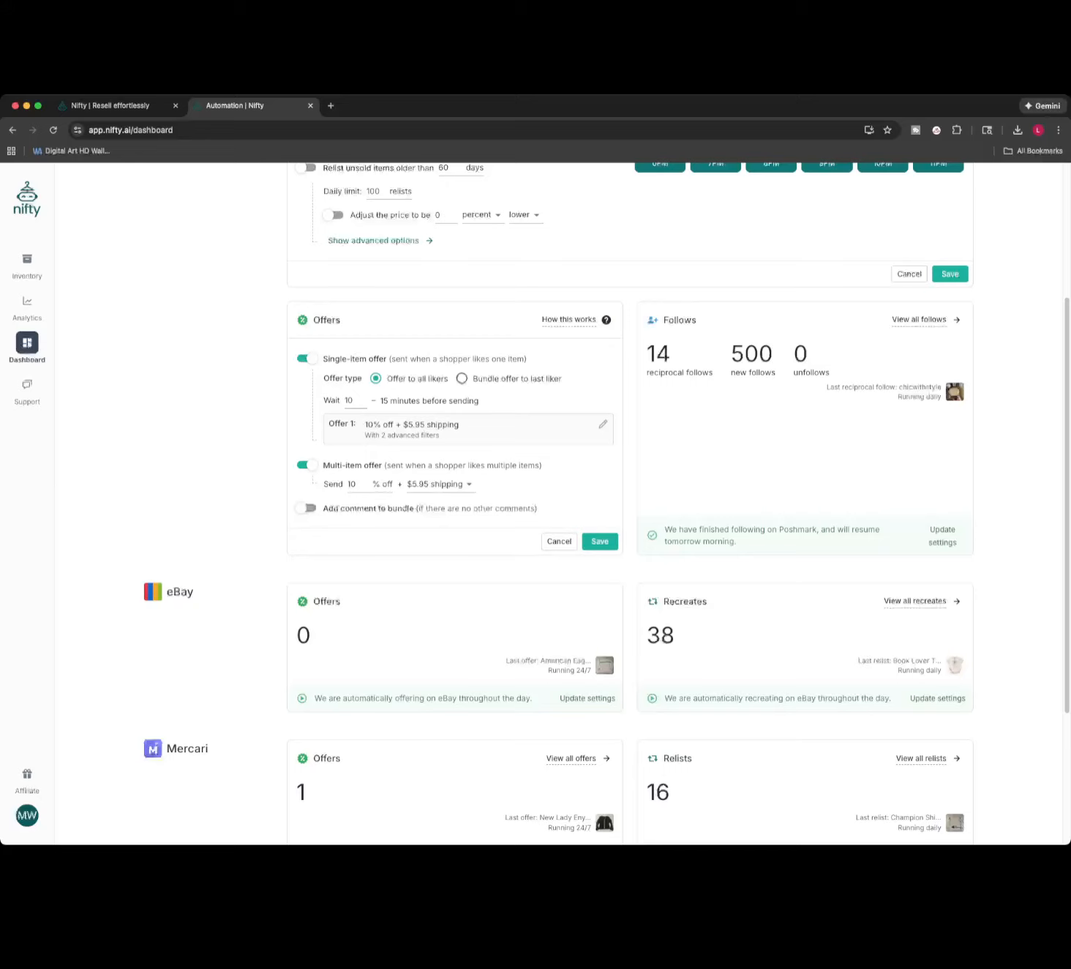
Open Poshmark's follows settings and eBay's offers settings for review.
click(943, 536)
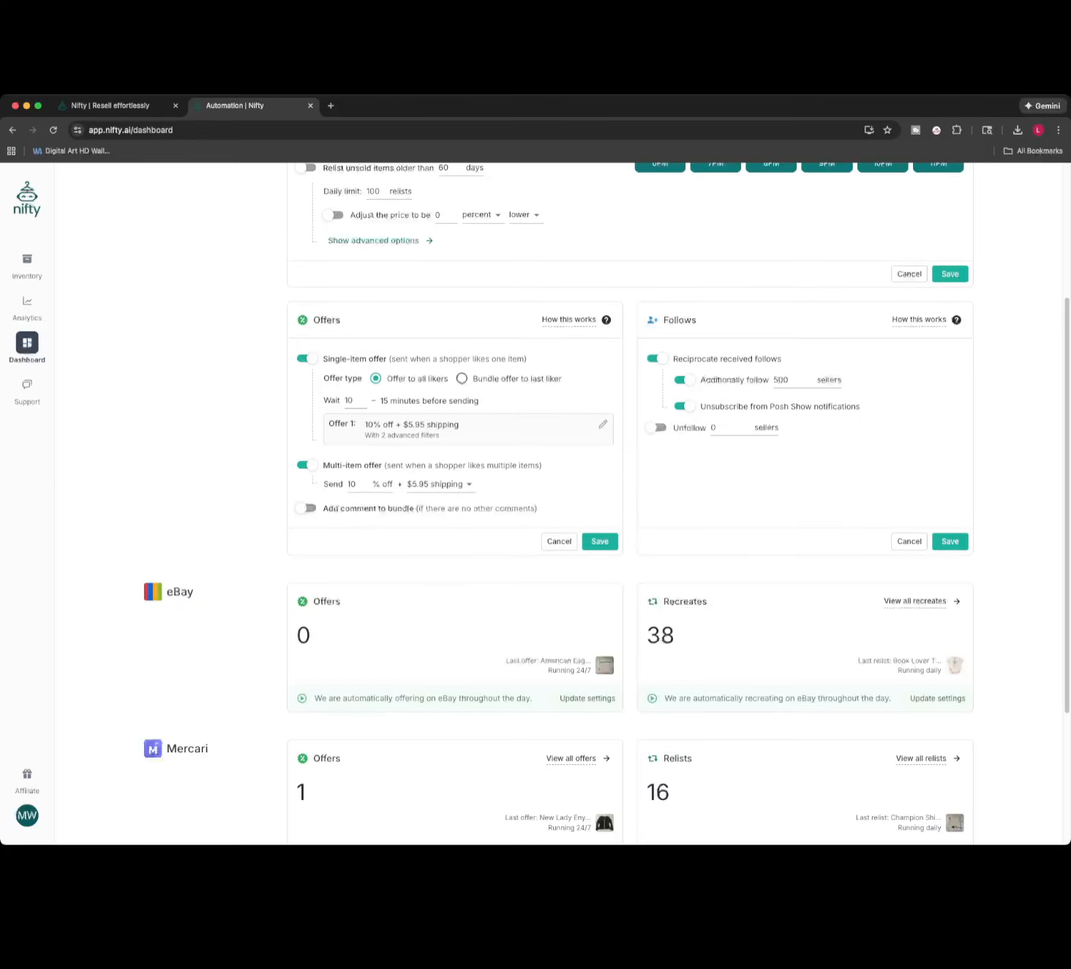
scroll(606, 503, down, 5)
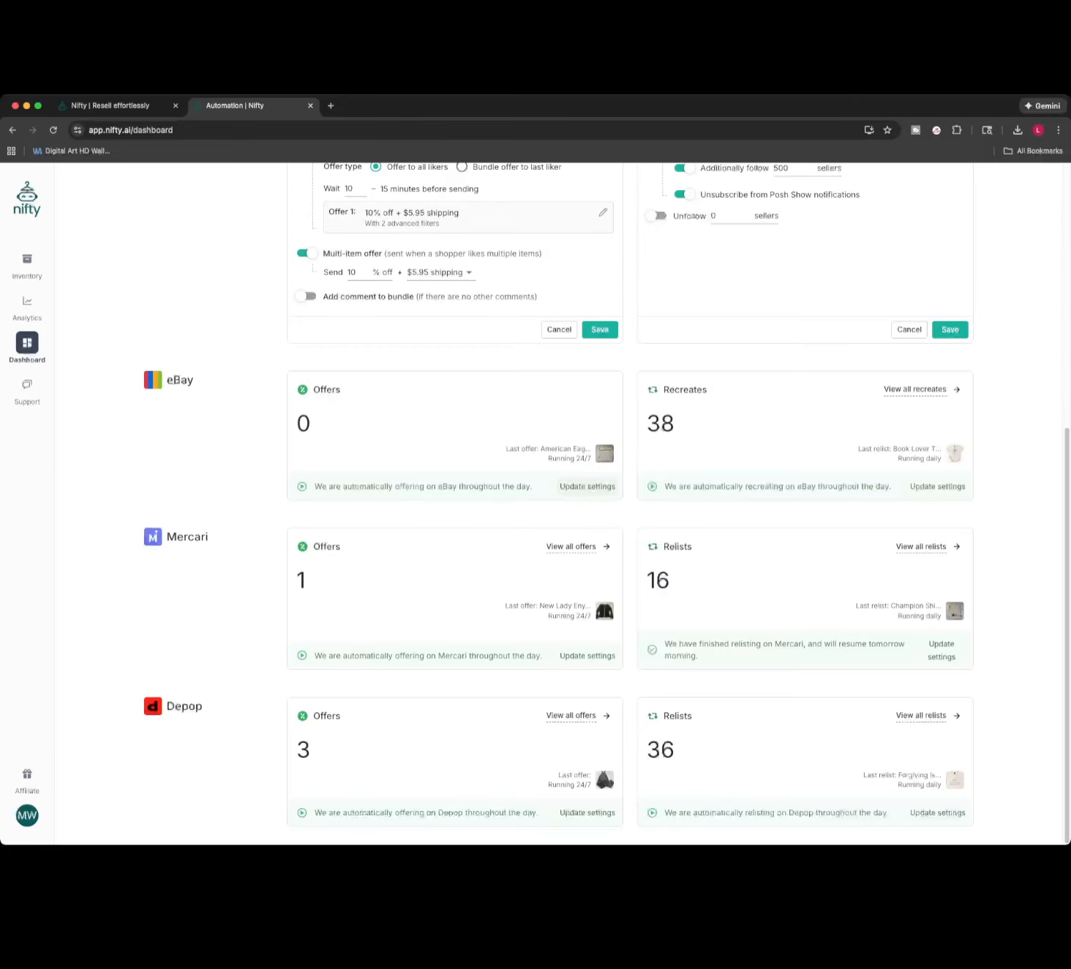
click(588, 486)
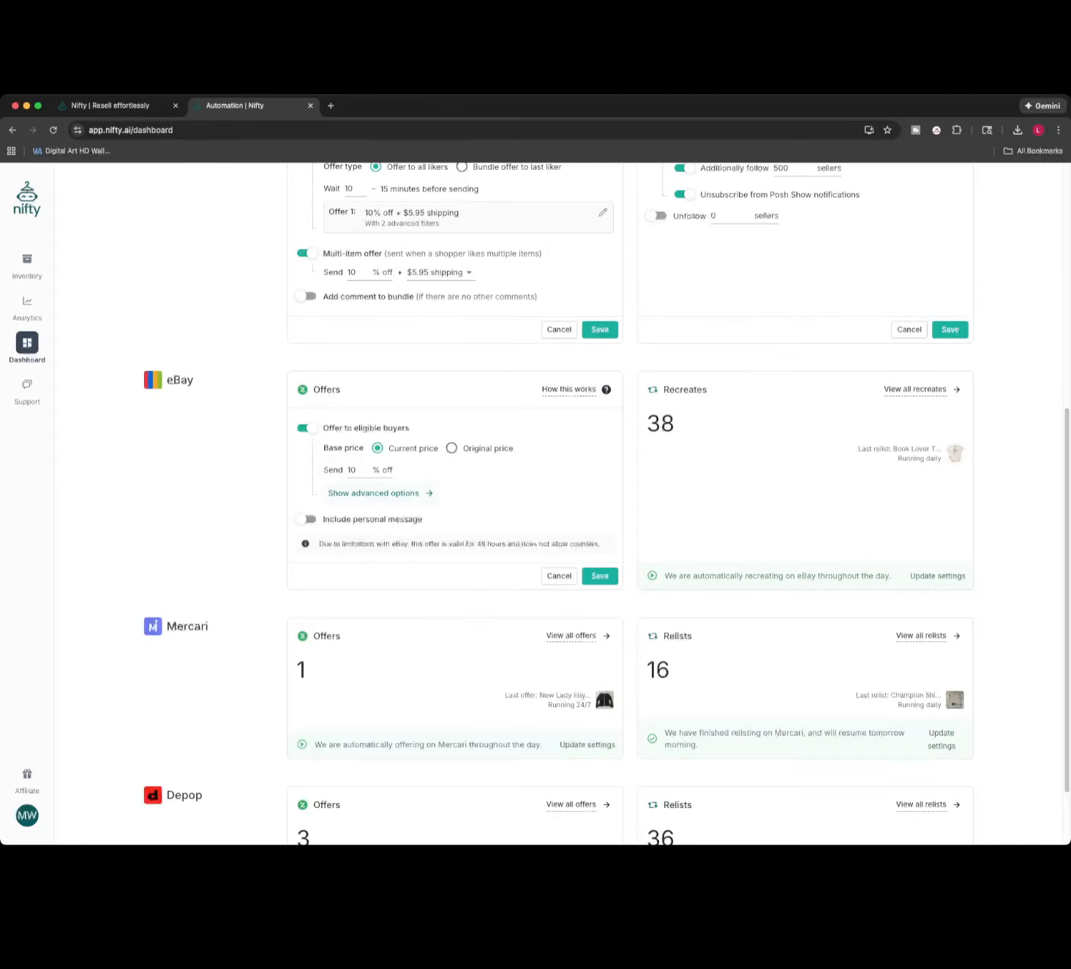
Review the advanced criteria for eBay offers, keeping Include for the price and condition filters, and close them without saving.
click(380, 493)
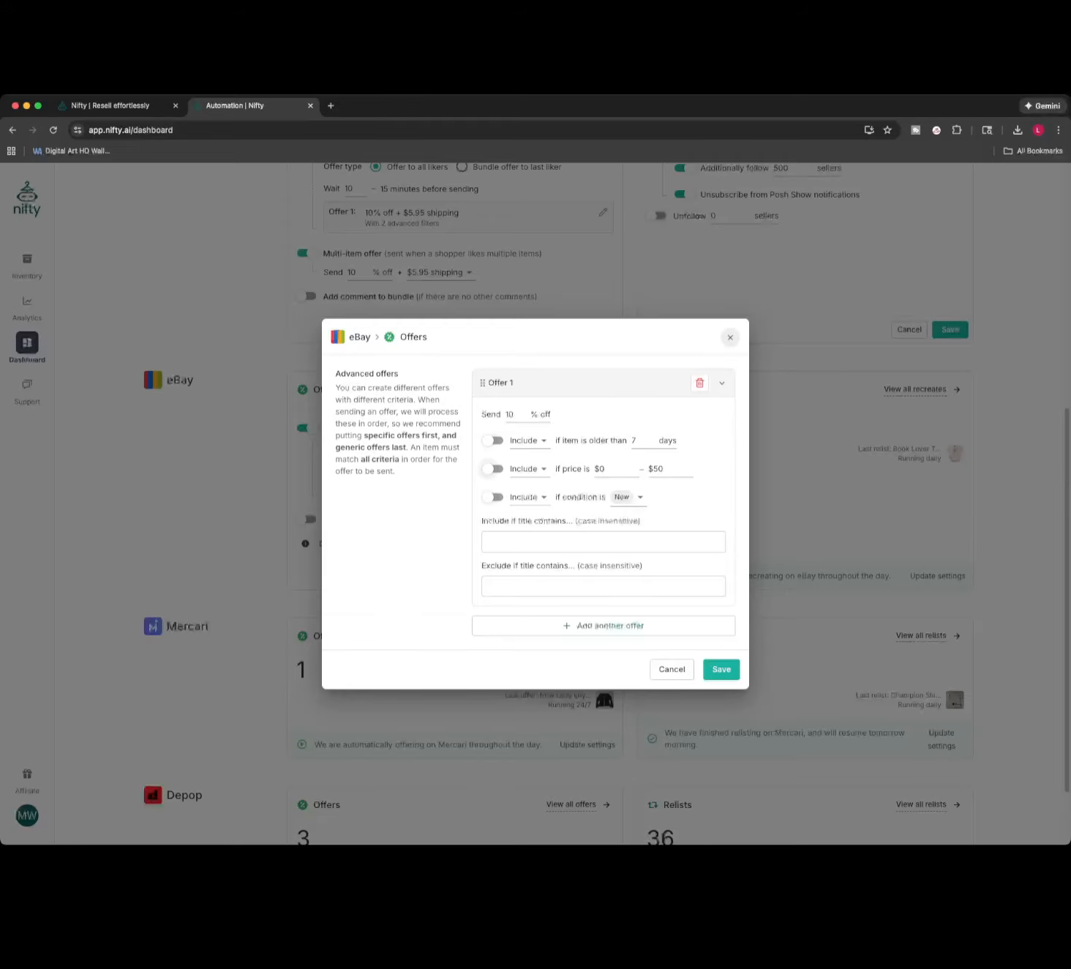
click(527, 468)
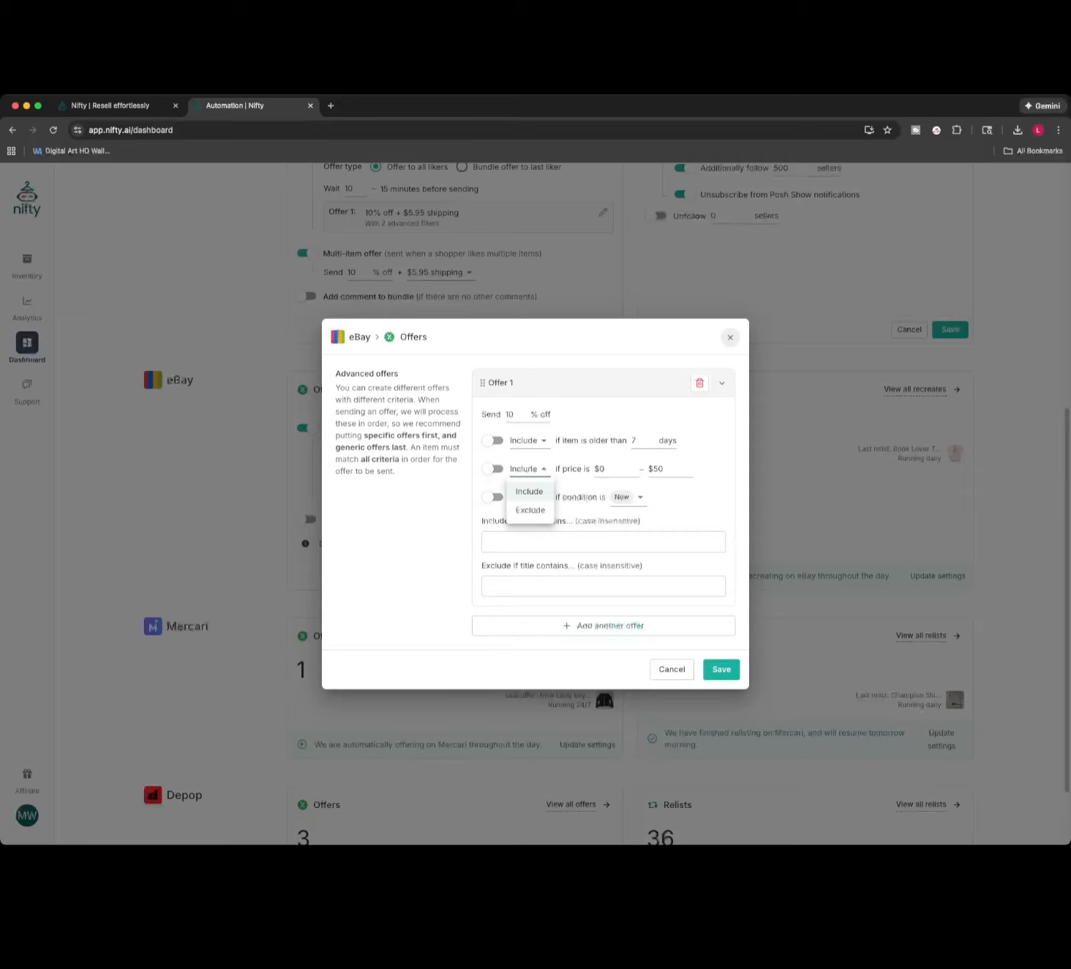
click(529, 492)
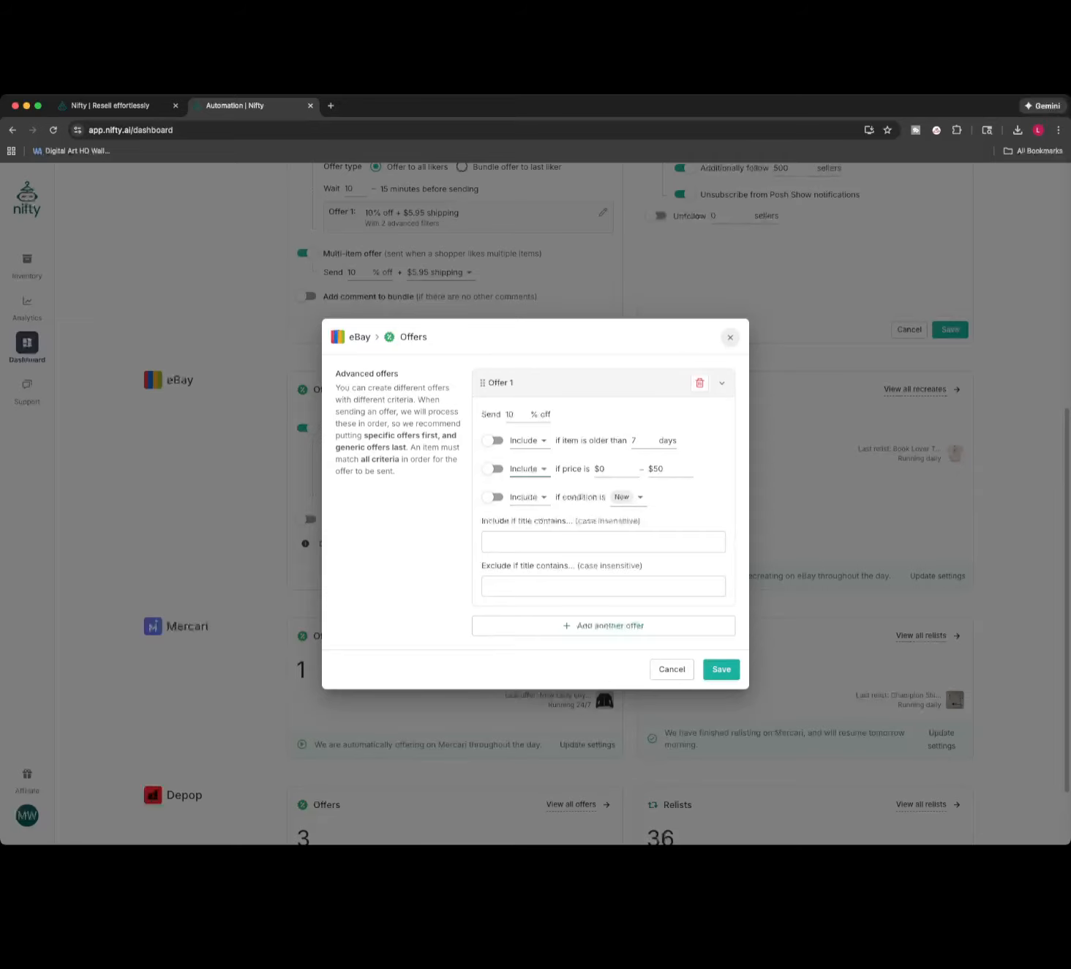
click(527, 497)
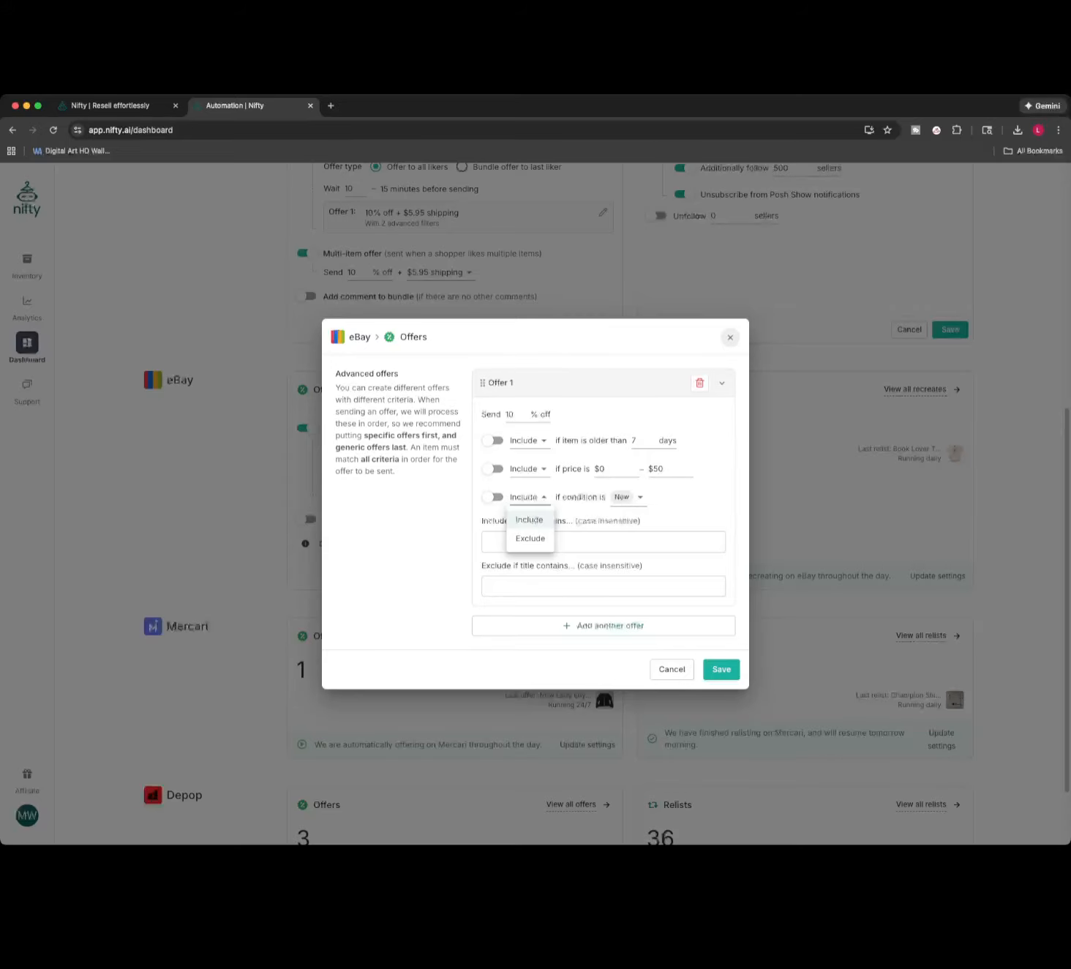
click(529, 519)
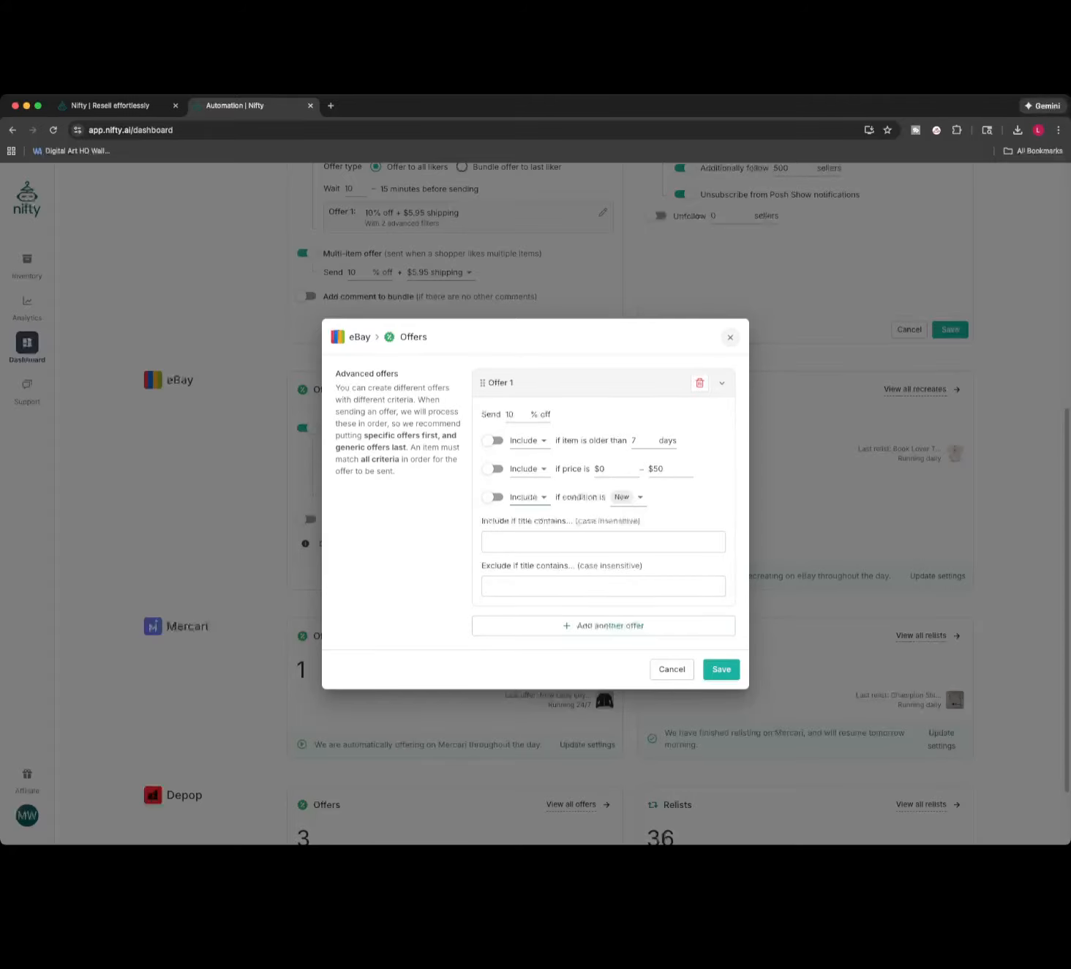
click(730, 338)
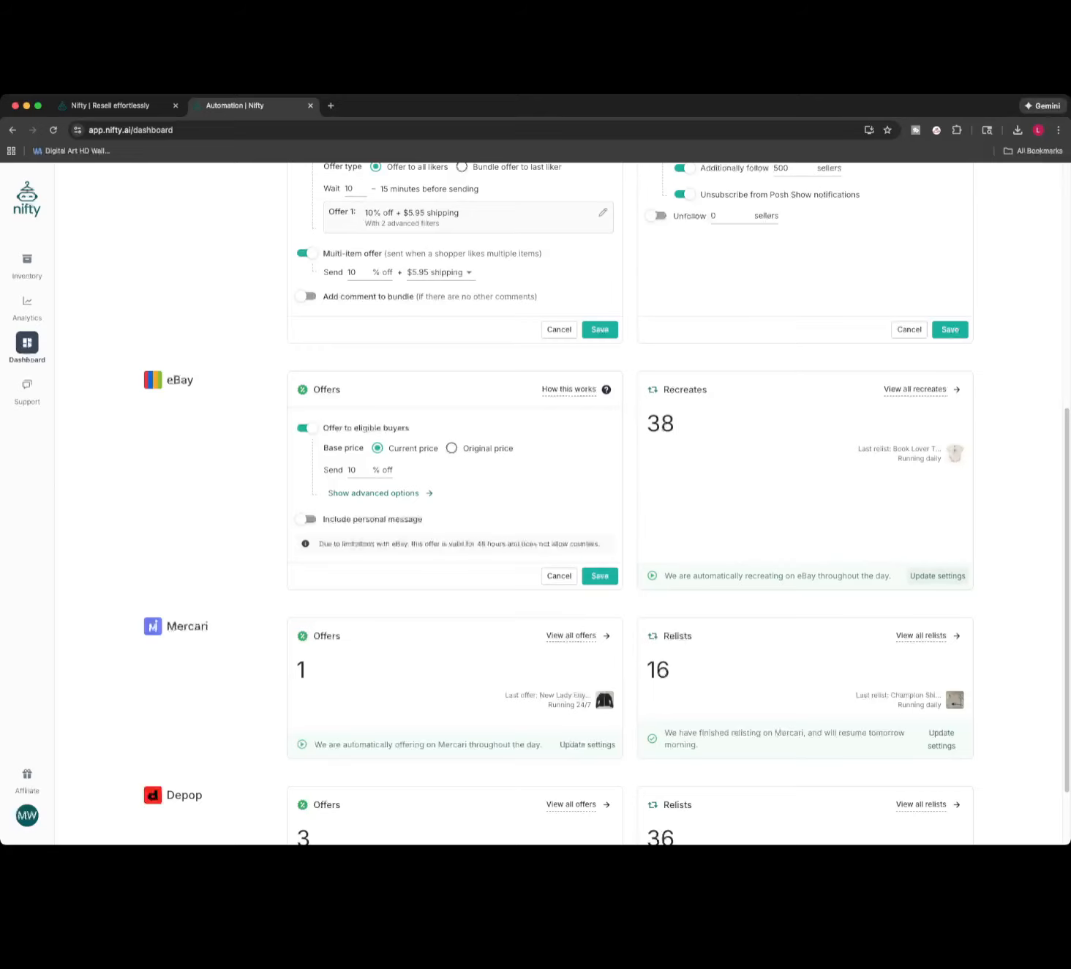
Open eBay's recreates settings, examine their advanced criteria, and close the criteria without saving.
click(937, 575)
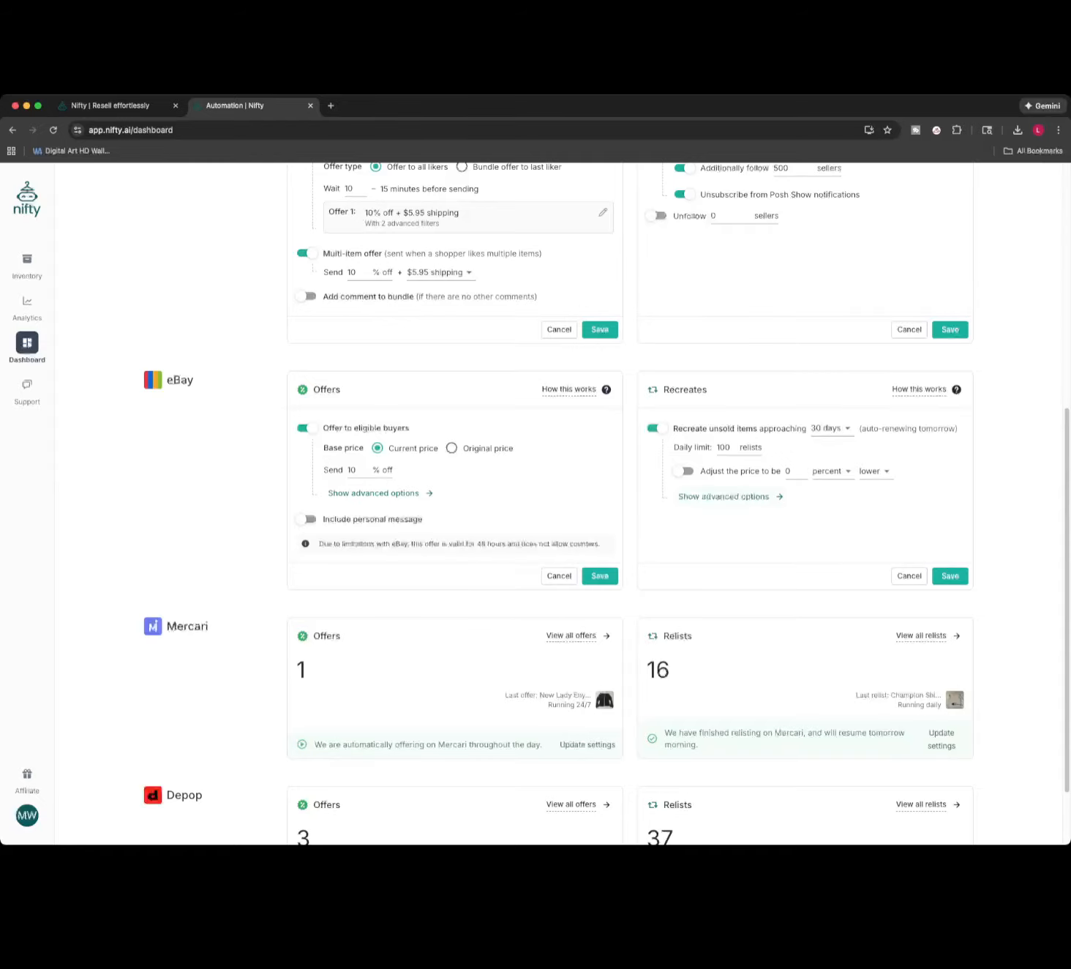
click(730, 497)
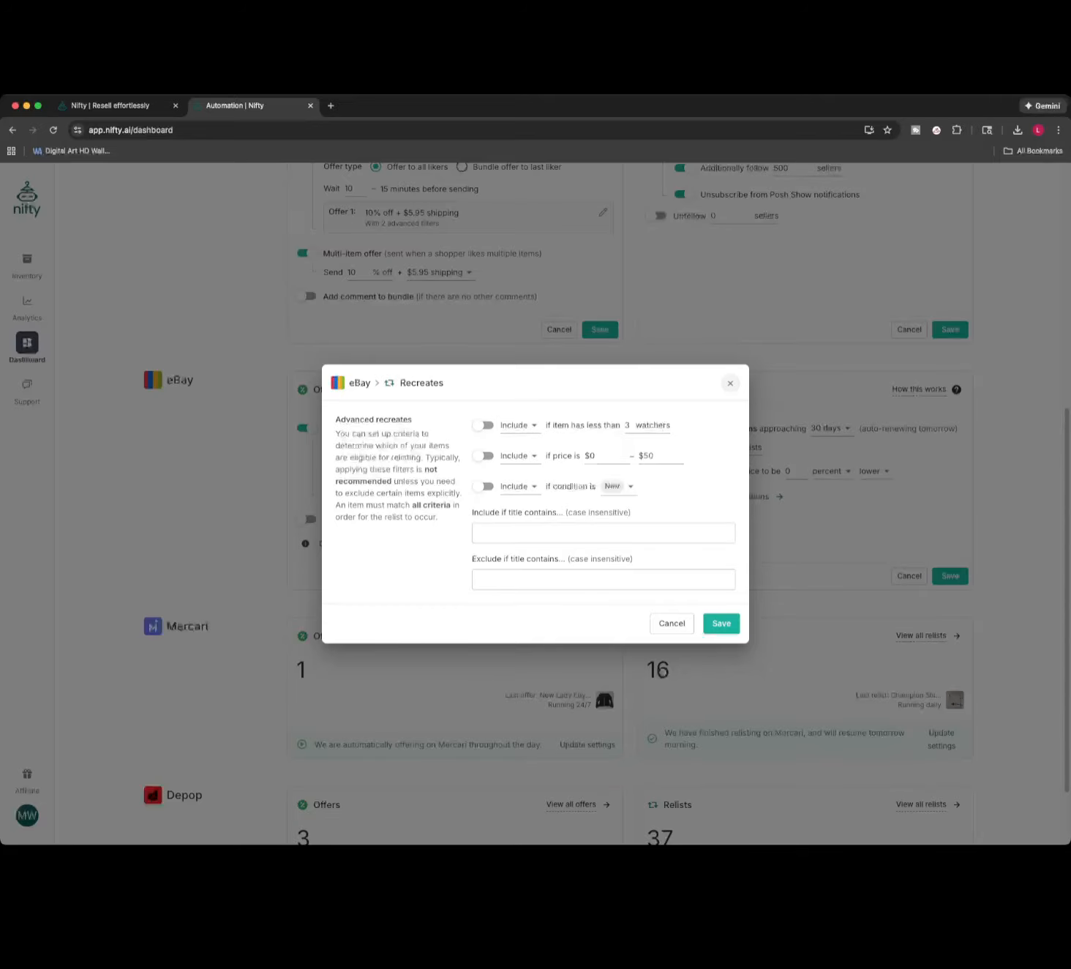
click(731, 383)
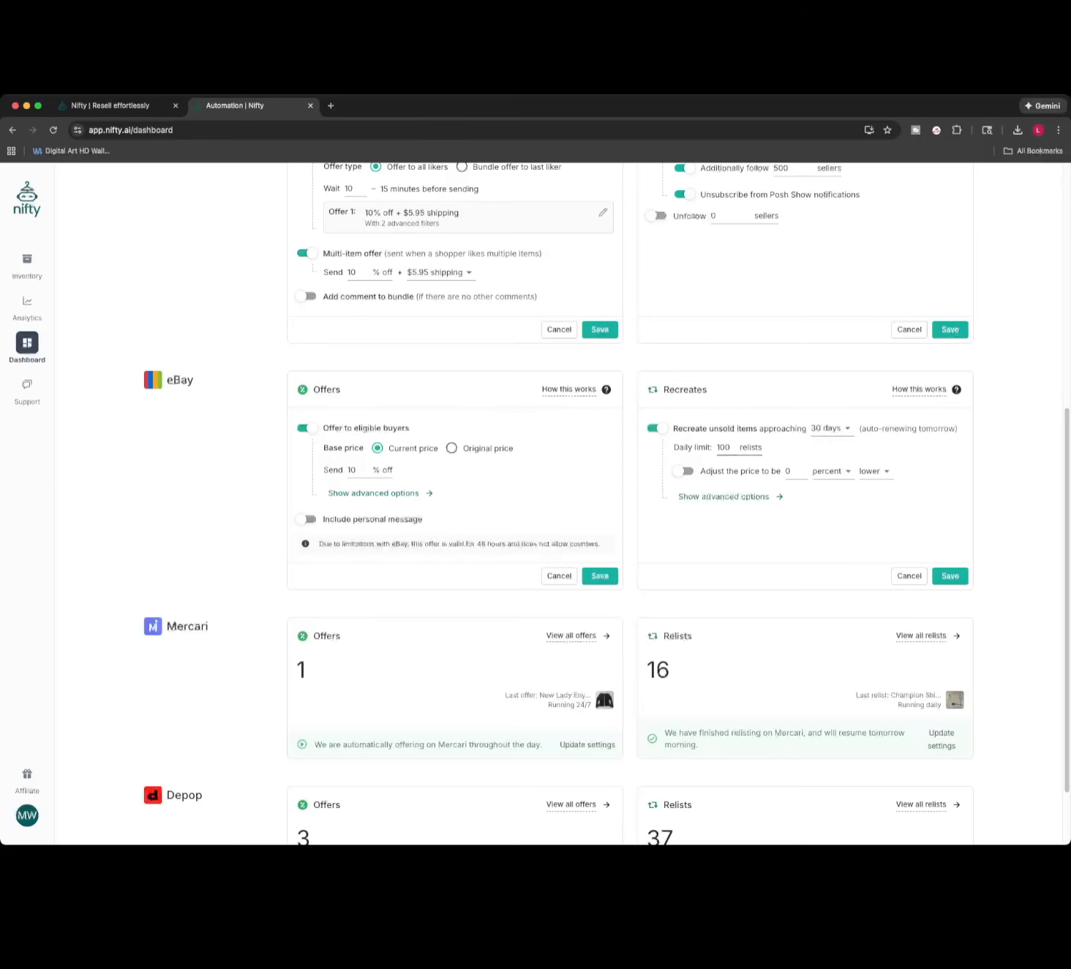
Open the Mercari and Depop offers settings for review.
scroll(606, 503, down, 3)
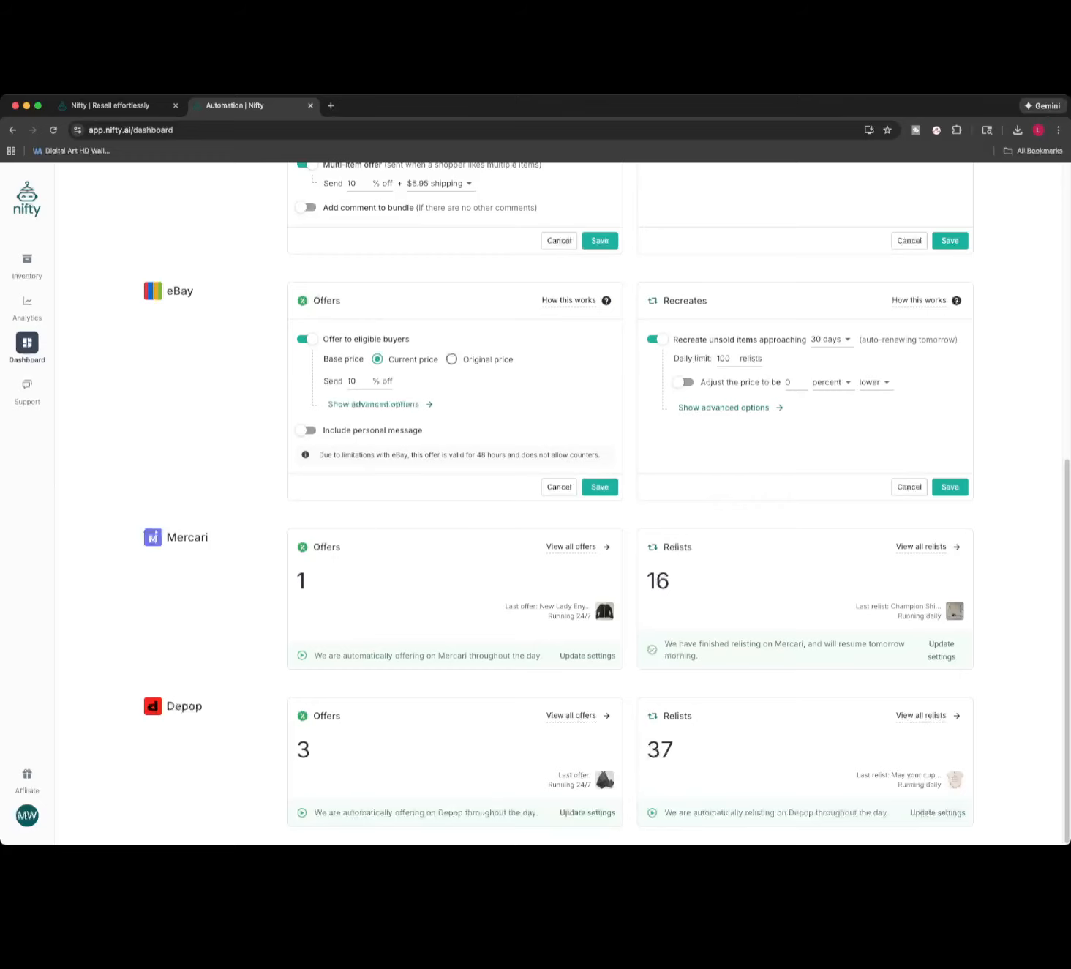
click(588, 655)
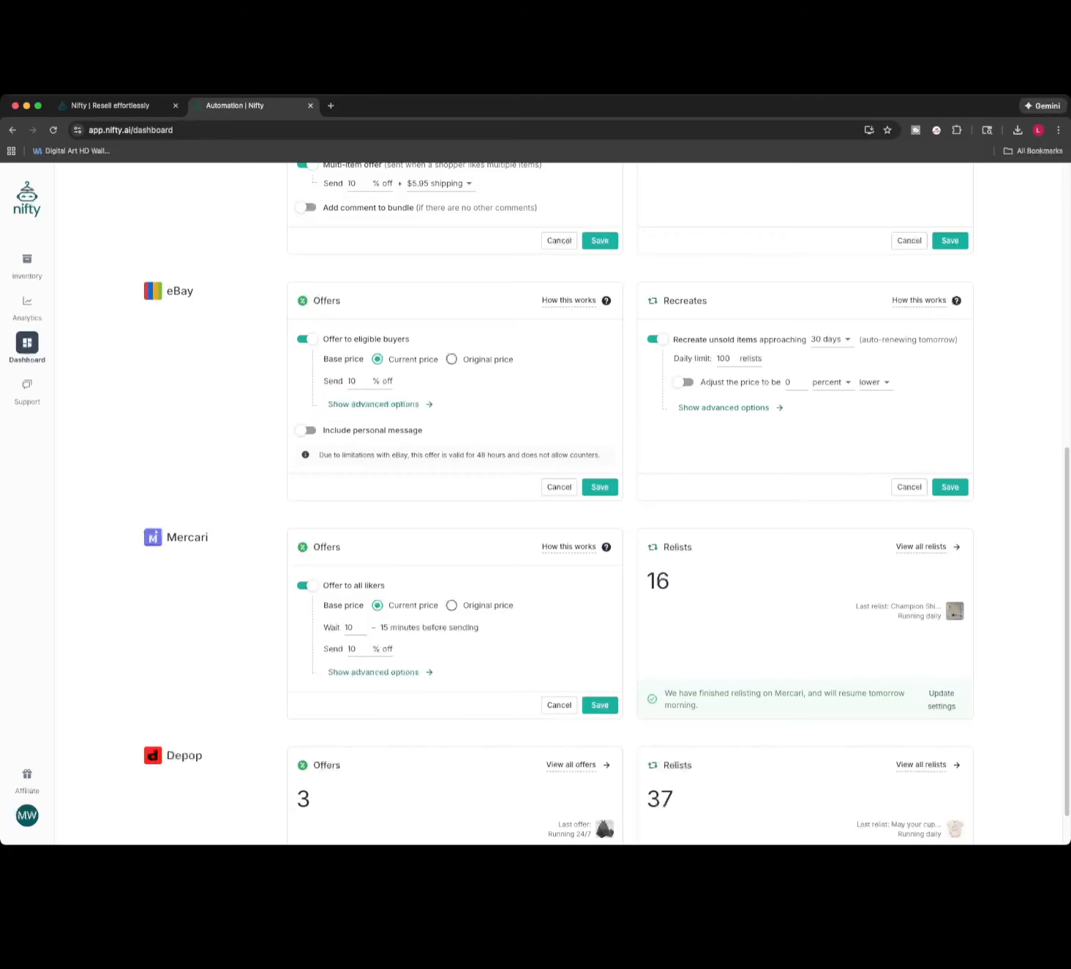
scroll(606, 503, down, 2)
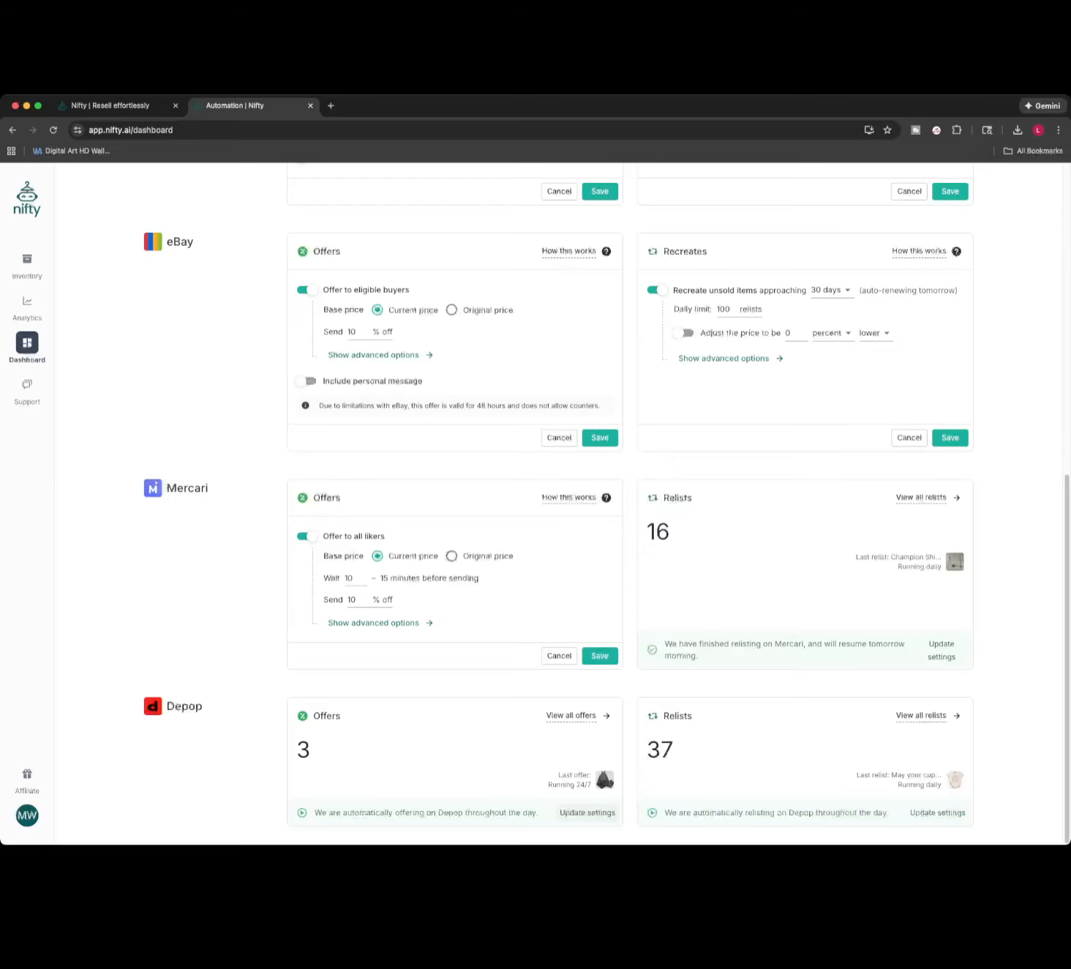
click(587, 812)
scroll(587, 732, down, 2)
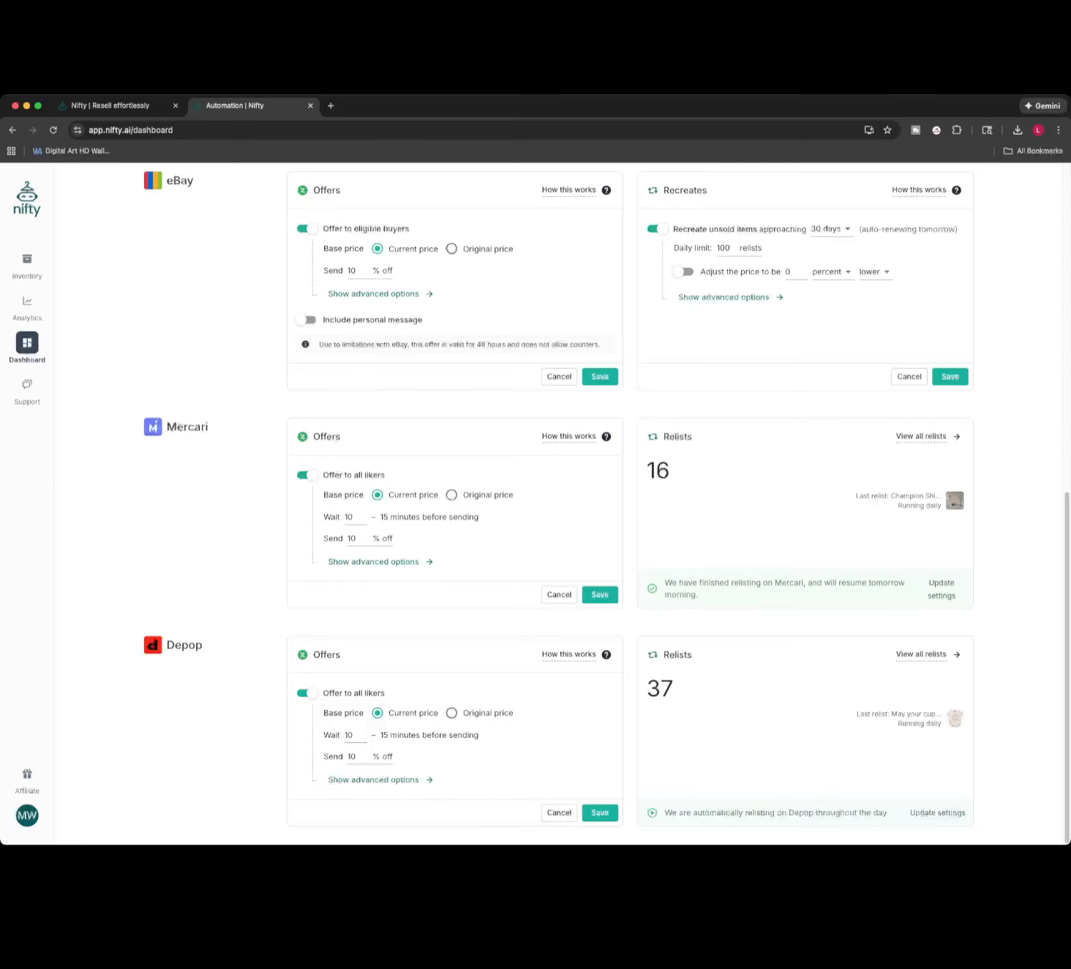
Switch between the automation dashboard and the inventory, finishing on the inventory list.
scroll(560, 505, up, 1)
scroll(560, 505, up, 5)
scroll(559, 505, up, 8)
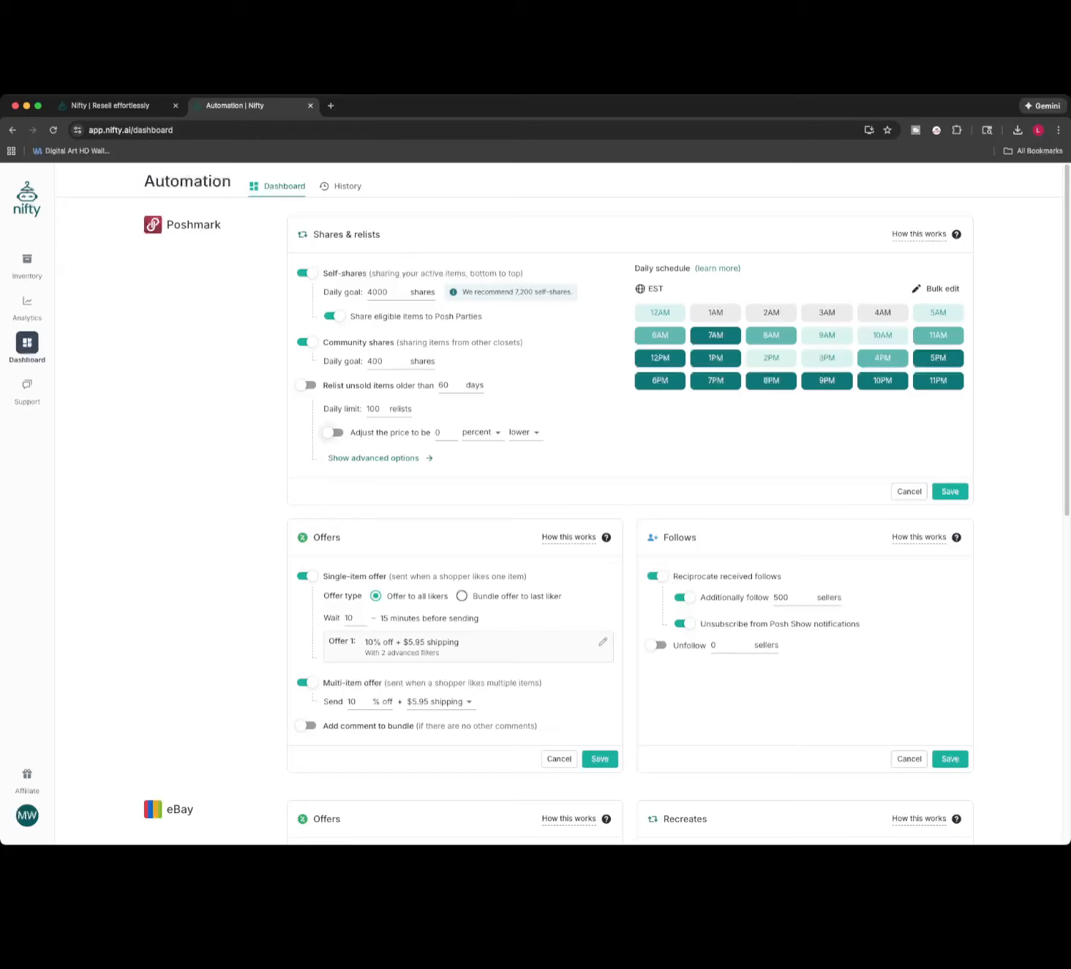
click(27, 260)
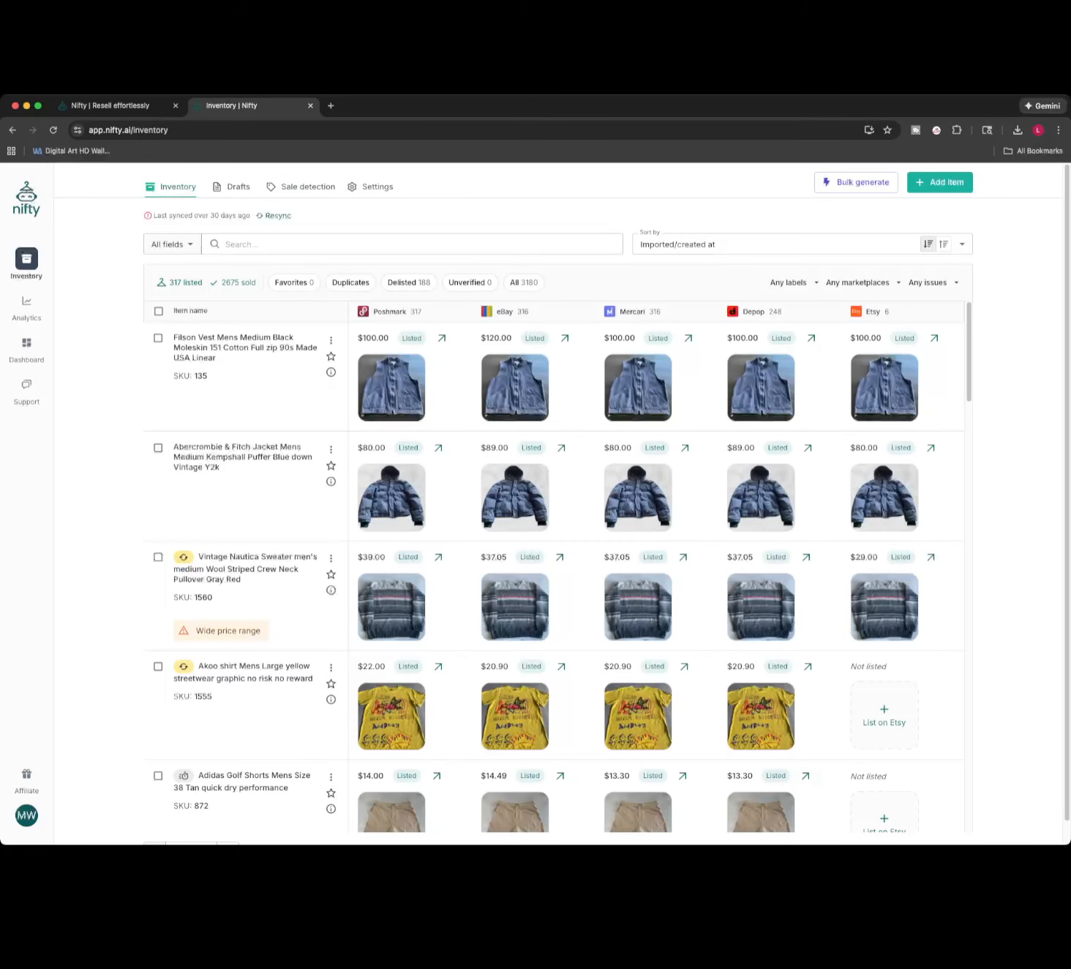
click(26, 344)
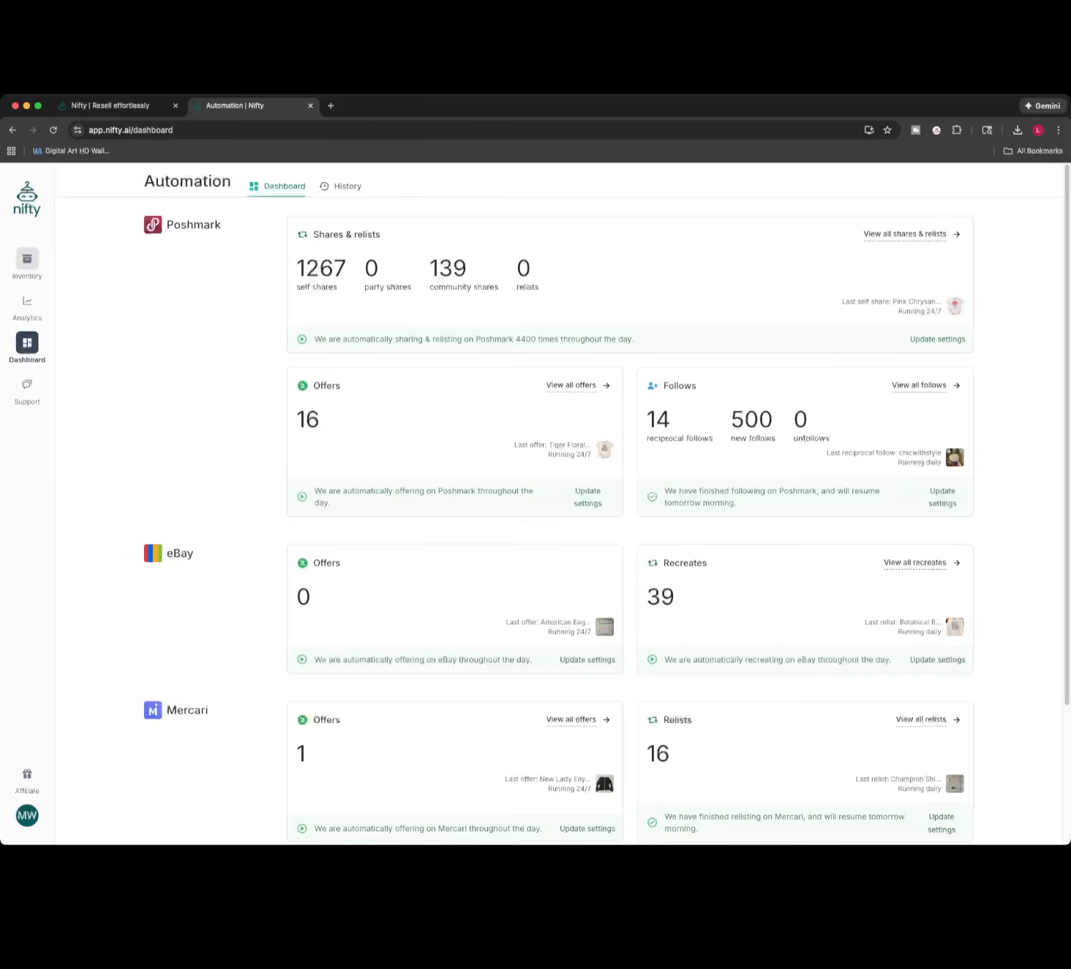
click(27, 258)
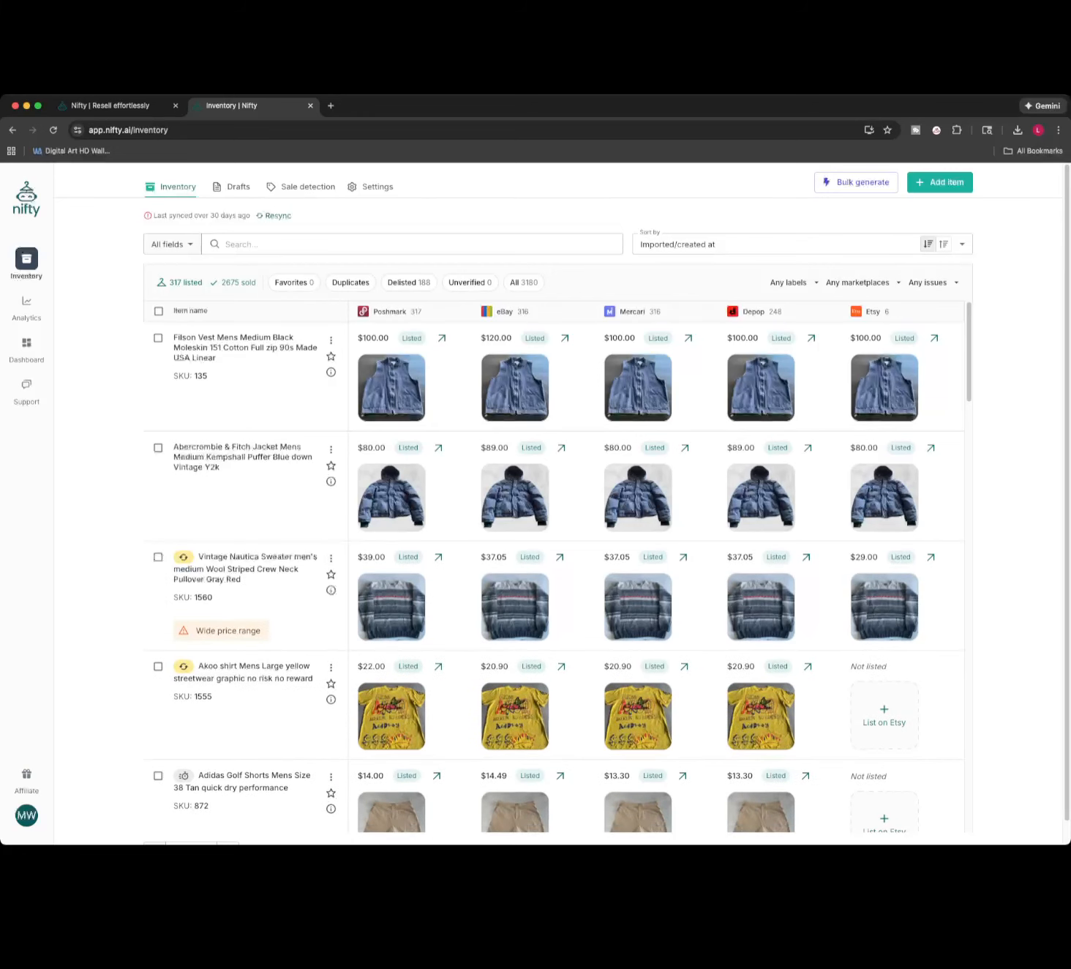
Open the Etsy listing form for the Adidas Coastal Carolina shirt, review its details and missing fields, and close it without listing.
scroll(558, 567, down, 2)
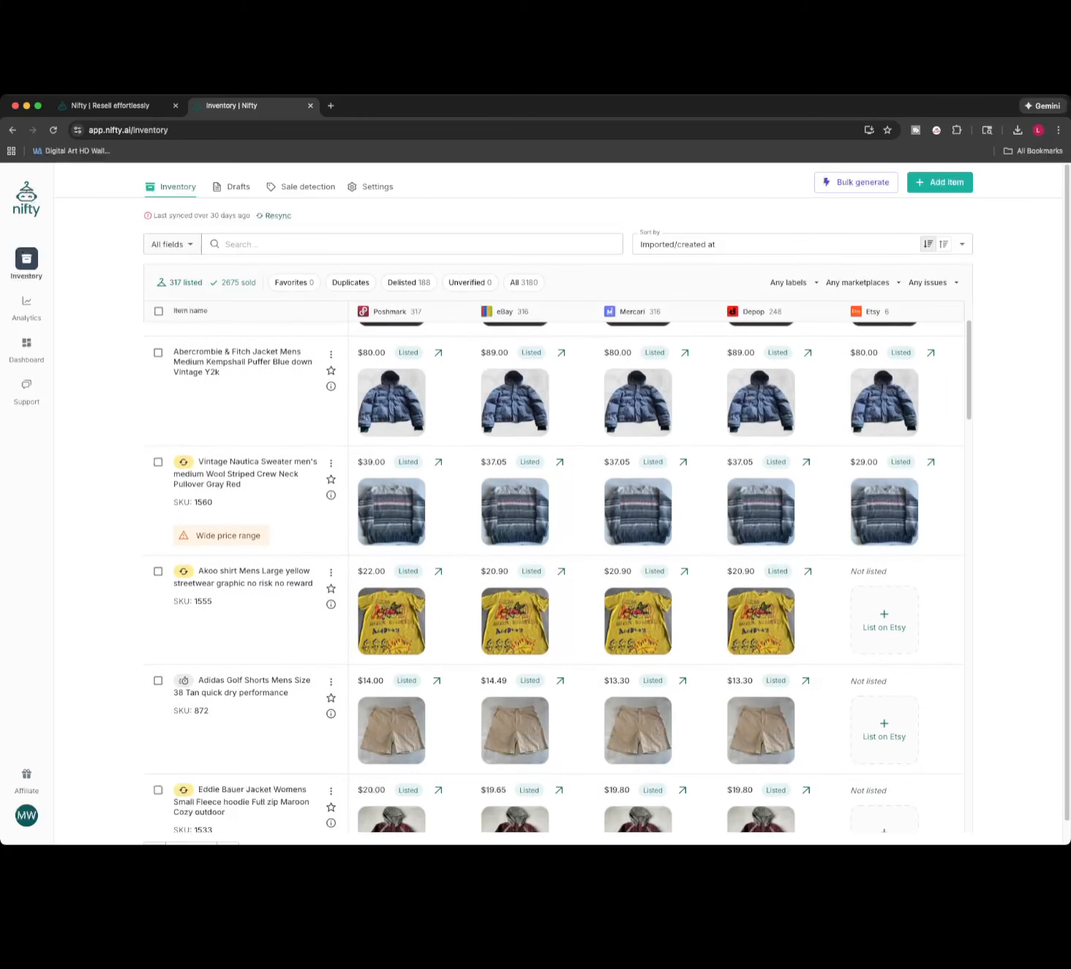
scroll(558, 578, down, 2)
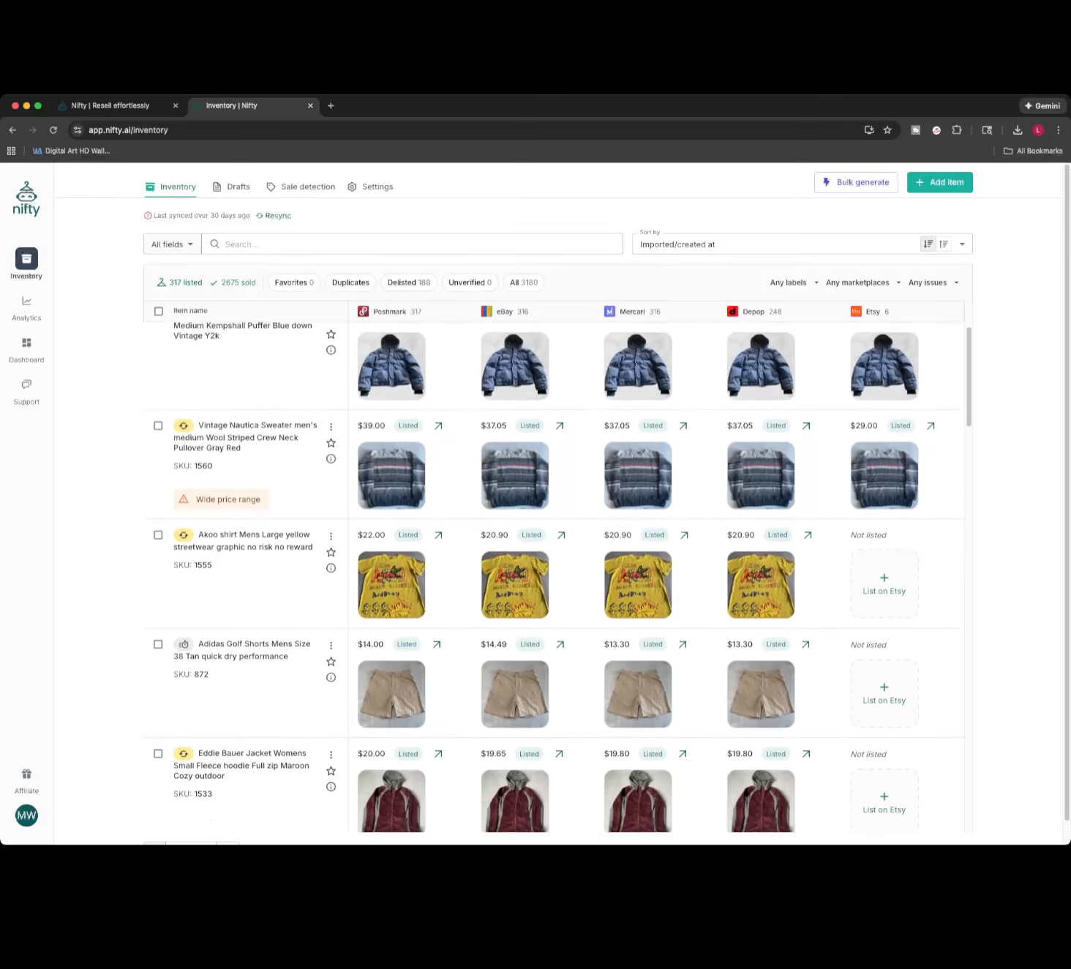
scroll(654, 462, down, 2)
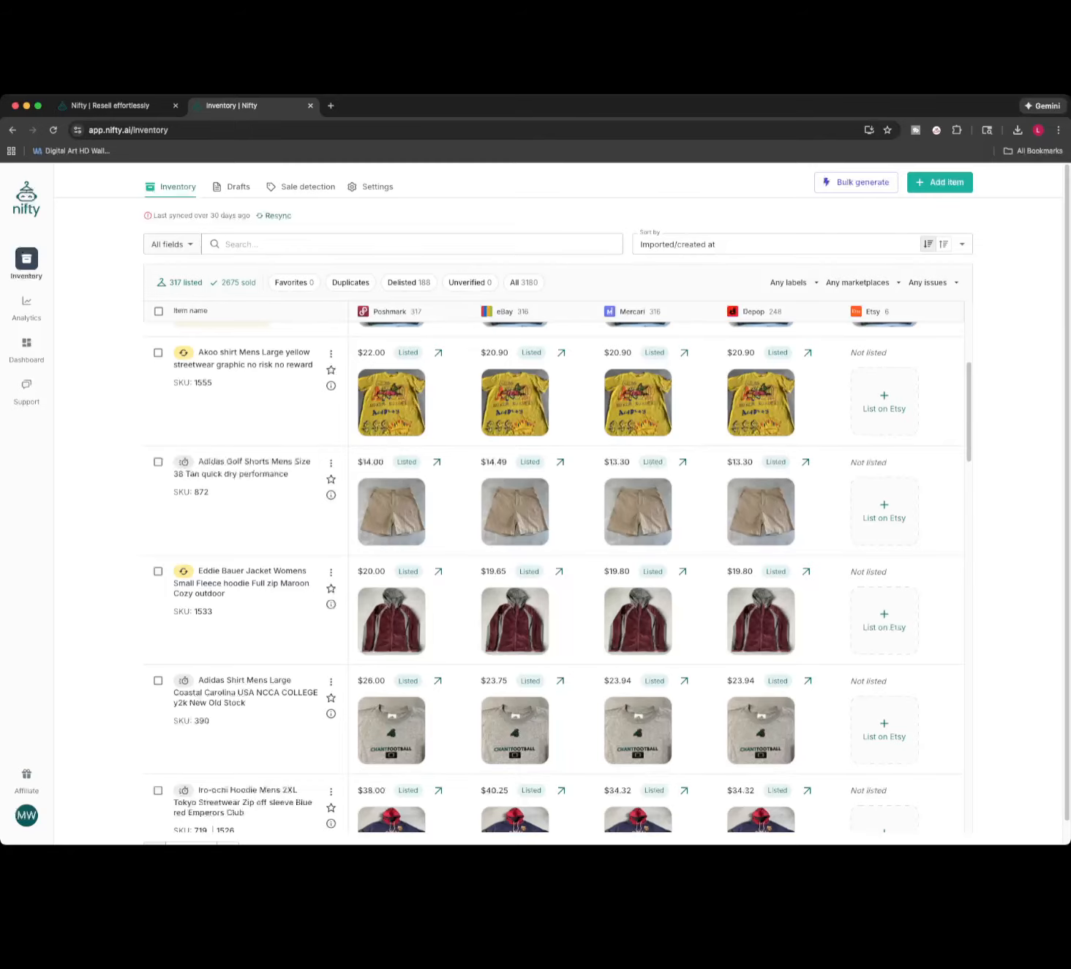
click(884, 730)
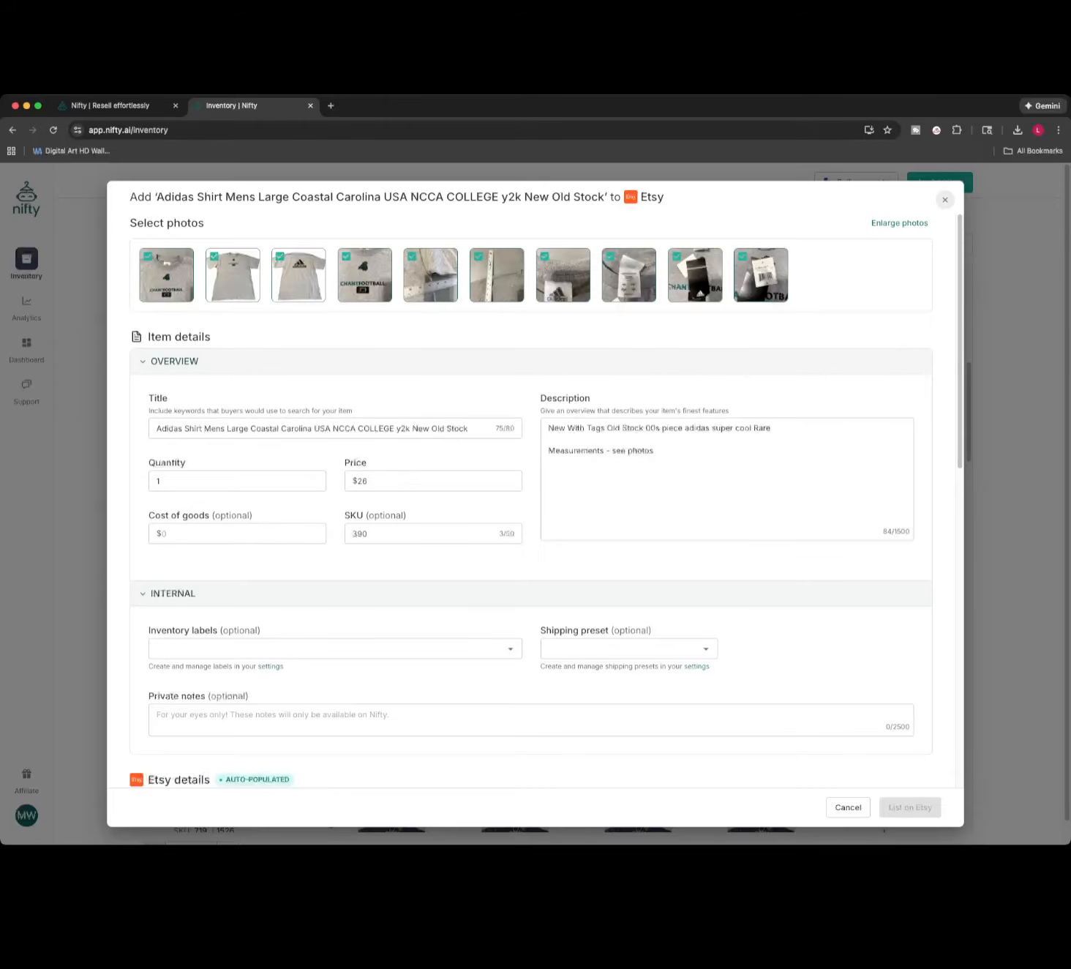
scroll(534, 500, down, 10)
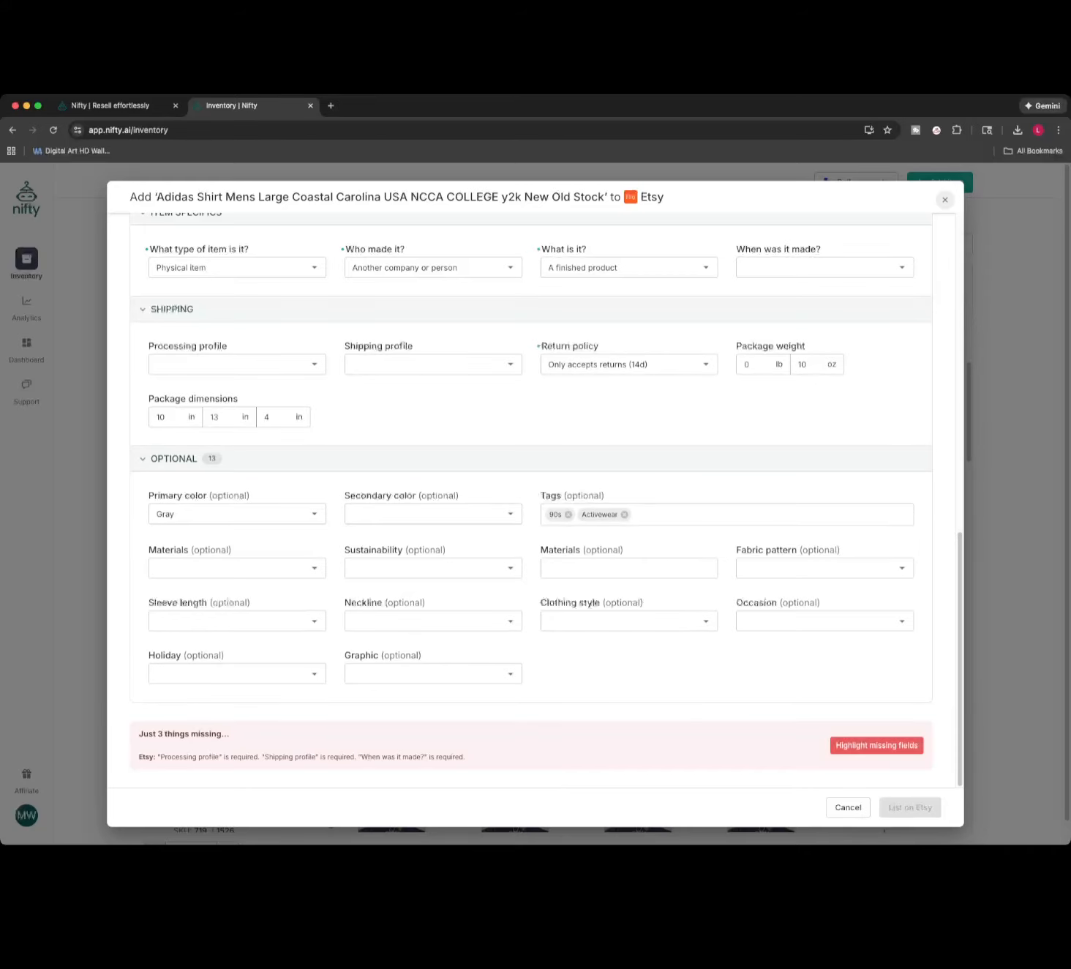
scroll(534, 501, up, 10)
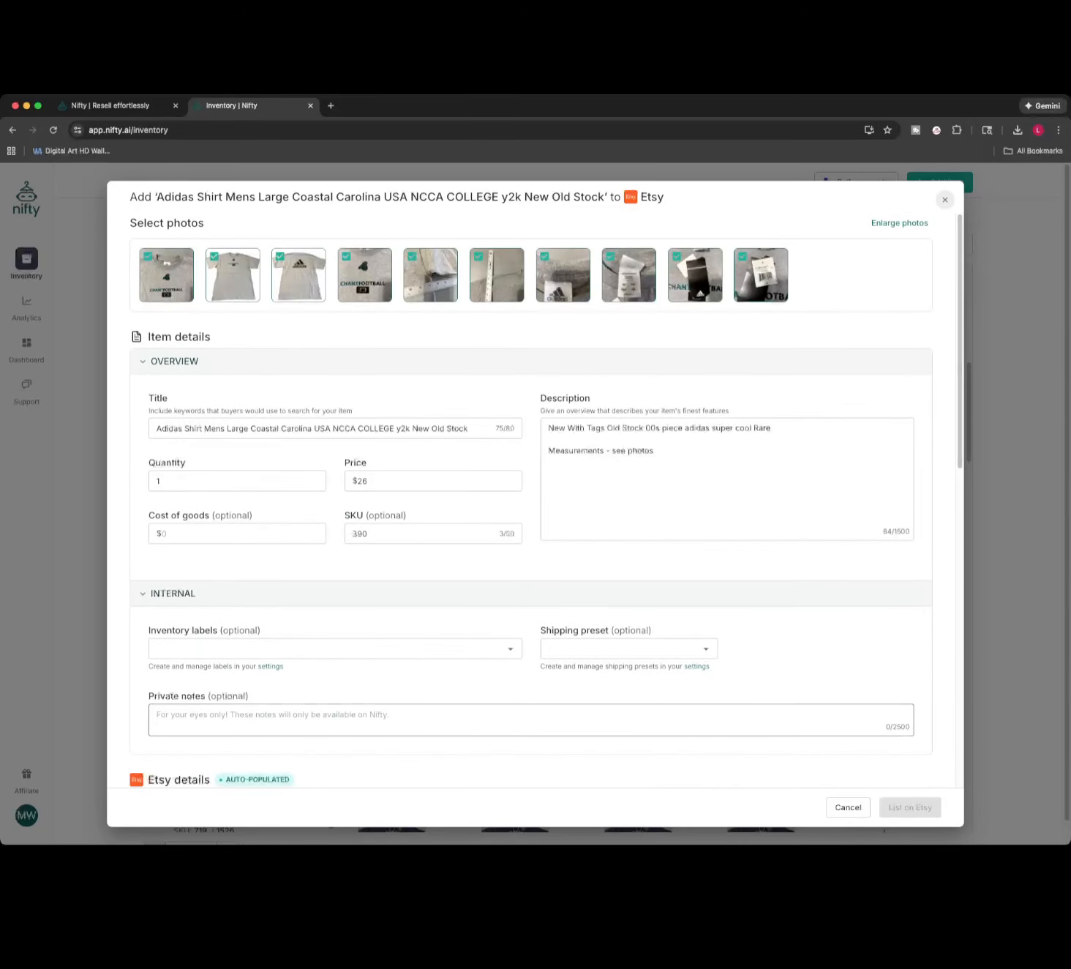
scroll(153, 628, down, 5)
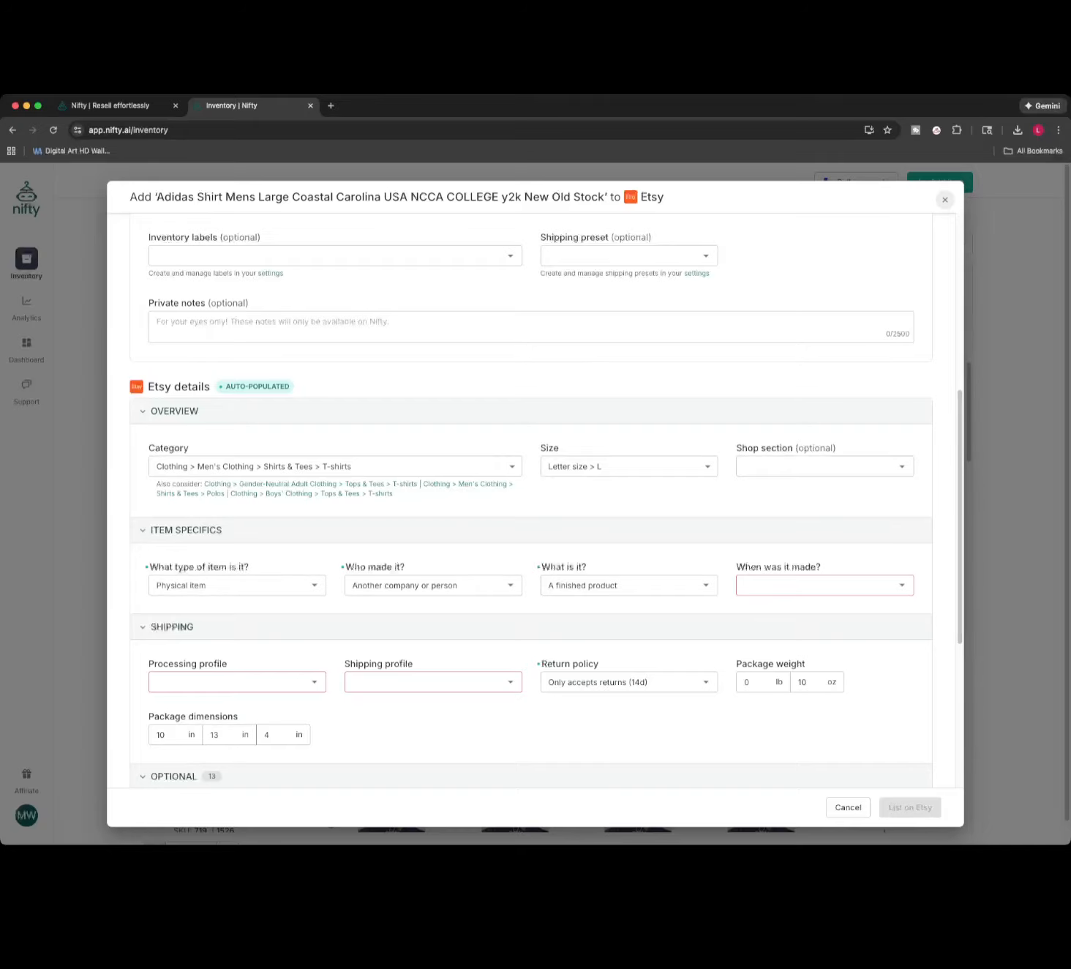
scroll(183, 512, down, 5)
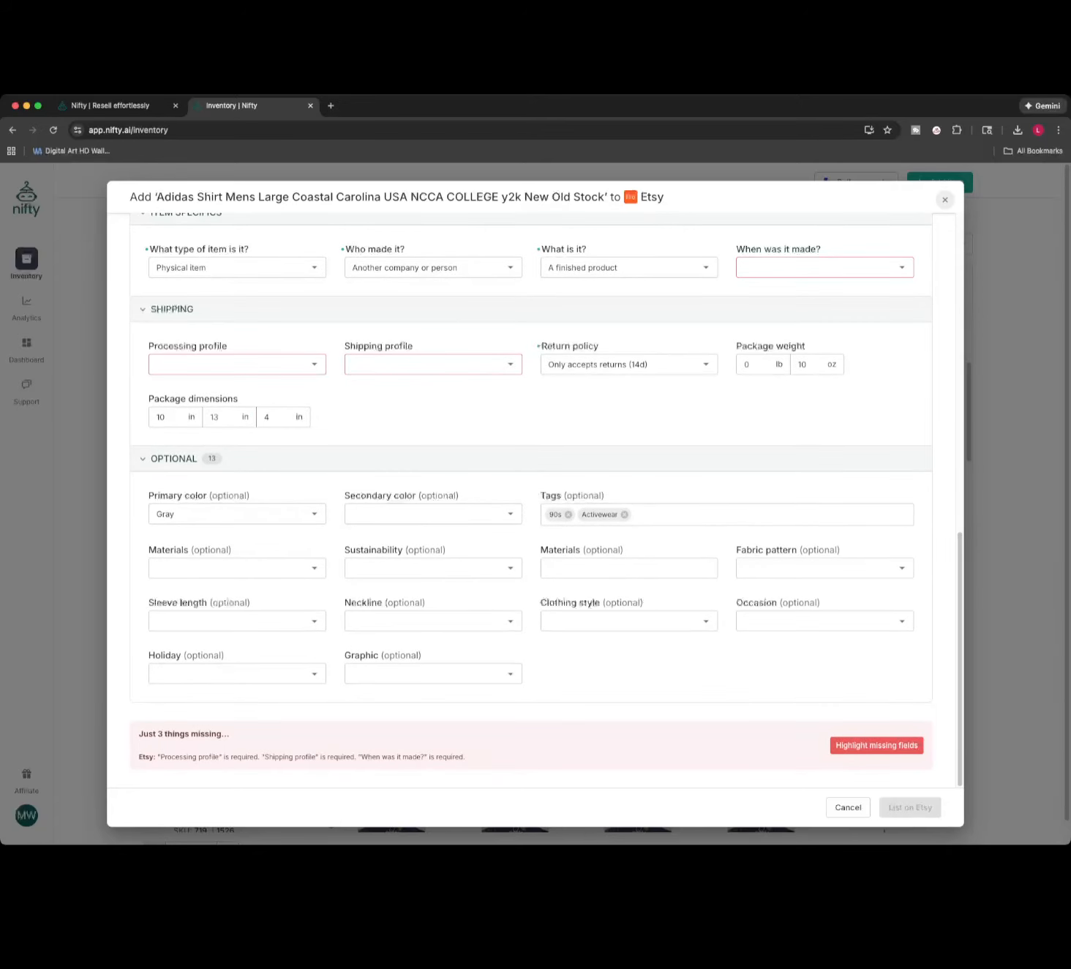
scroll(531, 500, up, 10)
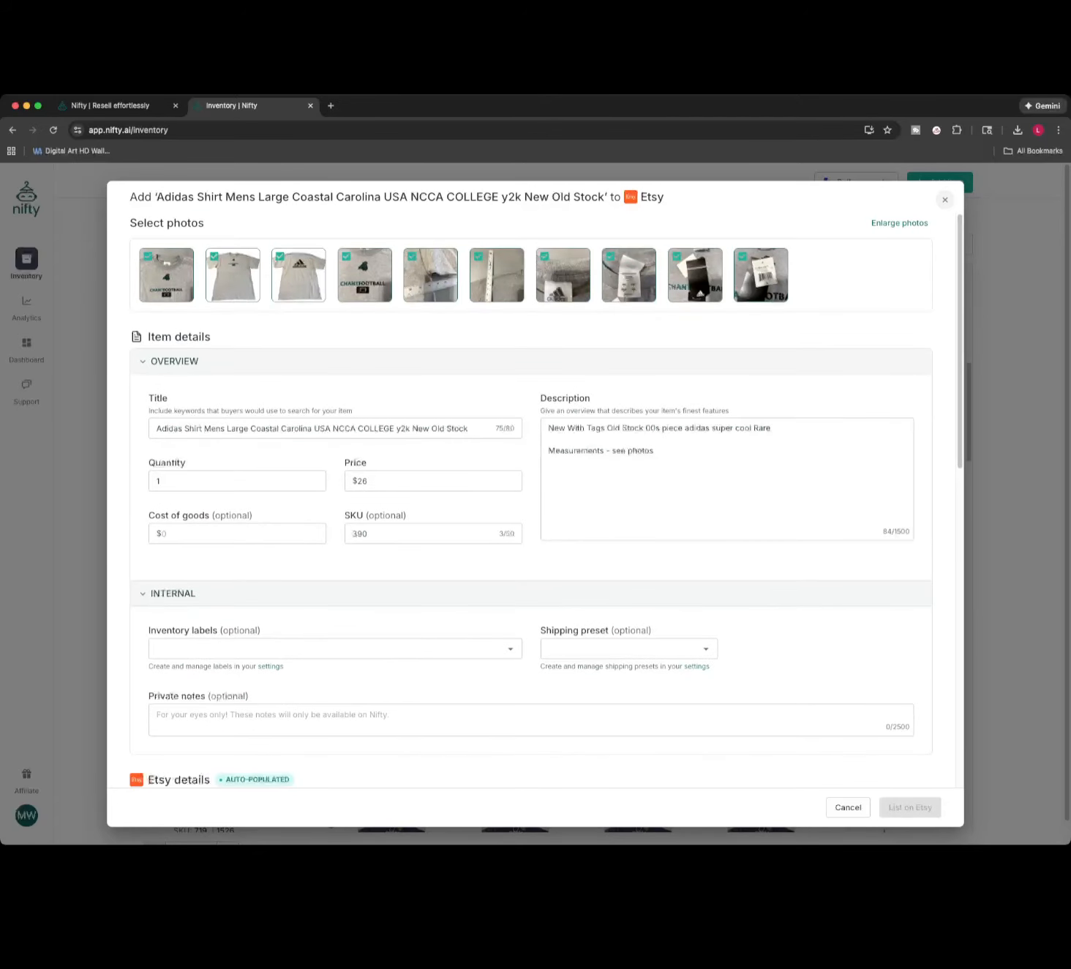
click(945, 199)
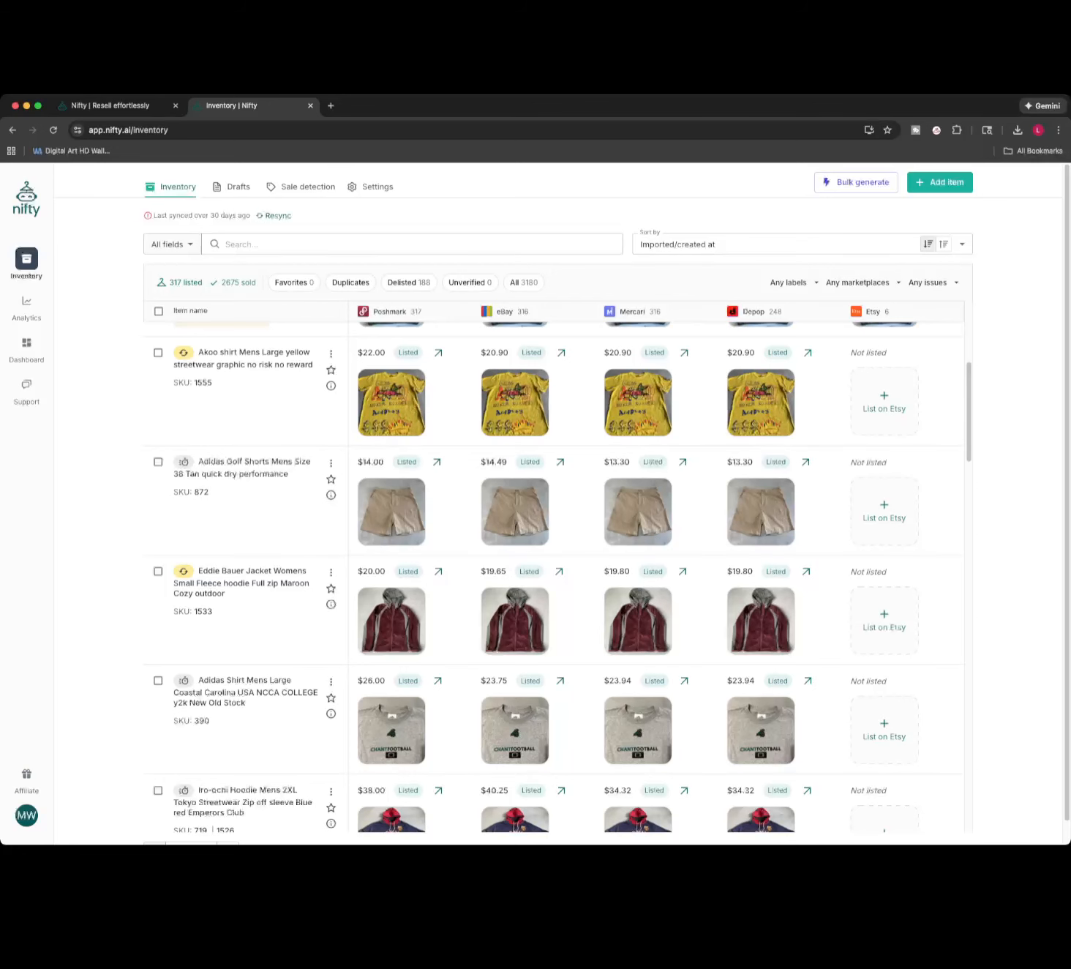
Start a new inventory item for Poshmark, eBay, Mercari, Depop and Etsy, and add the eight vest photos.
scroll(556, 578, up, 2)
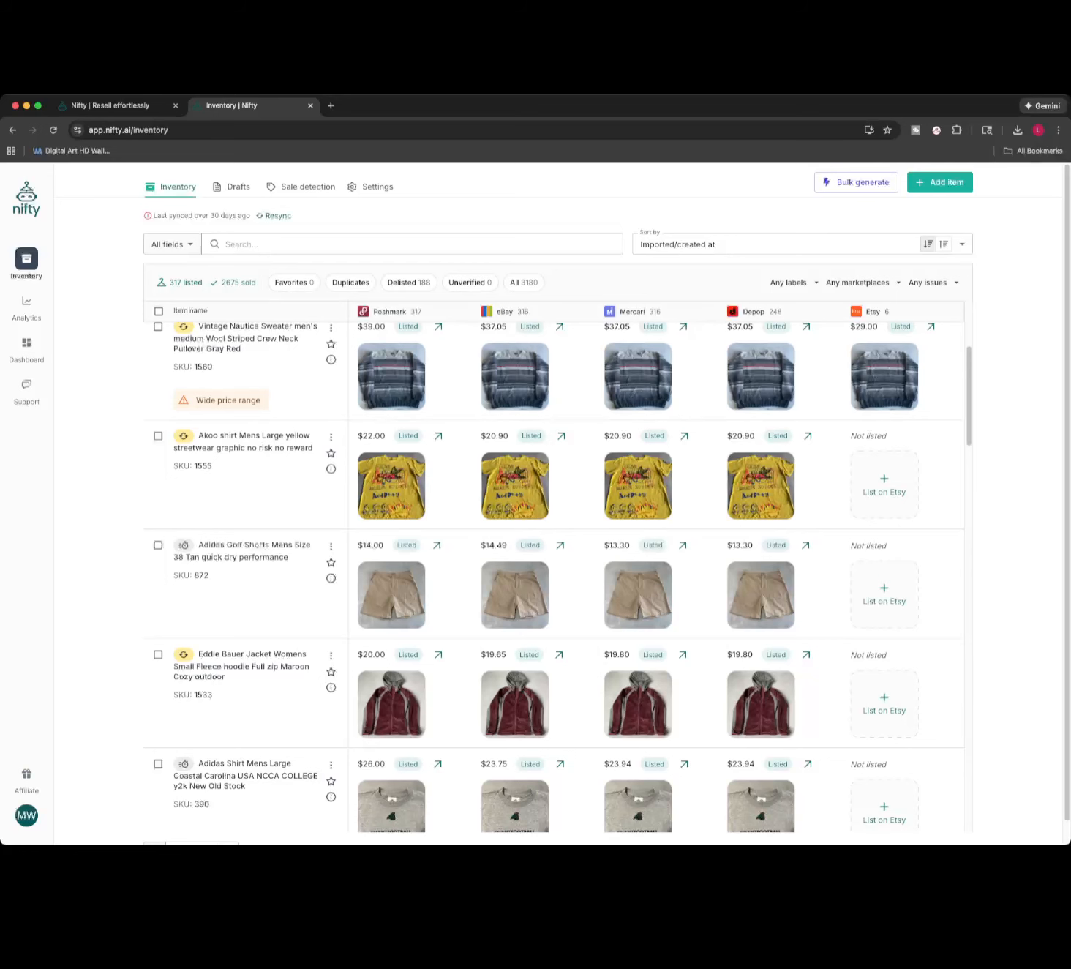
scroll(556, 578, up, 1)
scroll(556, 578, up, 5)
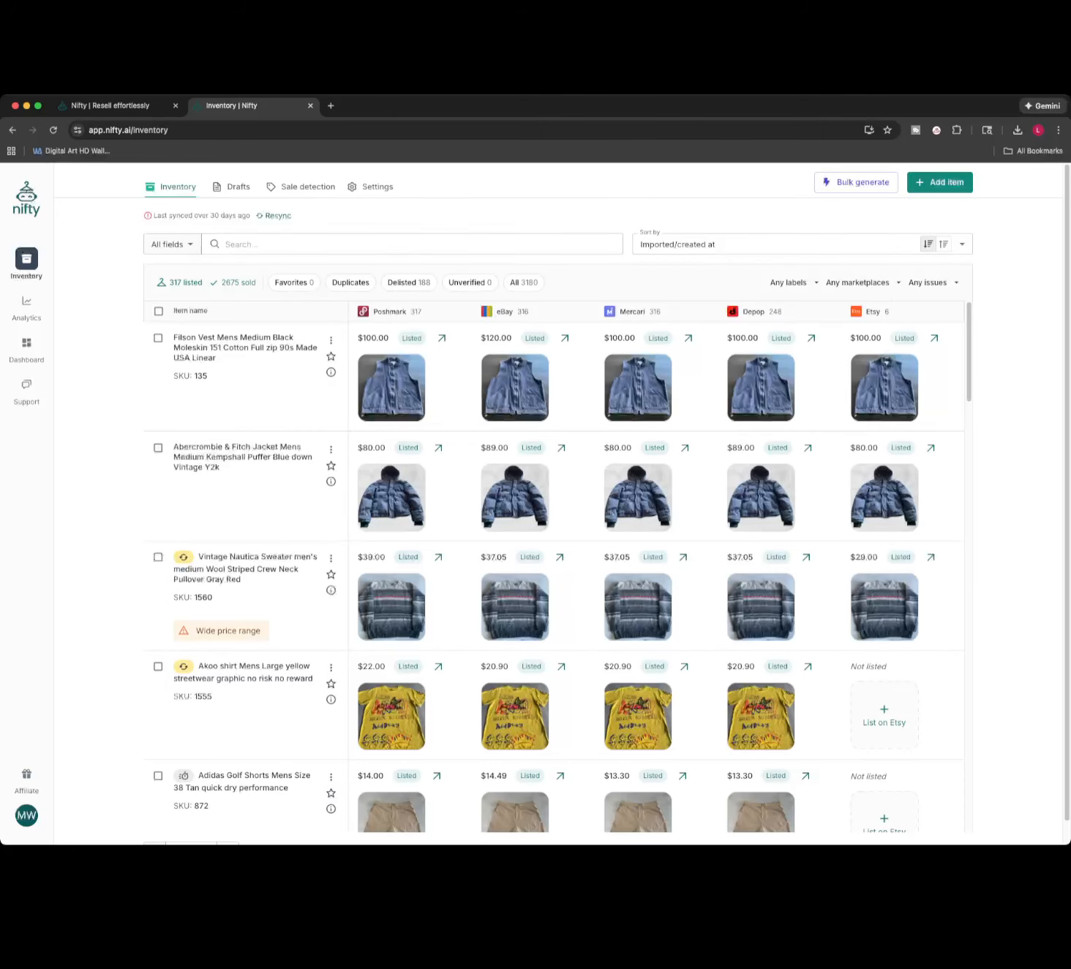
click(940, 181)
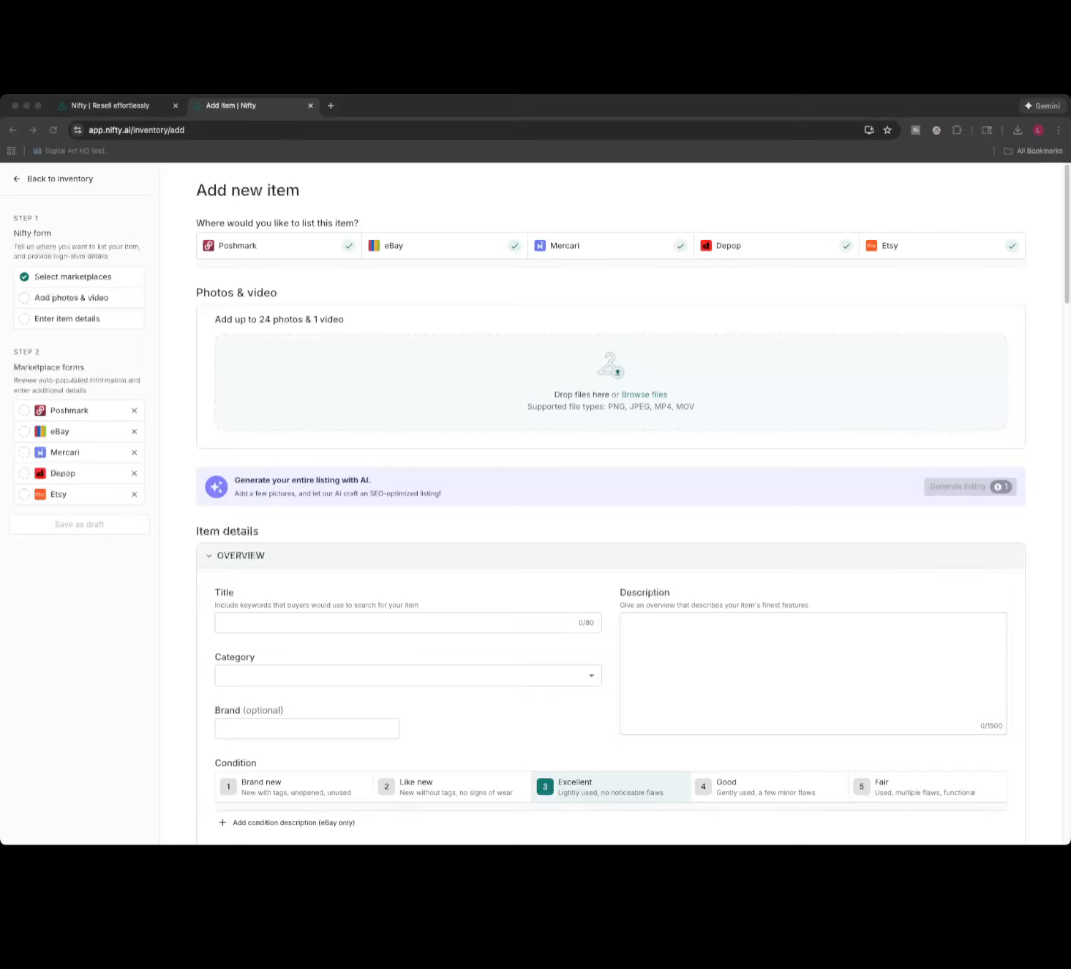
scroll(498, 366, down, 1)
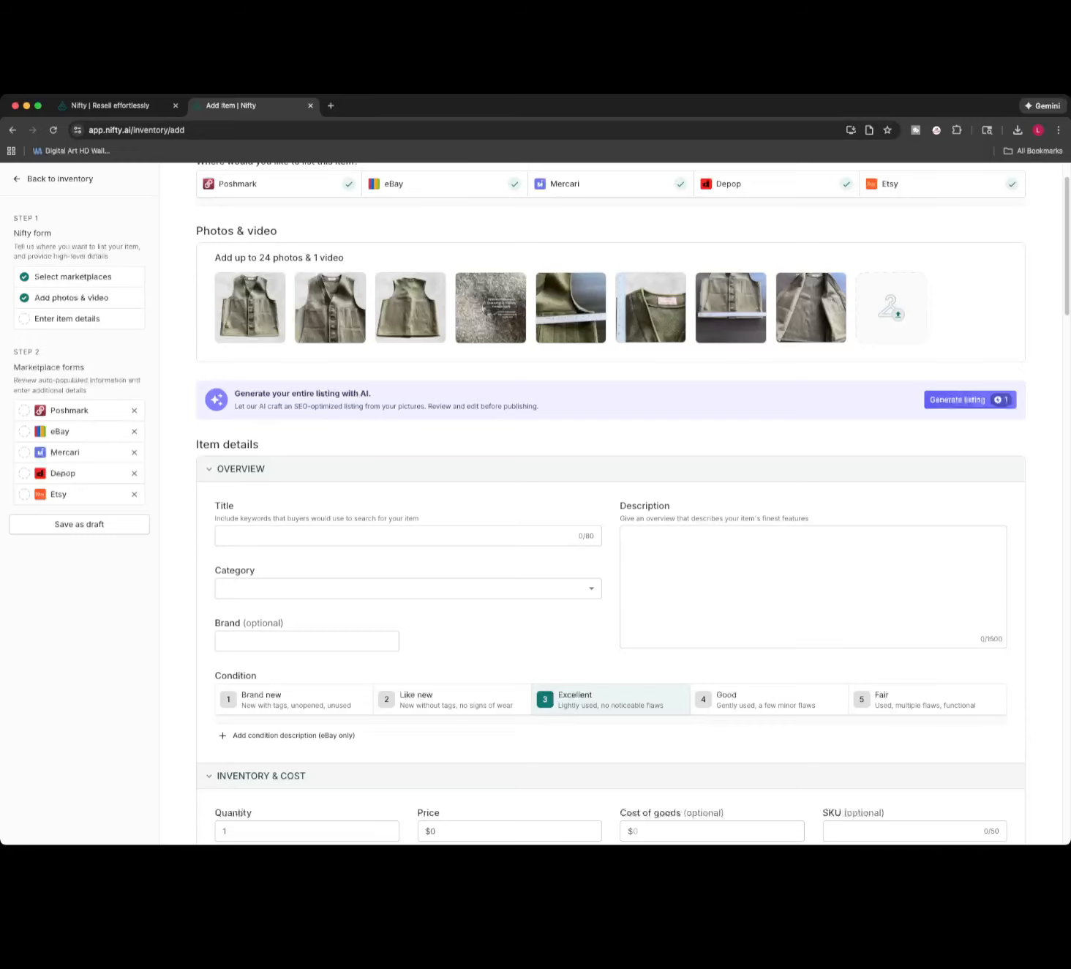
scroll(811, 359, down, 3)
scroll(810, 359, up, 4)
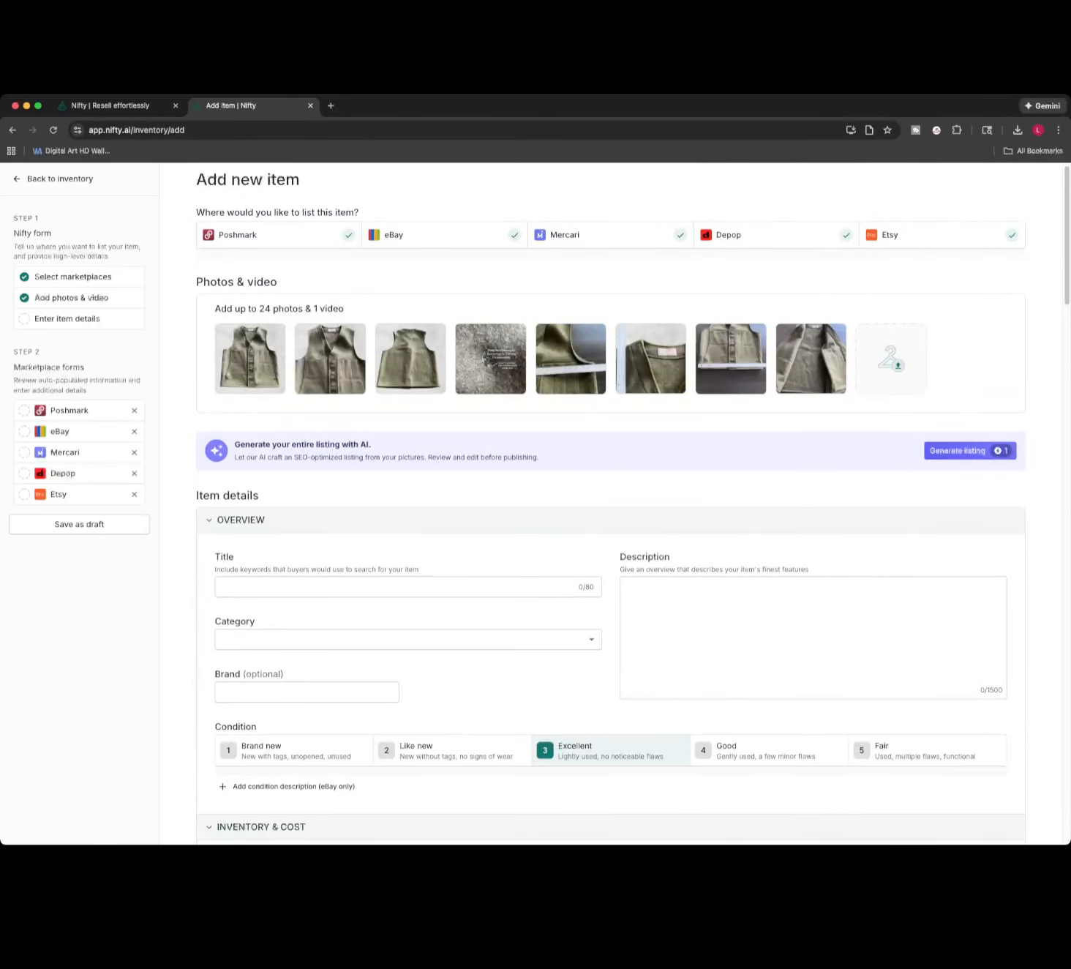
Look over the blank item form and generate the listing with AI from all eight photos, with the department set to Men.
scroll(811, 359, down, 3)
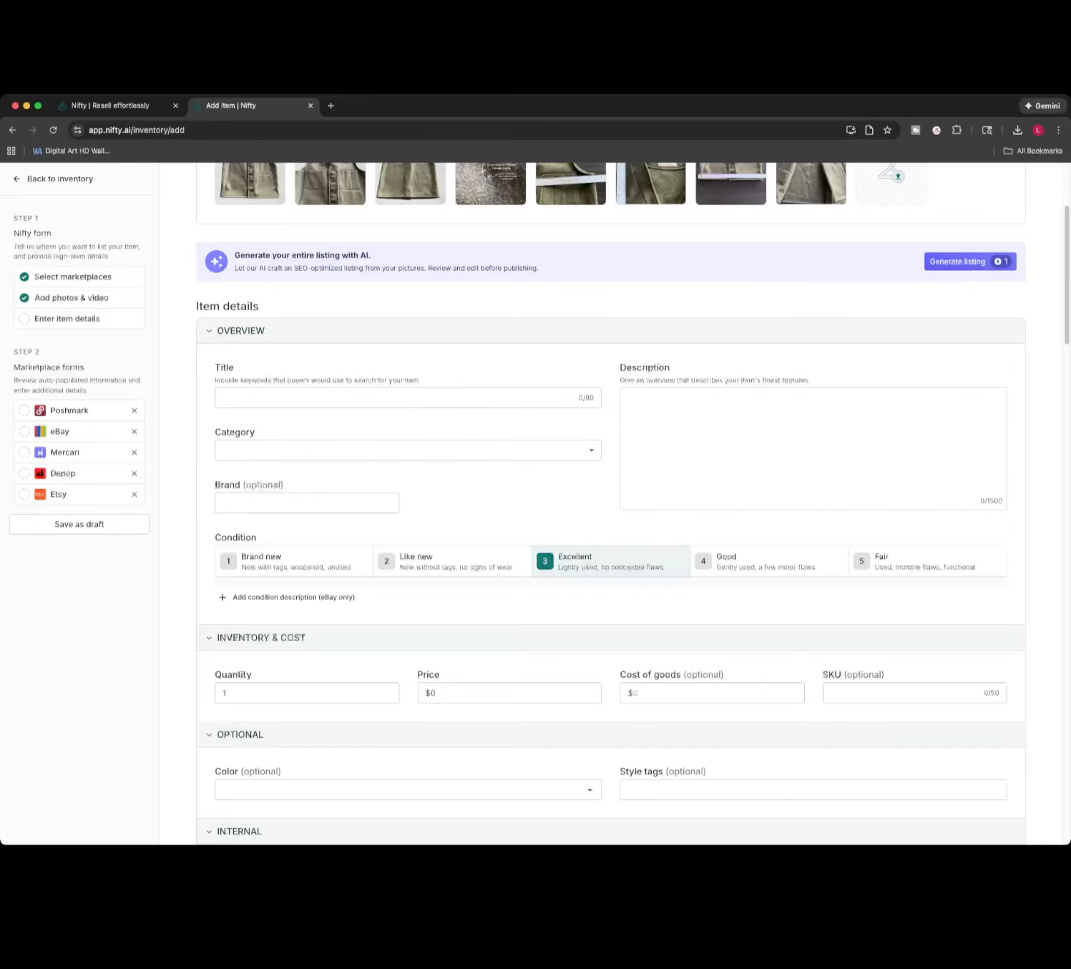
scroll(610, 504, up, 1)
scroll(240, 344, up, 1)
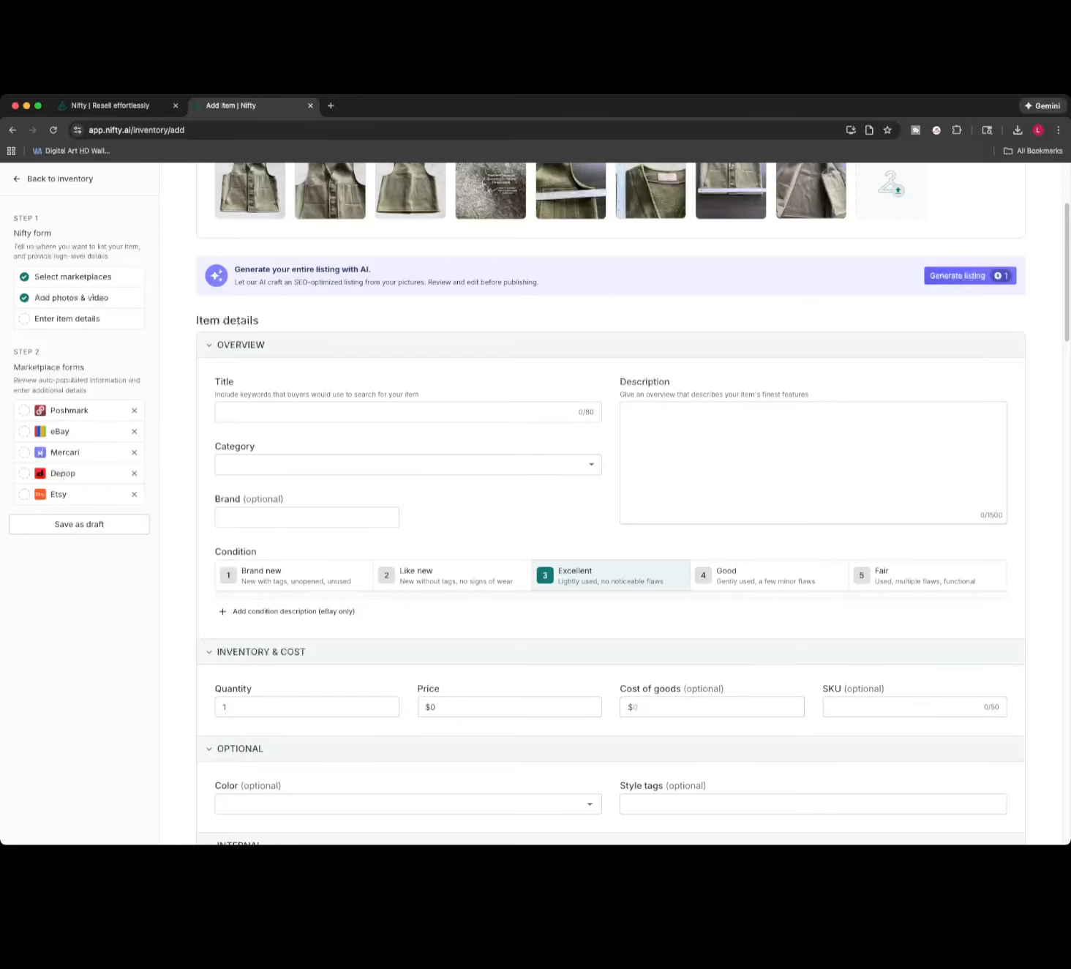
scroll(611, 504, down, 10)
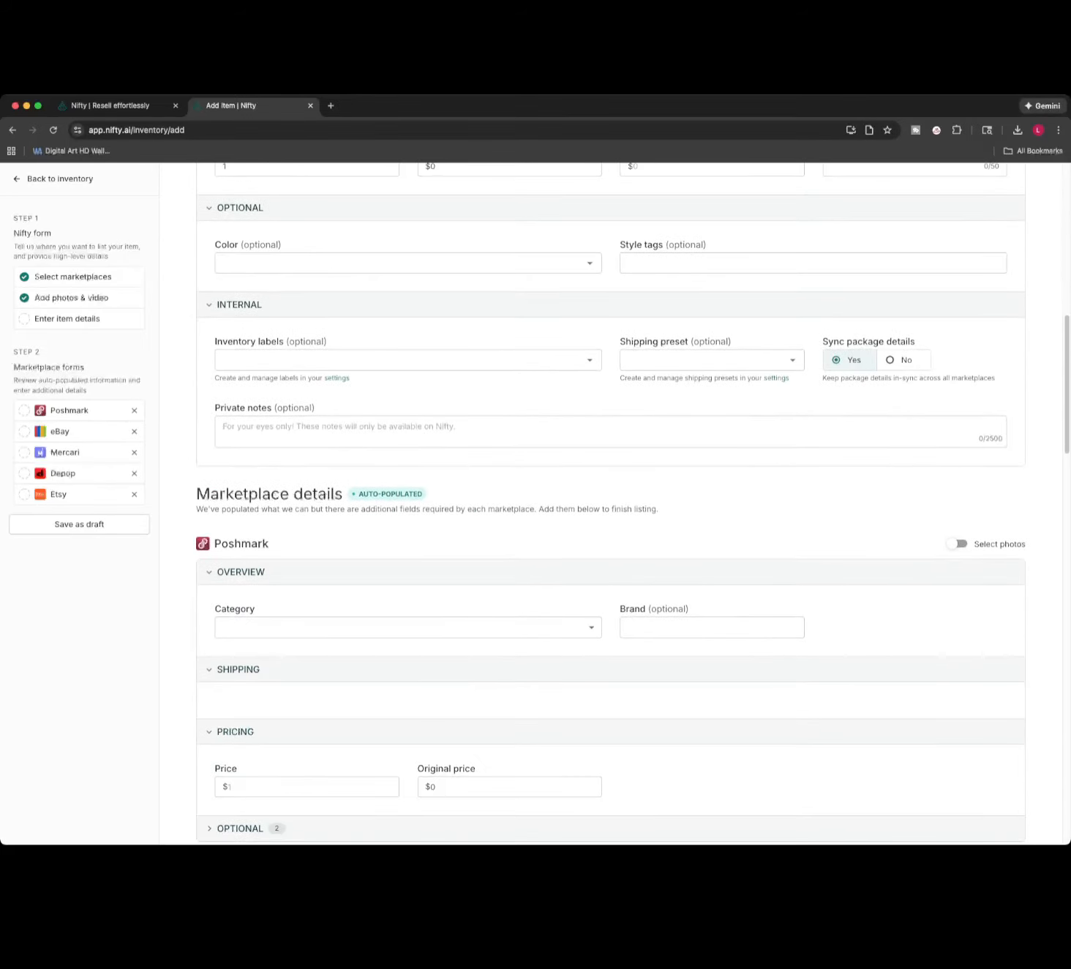
scroll(611, 504, up, 7)
scroll(812, 307, up, 4)
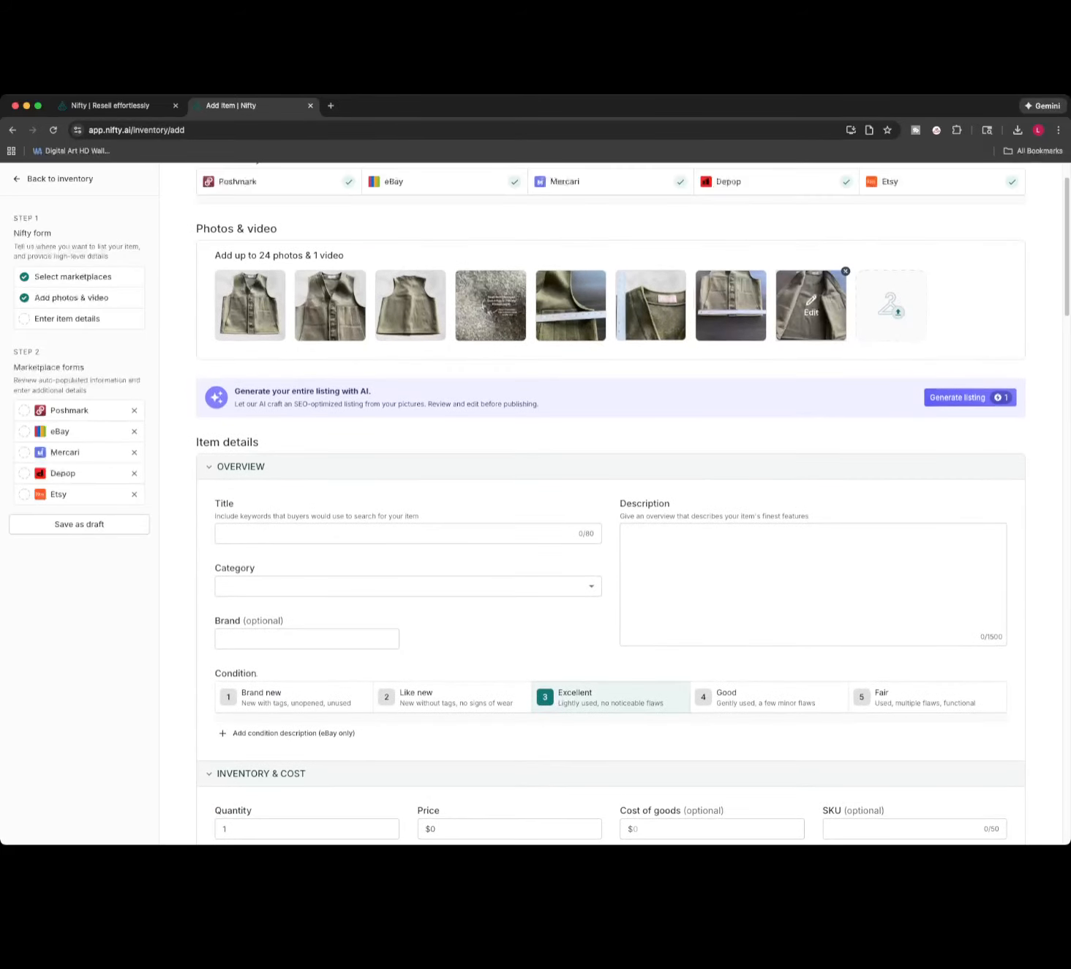
click(958, 397)
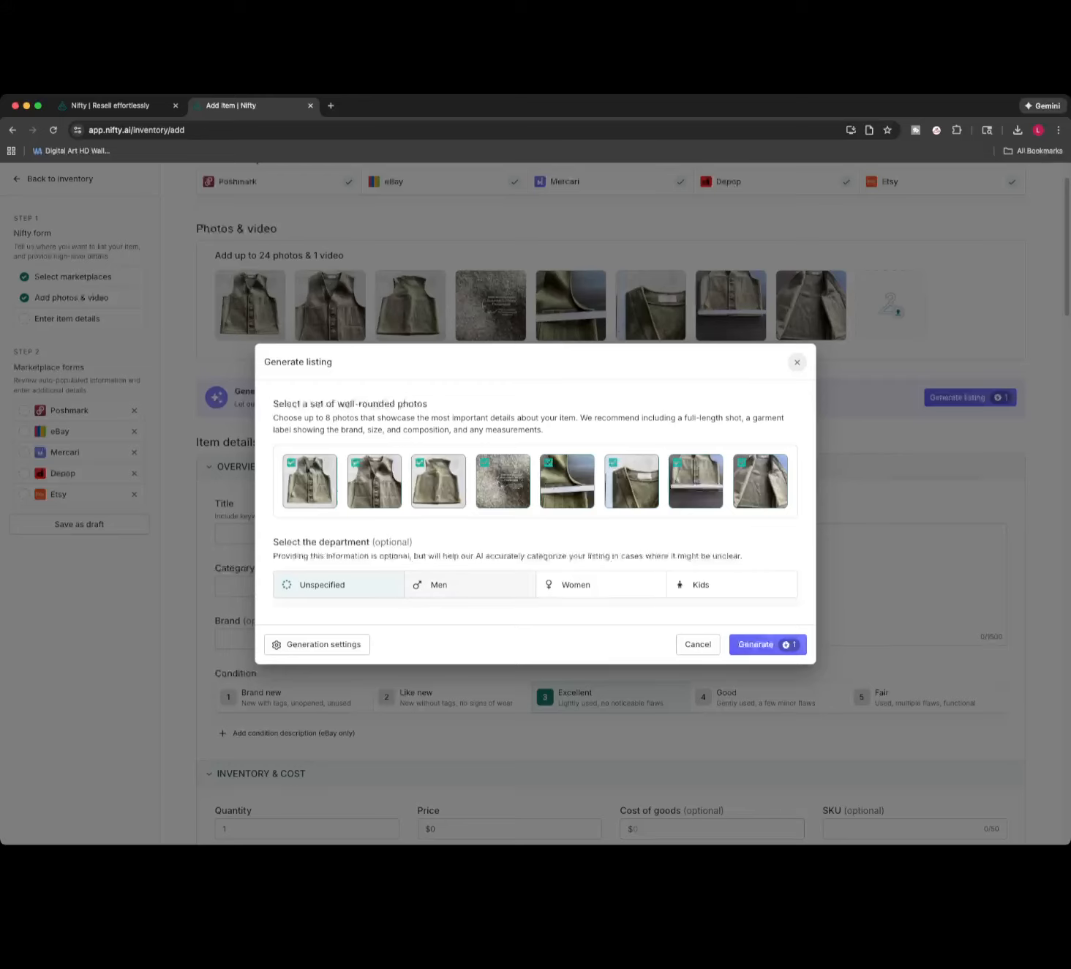
click(478, 584)
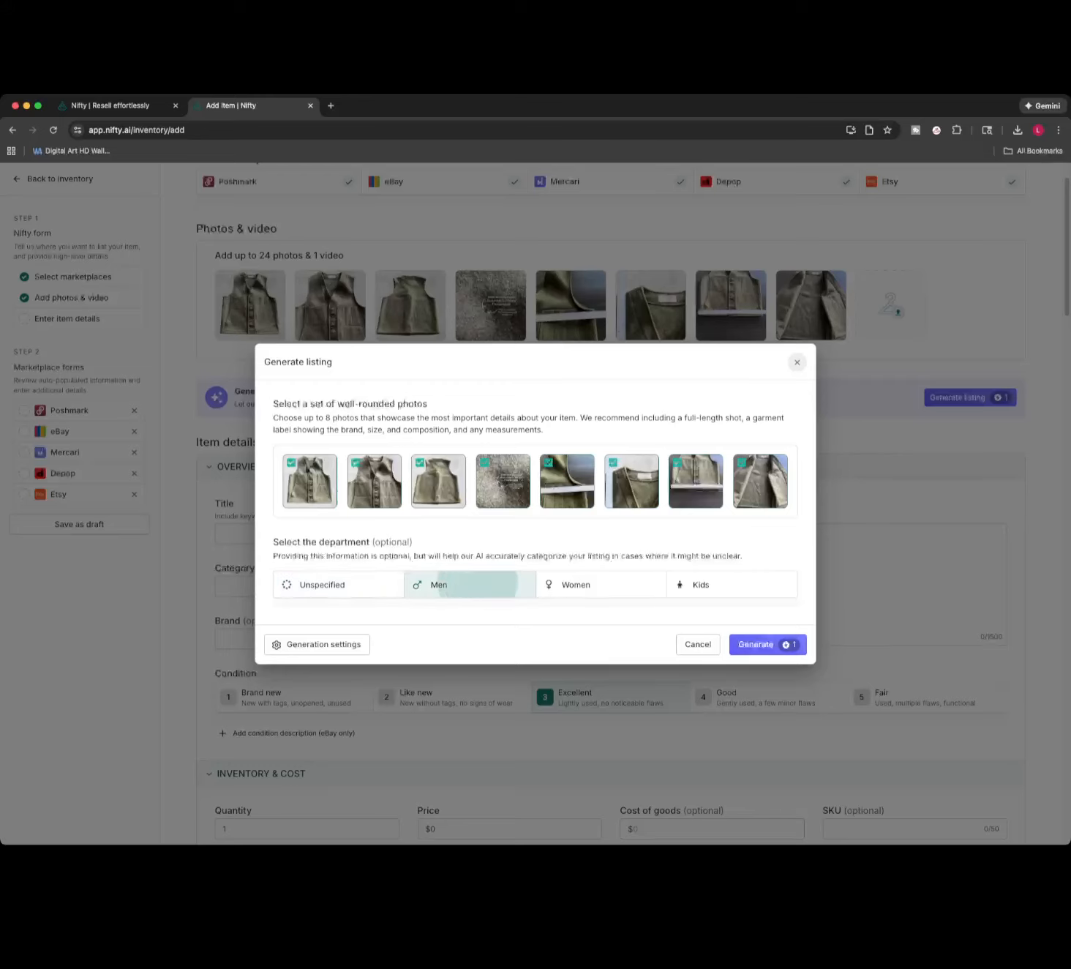
click(756, 644)
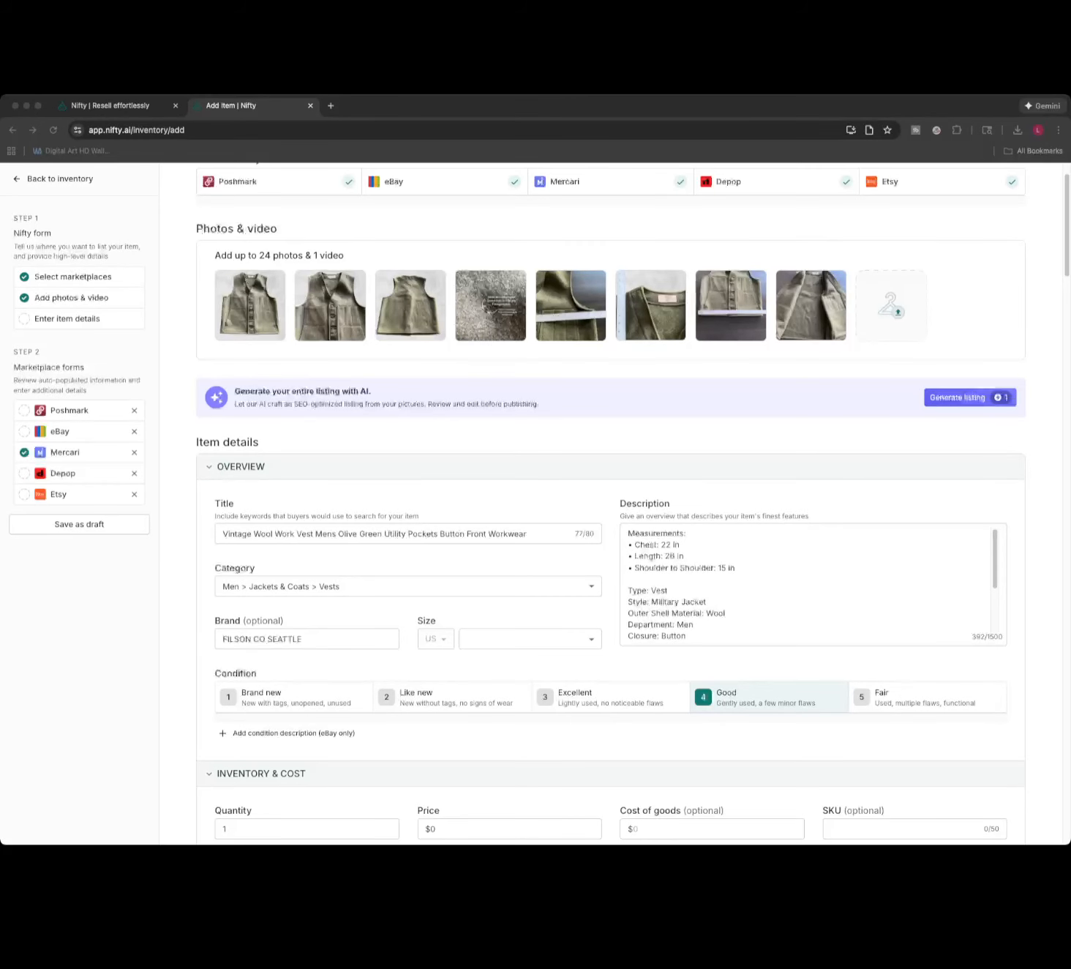
Check the generated measurements against the enlarged collar photo, and delete the whole Measurements block from the description.
double_click(681, 556)
triple_click(682, 556)
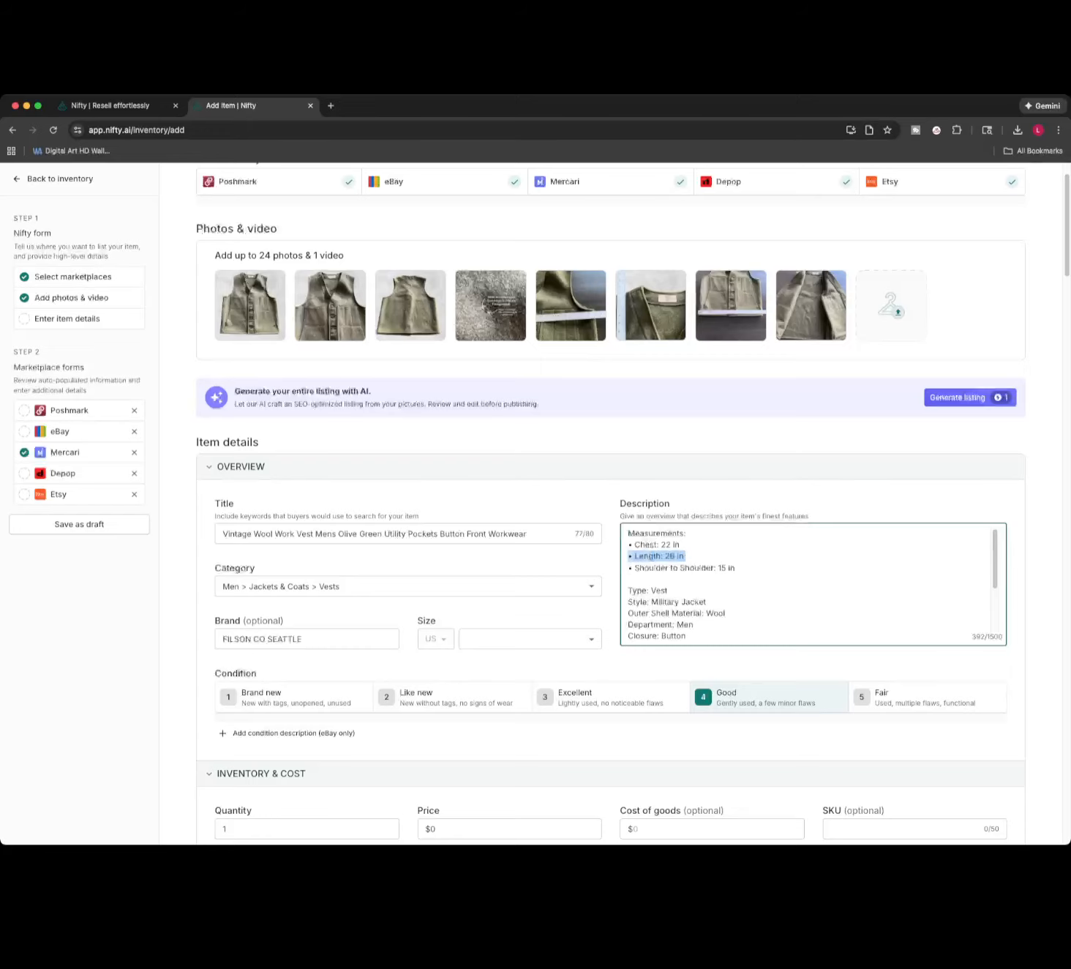
click(685, 556)
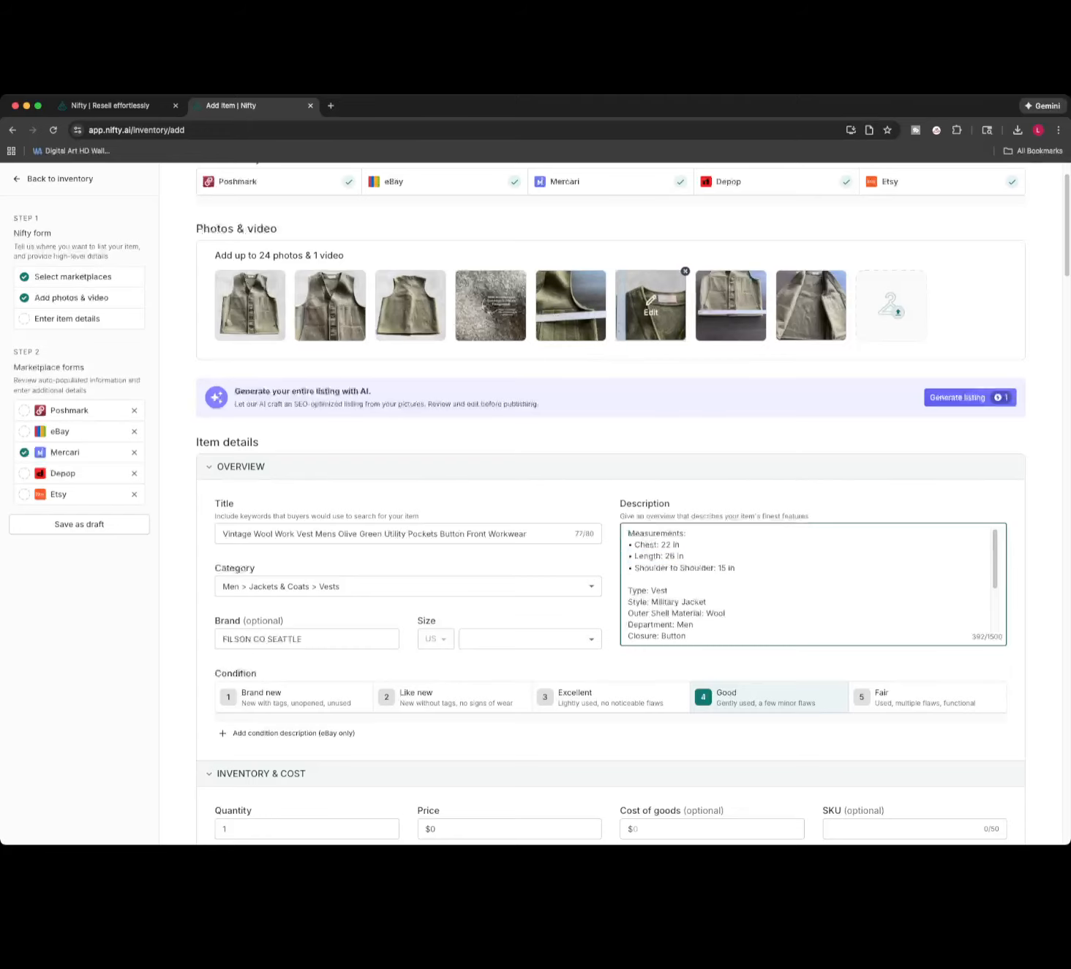
click(651, 307)
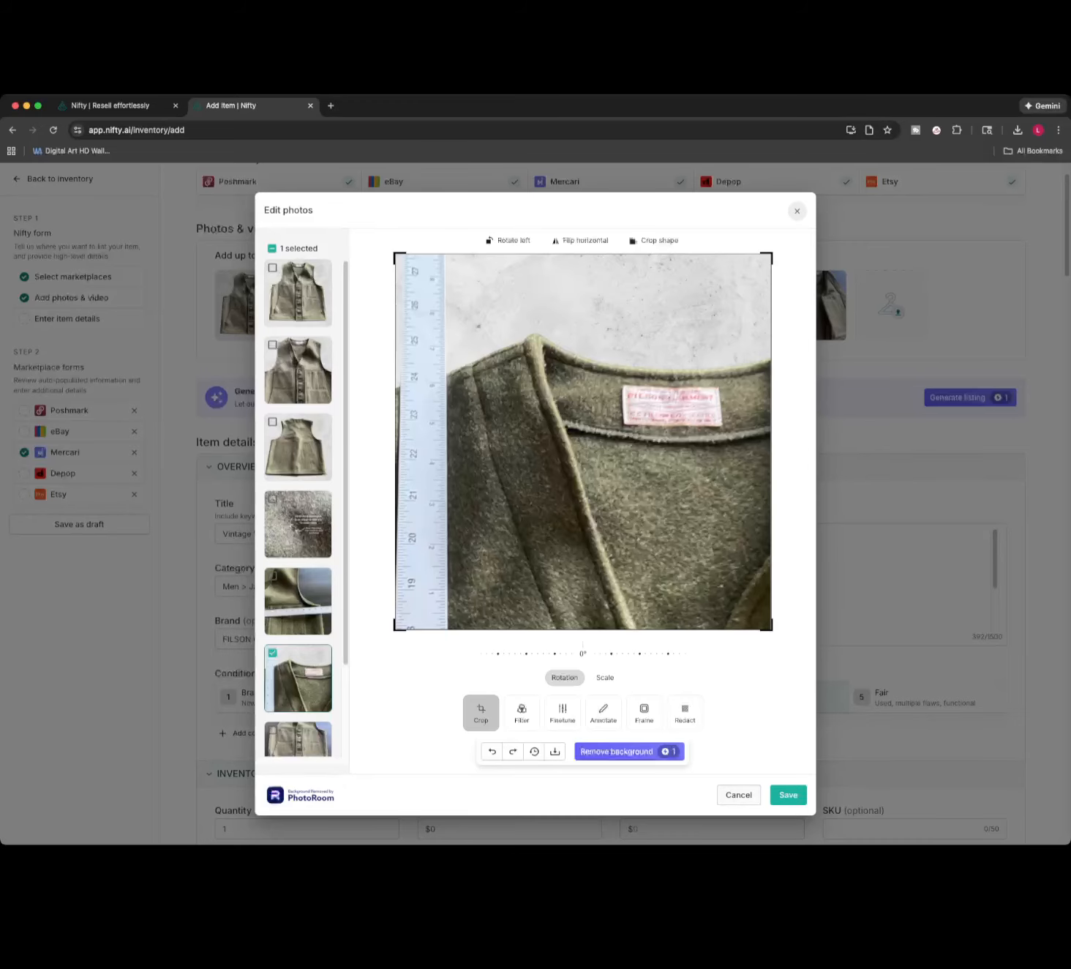
click(798, 210)
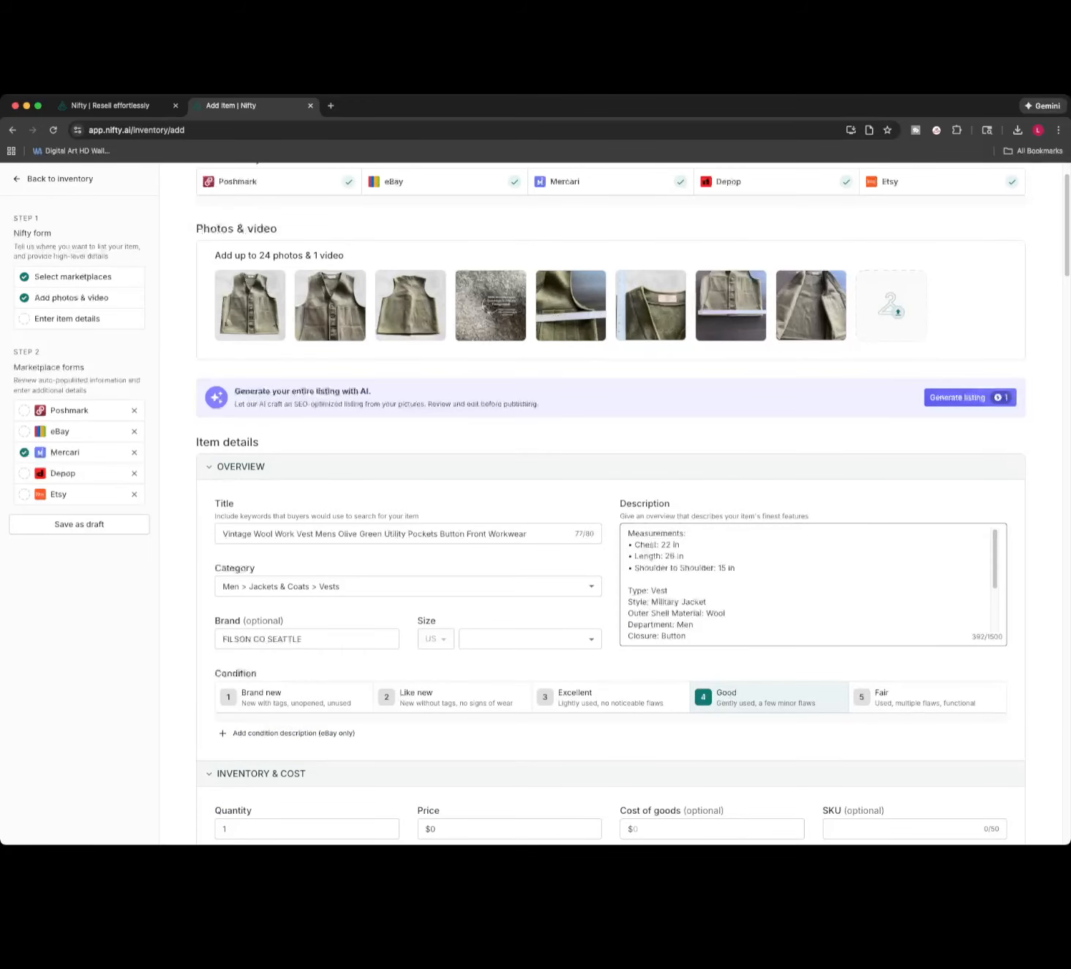
drag(738, 569, 601, 533)
key(BackSpace)
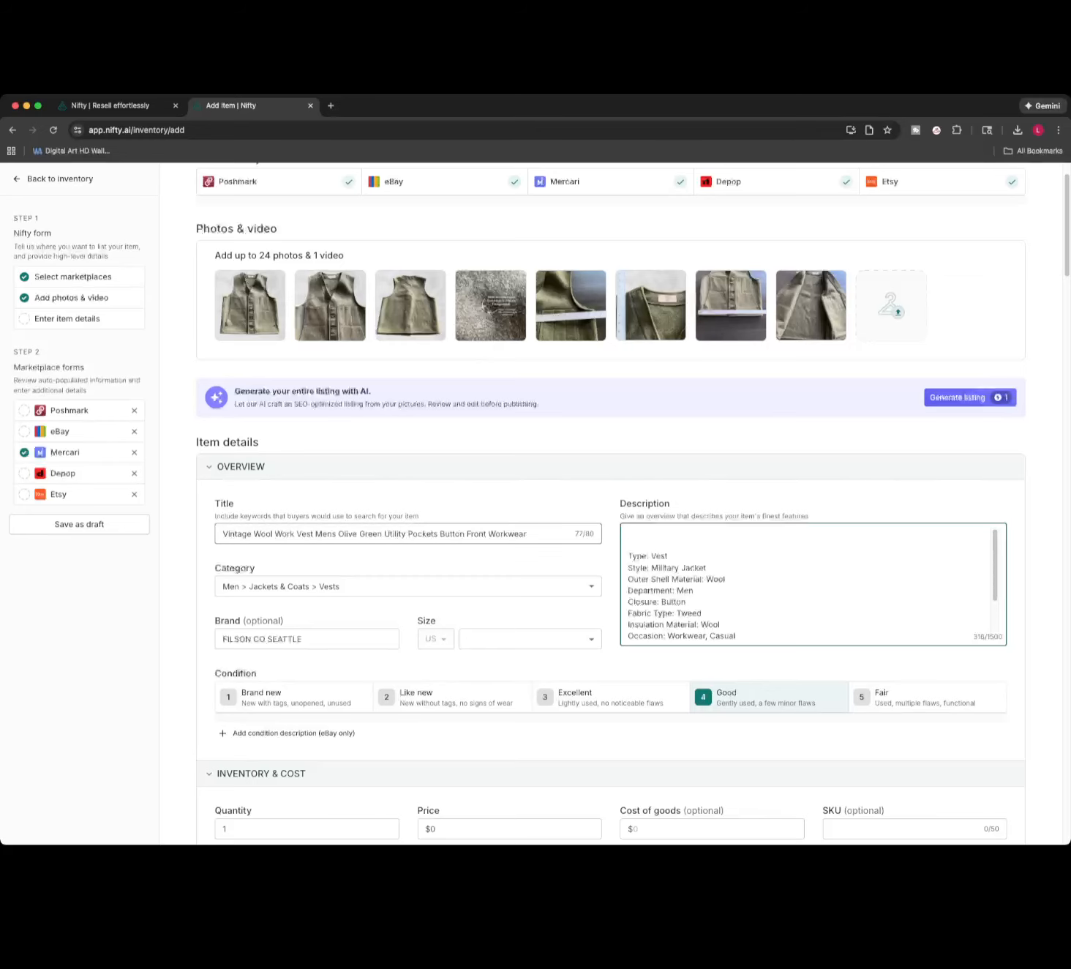
Remove "Front Workwear" from the end of the title and replace the opening "Vintage" with "Filson Mens 42 Medium".
drag(527, 534, 466, 535)
key(BackSpace)
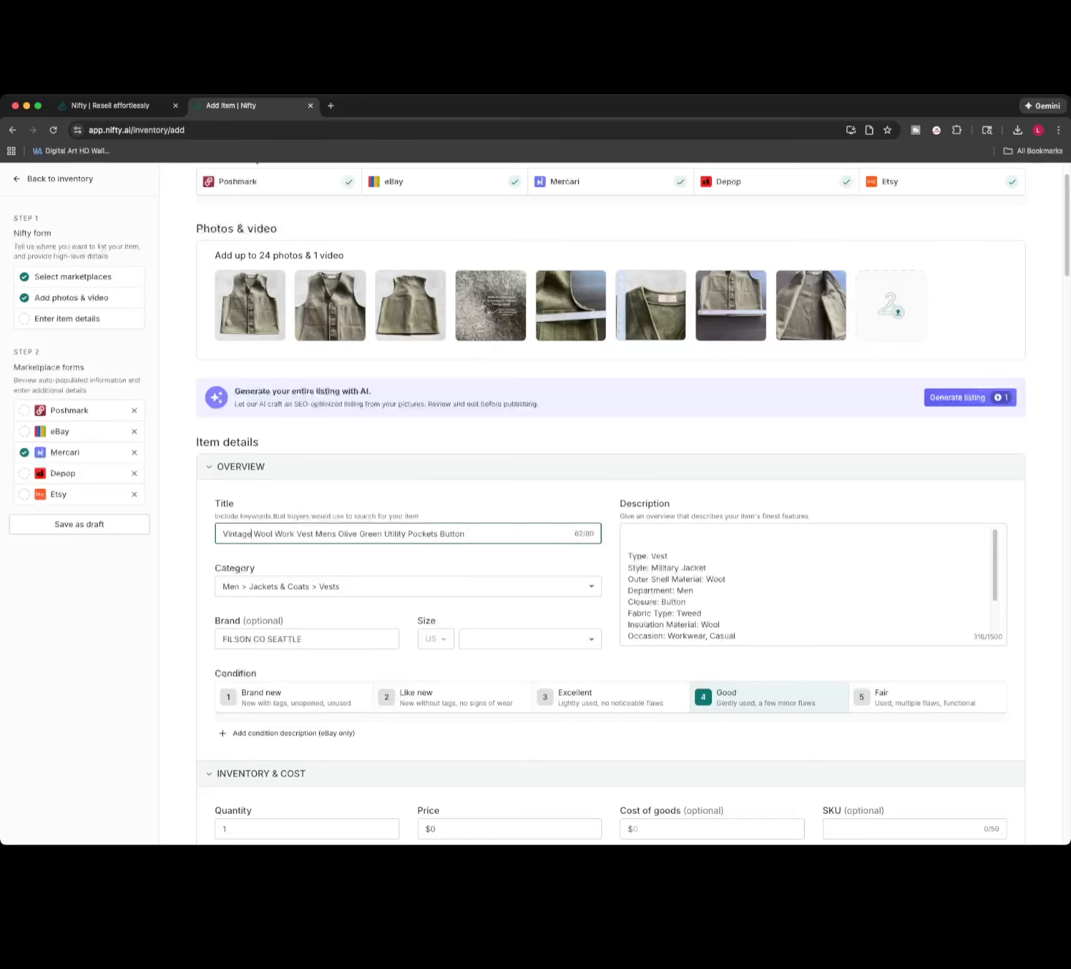
key(alt+shift+Left)
text(Filso)
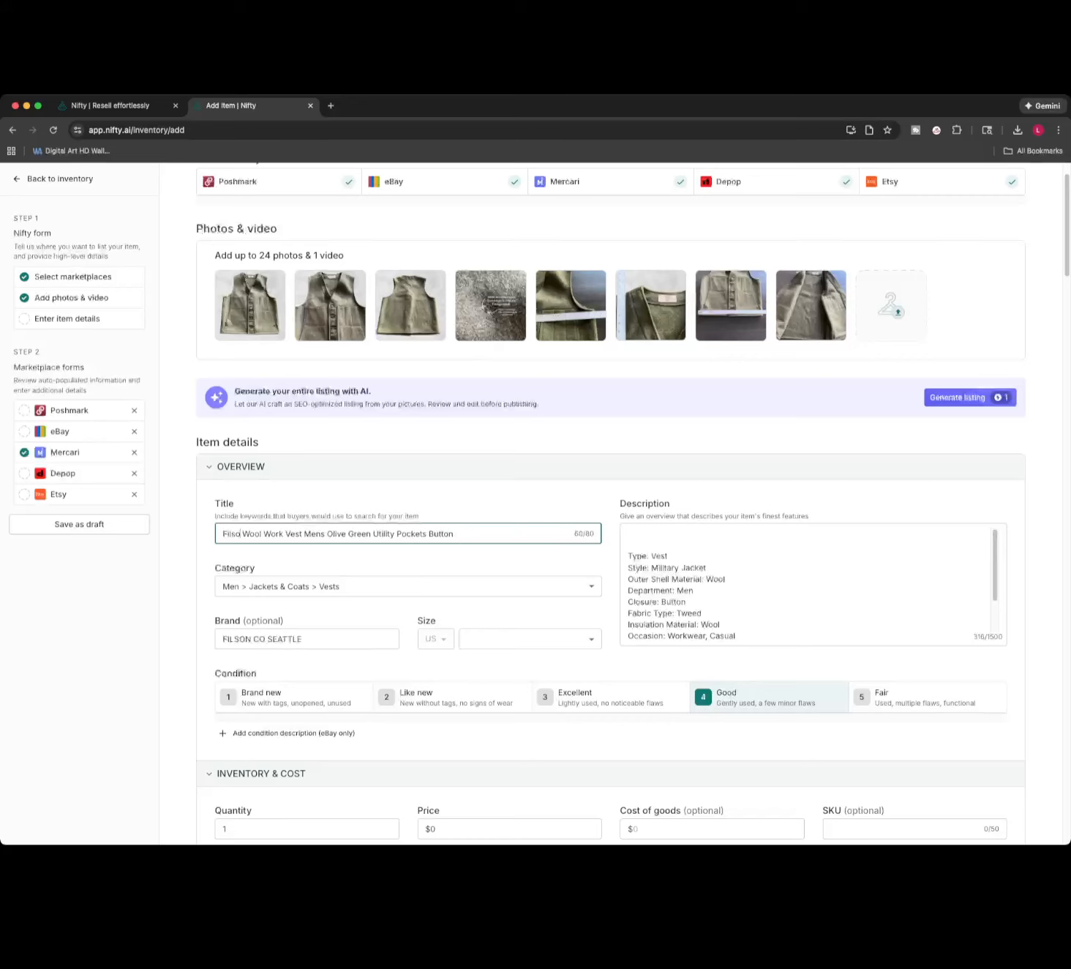
text(n)
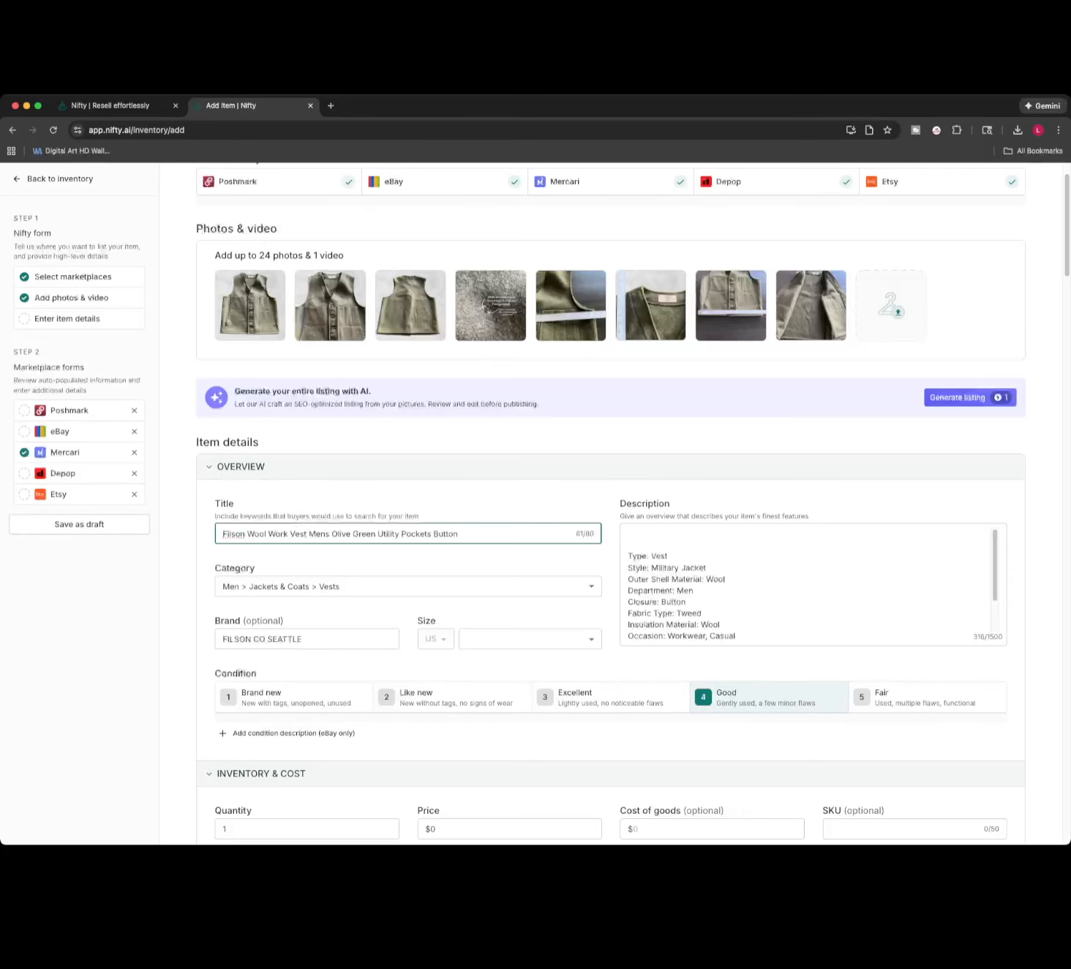
text( Men)
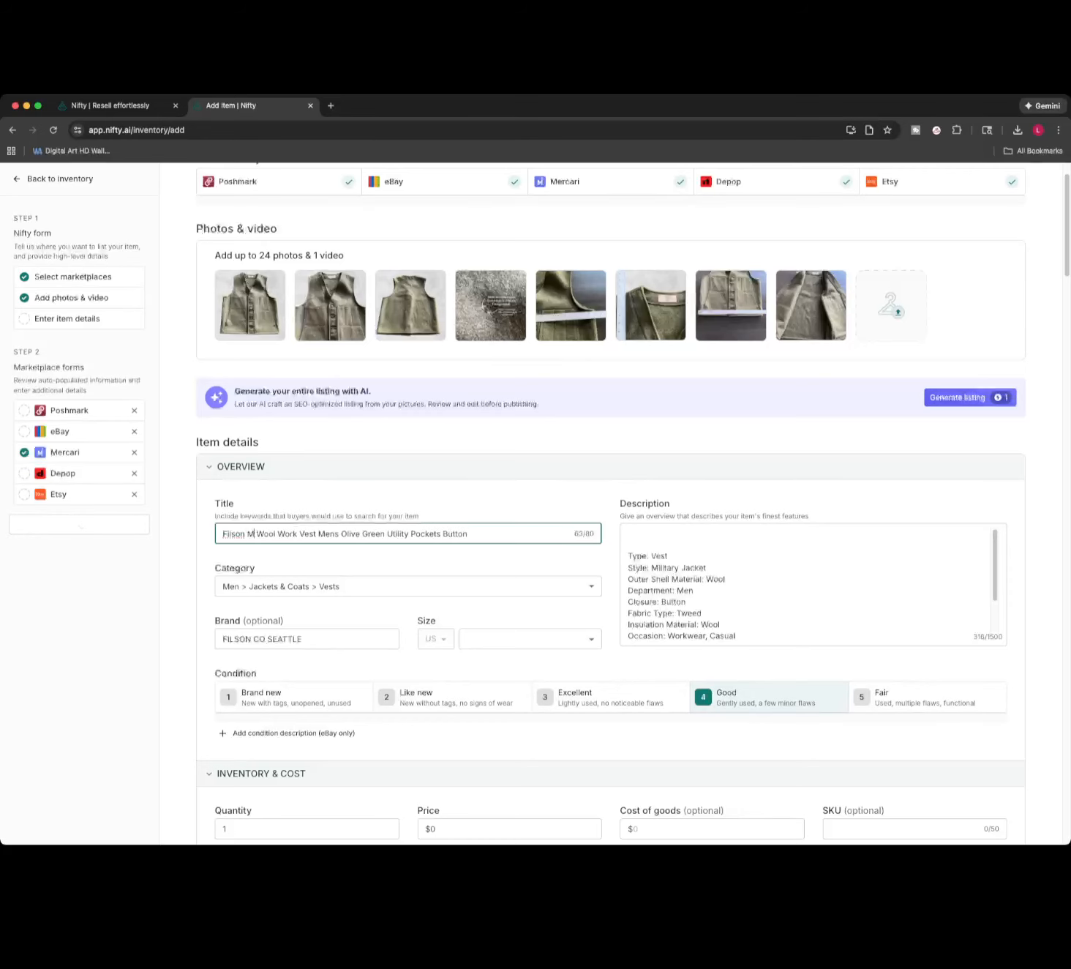
text(s 42)
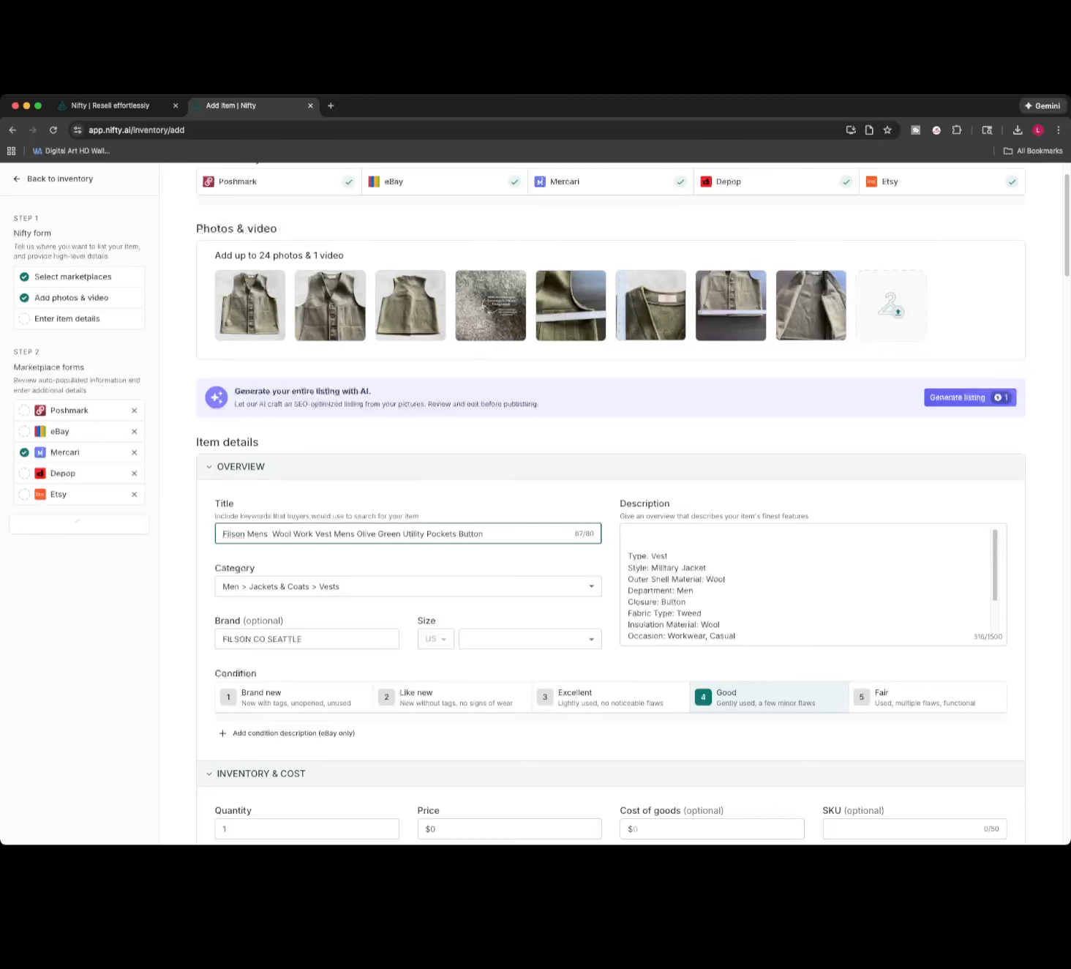
text( Medium)
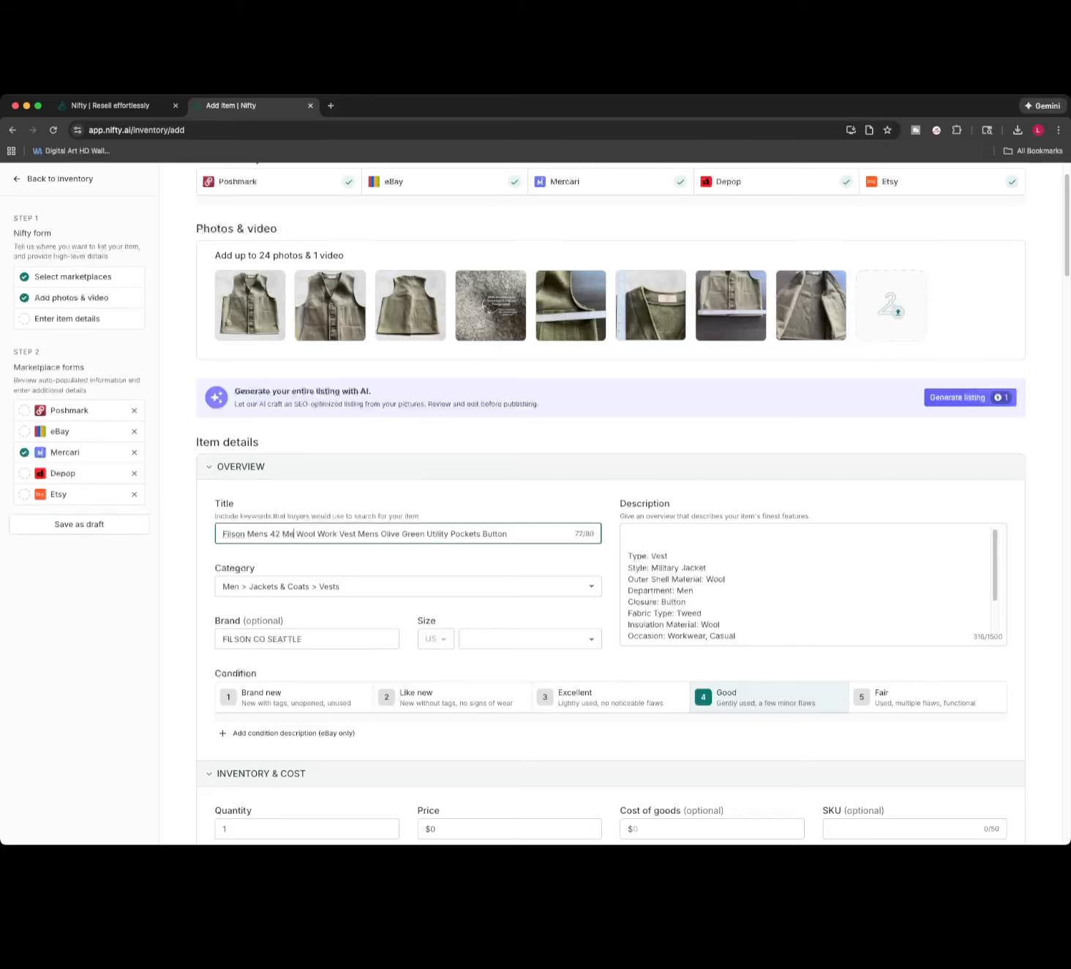
key(BackSpace)
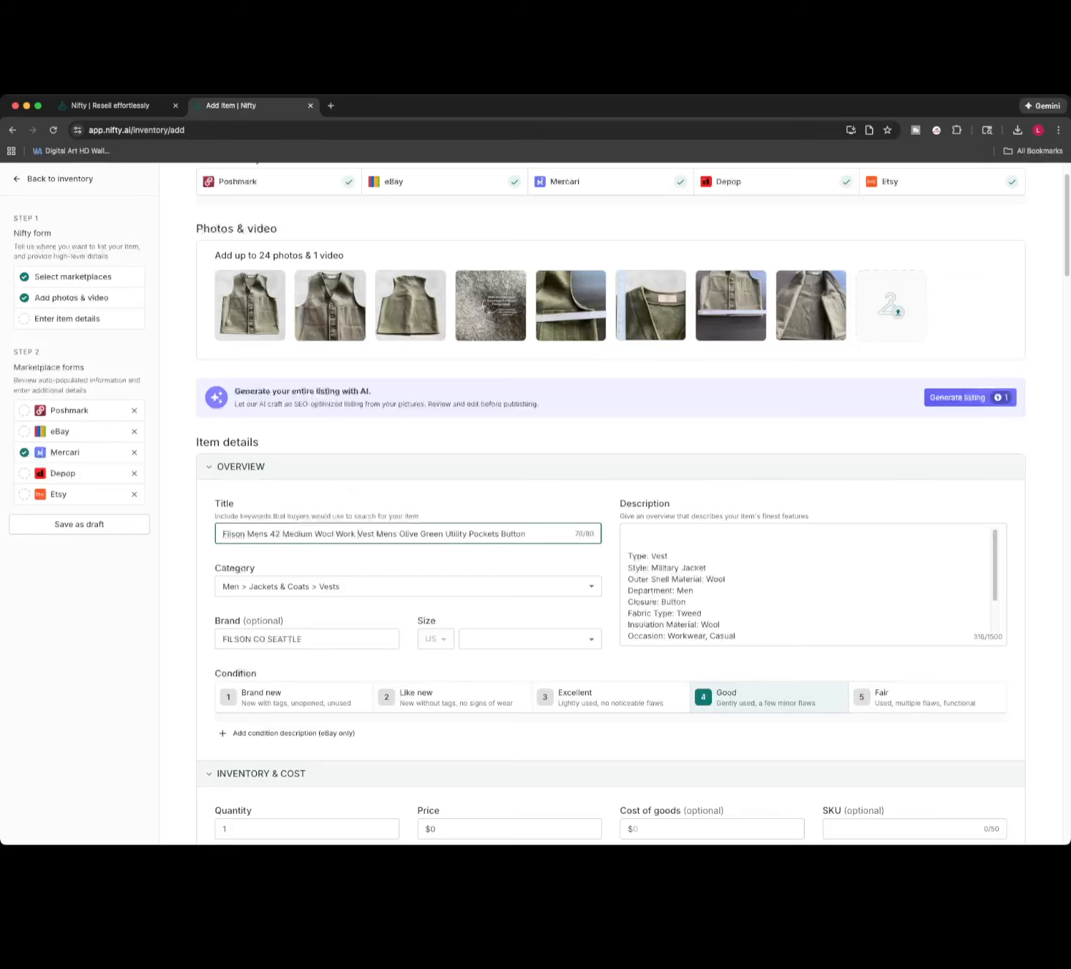
Reword the rest of the title after "Medium" to "Vest Wool Olive Green Utility Pockets Button Vintage USA".
key(Delete)
key(Delete)
key(Delete)
key(Delete)
key(Delete)
key(Delete)
key(Delete)
key(Delete)
key(Delete)
key(Delete)
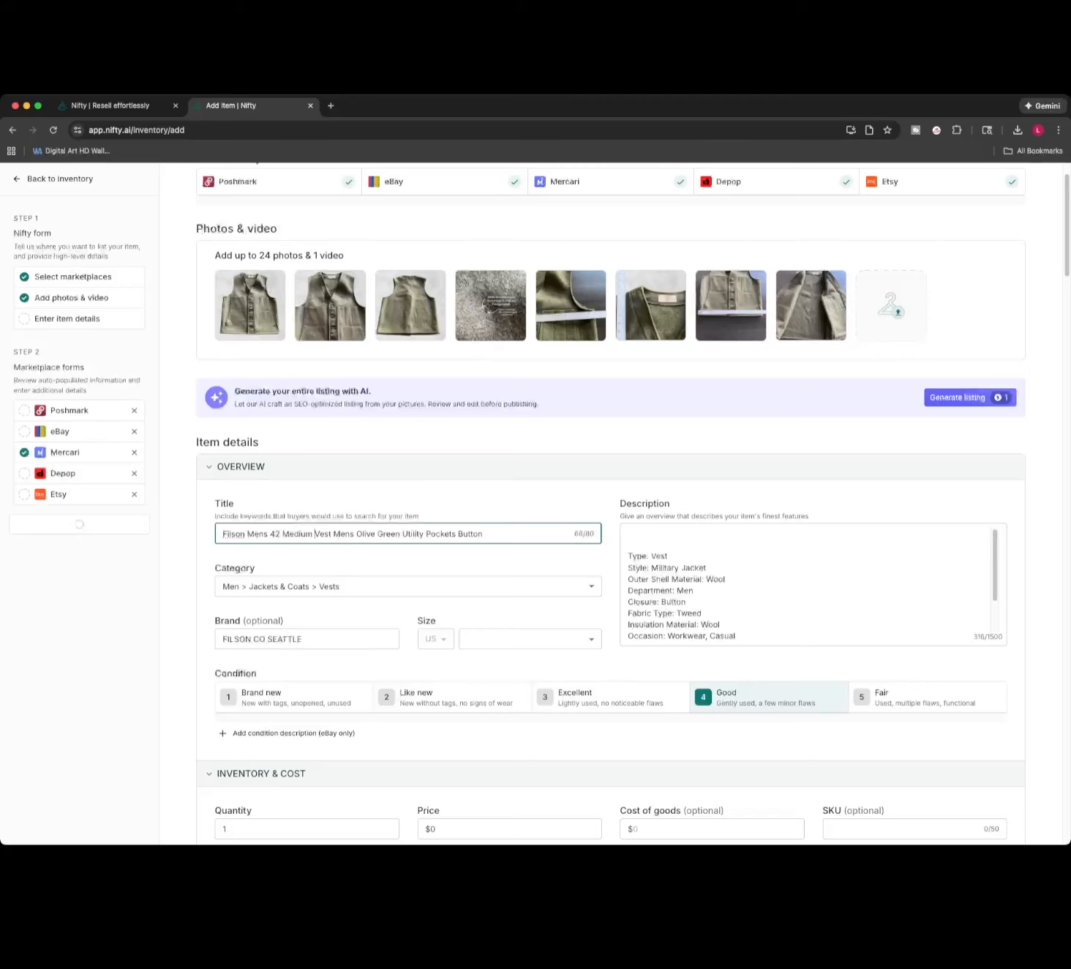
key(BackSpace)
key(BackSpace)
key(BackSpace)
key(BackSpace)
text(Woo)
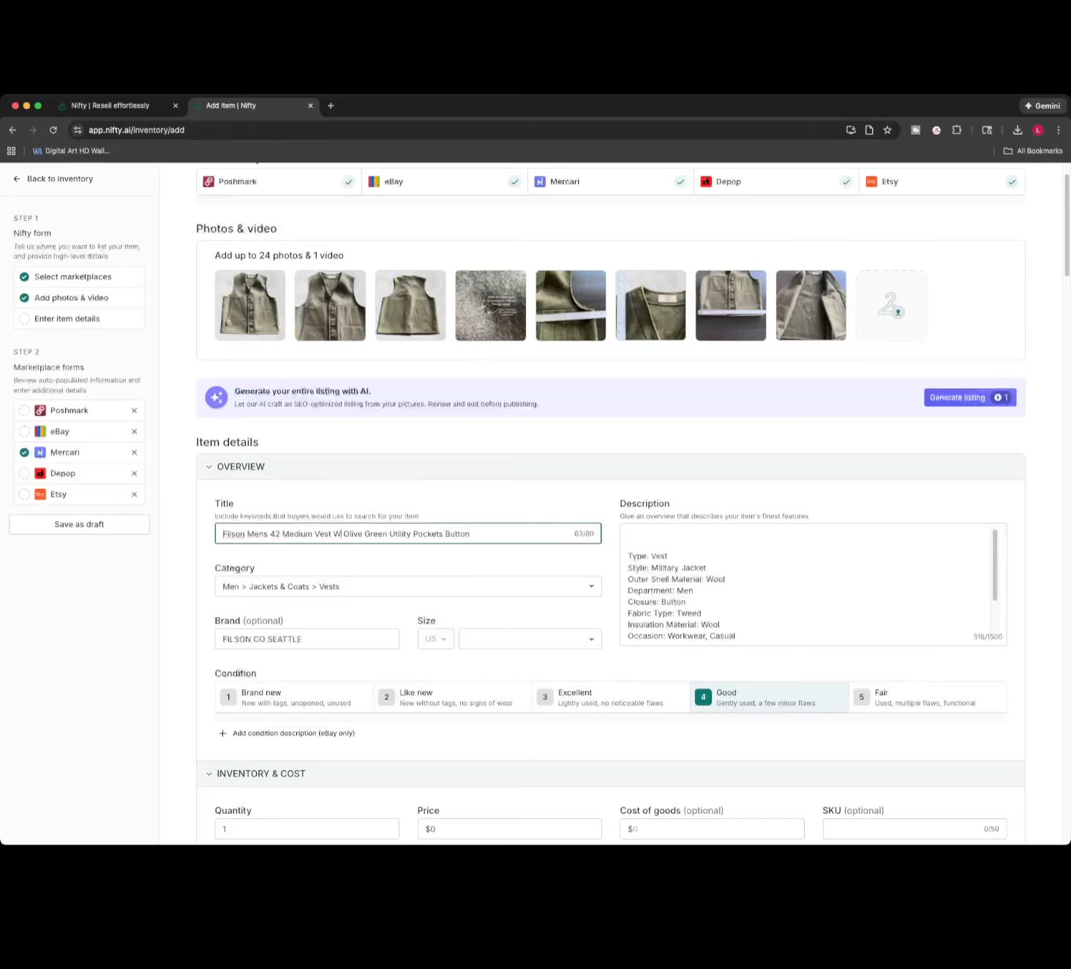
text(l )
text(Vintage)
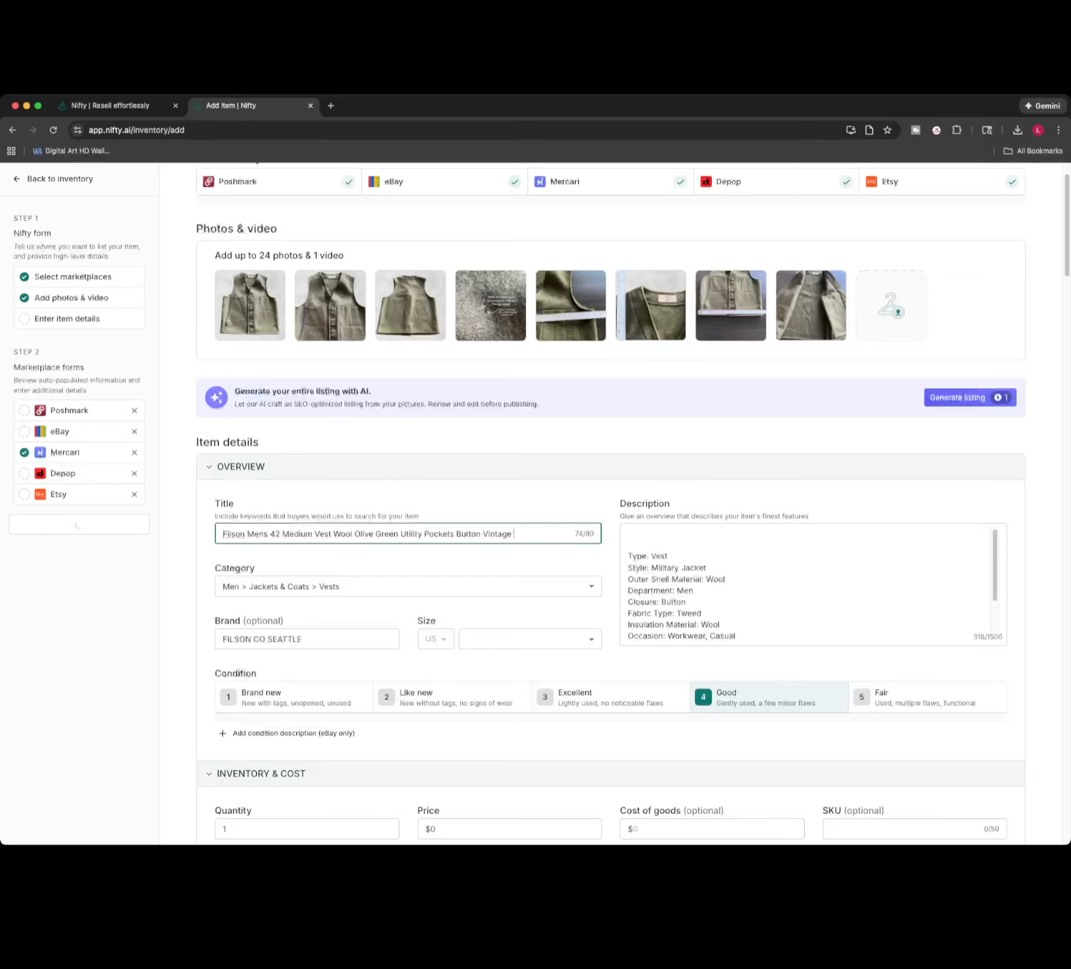
text( USA)
key(shift+alt+Left)
key(super+shift+Left)
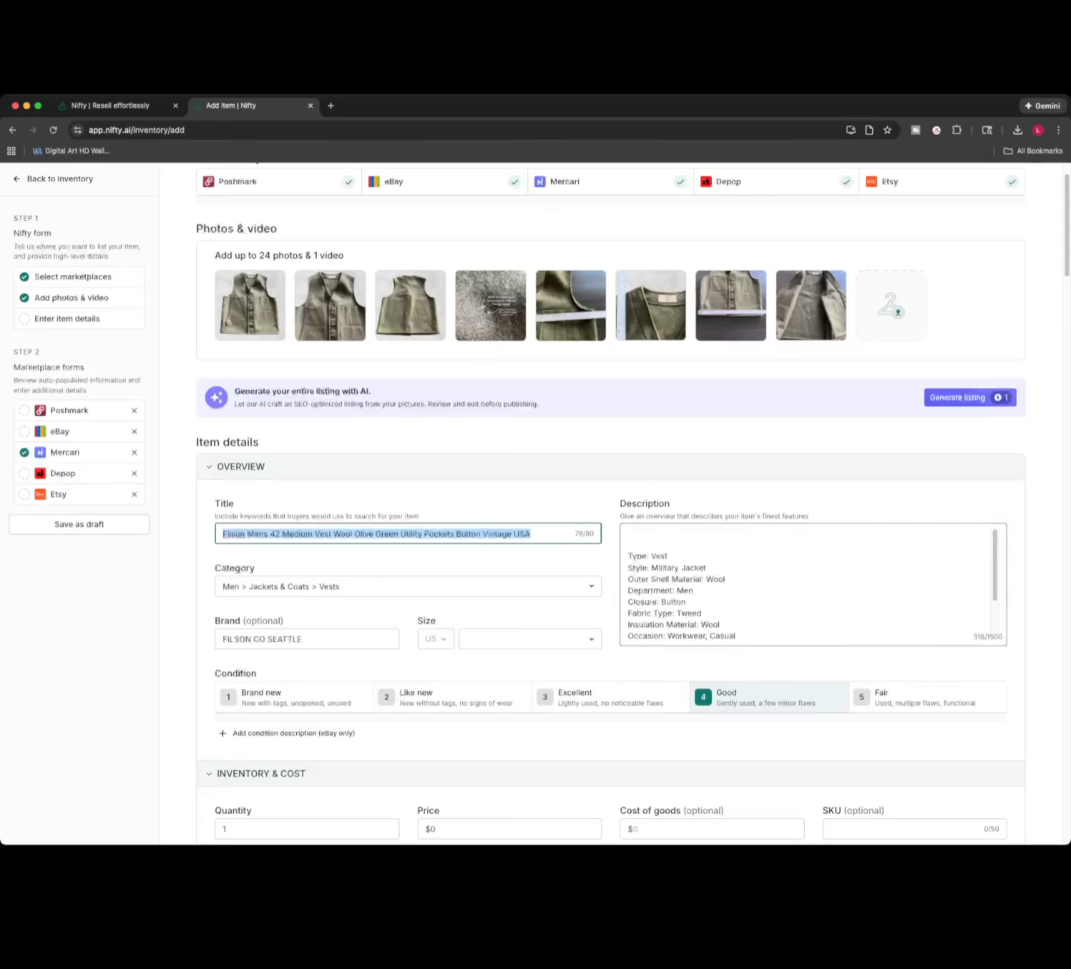
click(610, 559)
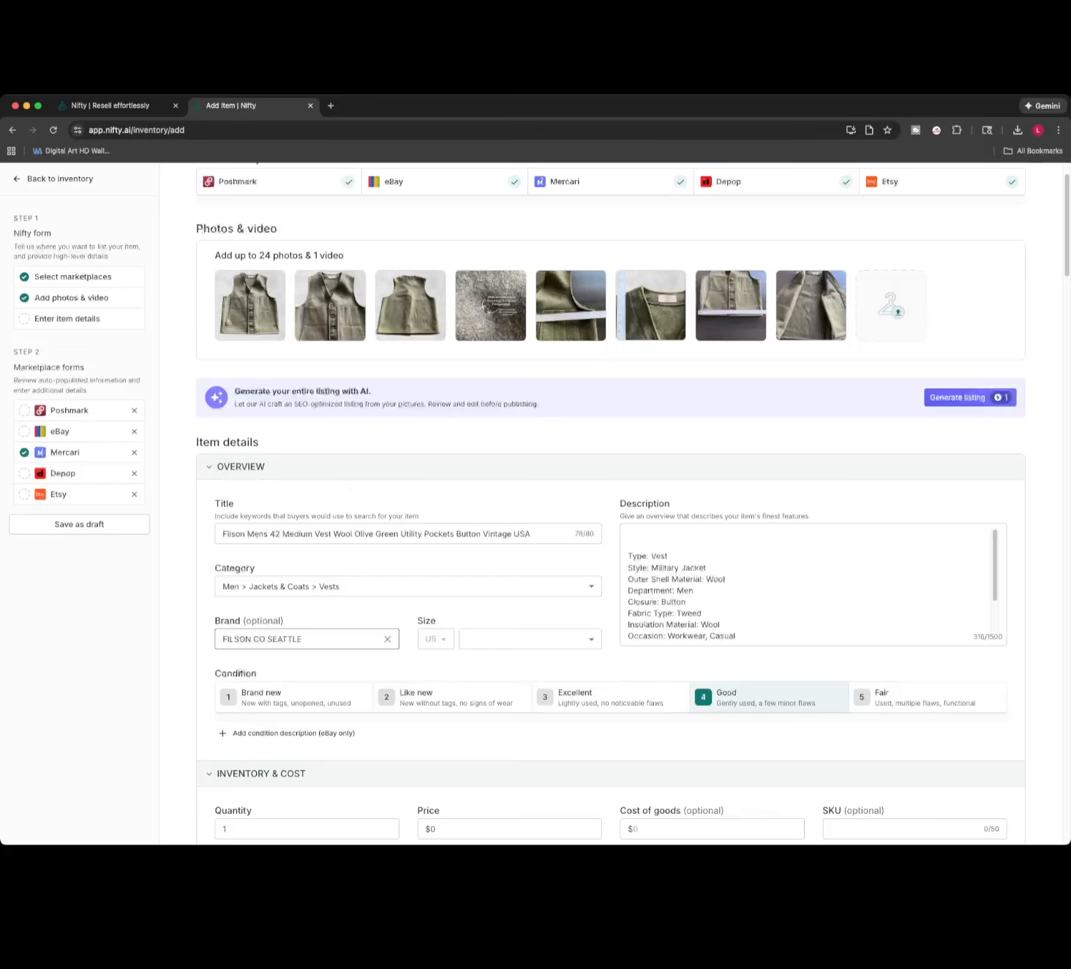
Replace the generated brand with Filson and set the size to Standard M.
click(319, 639)
drag(320, 639, 224, 639)
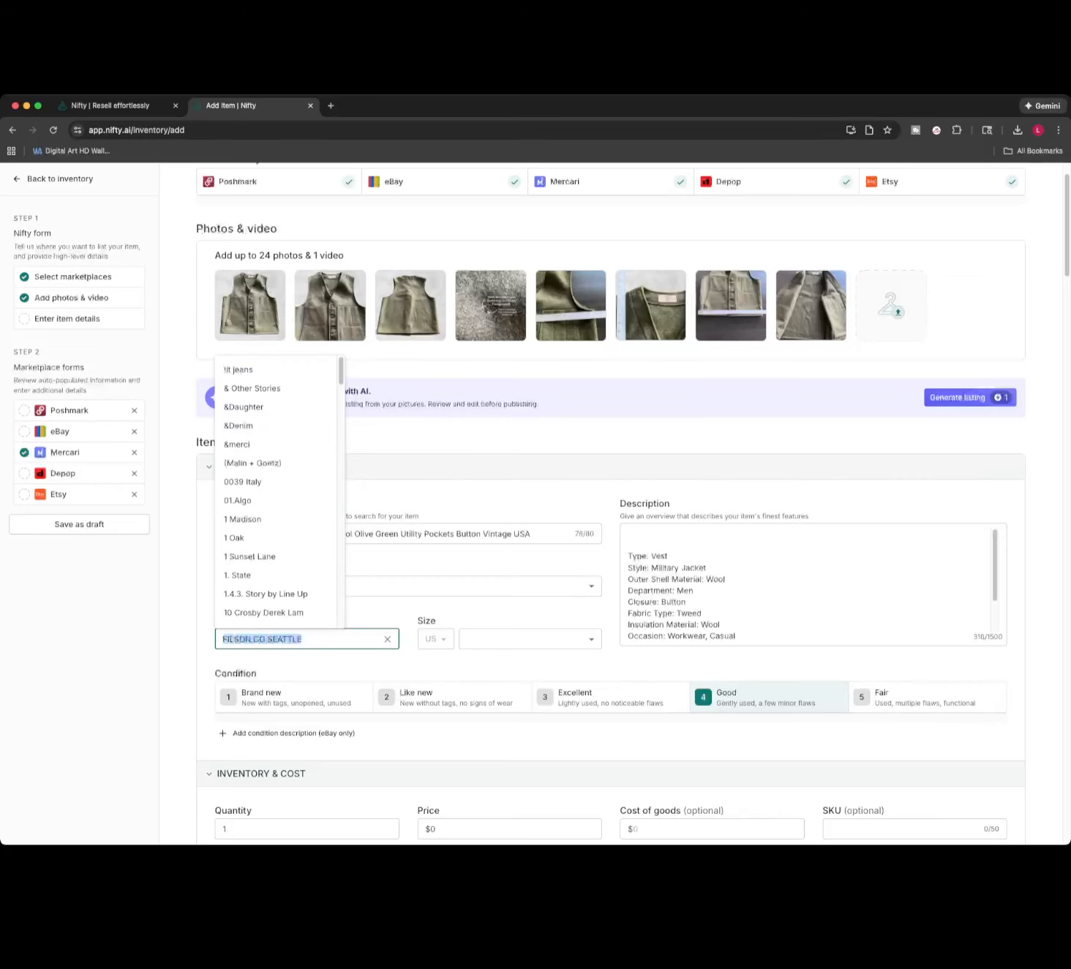
text(FILSON CO SEATTLE)
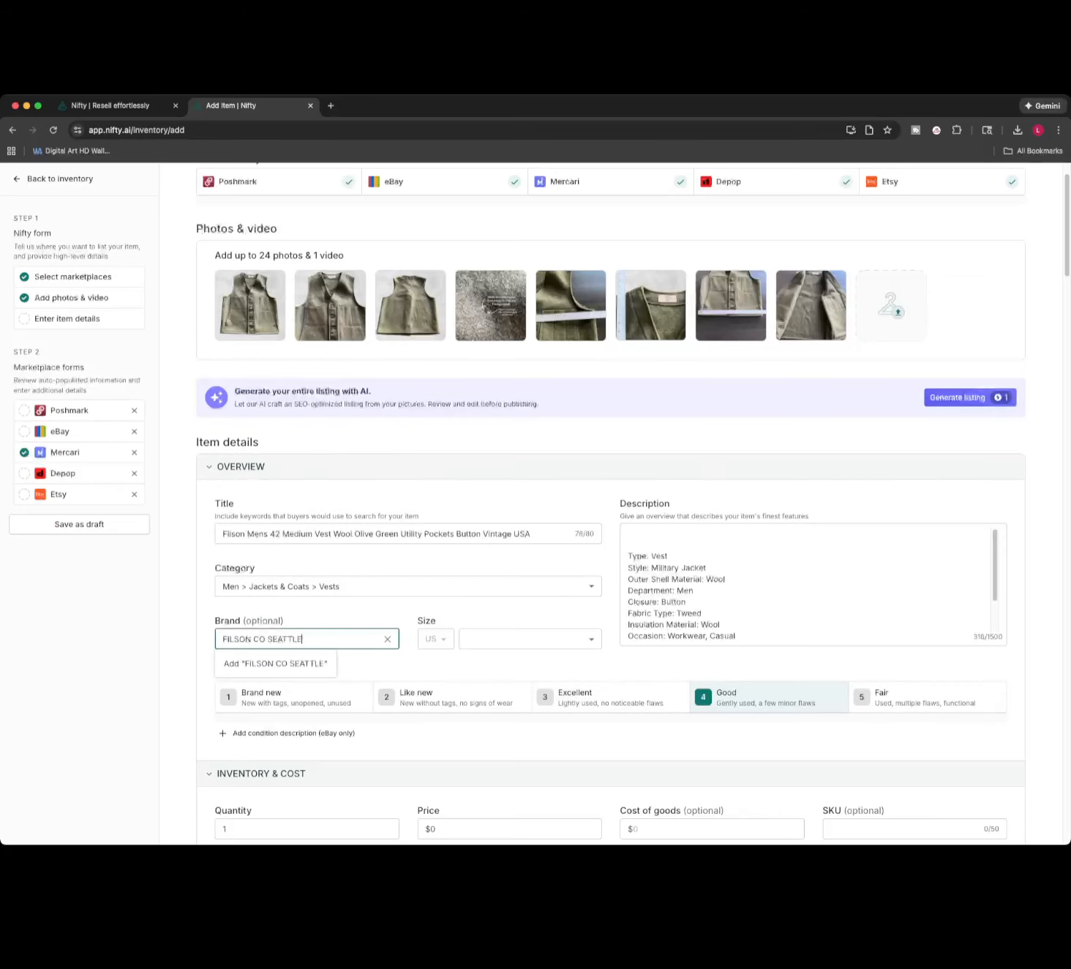
key(BackSpace)
key(BackSpace)
key(BackSpace)
key(BackSpace)
key(BackSpace)
key(BackSpace)
key(BackSpace)
key(BackSpace)
key(BackSpace)
key(BackSpace)
key(BackSpace)
key(BackSpace)
key(BackSpace)
key(super+z)
key(BackSpace)
key(BackSpace)
key(BackSpace)
key(BackSpace)
key(BackSpace)
key(BackSpace)
key(BackSpace)
key(BackSpace)
key(BackSpace)
key(BackSpace)
key(BackSpace)
key(BackSpace)
key(super+z)
key(BackSpace)
key(BackSpace)
key(BackSpace)
key(BackSpace)
key(BackSpace)
key(BackSpace)
key(BackSpace)
key(BackSpace)
key(super+z)
key(alt+shift+Left)
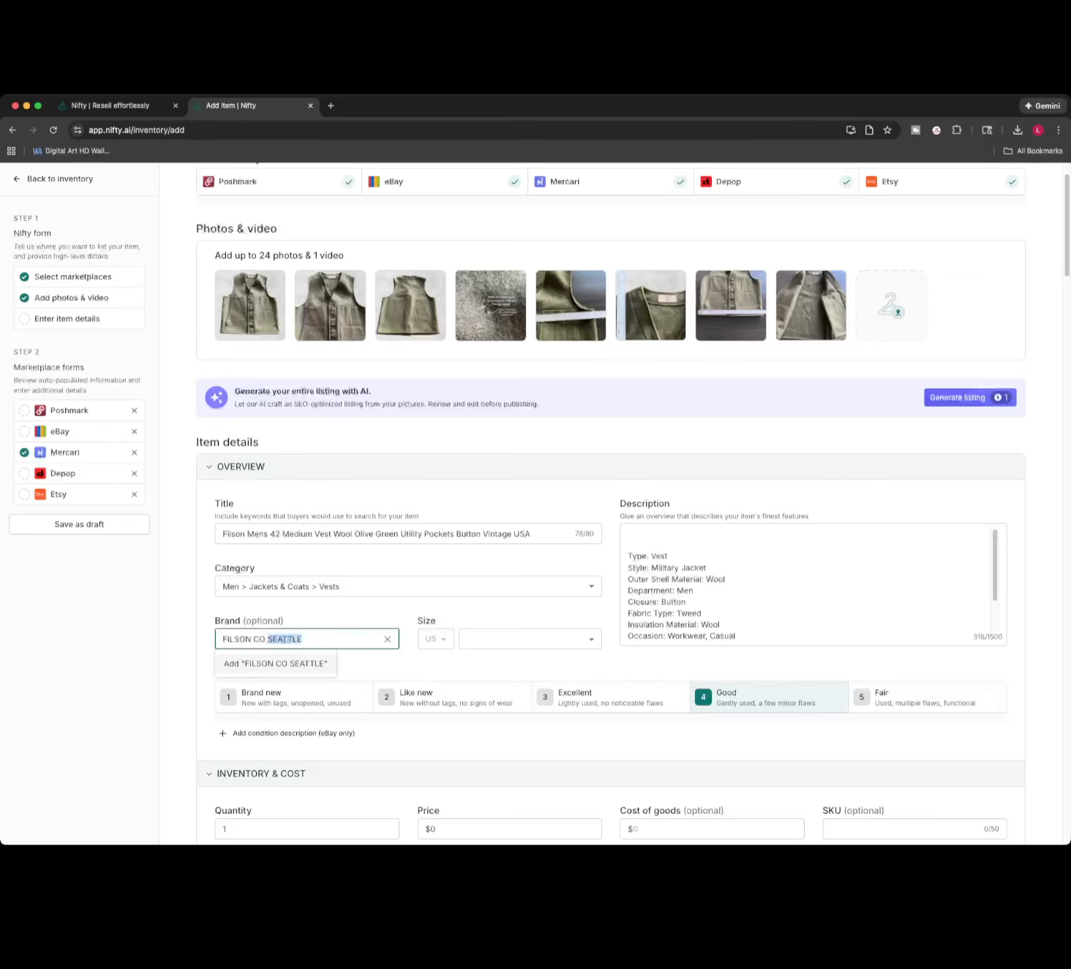
key(alt+shift+Left)
key(alt+shift+Left)
key(BackSpace)
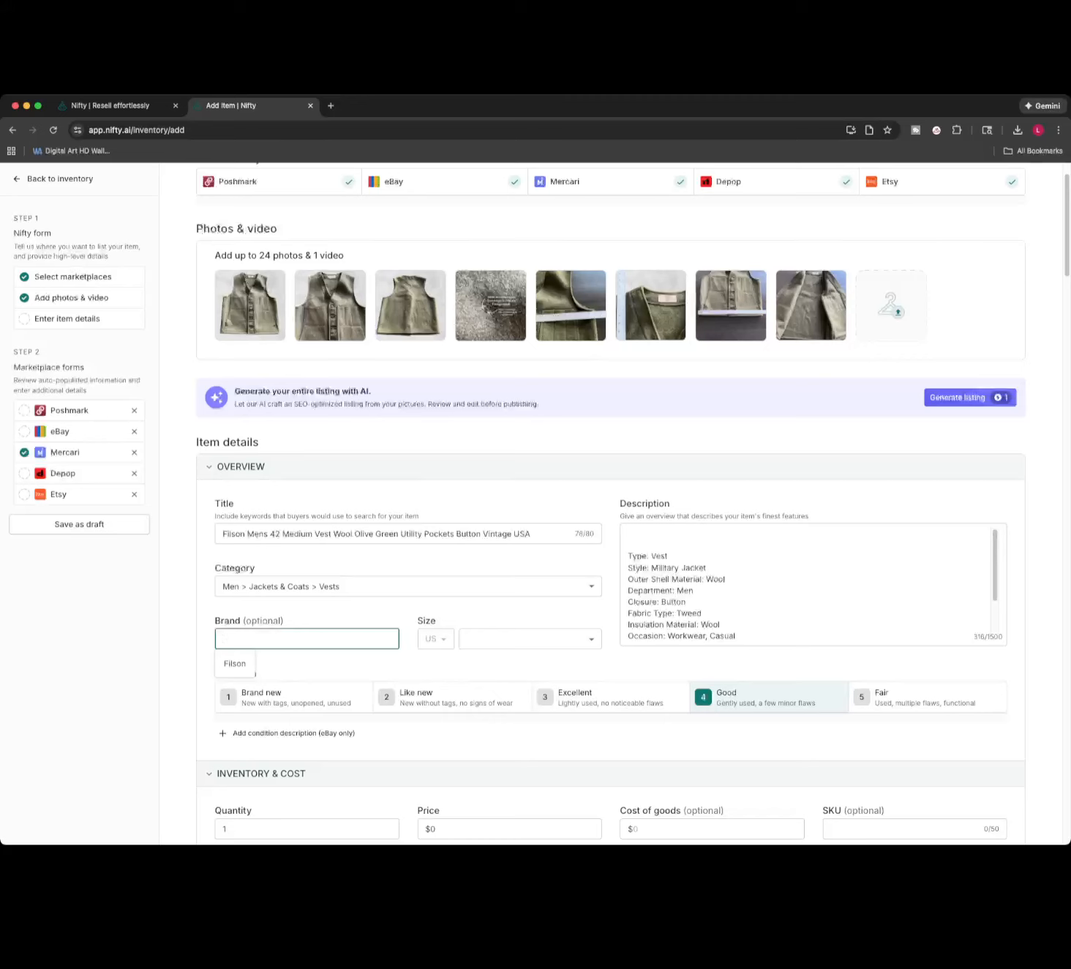
key(Down)
key(Return)
click(530, 639)
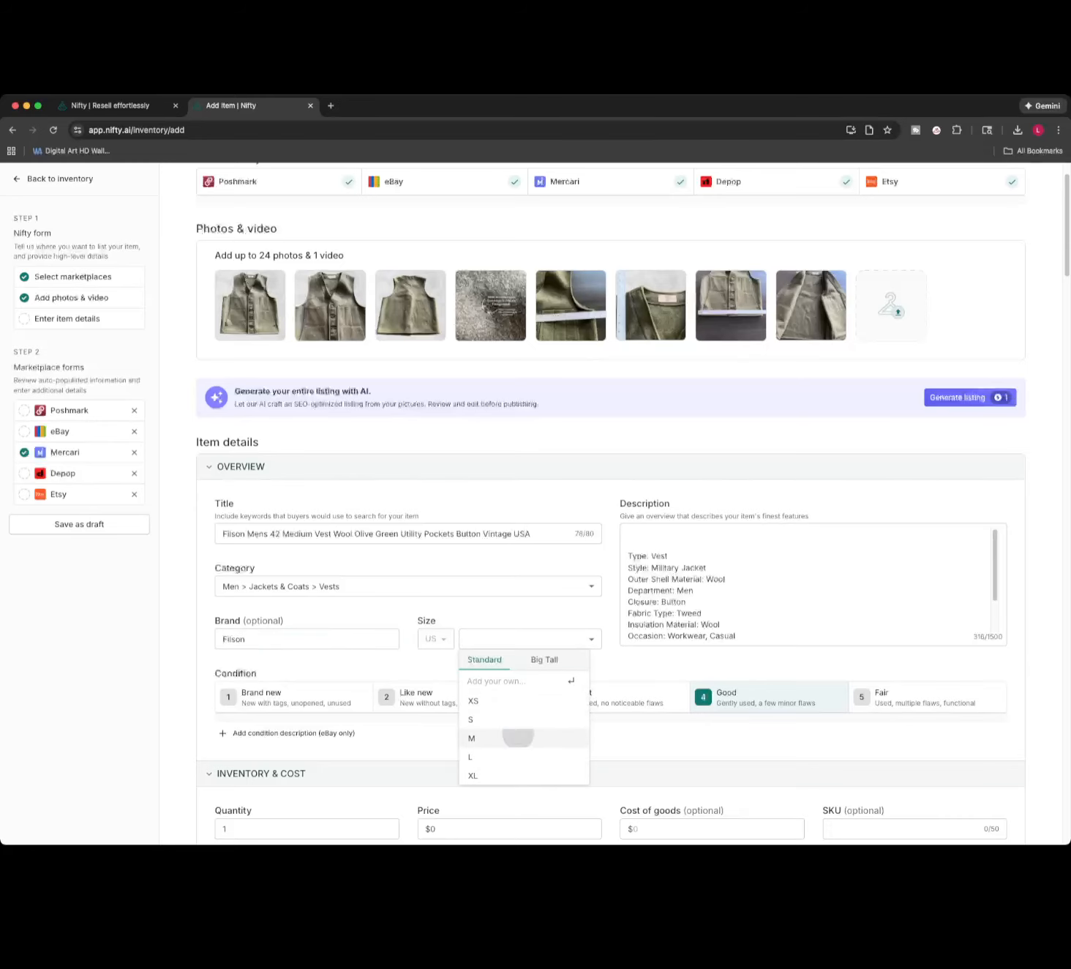
click(504, 737)
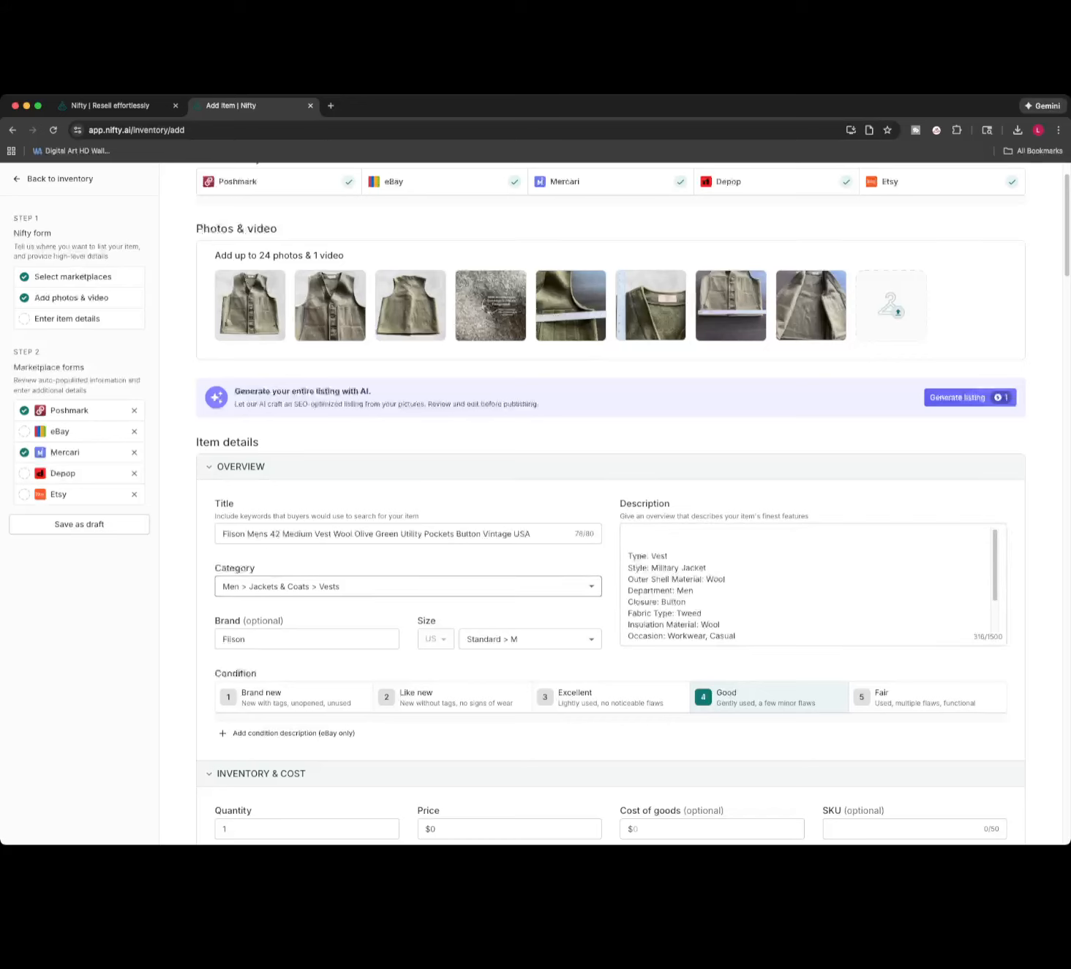
Remove "Button" from the title and insert "Mackinaw" before "Wool".
click(632, 545)
click(628, 534)
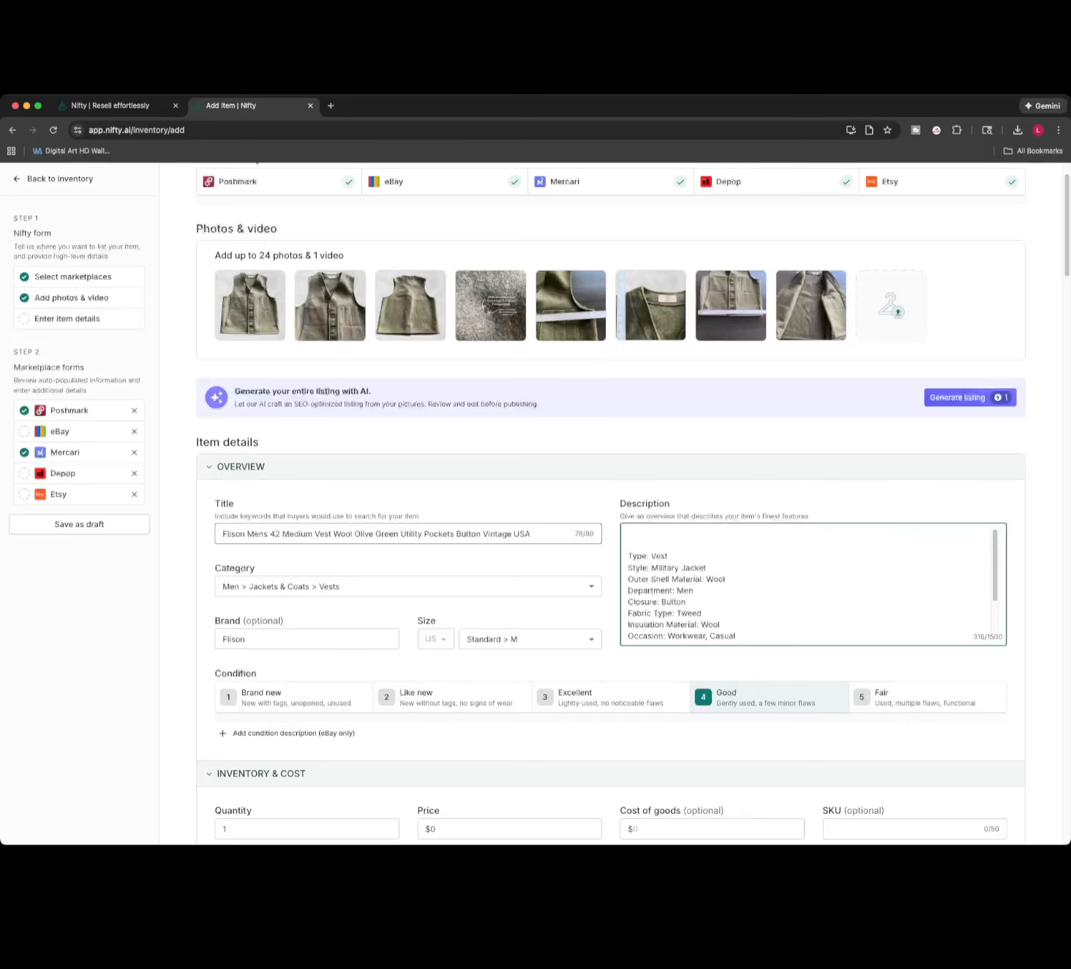
click(481, 534)
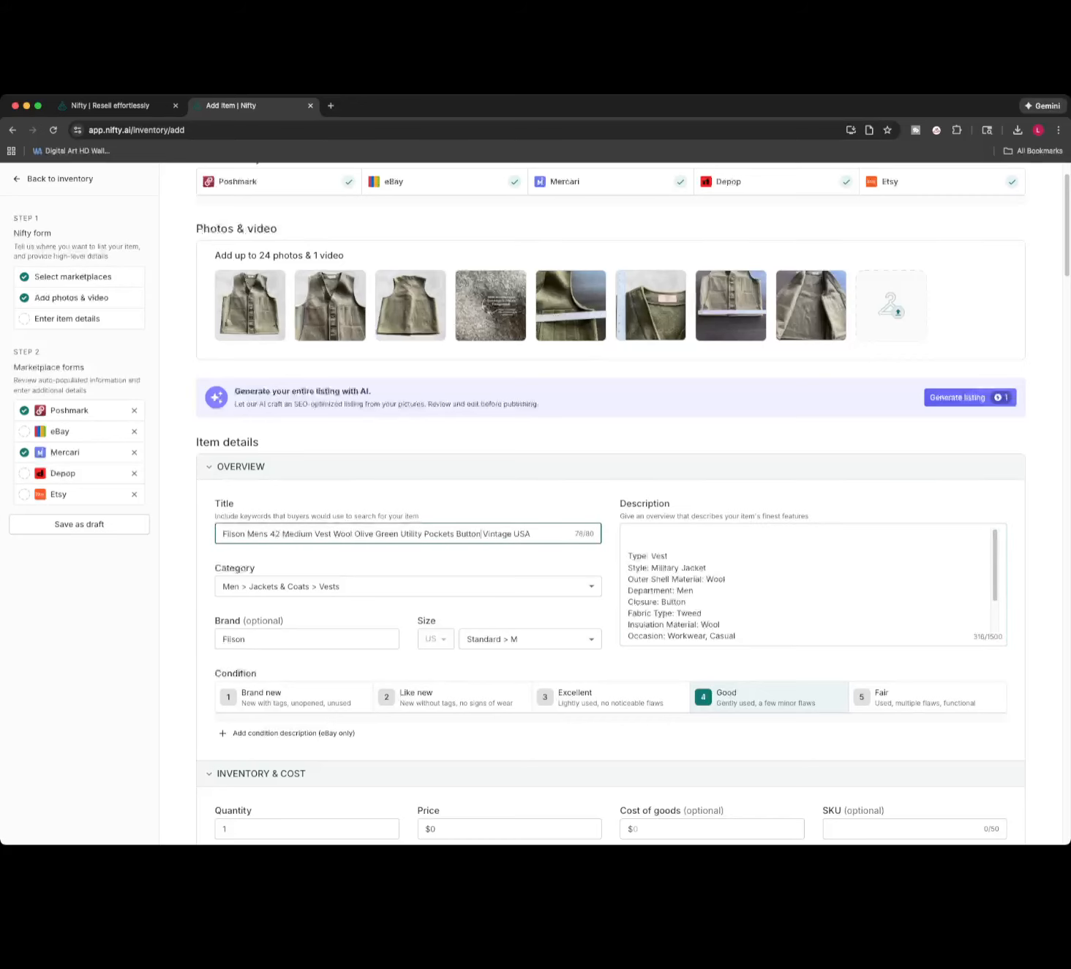
key(BackSpace)
key(BackSpace)
key(BackSpace)
key(BackSpace)
key(BackSpace)
key(BackSpace)
key(BackSpace)
click(333, 534)
text(Mackinaw)
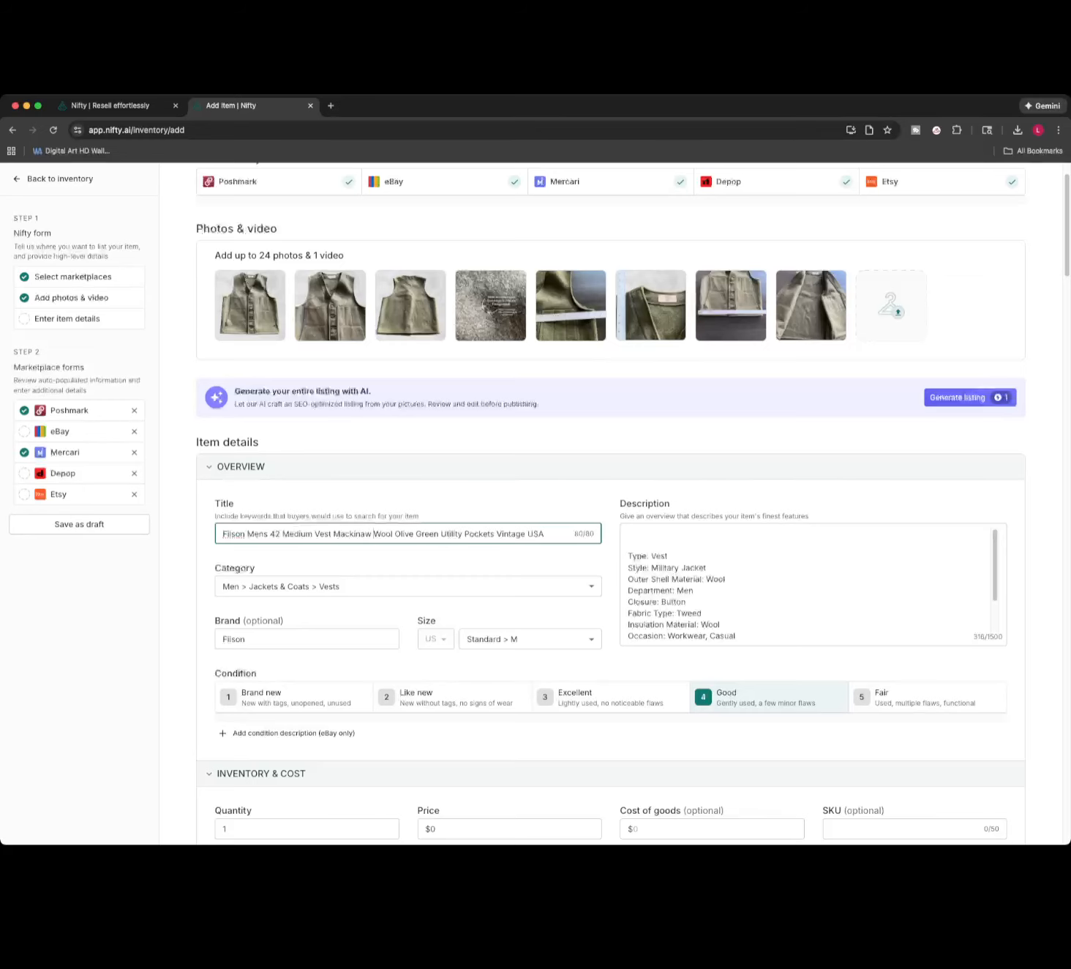
Review the generated attribute lines through the end of the description, including fabric type, occasion, country of origin and features.
click(630, 545)
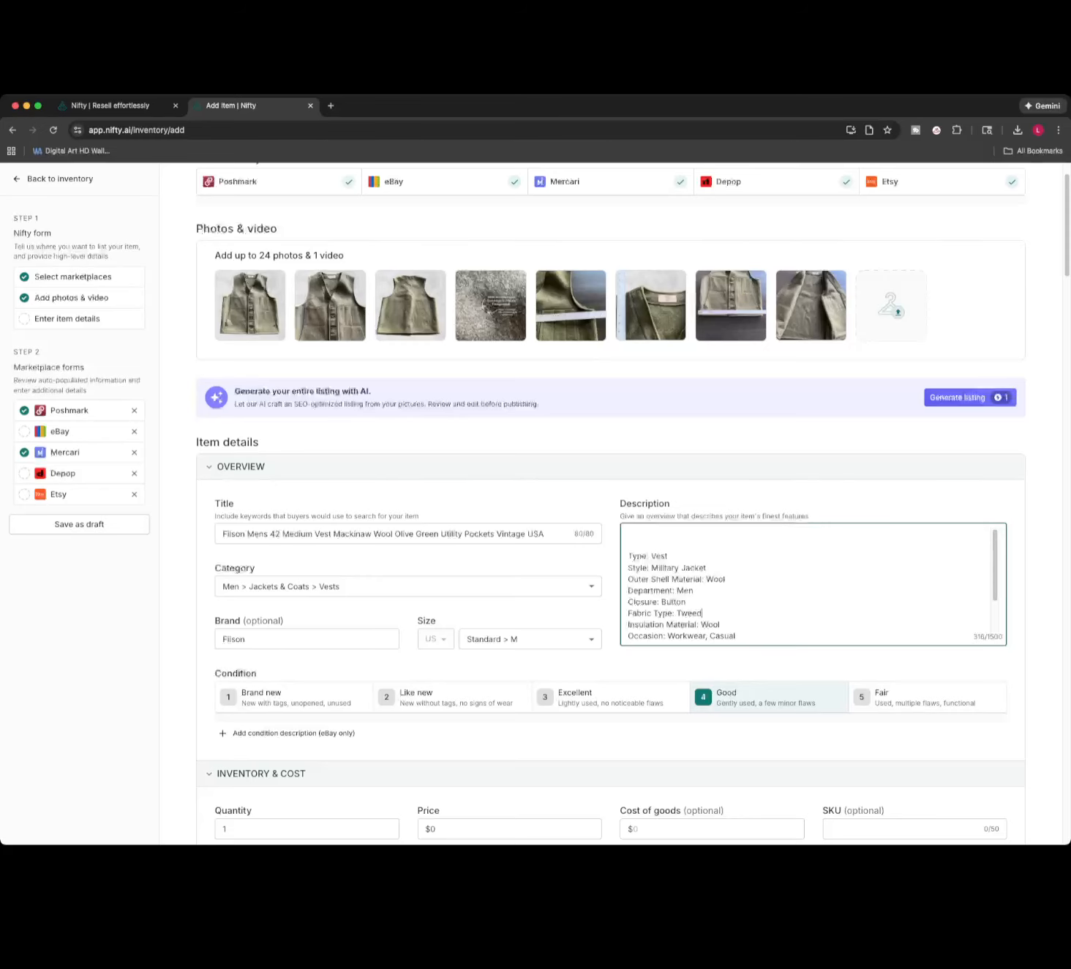
click(703, 613)
scroll(809, 585, down, 2)
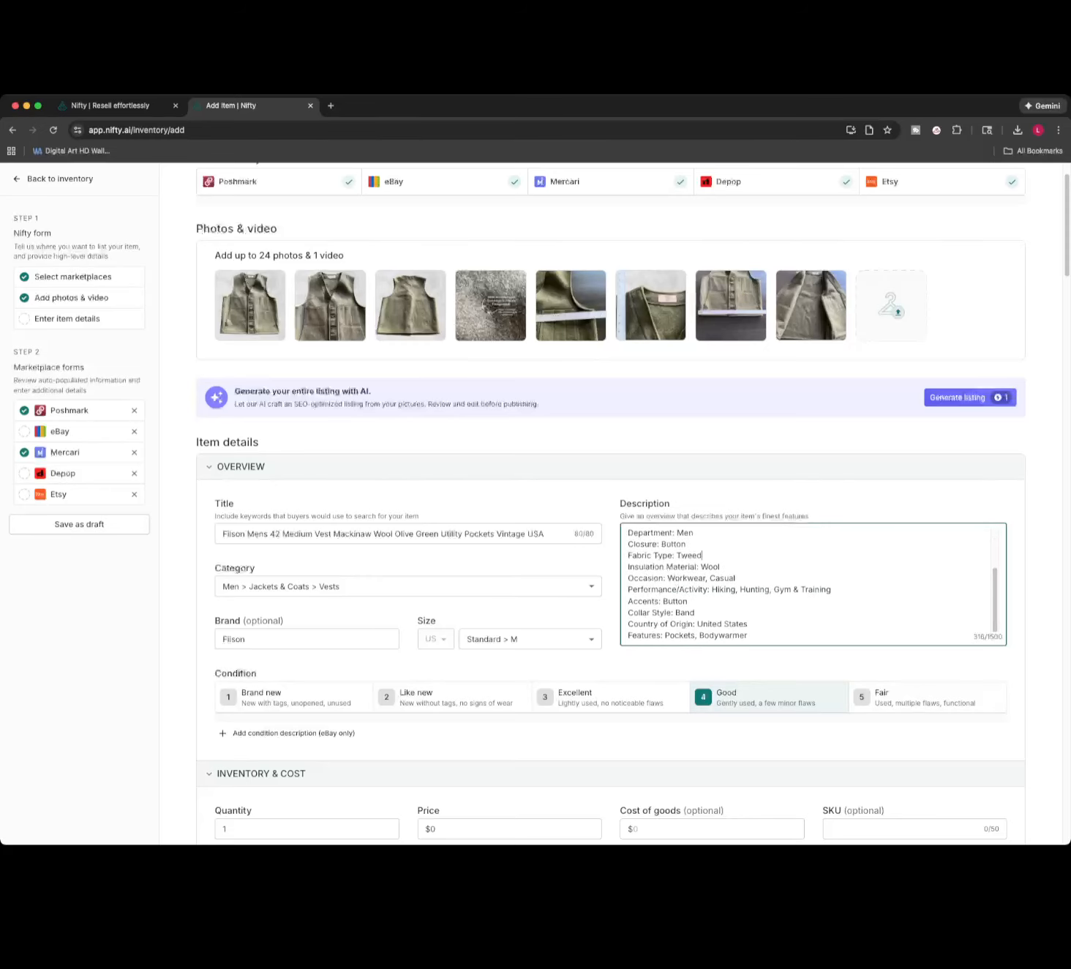
Remove "Bodywarmer" from the Features line and "Gym & Training" from the Performance/Activity line of the description.
scroll(611, 503, down, 1)
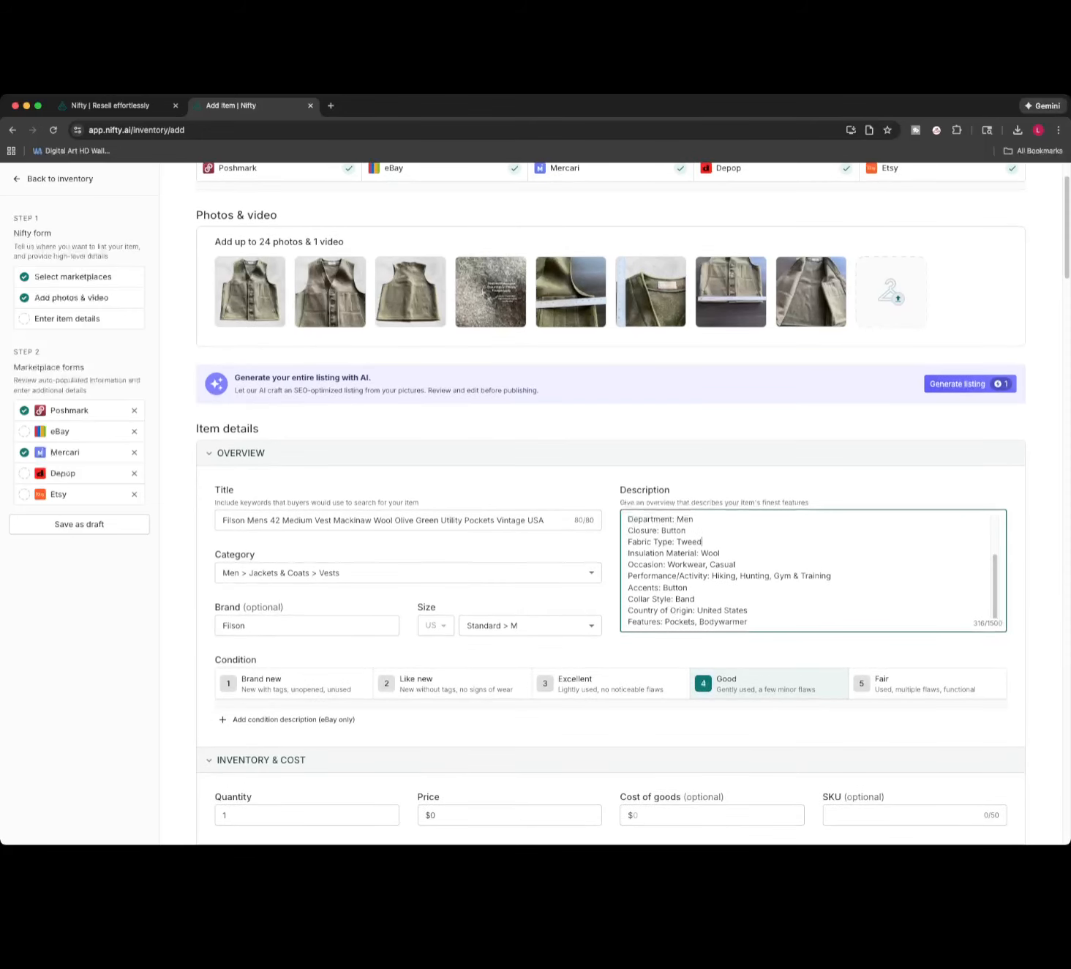
drag(747, 622, 696, 622)
key(BackSpace)
key(BackSpace)
drag(832, 575, 774, 575)
key(BackSpace)
Start the description with "Nice shape no major flaws no stains" and a note about the small distressed wool spot on the middle upper back, see photos.
scroll(813, 571, up, 6)
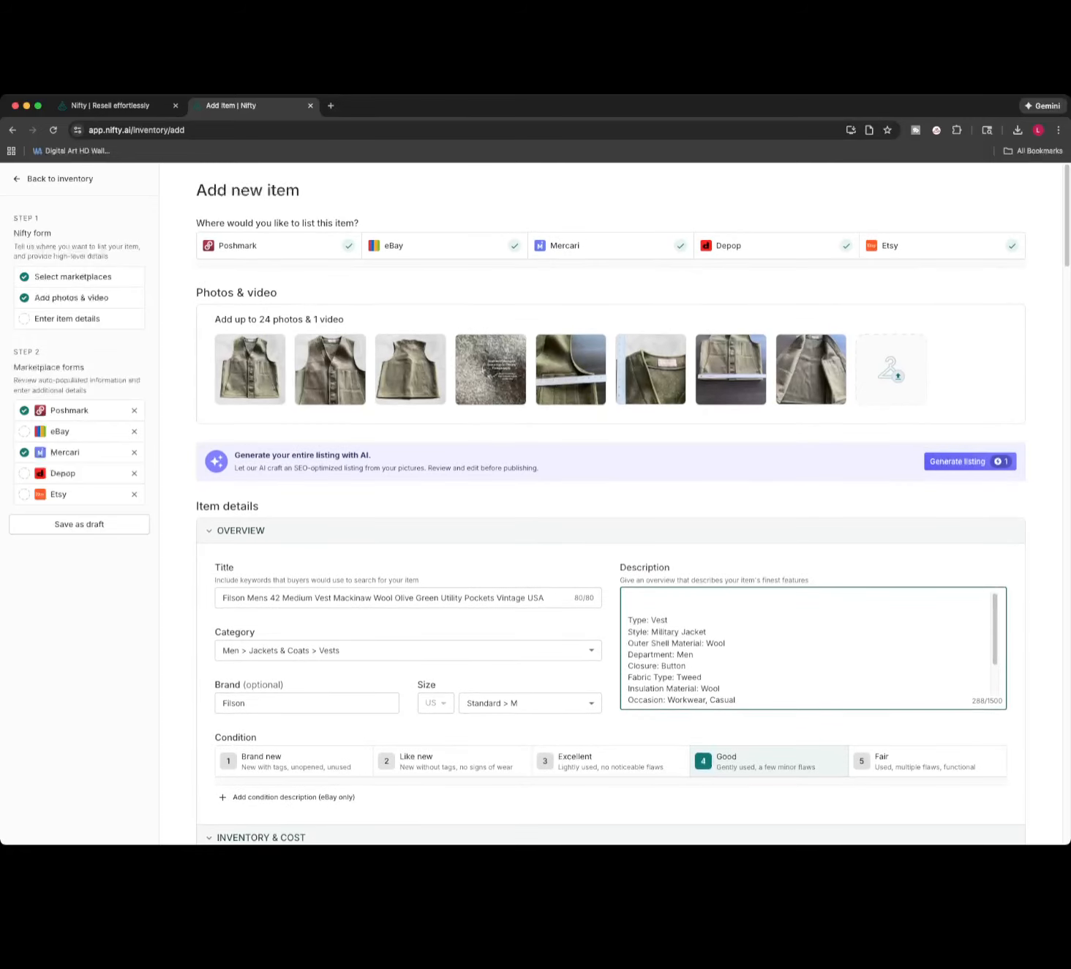
scroll(812, 647, down, 5)
scroll(812, 647, up, 5)
text(Nice shape no major flaws no stains, There is a sm)
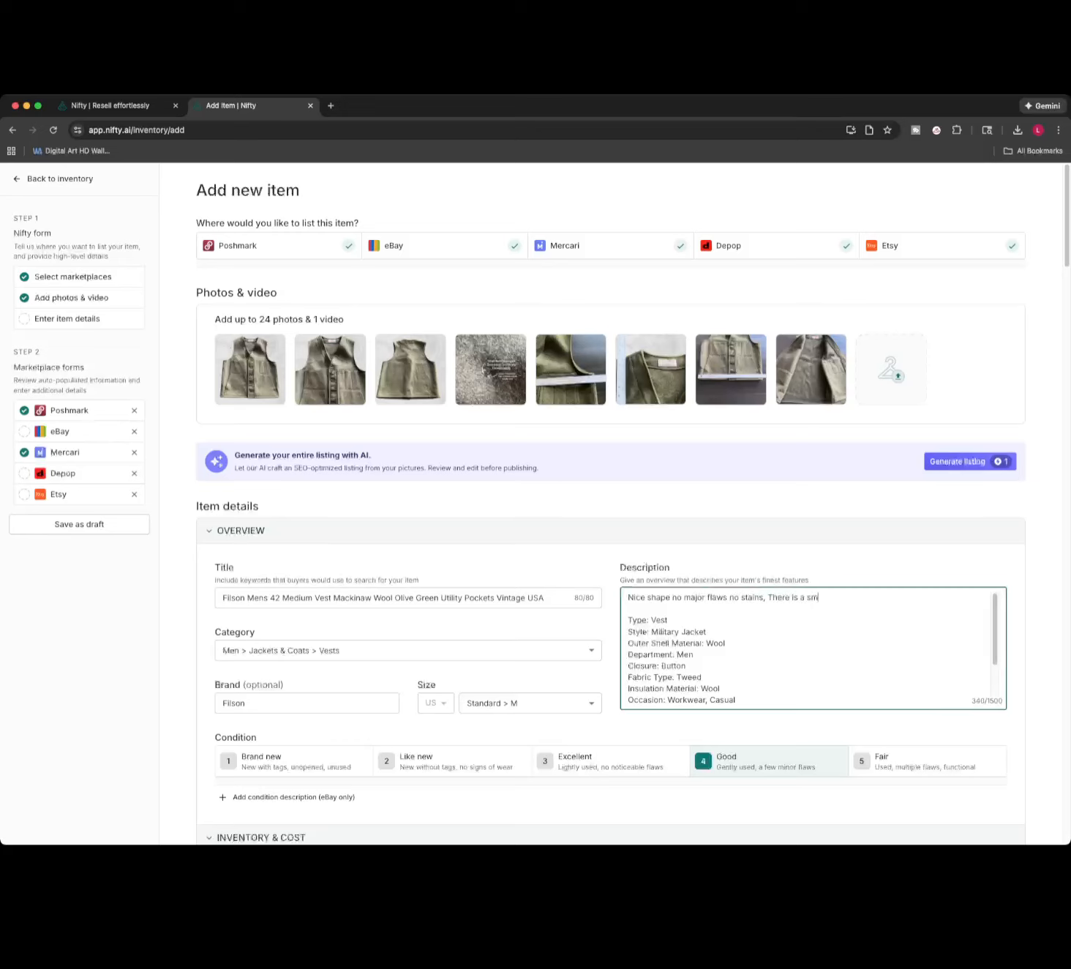
text(all distressed Top layer wool almost hole but does not go a)
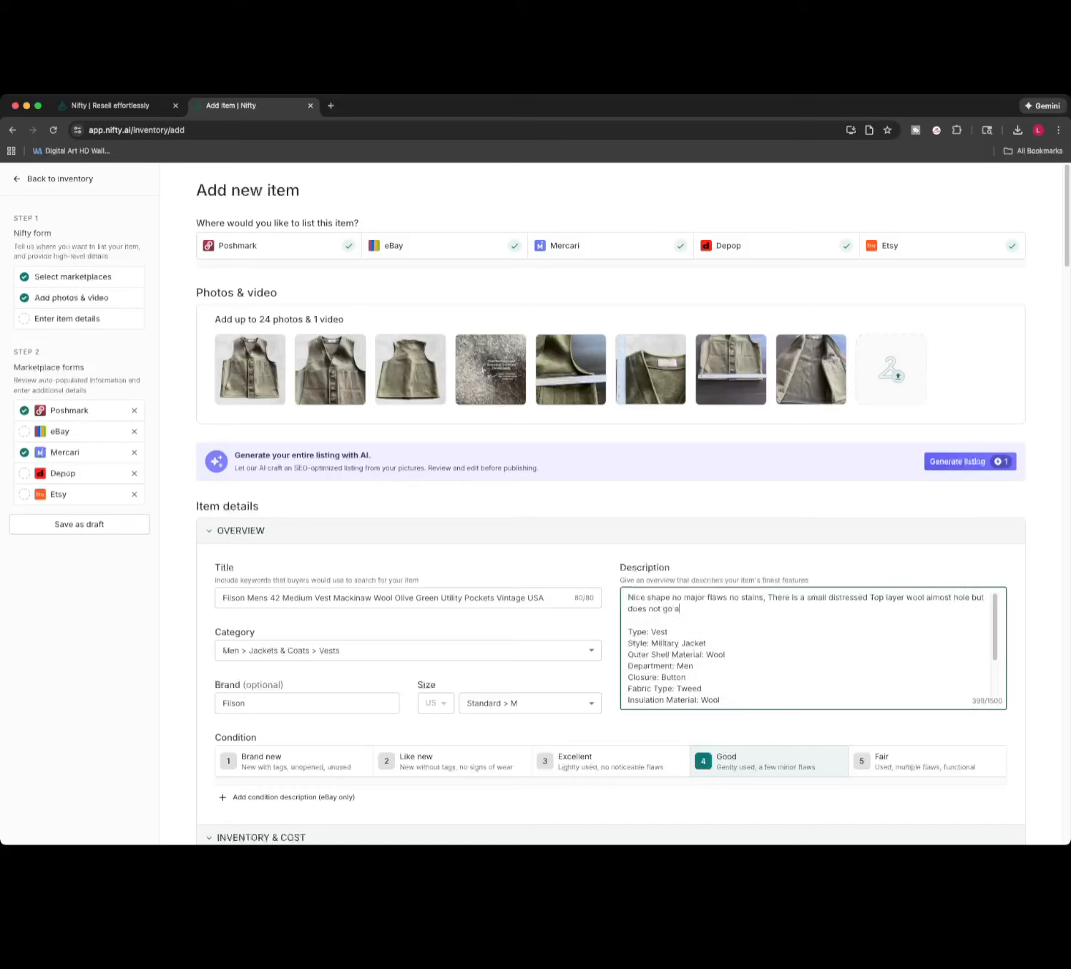
text(ll The way Through The fabric Its on middle uppe)
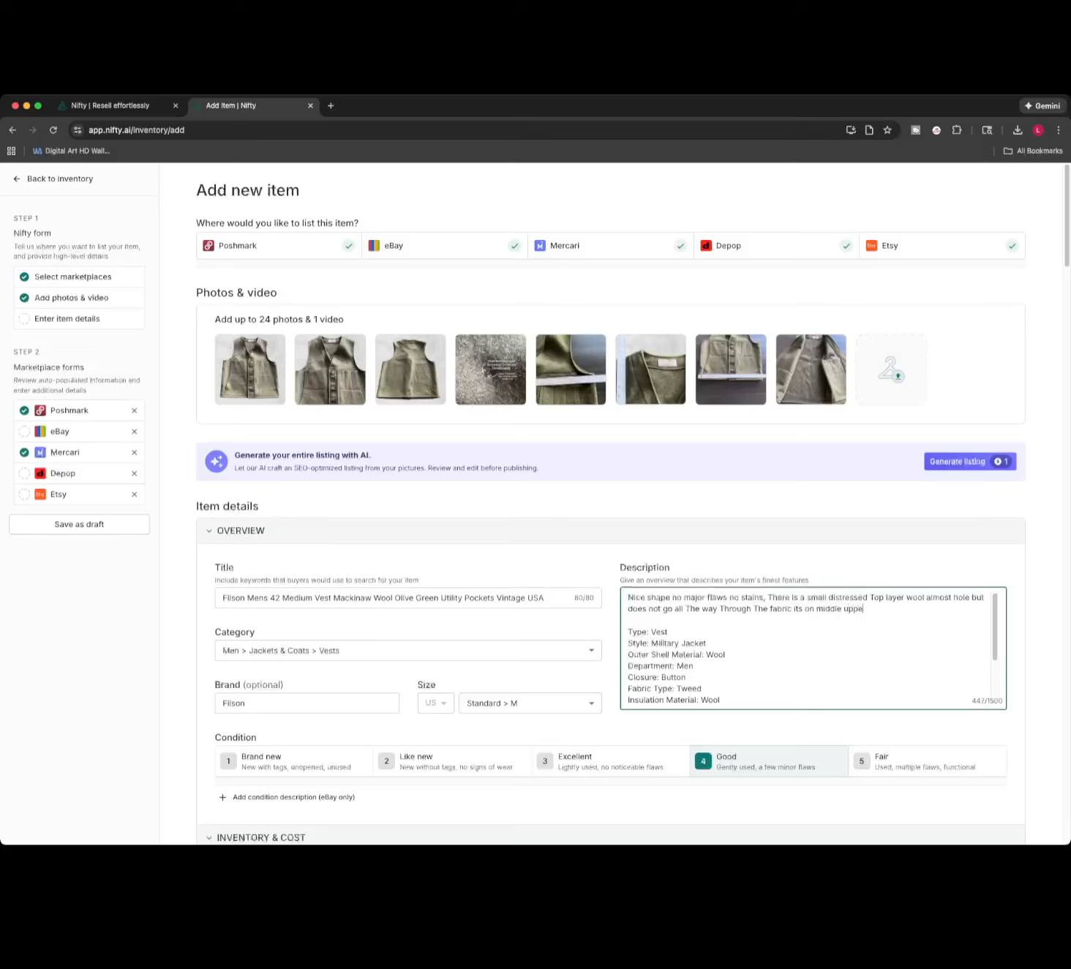
text(r back see photos.)
Set the item's price to $140 and its SKU to 1005.
scroll(809, 649, down, 2)
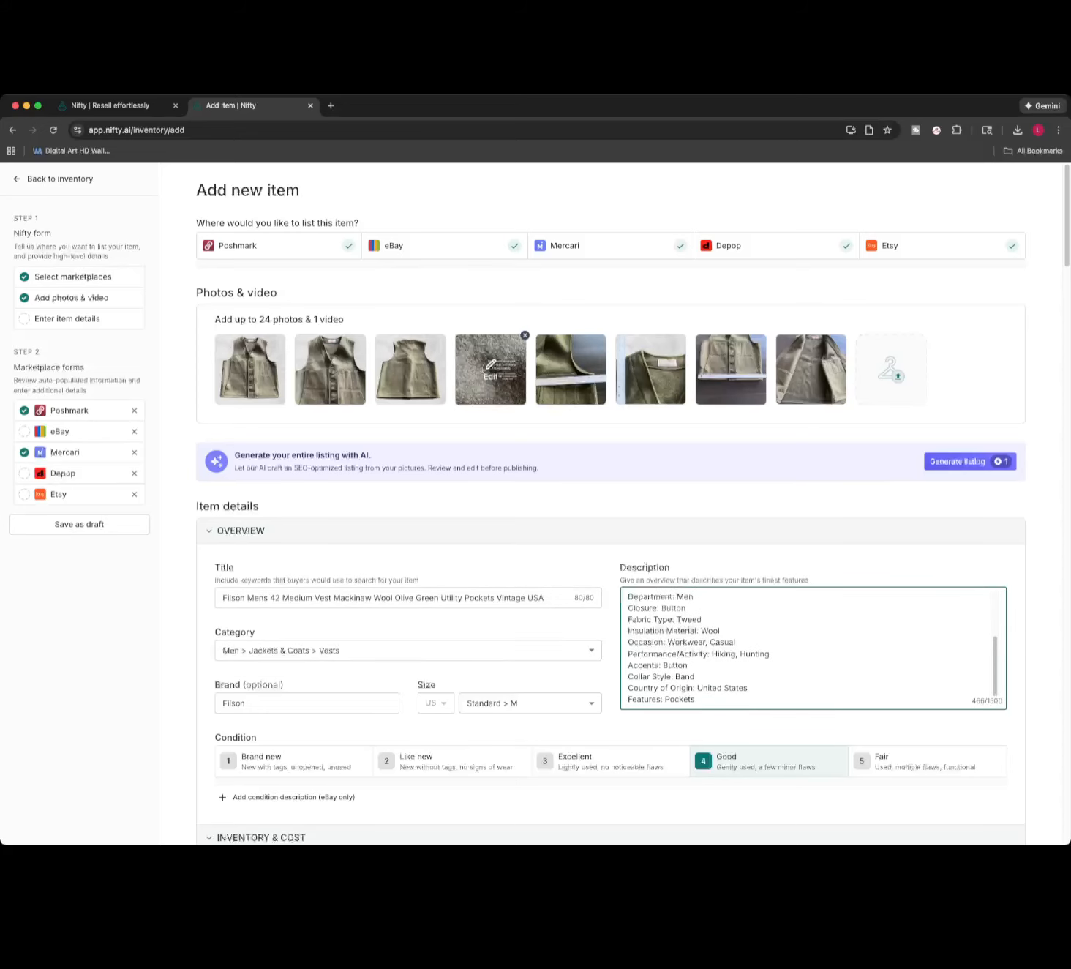
scroll(612, 505, down, 5)
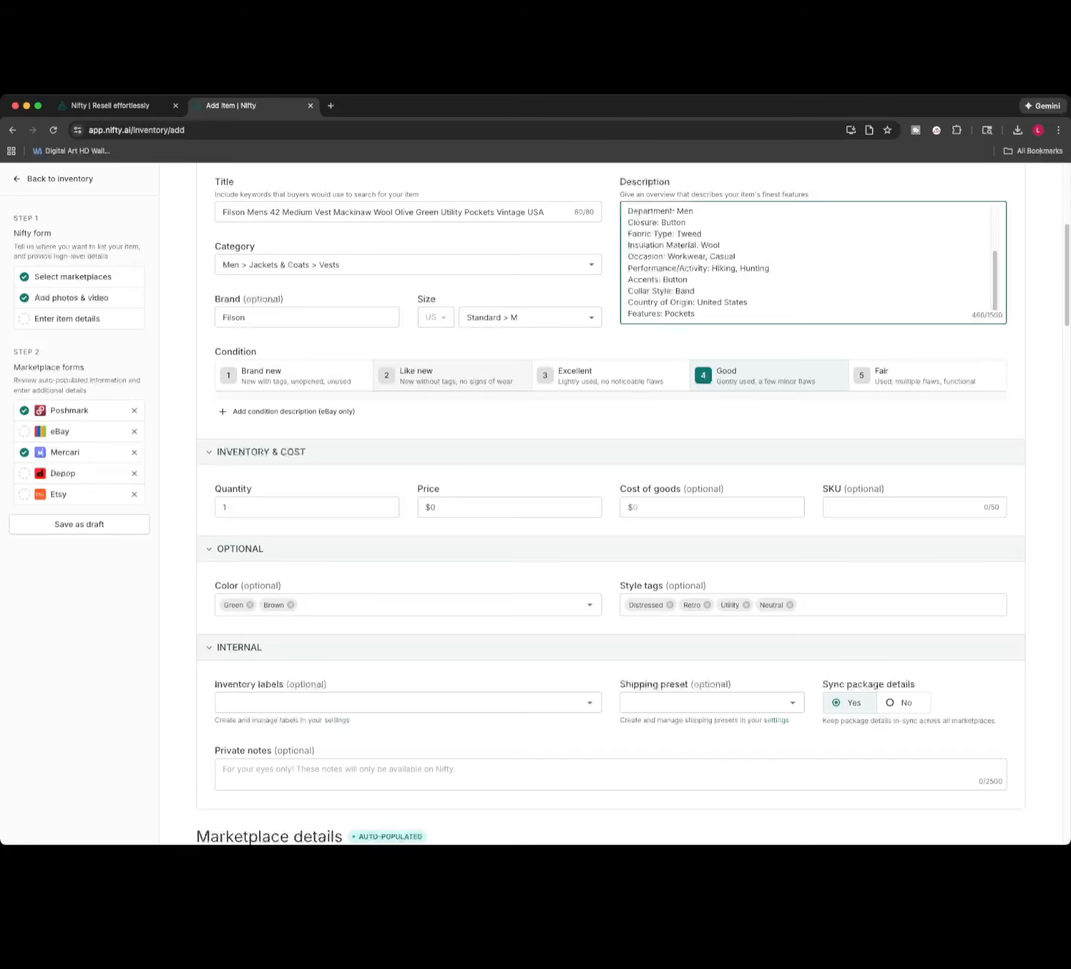
double_click(433, 507)
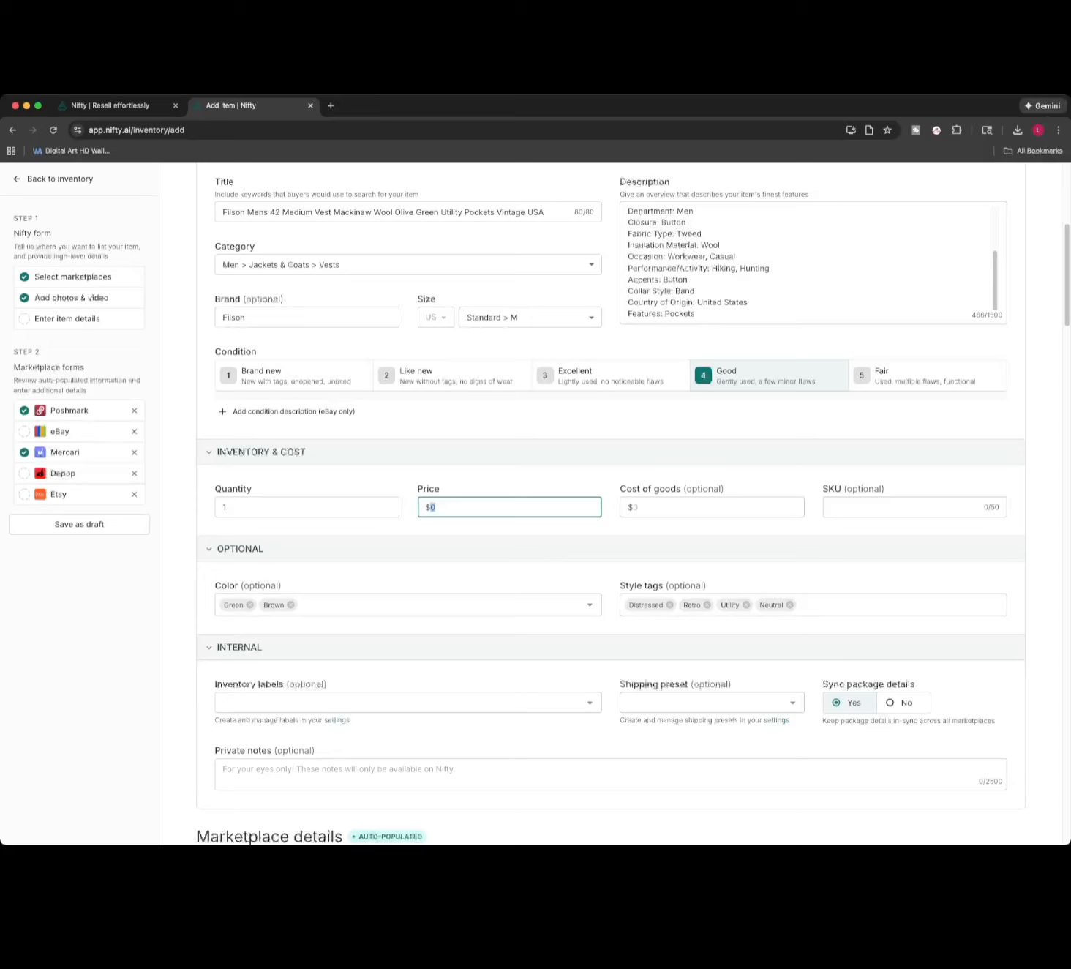
text(1)
text(140)
click(813, 625)
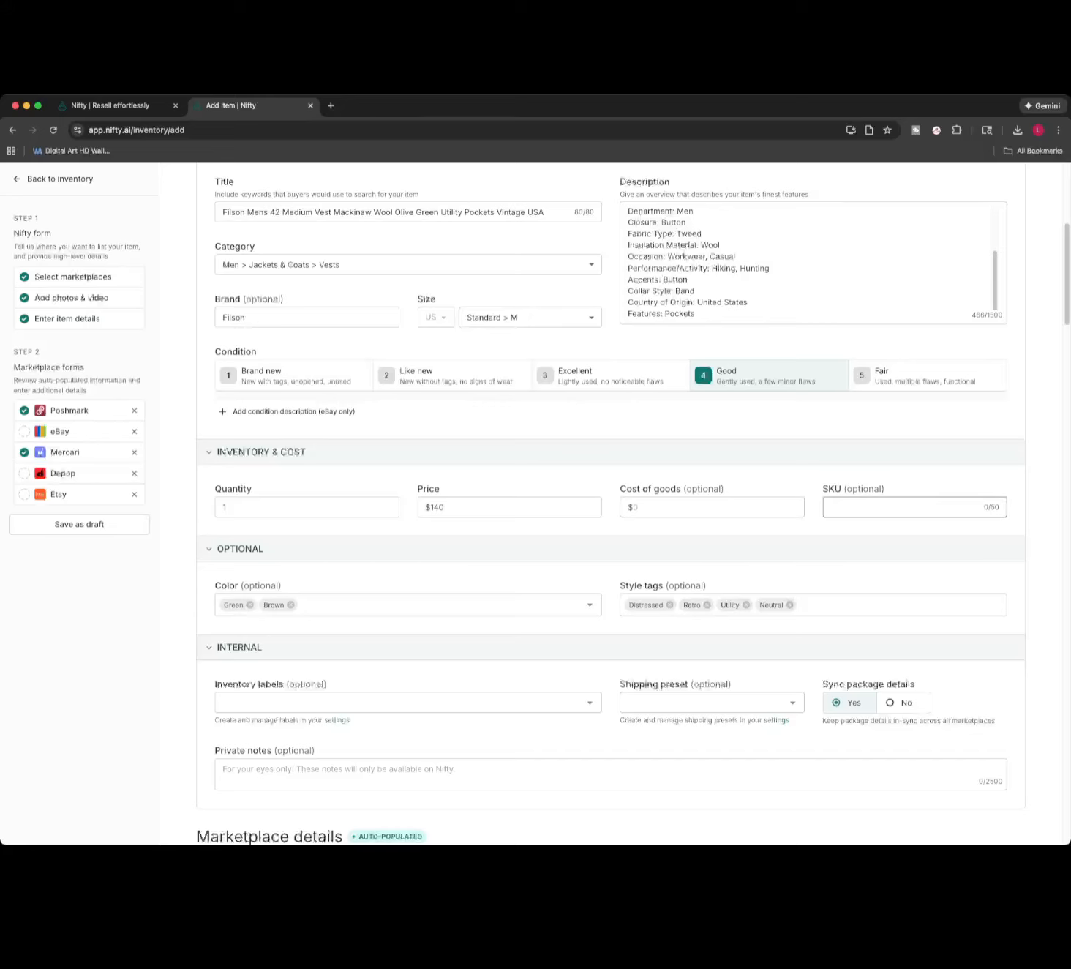
click(904, 507)
text(1005)
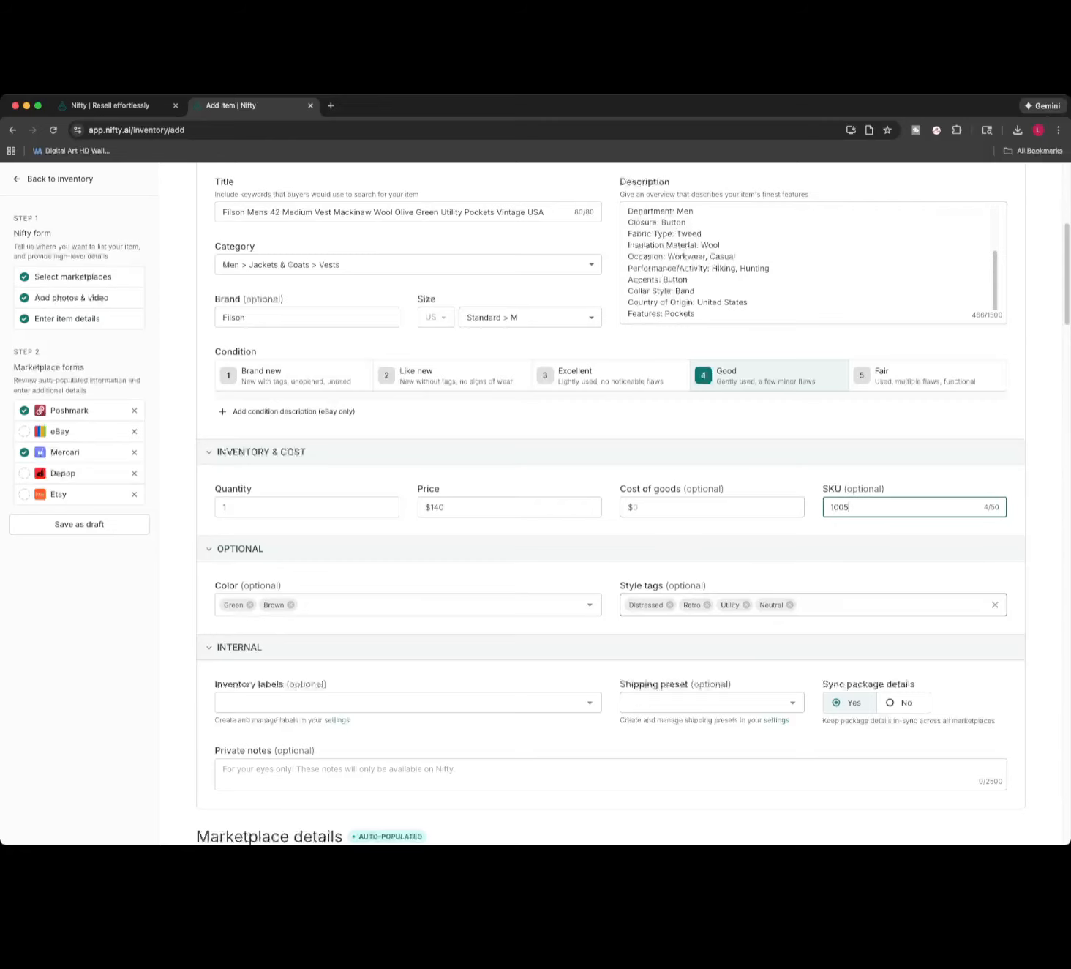
Remove Brown from the item's colors and Distressed from its style tags.
scroll(303, 227, down, 5)
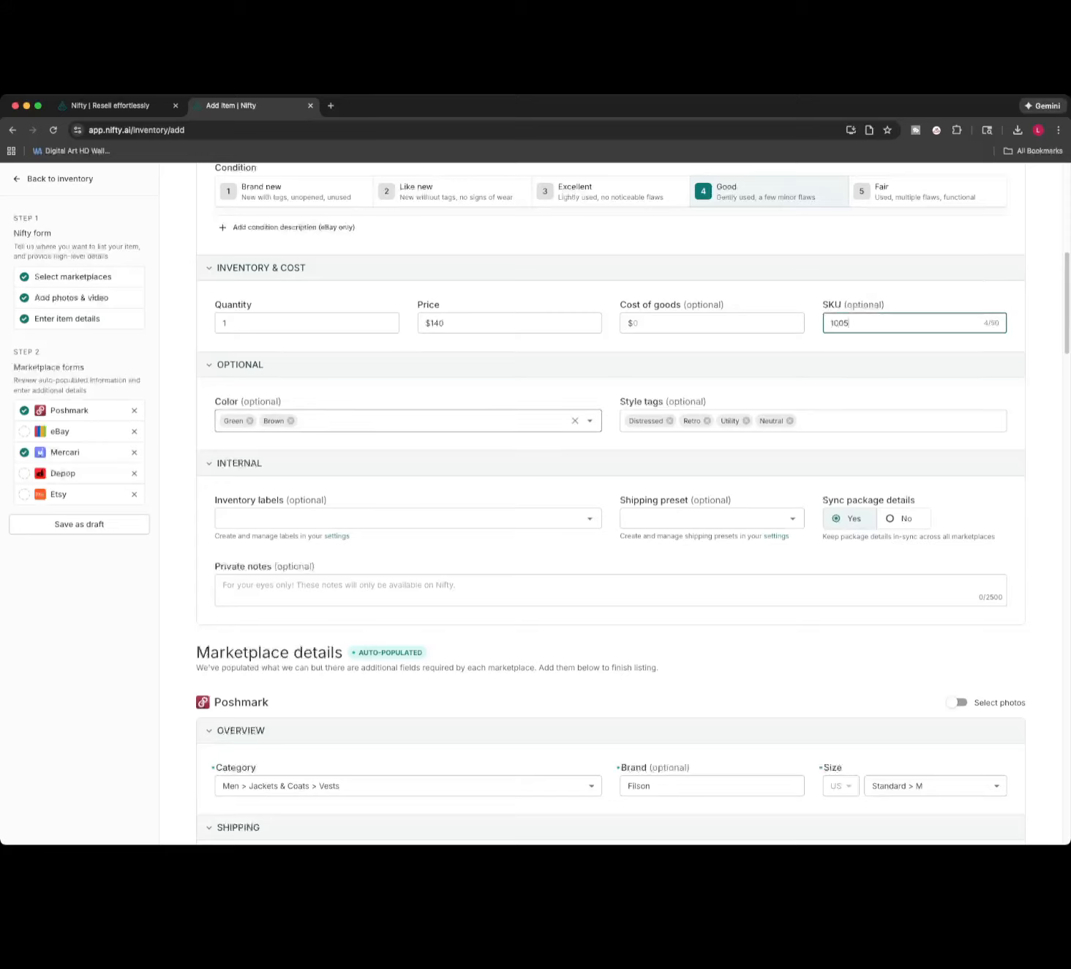
click(291, 421)
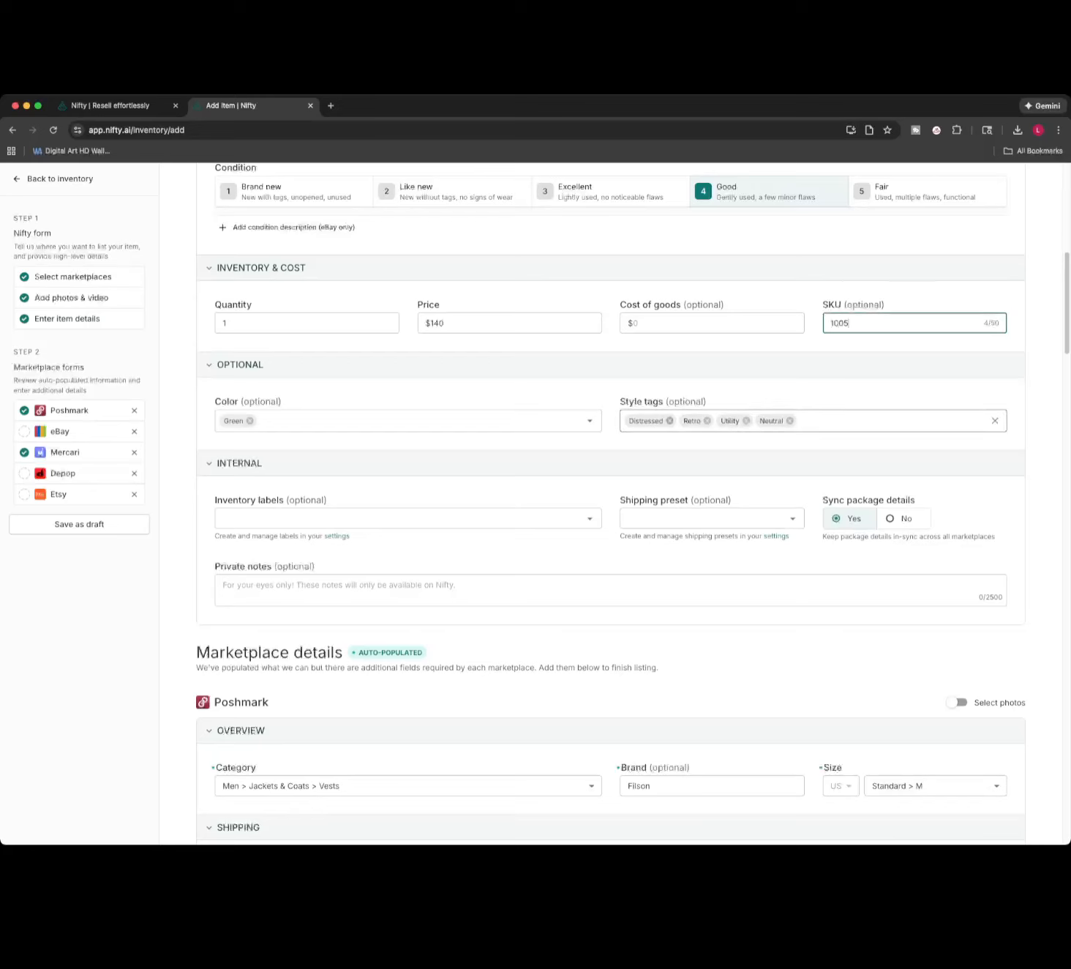
click(670, 420)
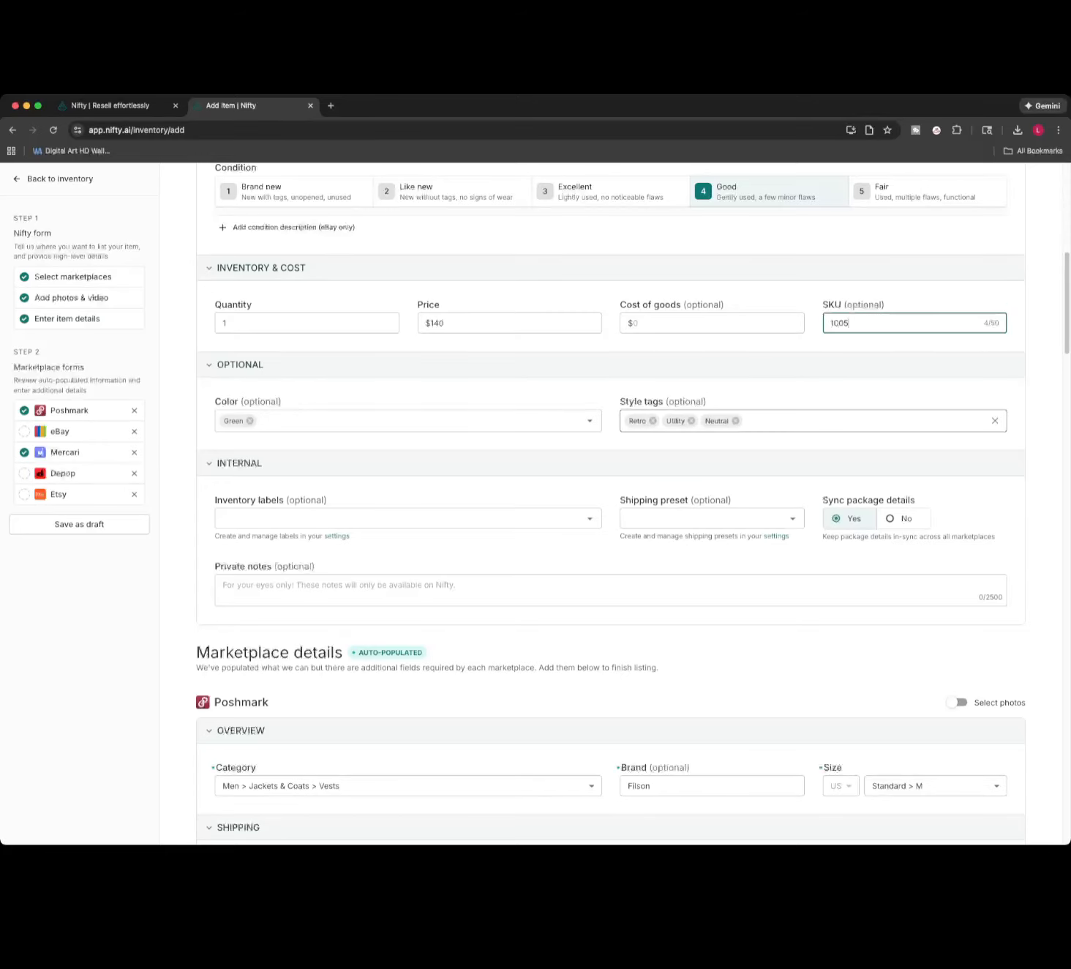
Open the inventory settings and examine the Shipping 13oz preset's policies, package weights and dimensions for each marketplace.
scroll(611, 500, down, 1)
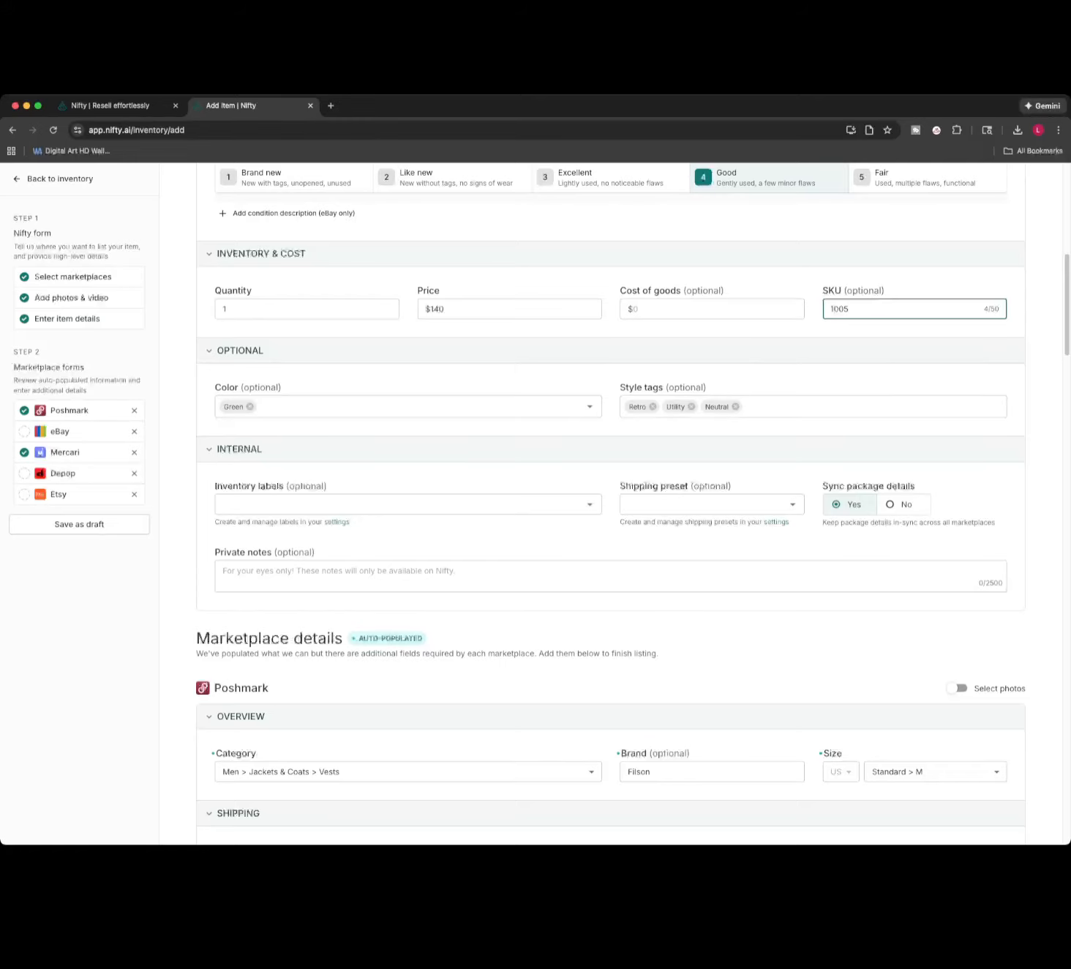
click(337, 521)
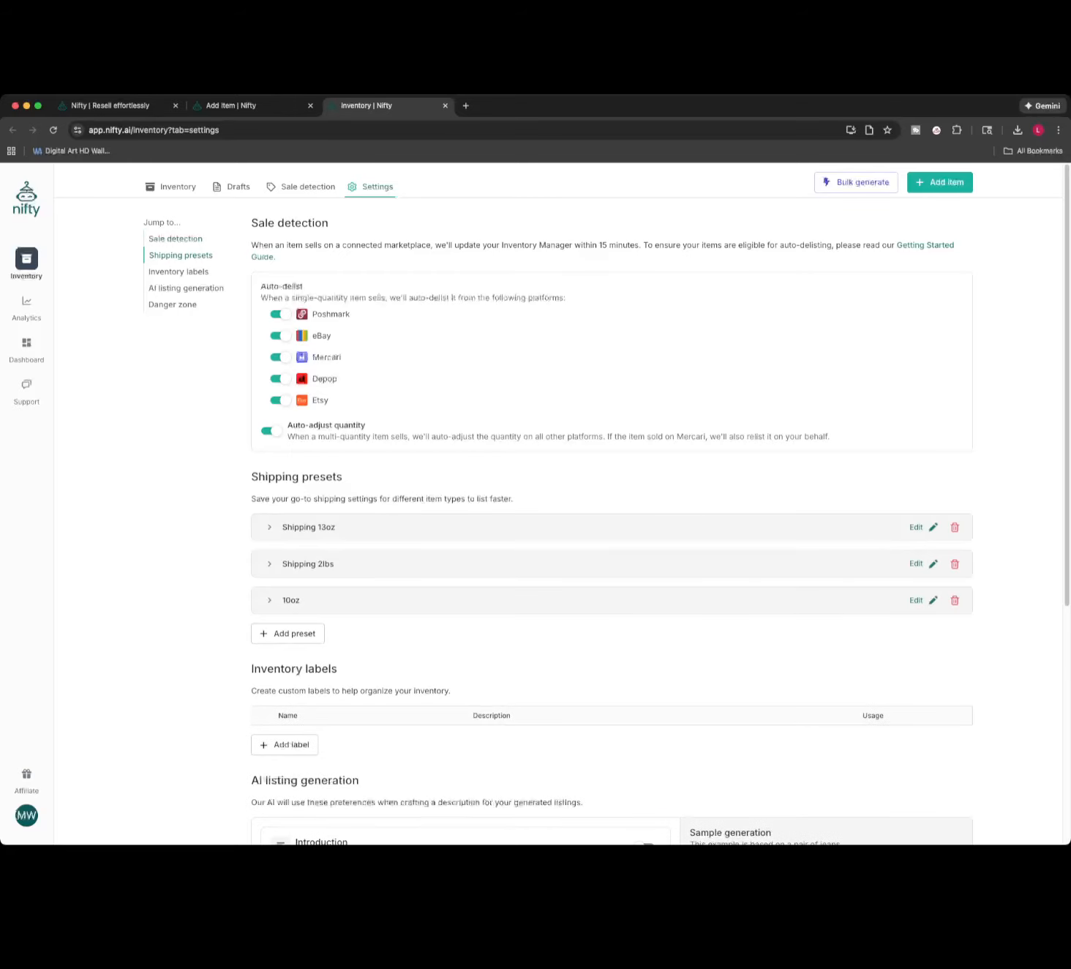
scroll(336, 521, down, 5)
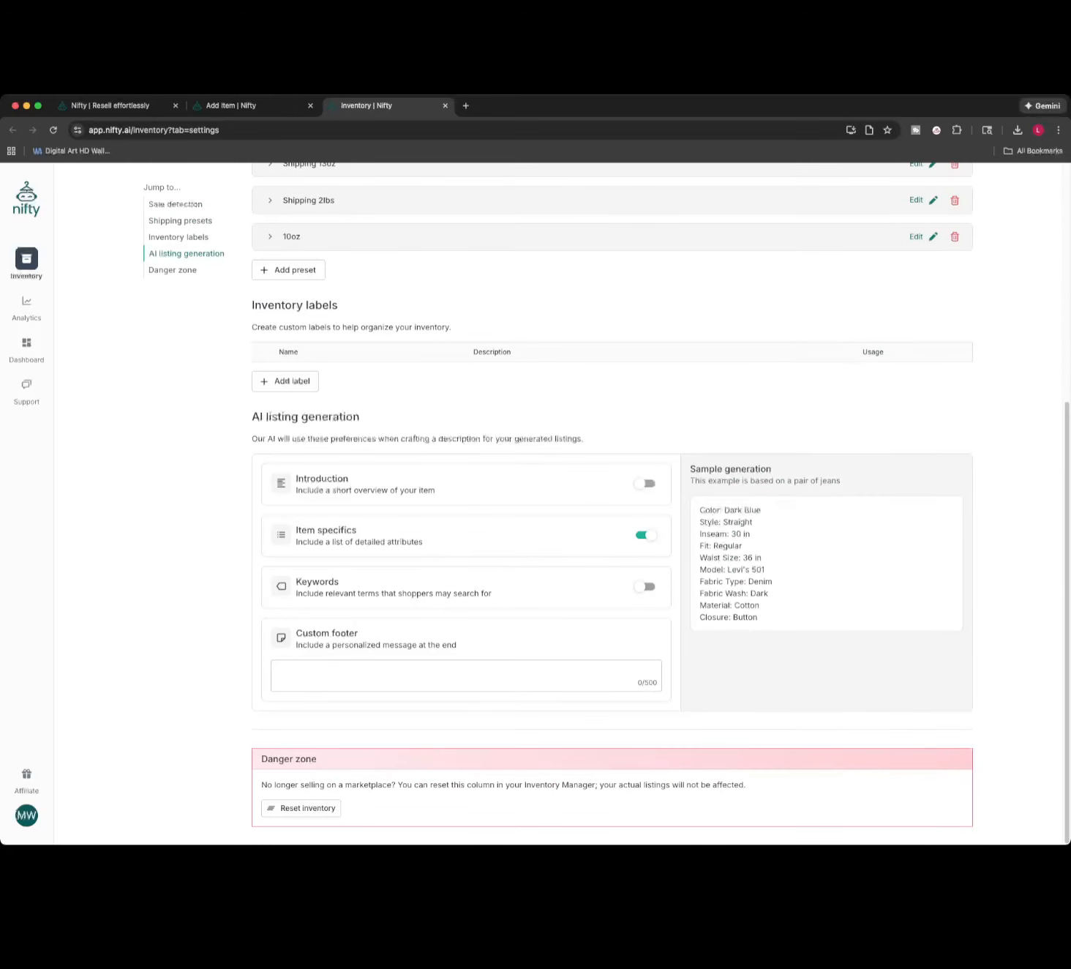
scroll(612, 503, up, 5)
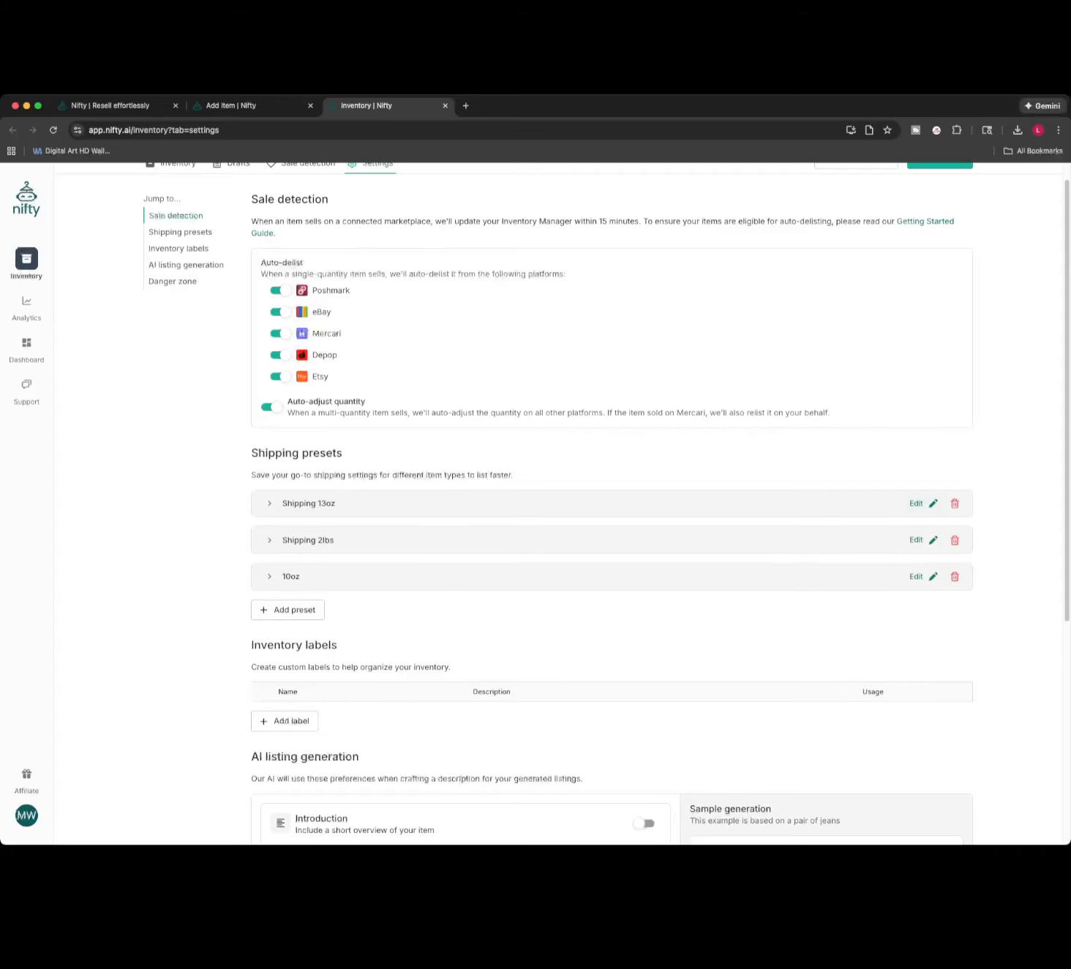
click(922, 504)
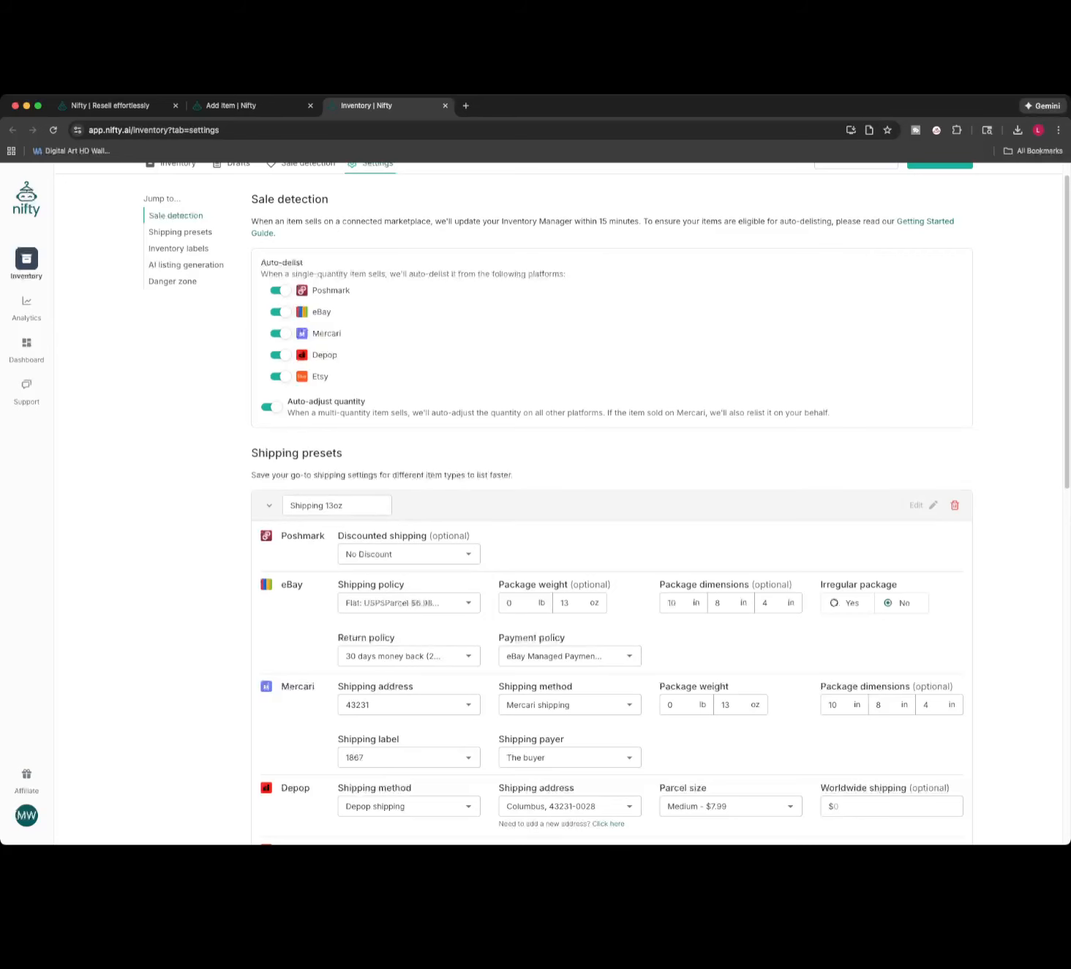
scroll(612, 504, down, 3)
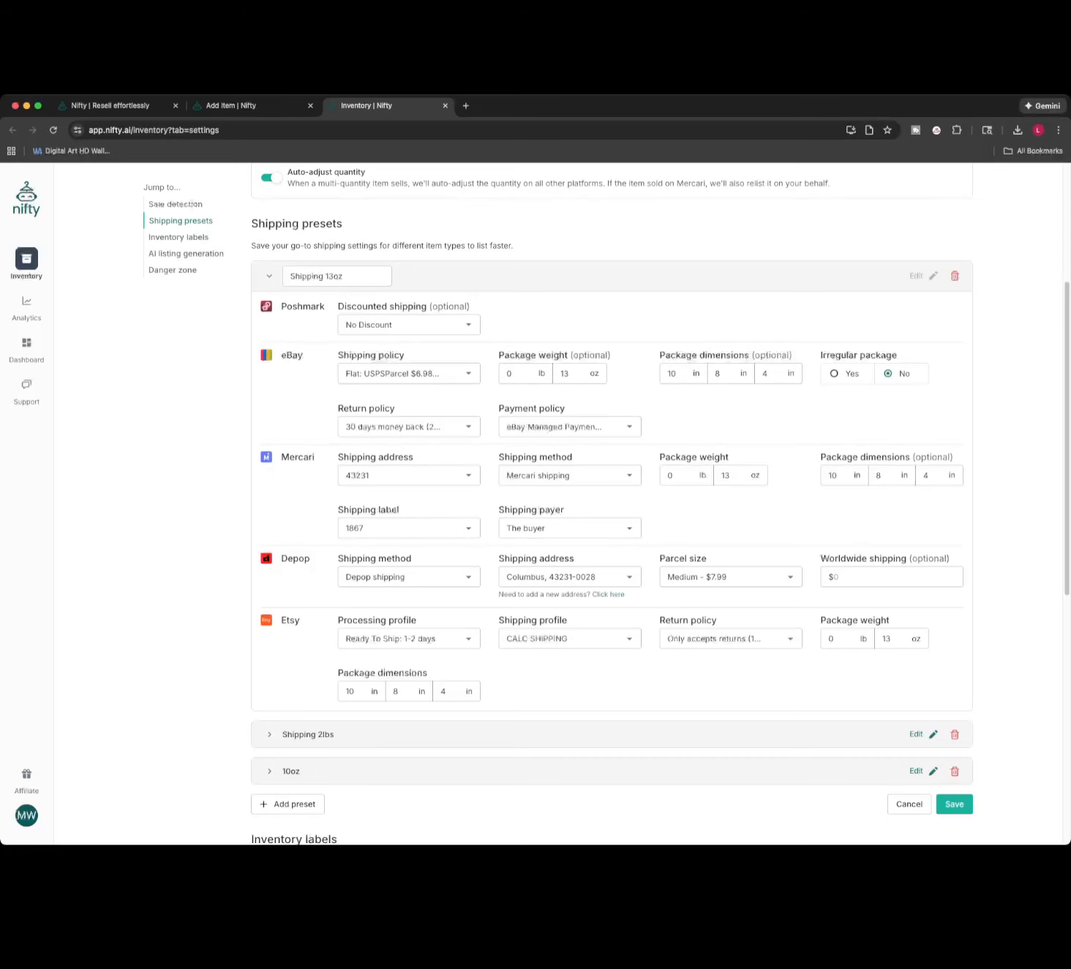
click(399, 373)
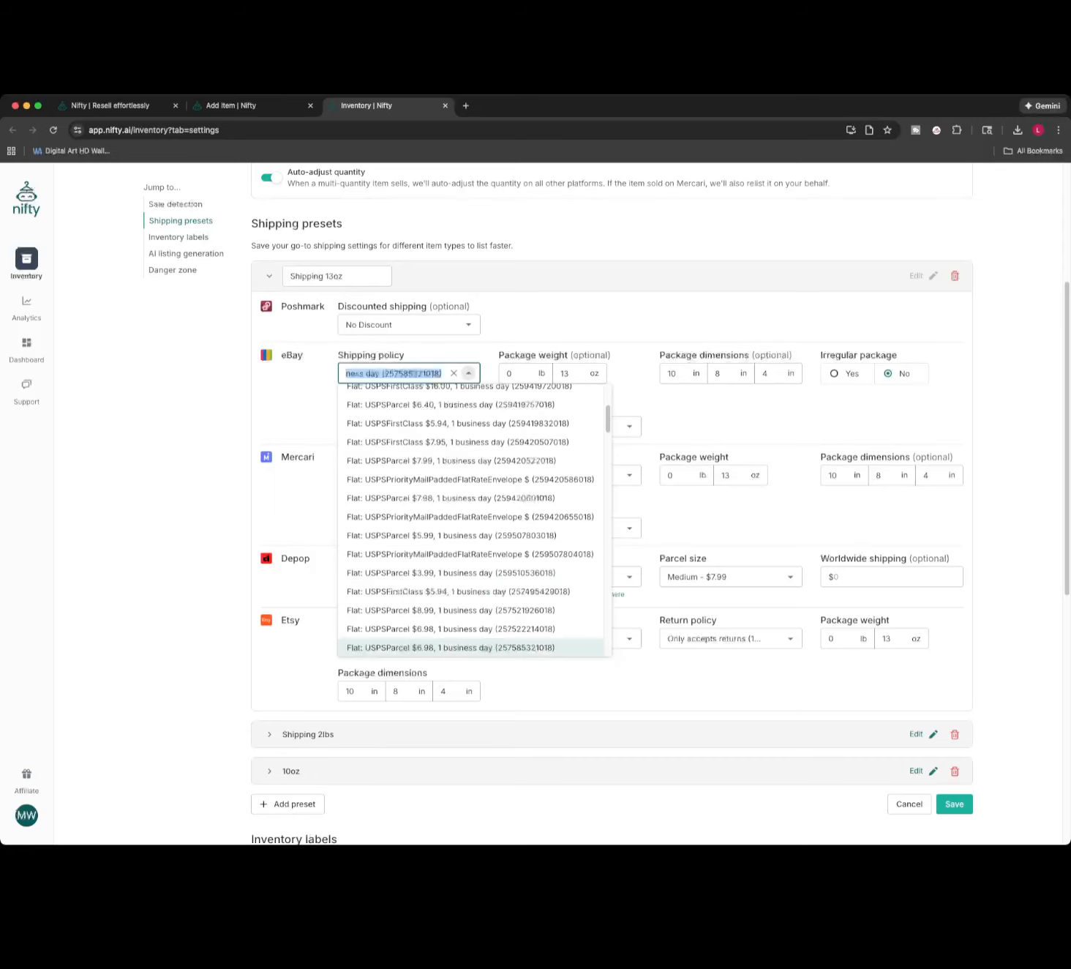
click(710, 512)
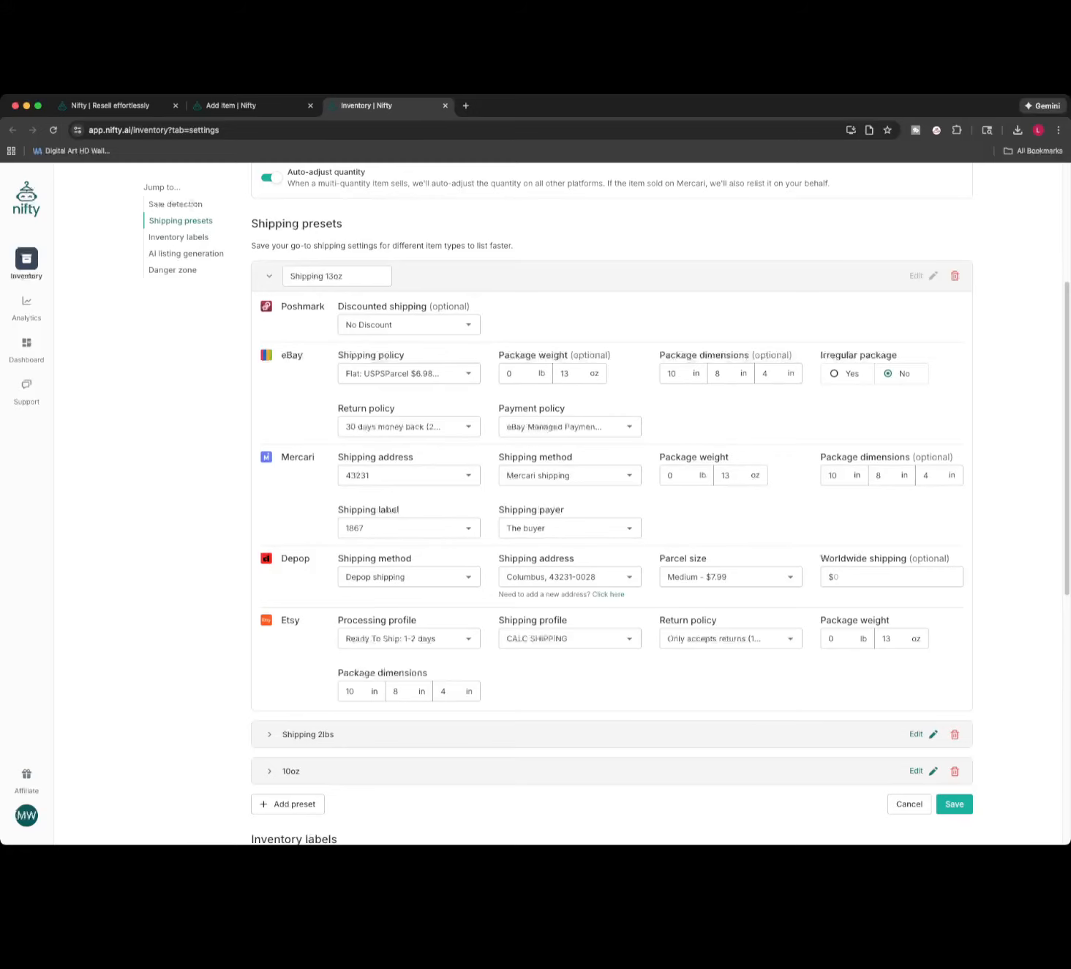
scroll(612, 505, down, 3)
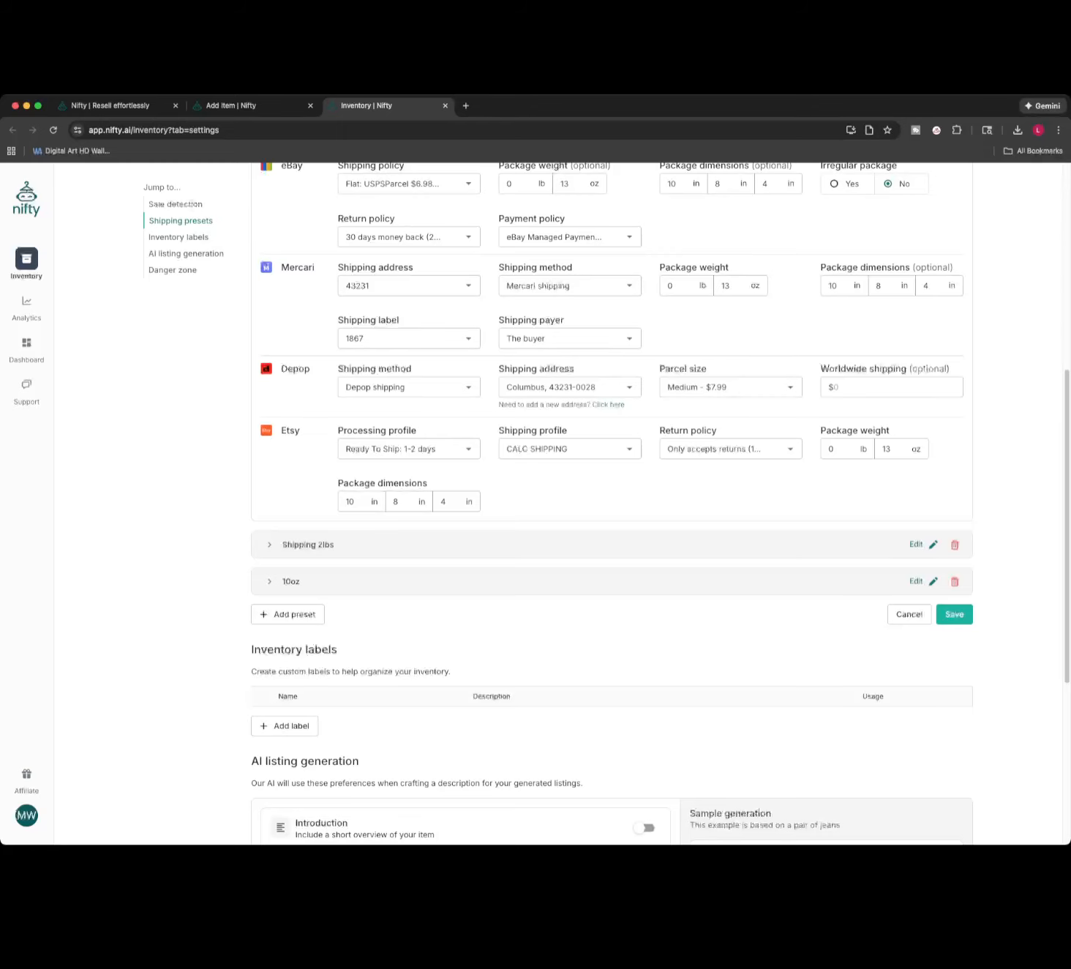
scroll(612, 505, up, 4)
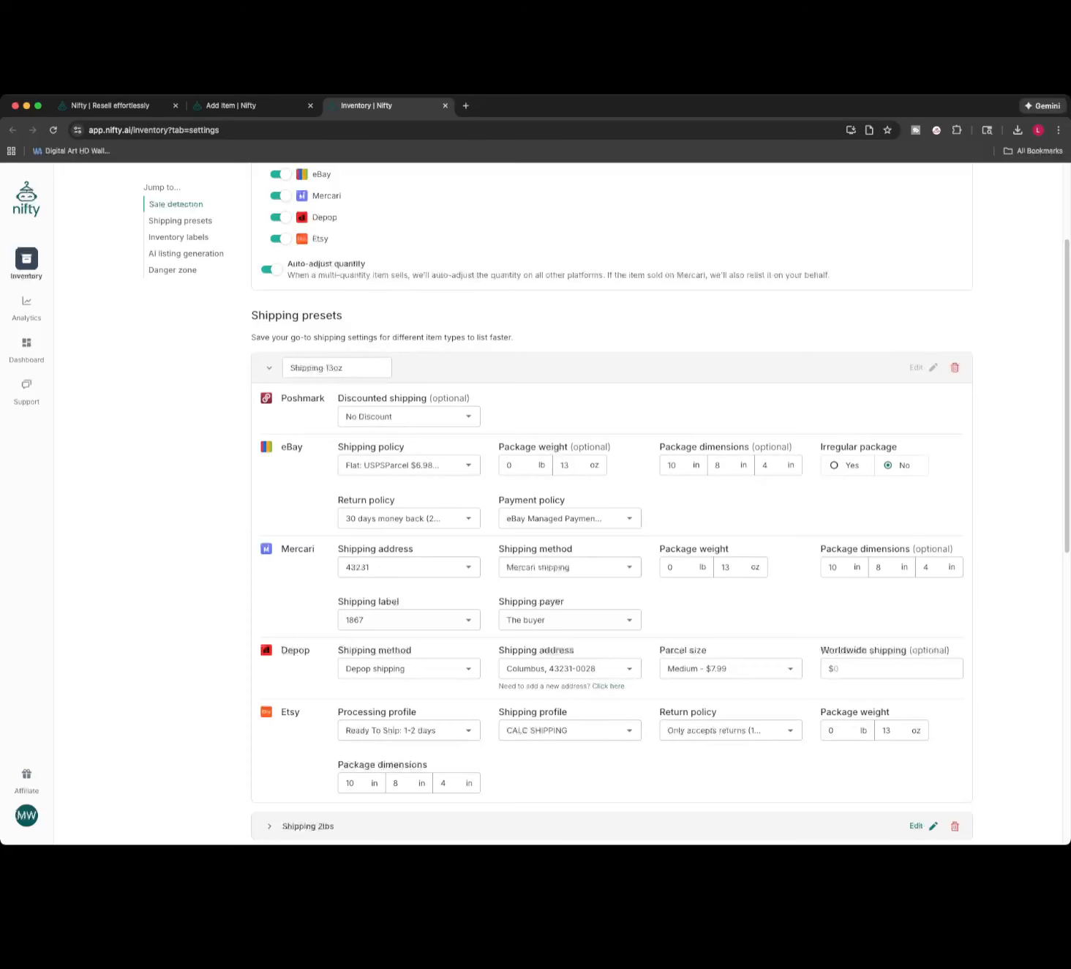
scroll(612, 503, up, 1)
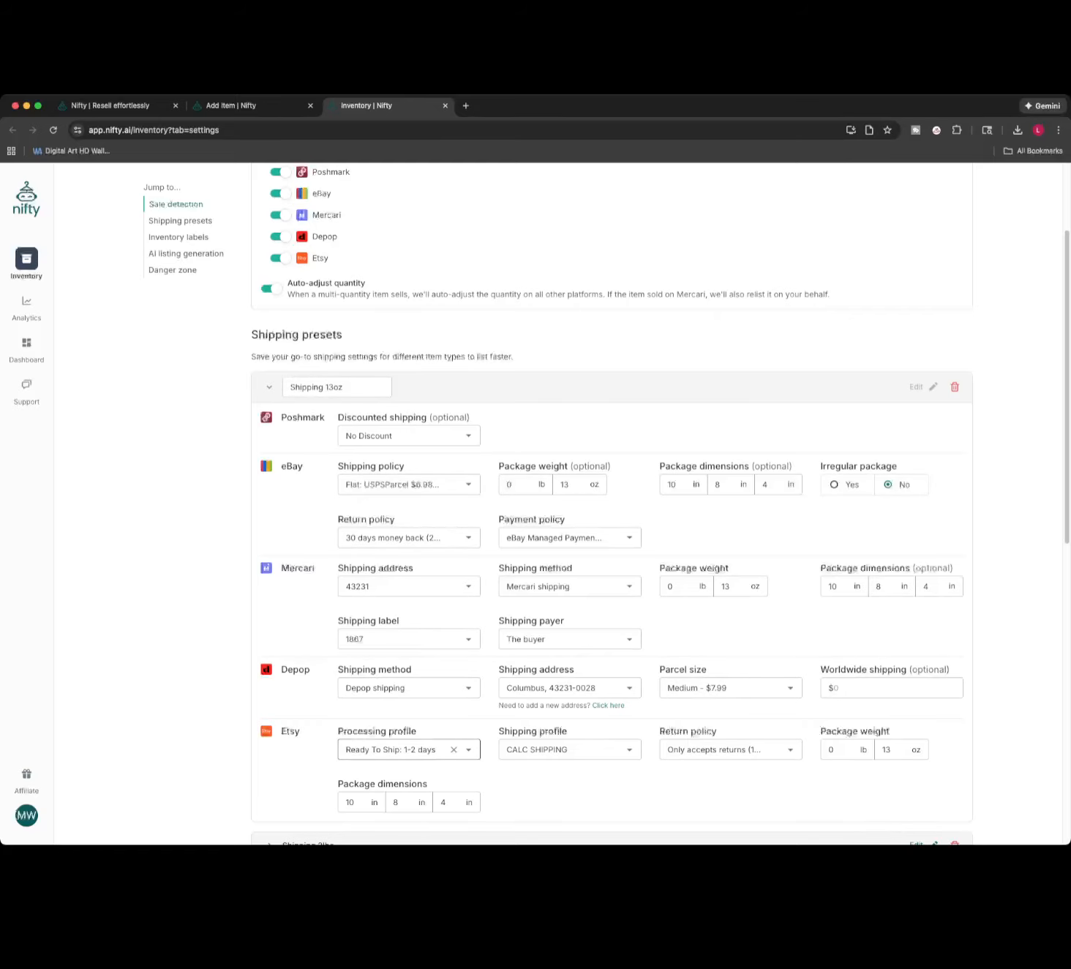
scroll(612, 504, up, 3)
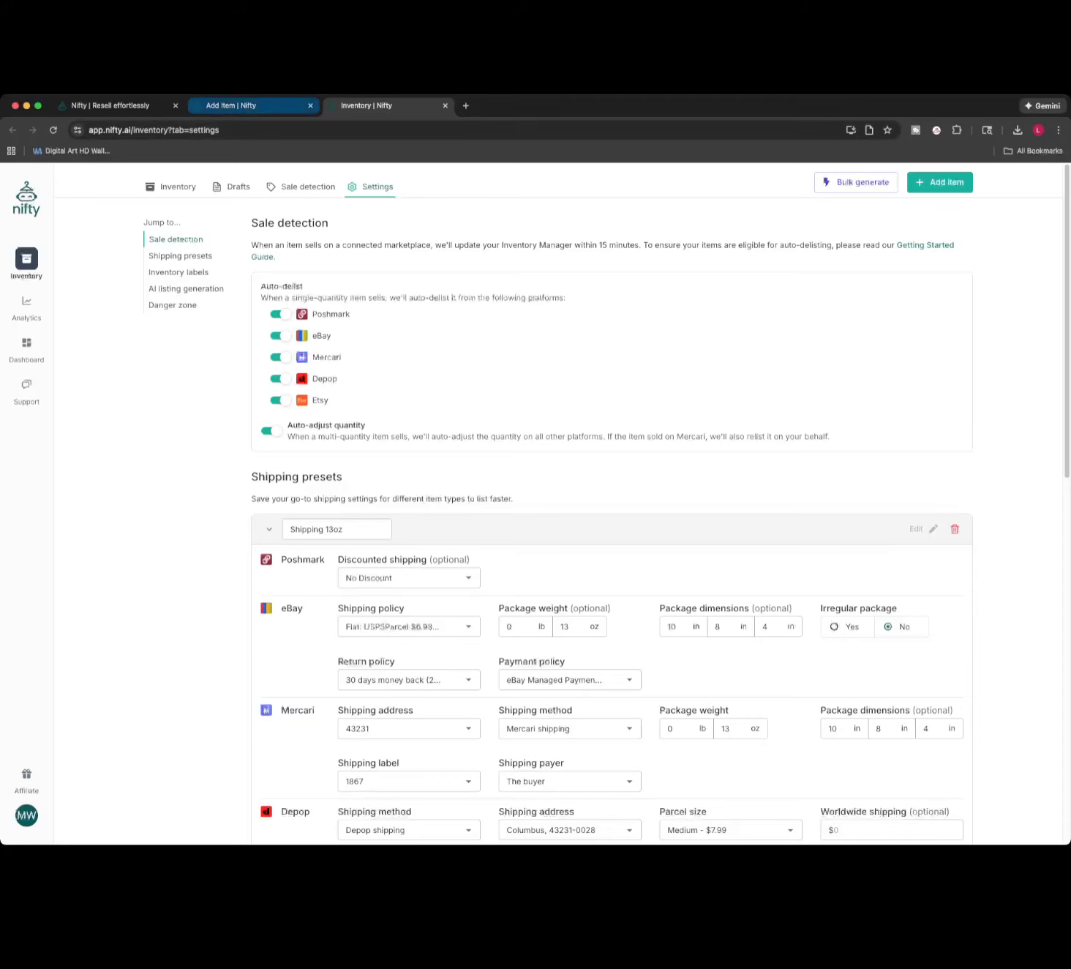
Return to the vest listing and apply the Shipping 2lbs preset.
click(230, 106)
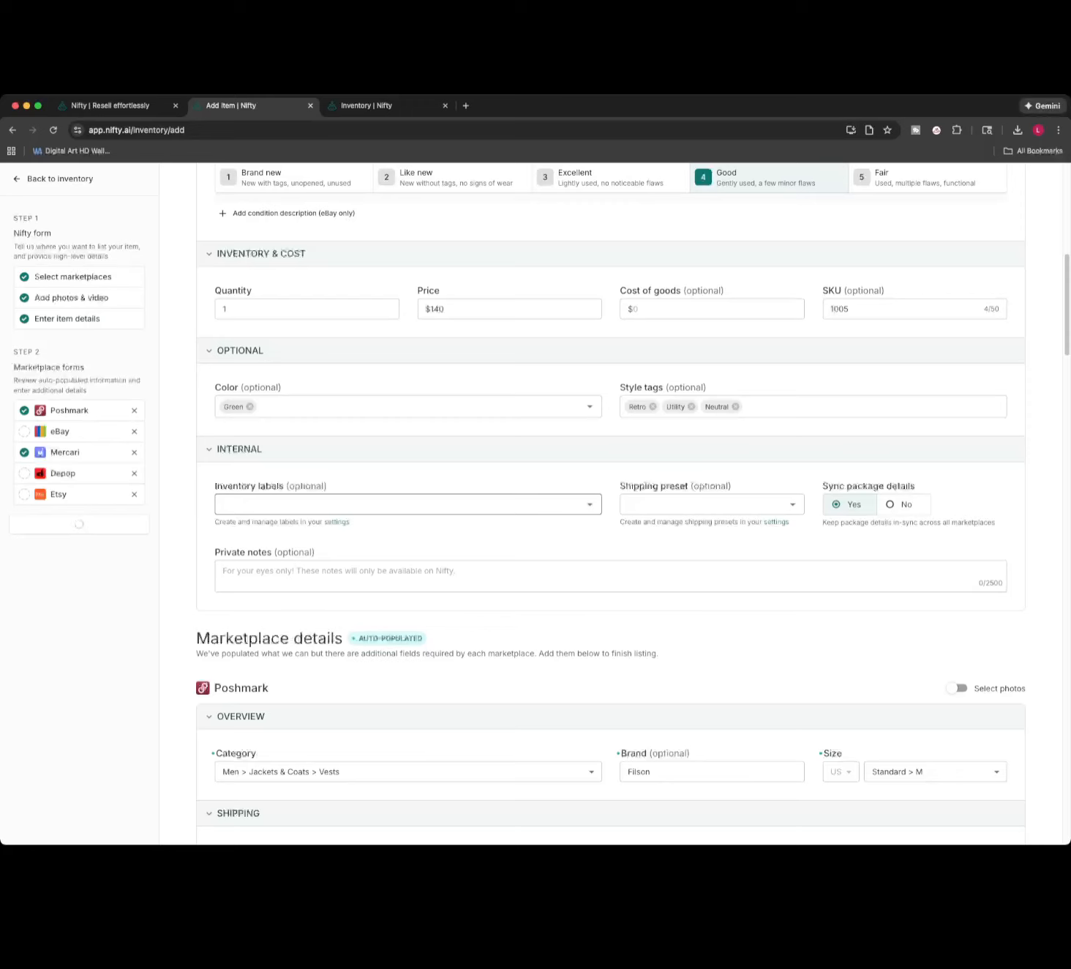
click(792, 505)
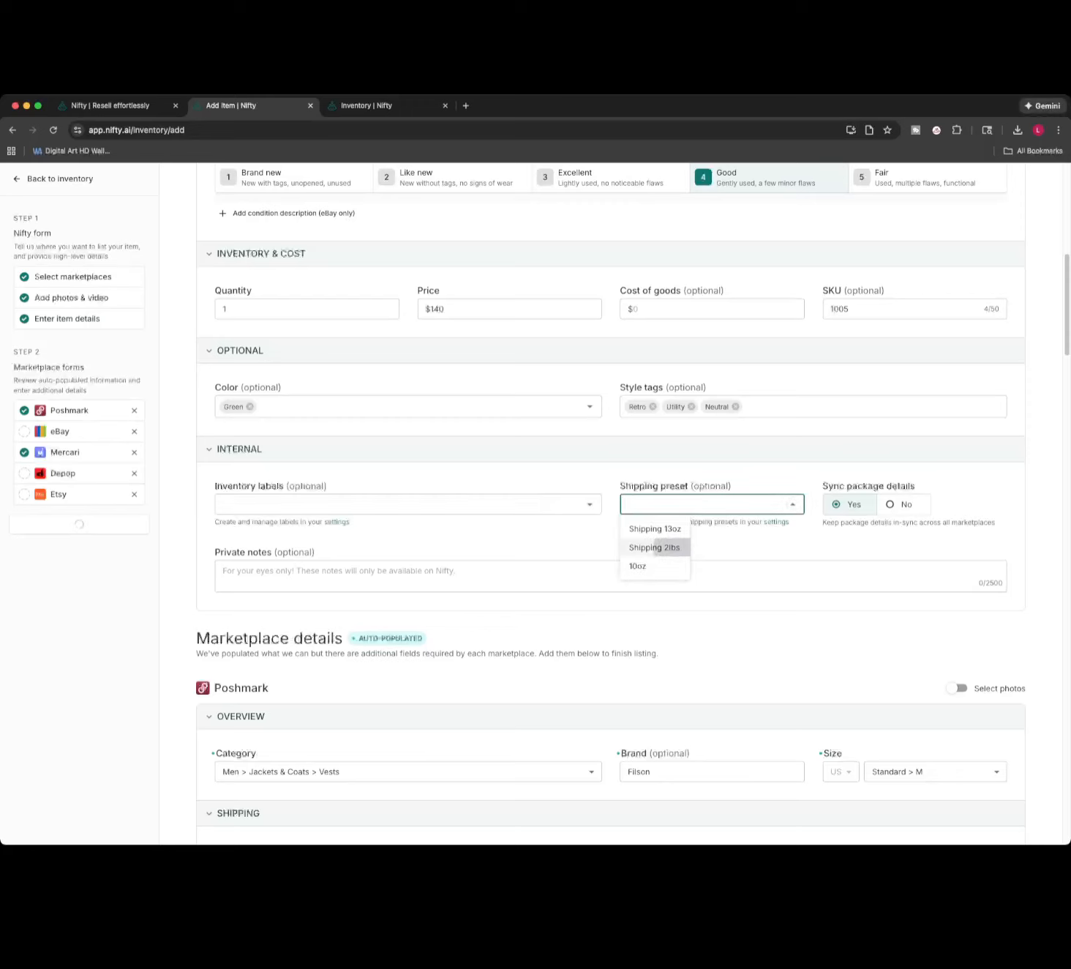
click(655, 547)
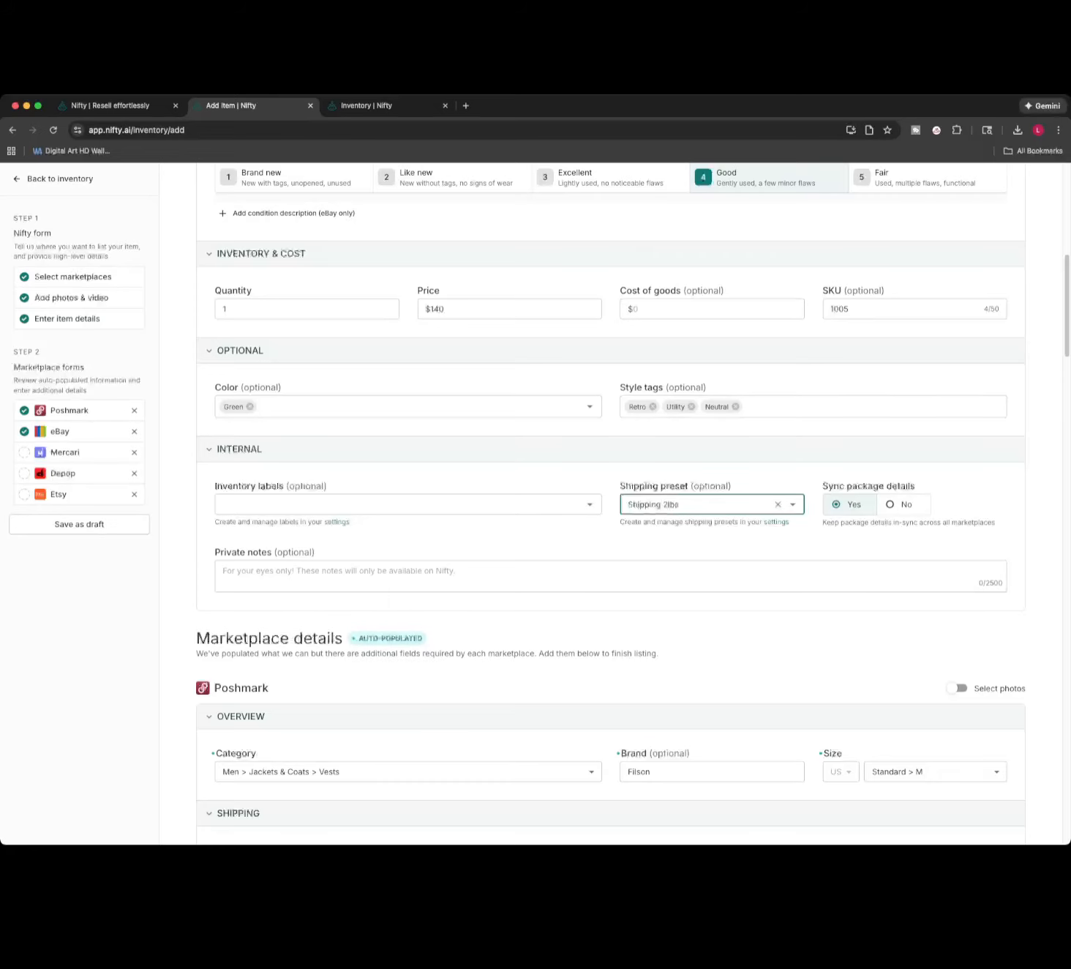
Clear the jacket/coat length in the eBay details and select Military Jacket as the style.
scroll(225, 556, down, 3)
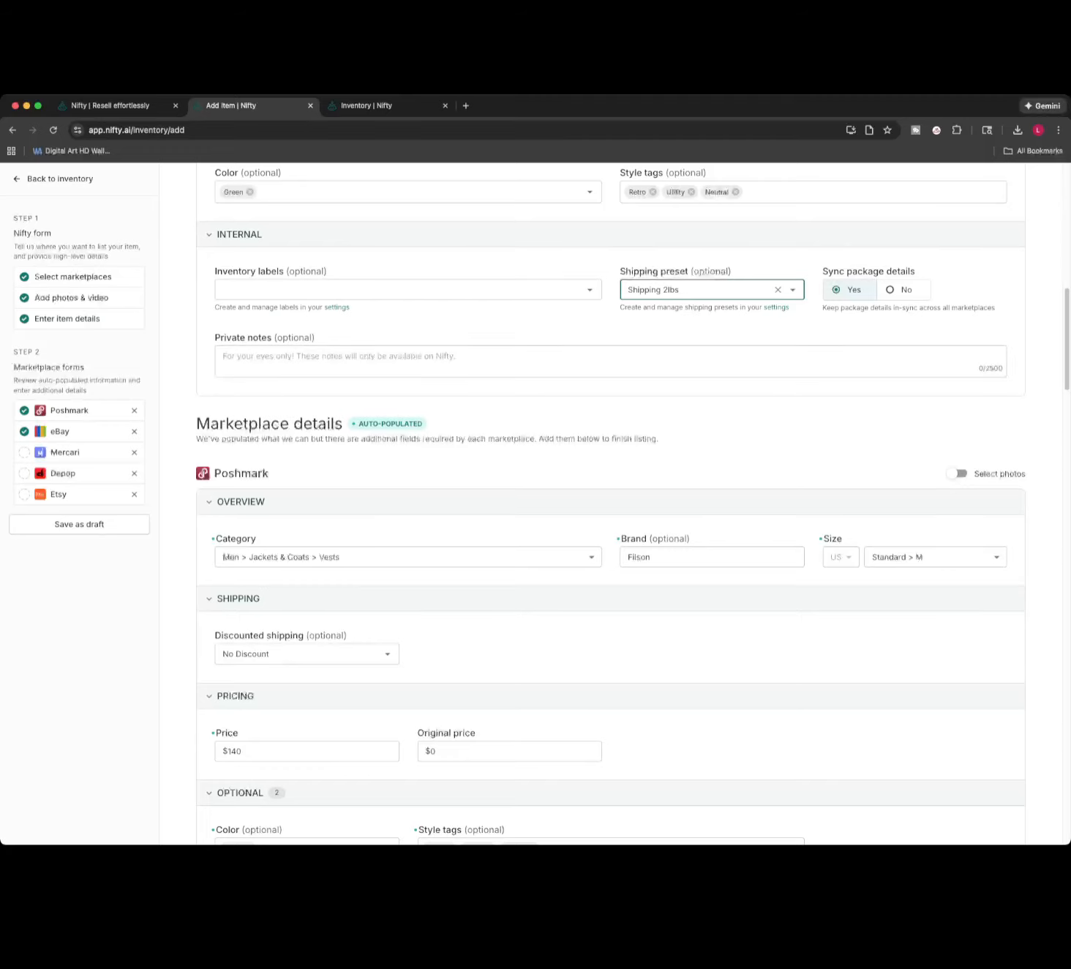
scroll(225, 557, down, 3)
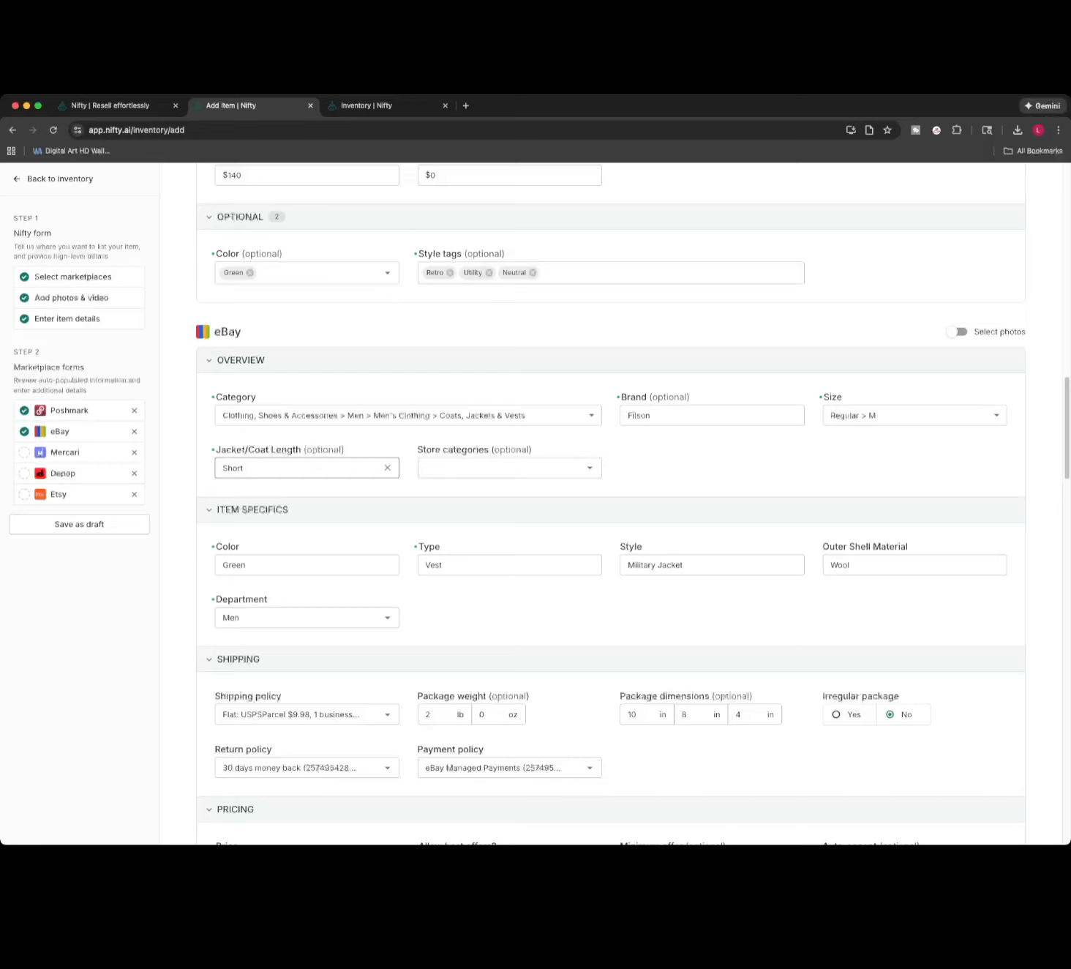
click(388, 468)
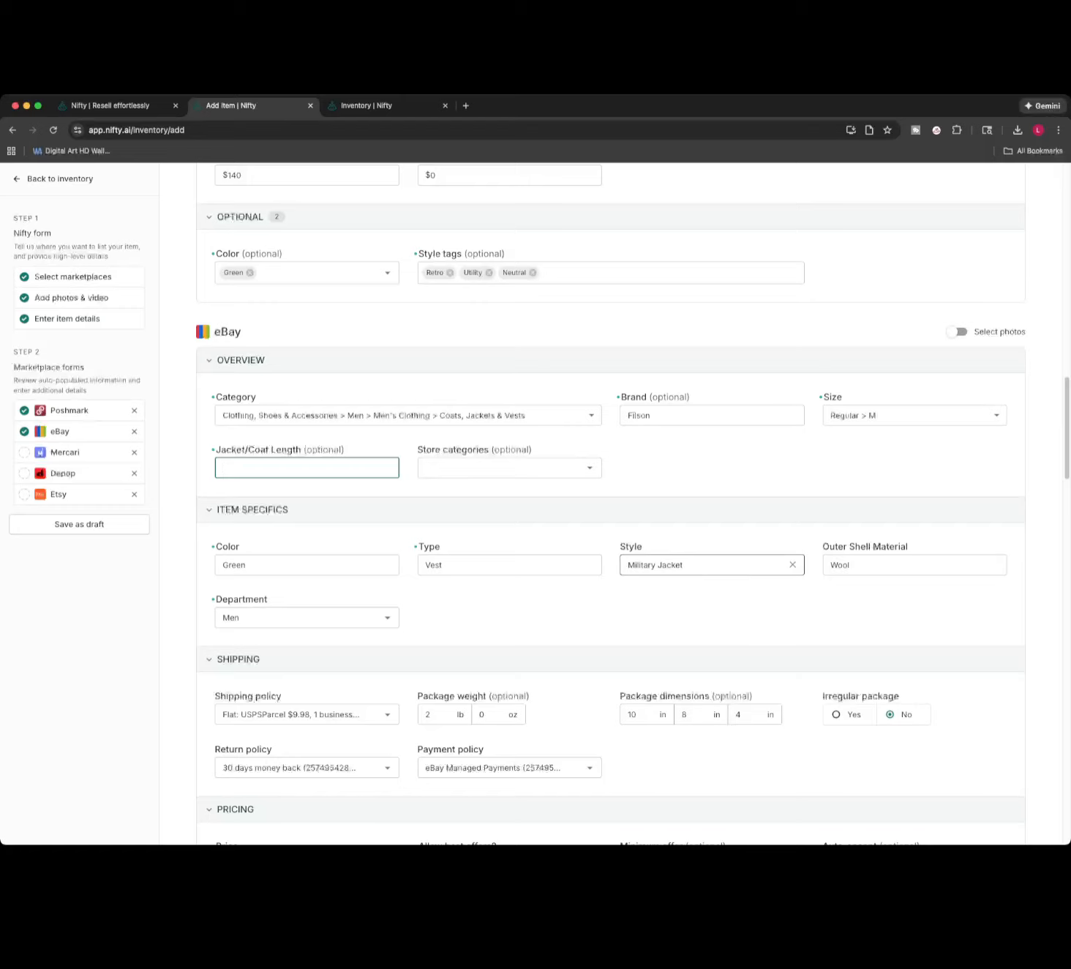
click(712, 565)
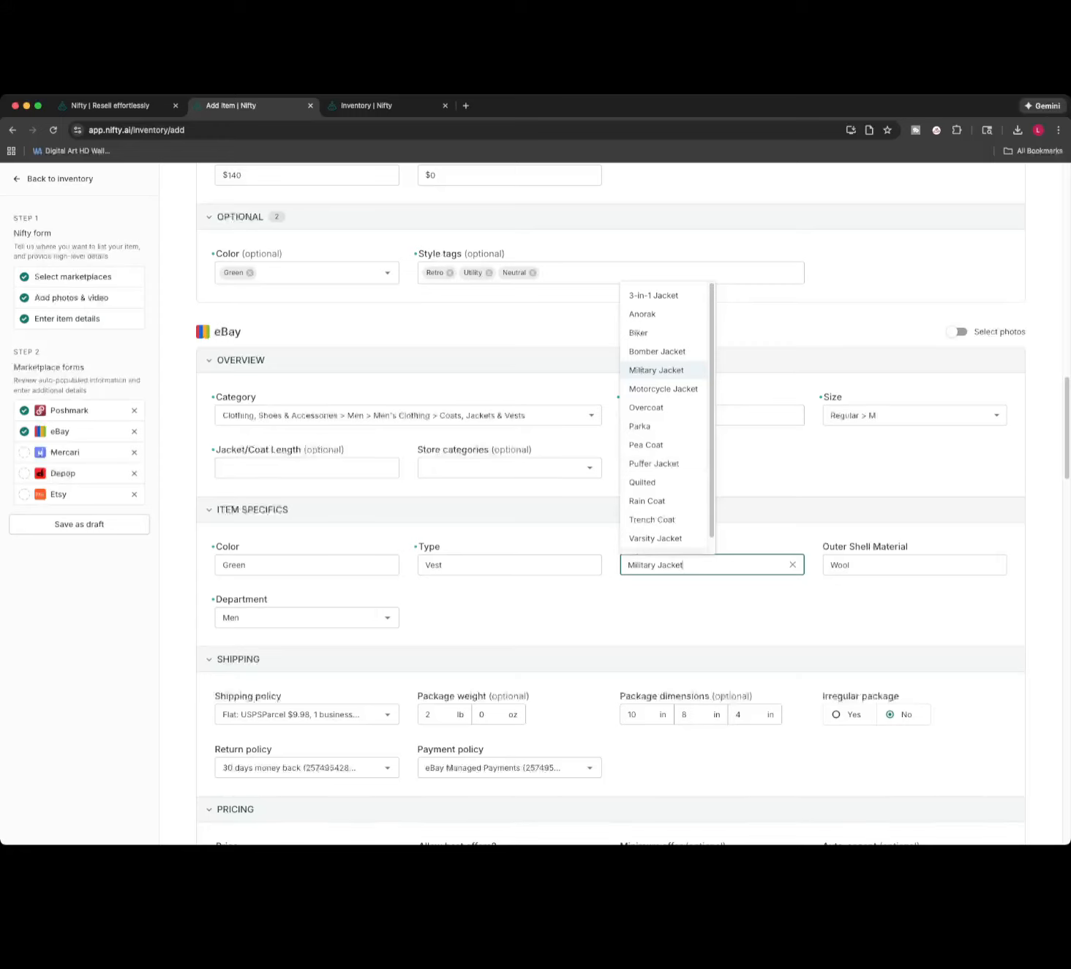
click(656, 370)
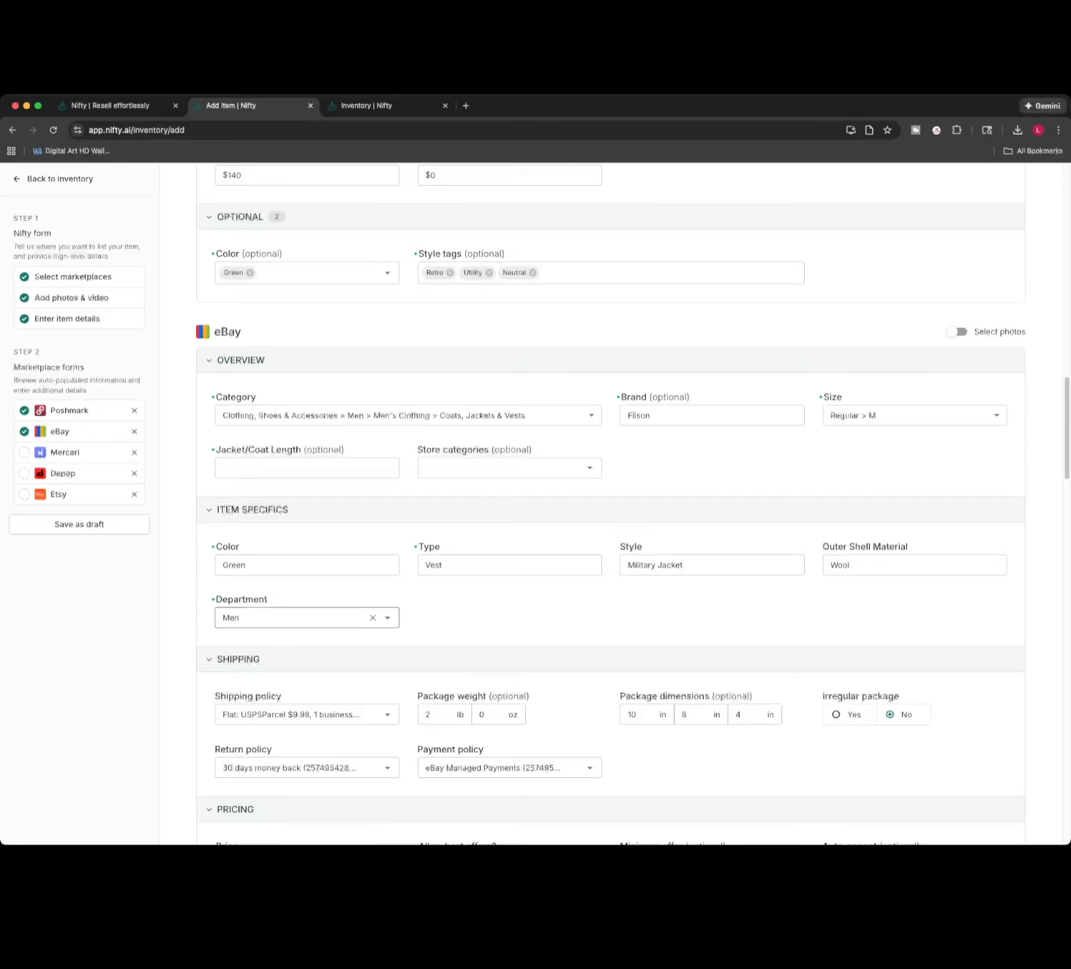
Check the available return policy and shipping policy options in the eBay shipping details.
scroll(611, 512, down, 3)
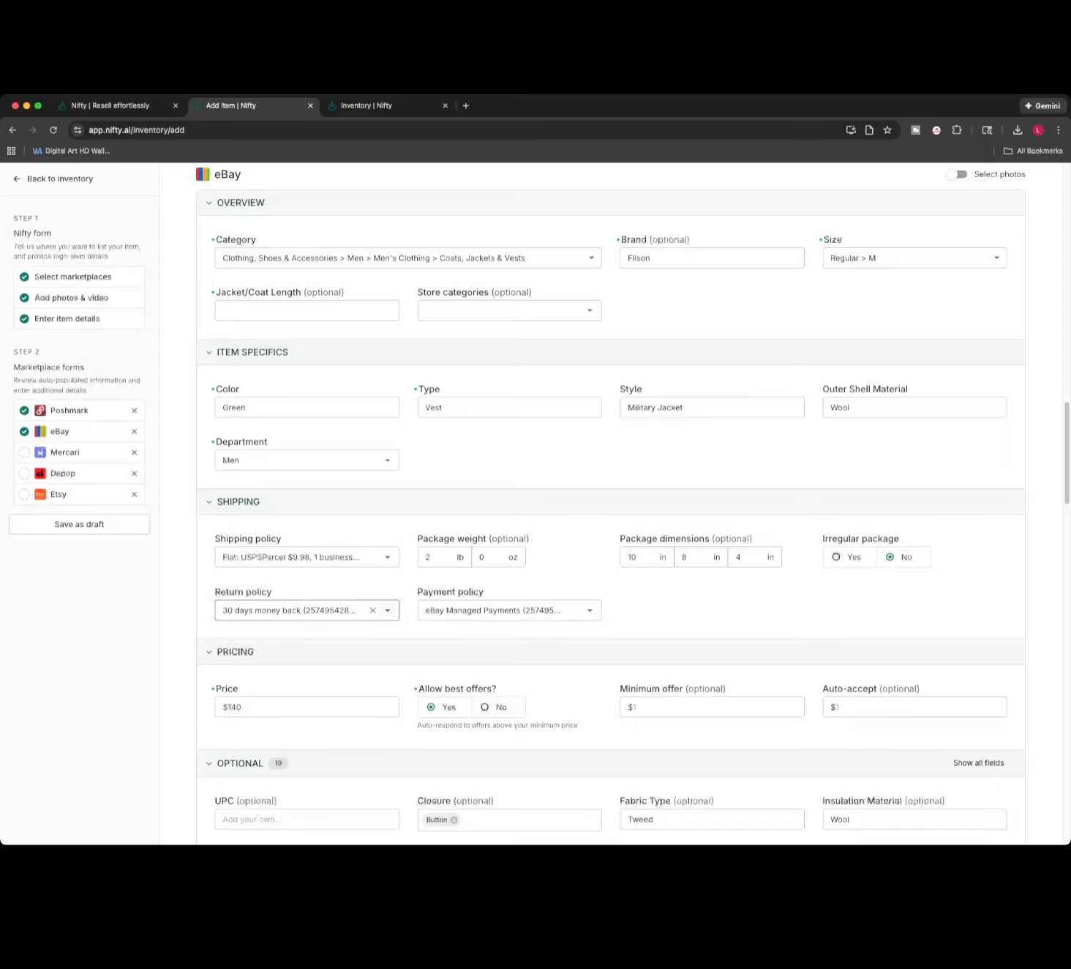
click(293, 609)
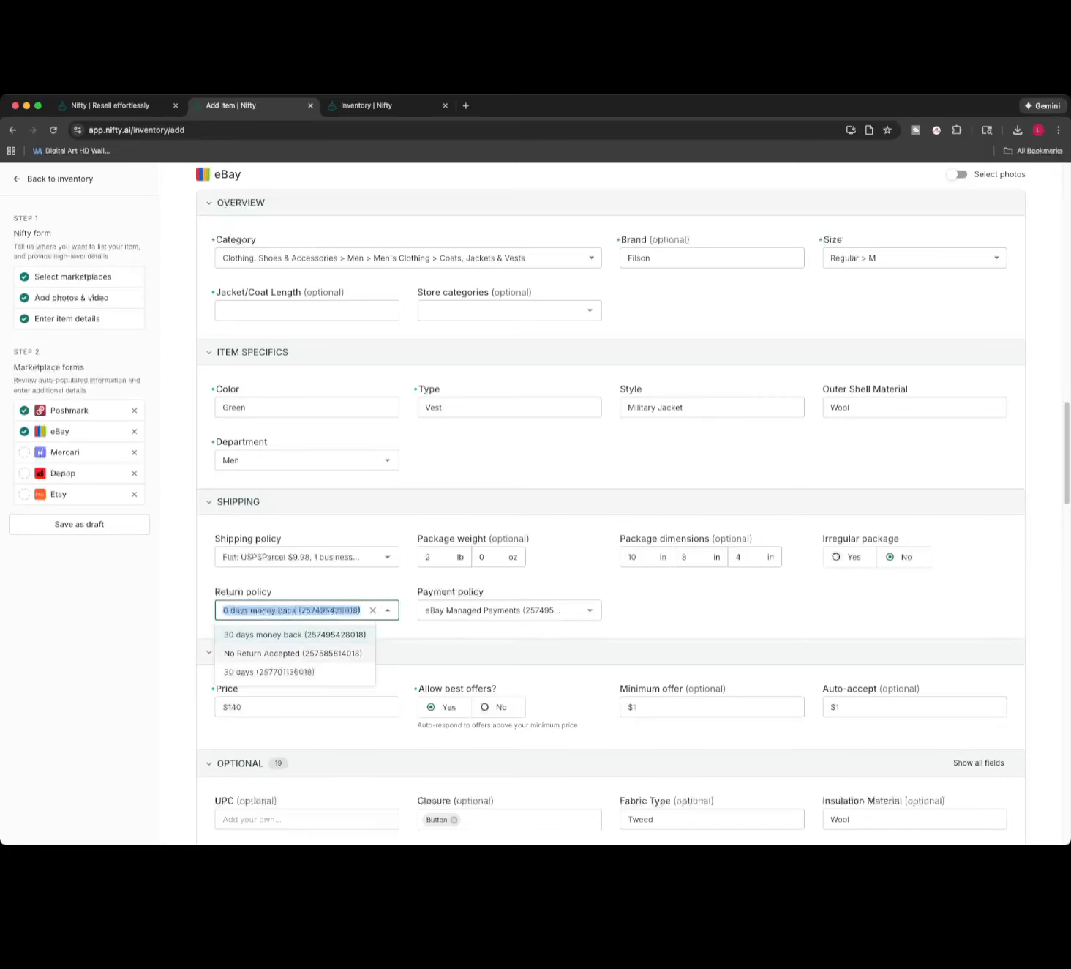
click(439, 635)
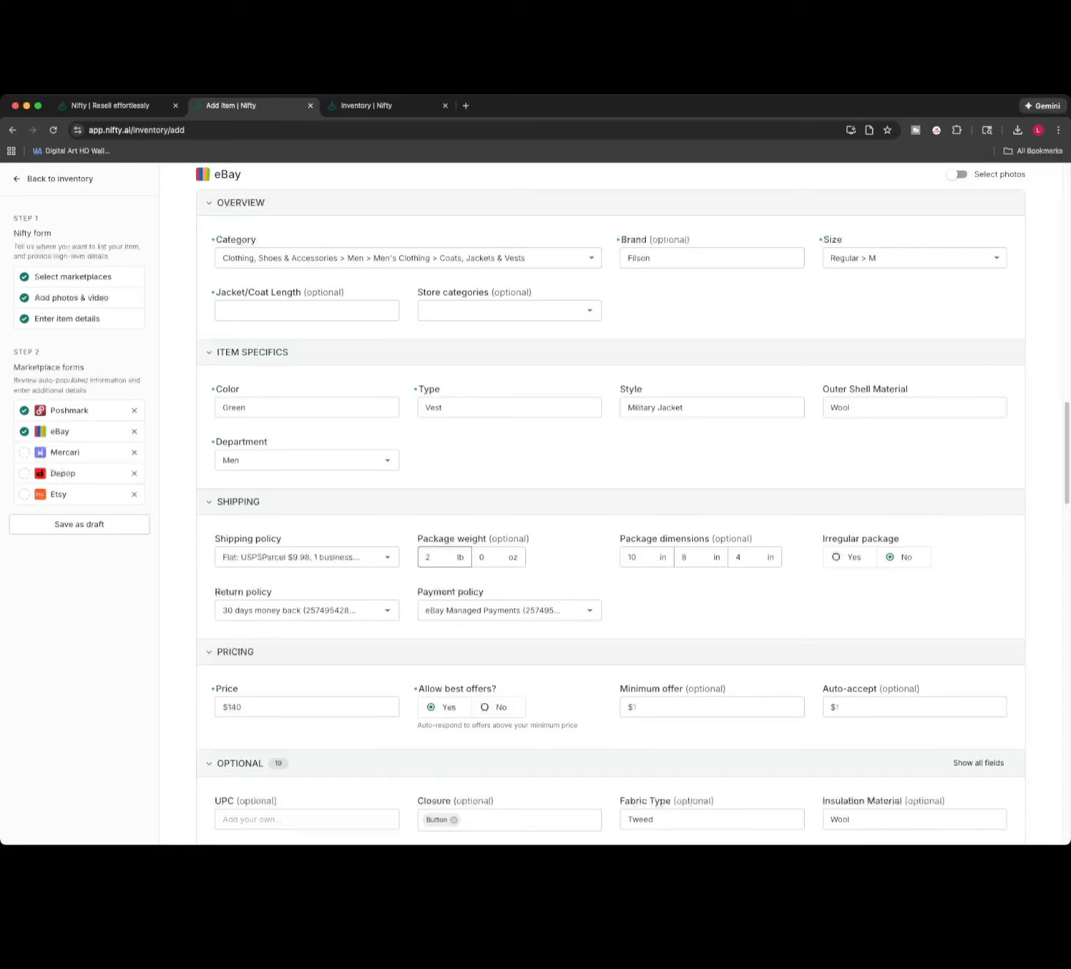
click(293, 557)
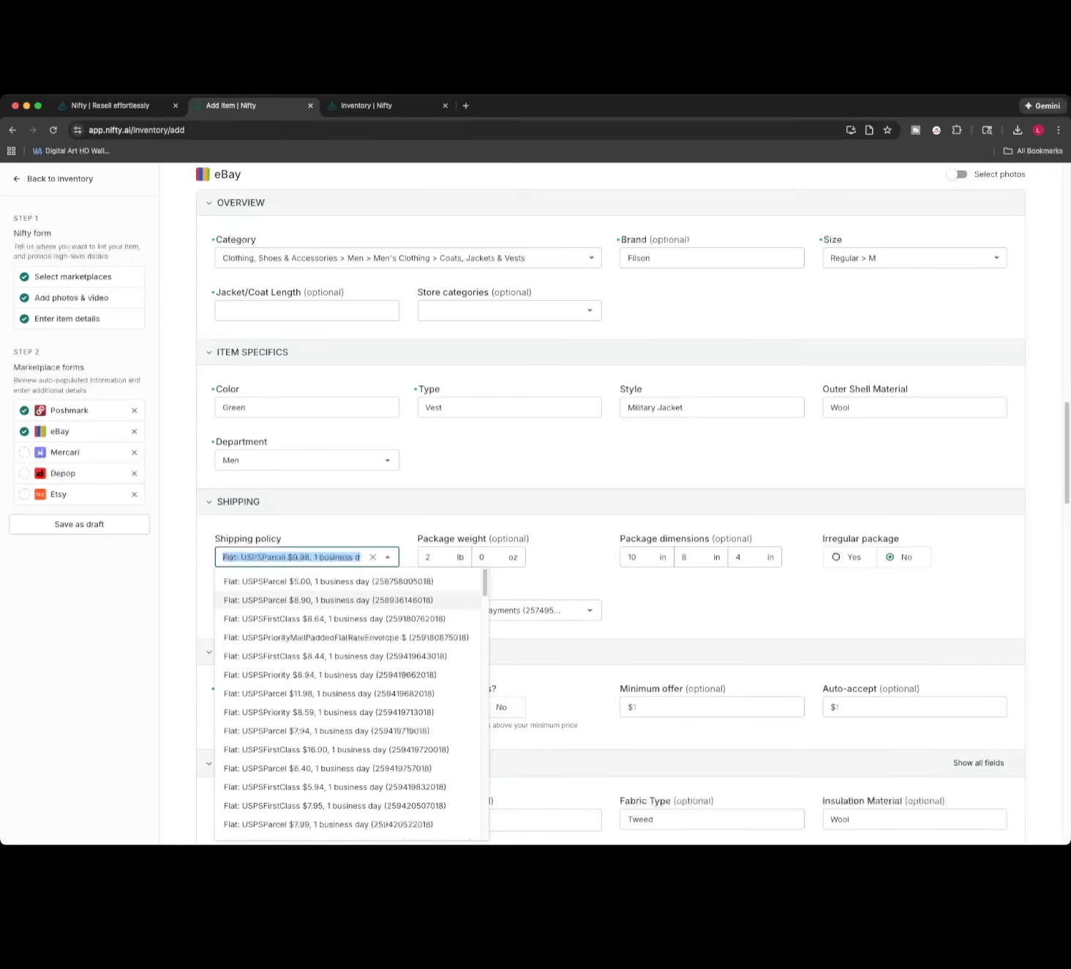
click(681, 606)
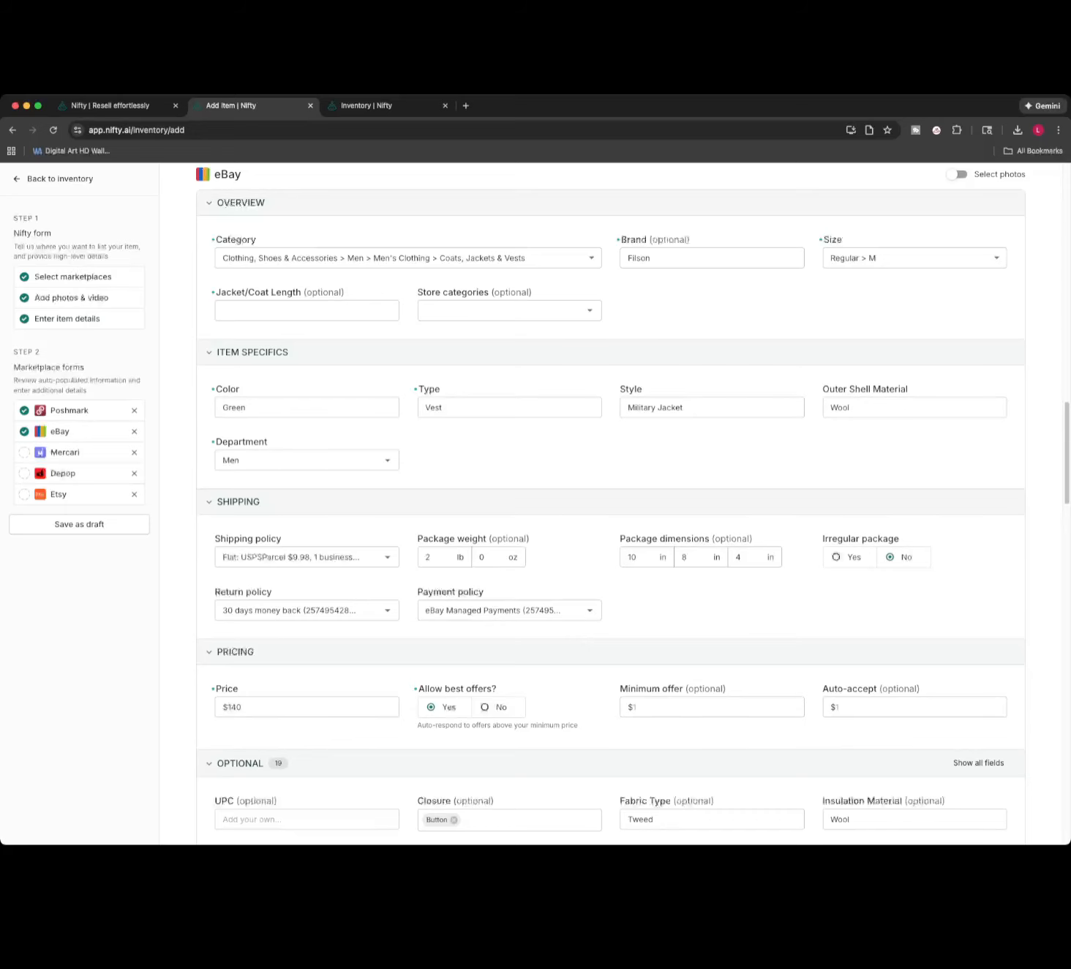
Set the vest's eBay price to $174.
scroll(611, 505, down, 3)
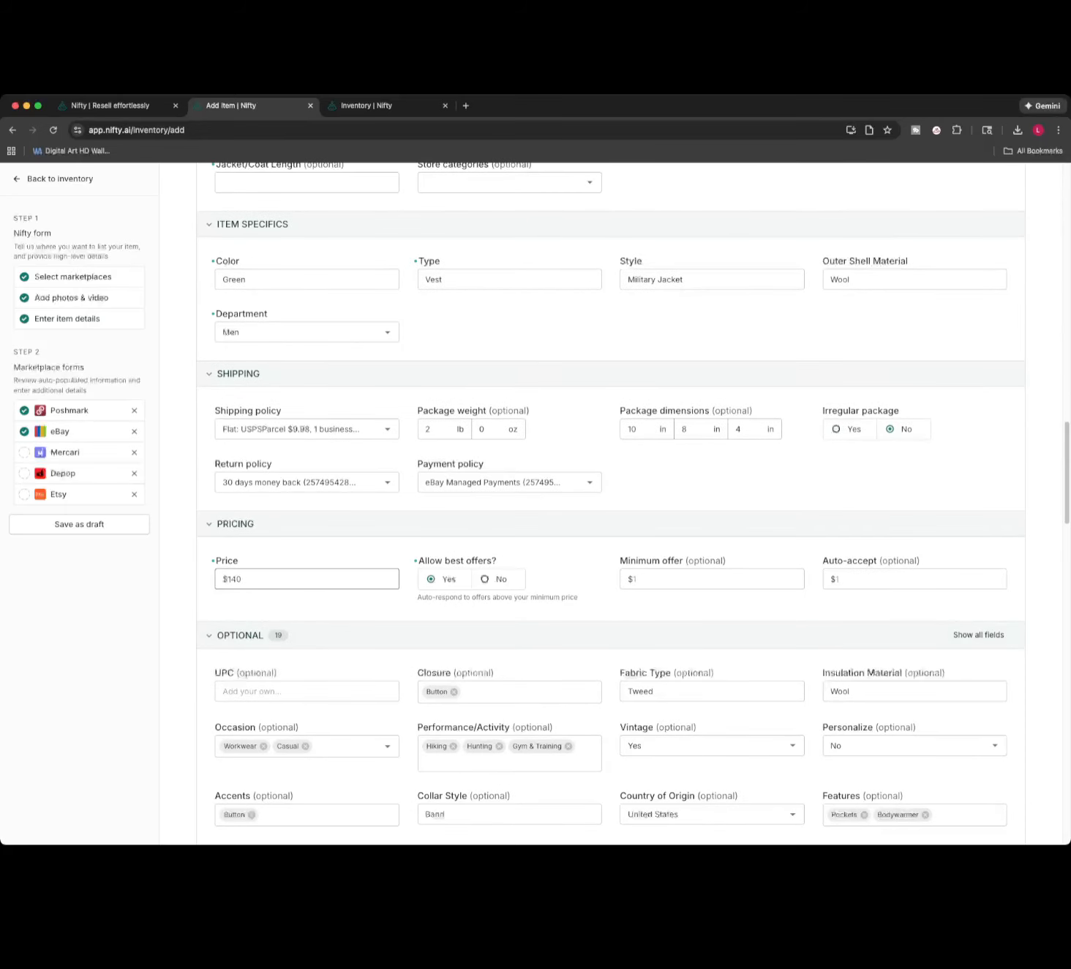
drag(256, 578, 226, 579)
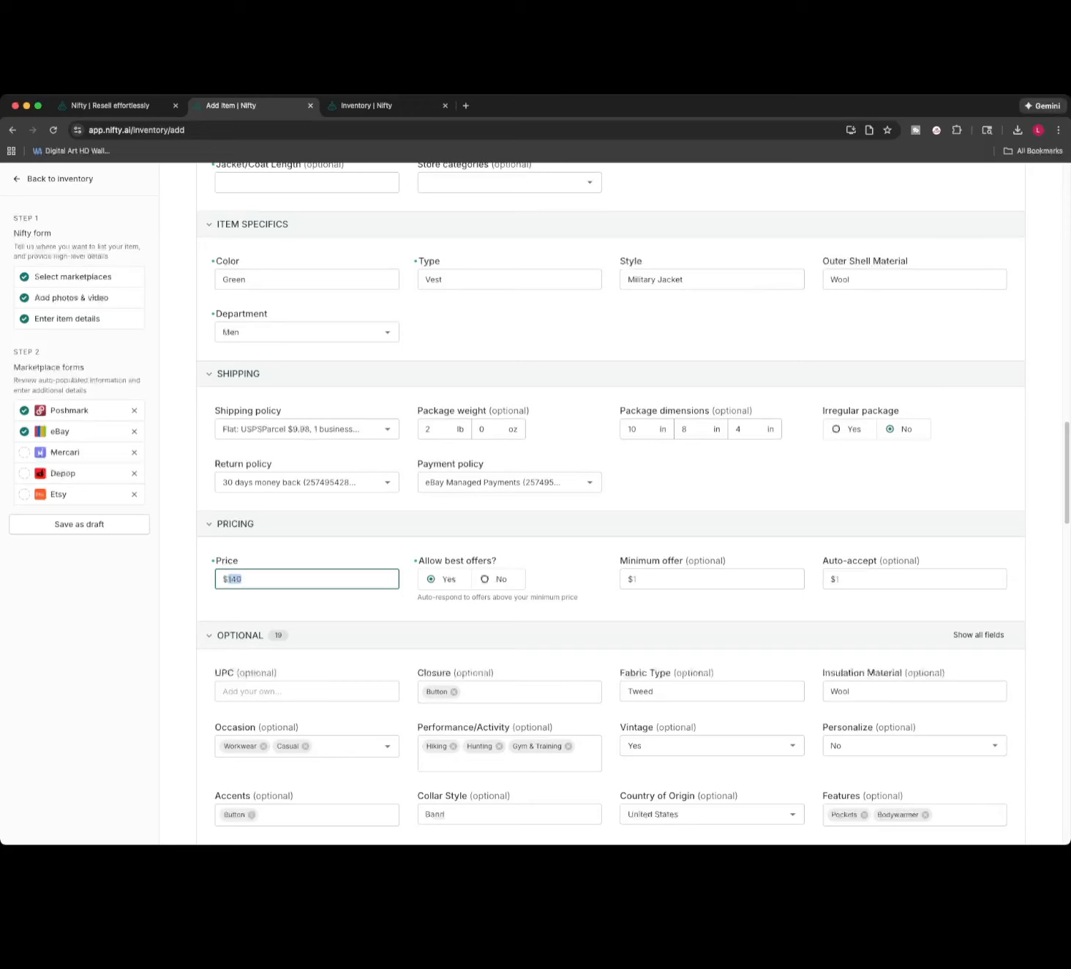
text(174)
Remove Gym & Training from the eBay performance/activity values and Bodywarmer from the features.
scroll(611, 505, down, 3)
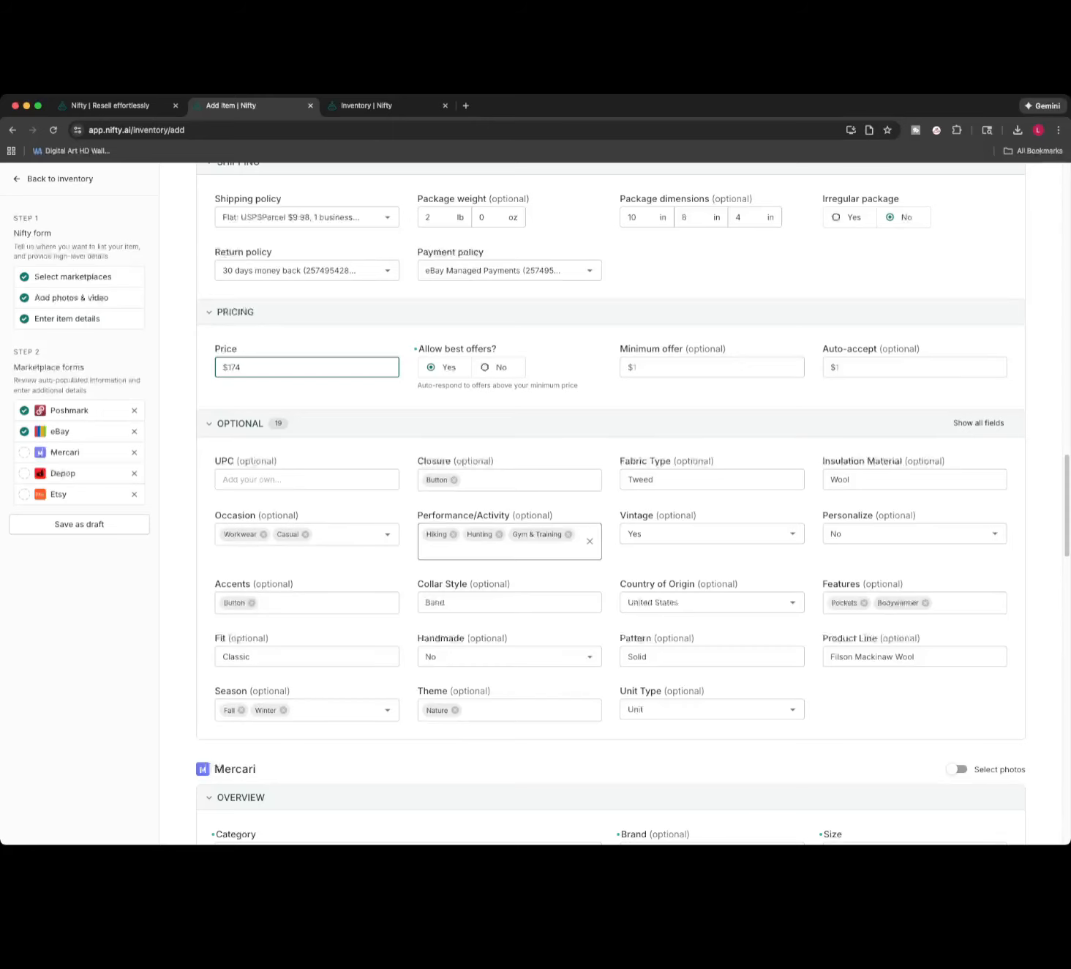
click(568, 534)
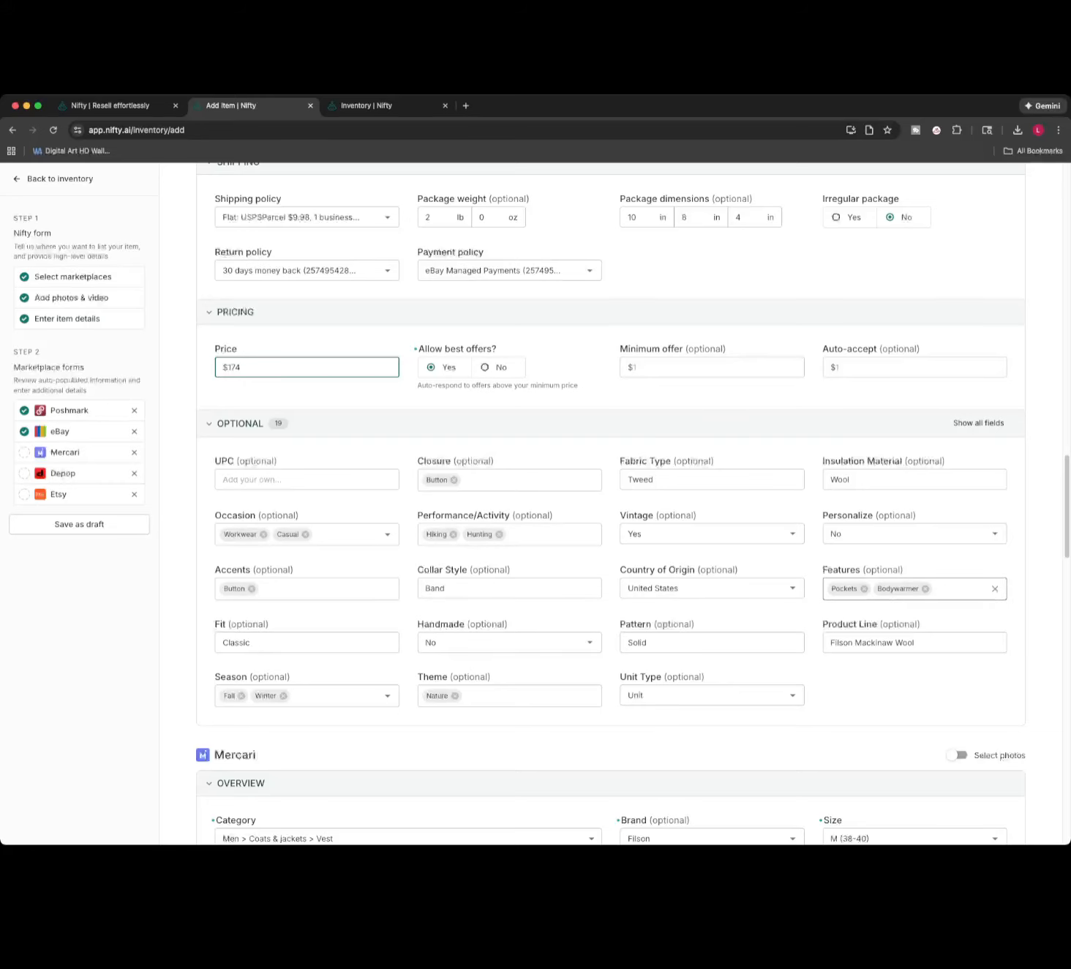
click(926, 588)
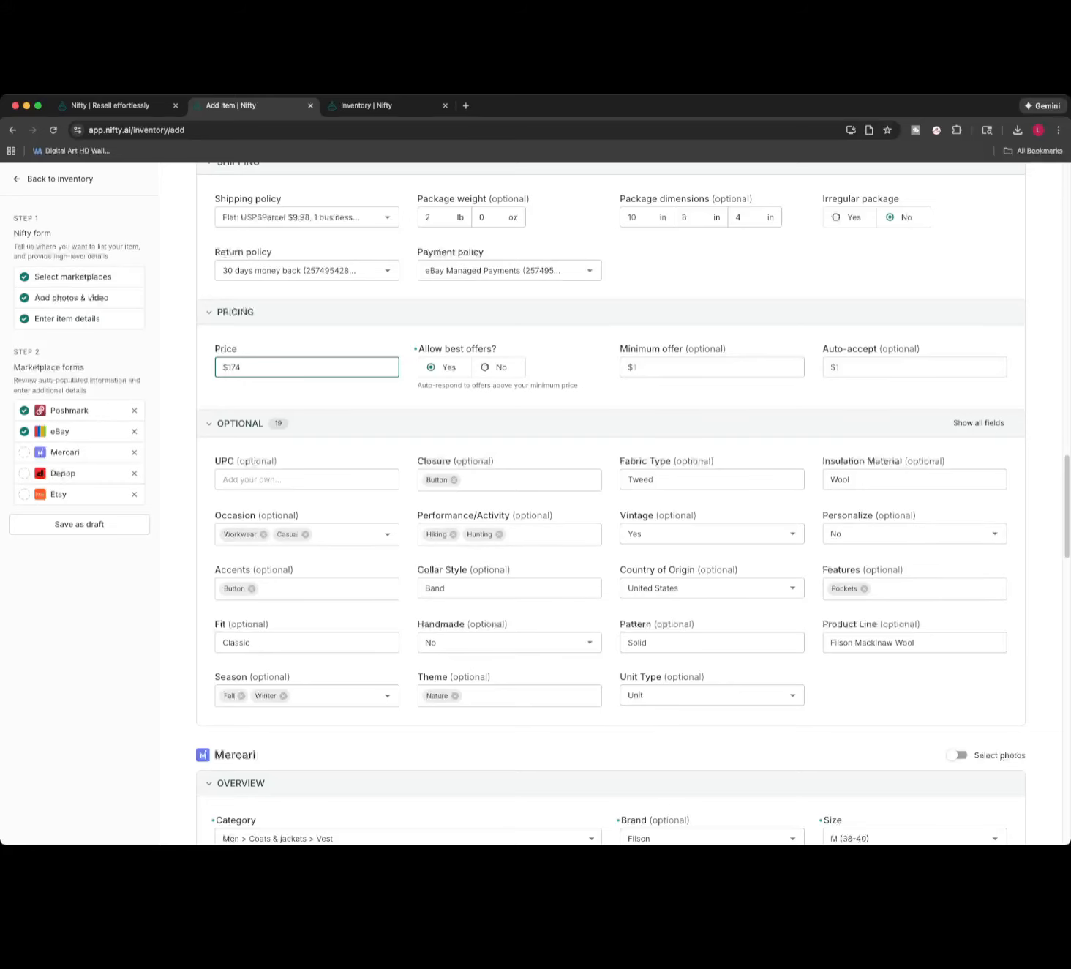
Clear the insulation material and the collar style in the eBay optional details.
click(995, 479)
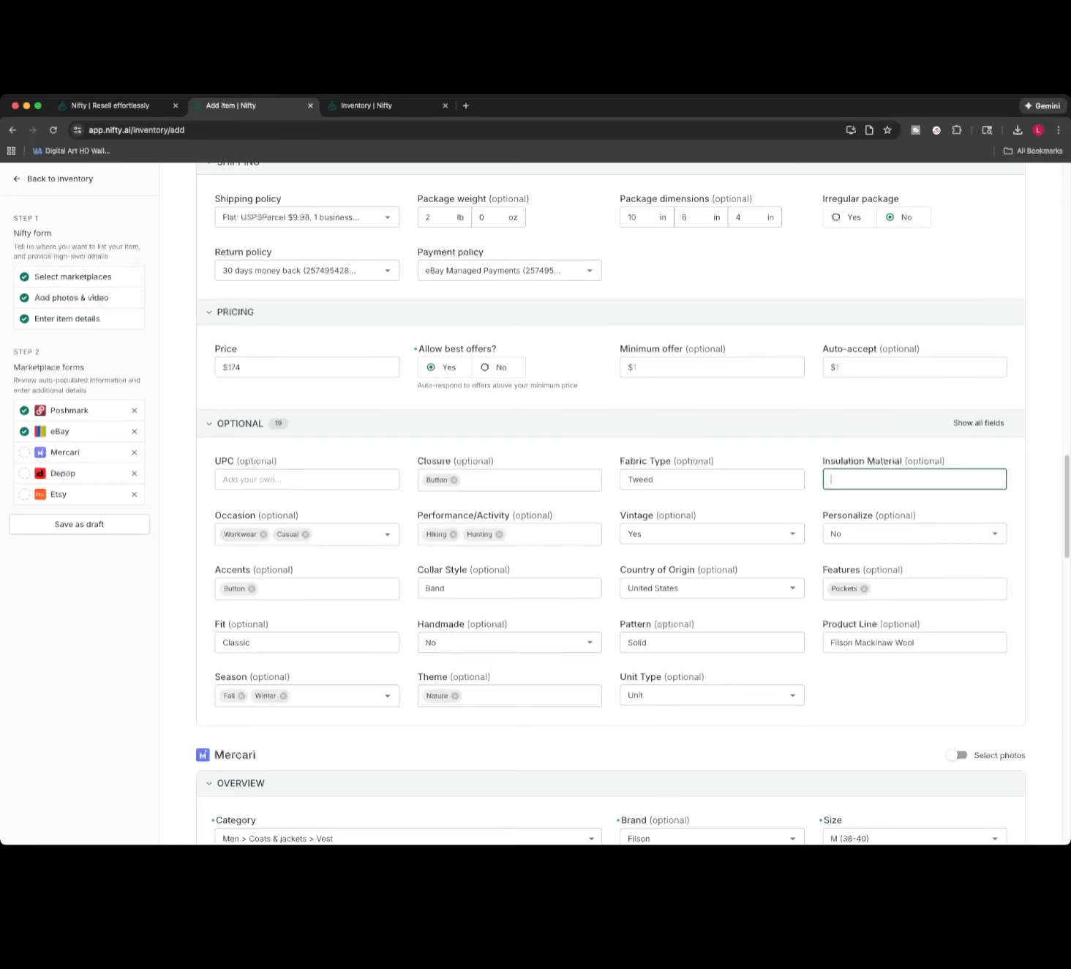
scroll(512, 535, down, 3)
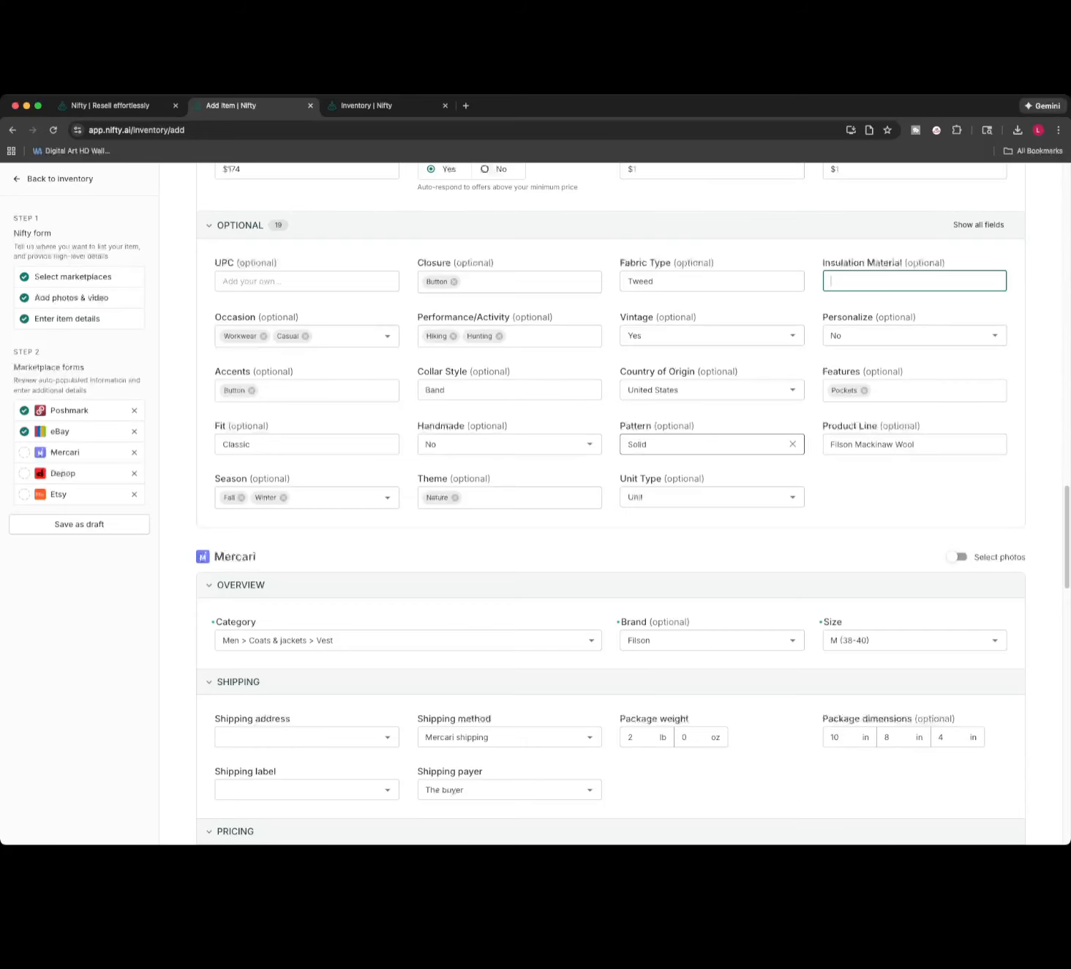
scroll(712, 444, up, 3)
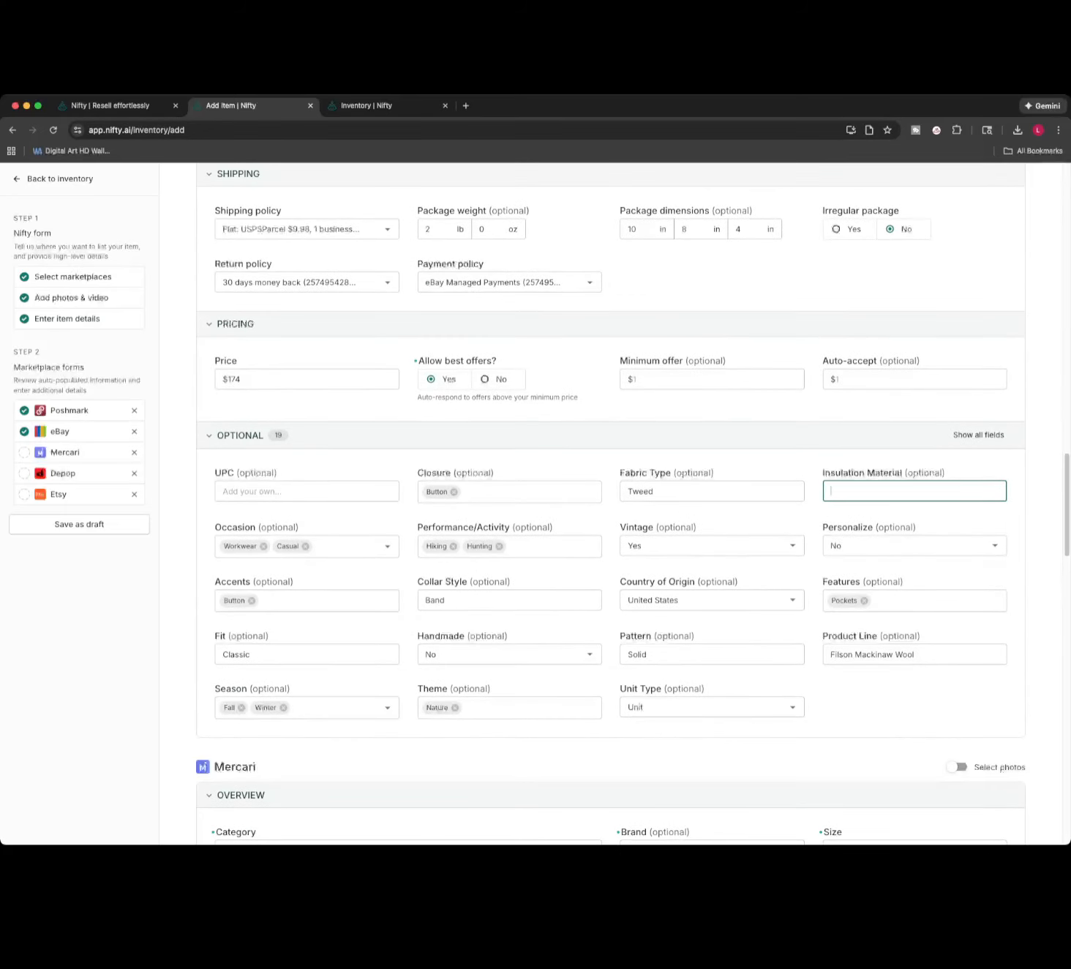
scroll(512, 501, down, 3)
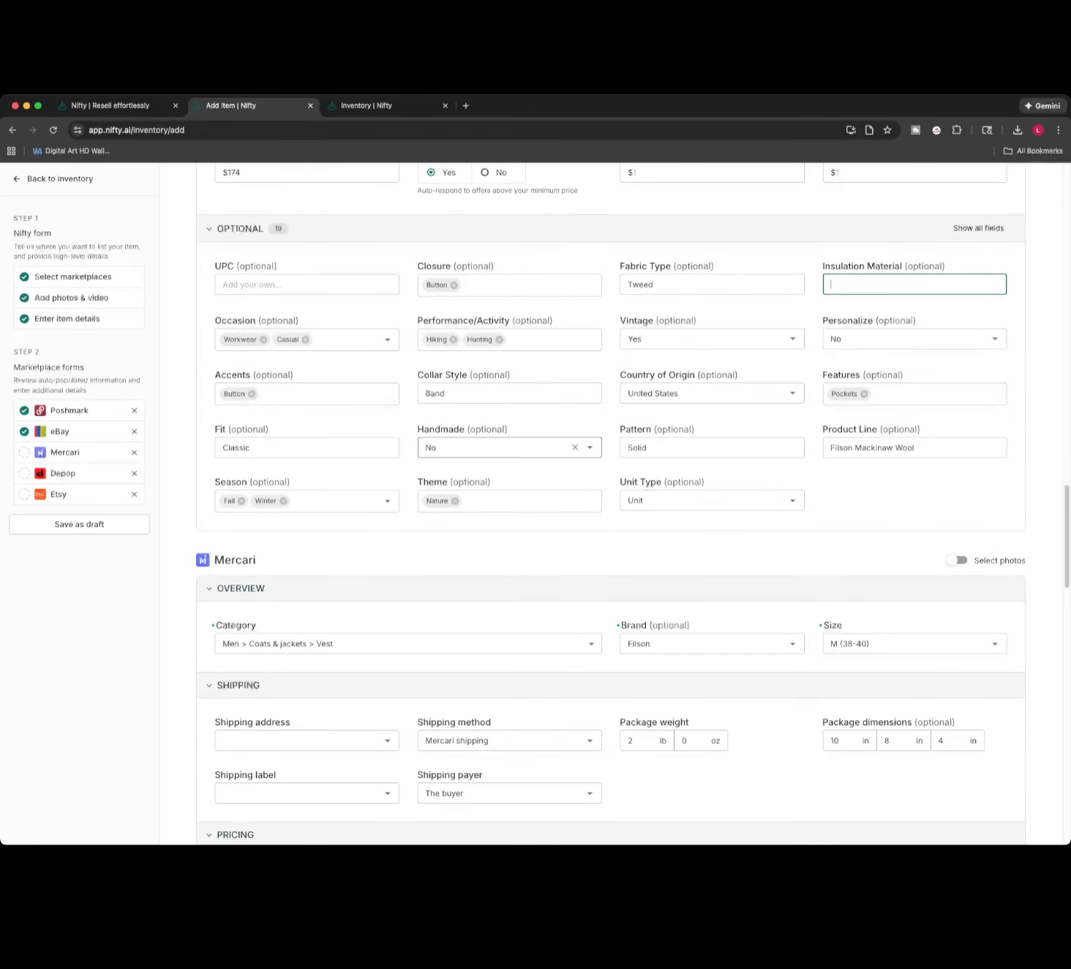
scroll(512, 446, down, 3)
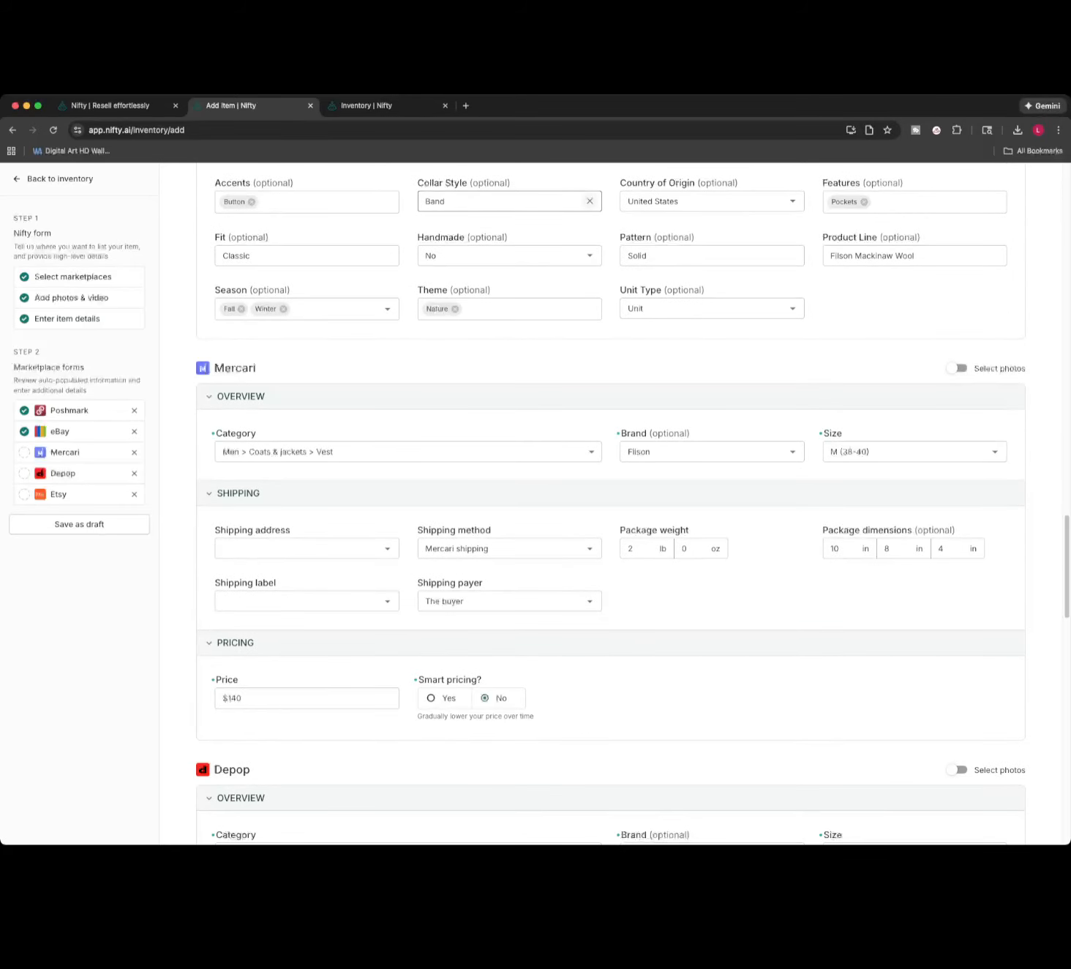
click(589, 201)
Select the saved shipping address and the UPS Ground Saver - $7.97 label for Mercari, keeping the buyer as shipping payer.
scroll(513, 439, down, 1)
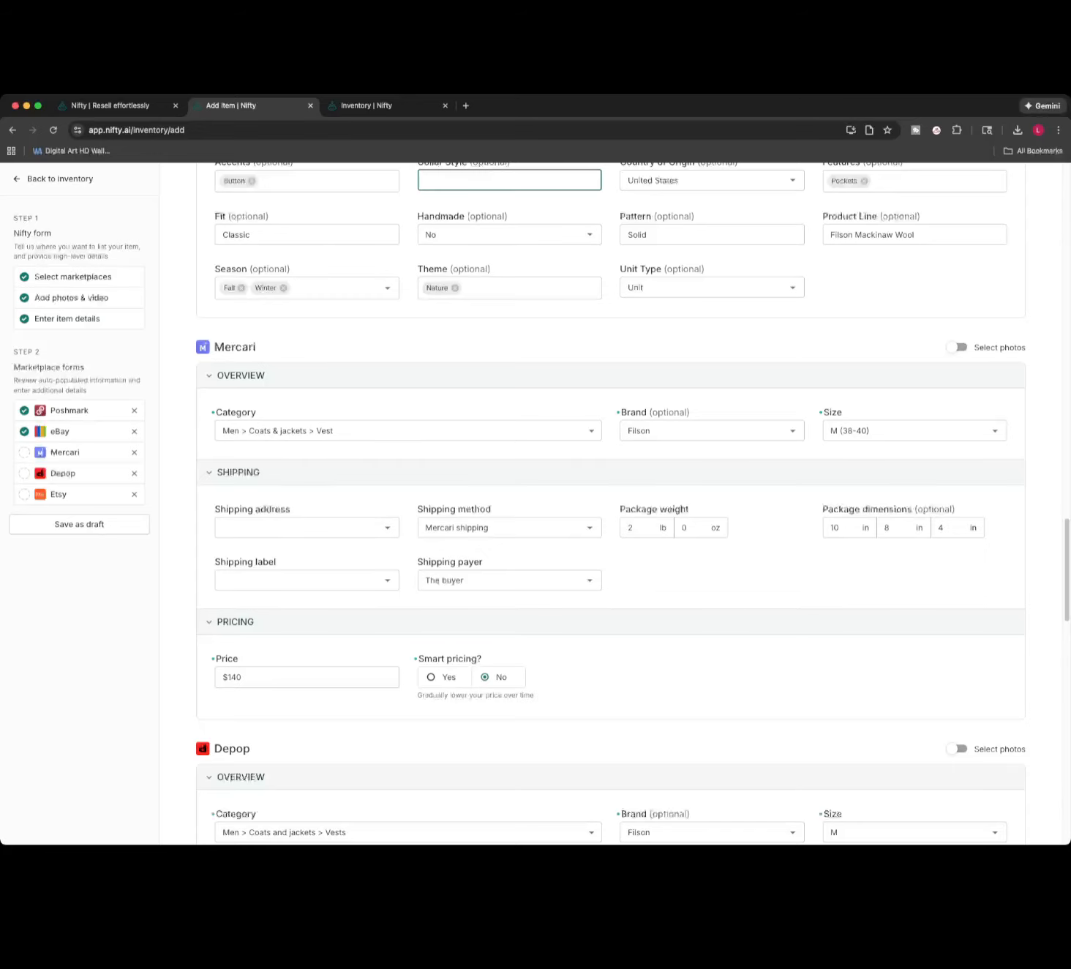
scroll(512, 366, down, 2)
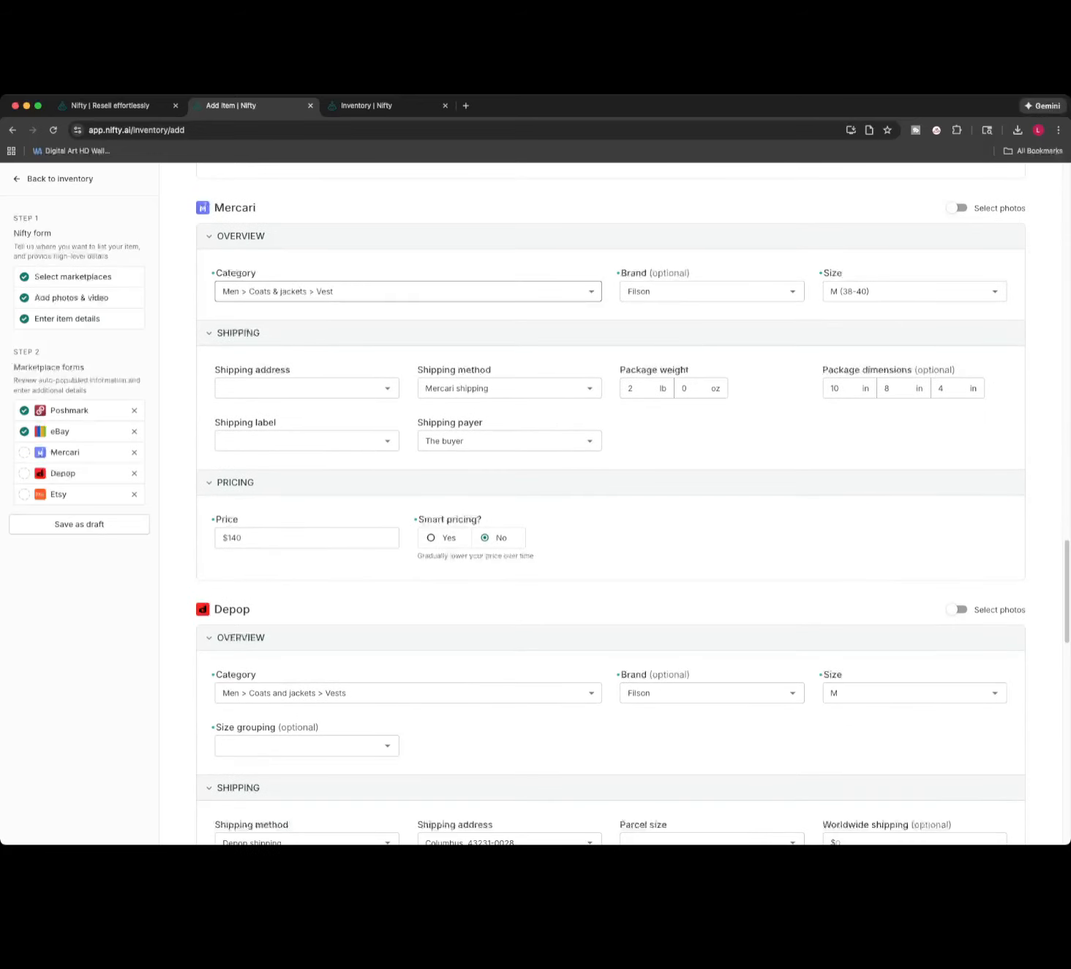
click(388, 388)
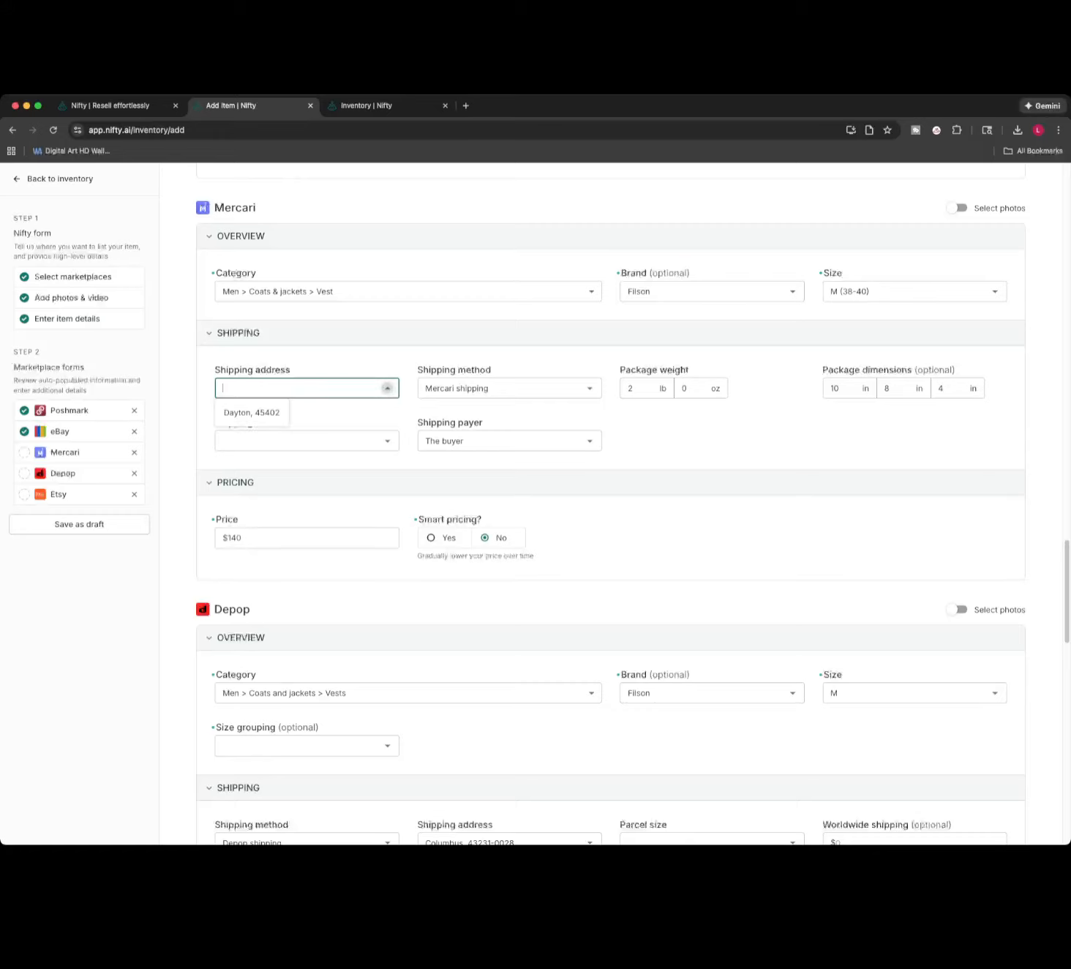
click(252, 412)
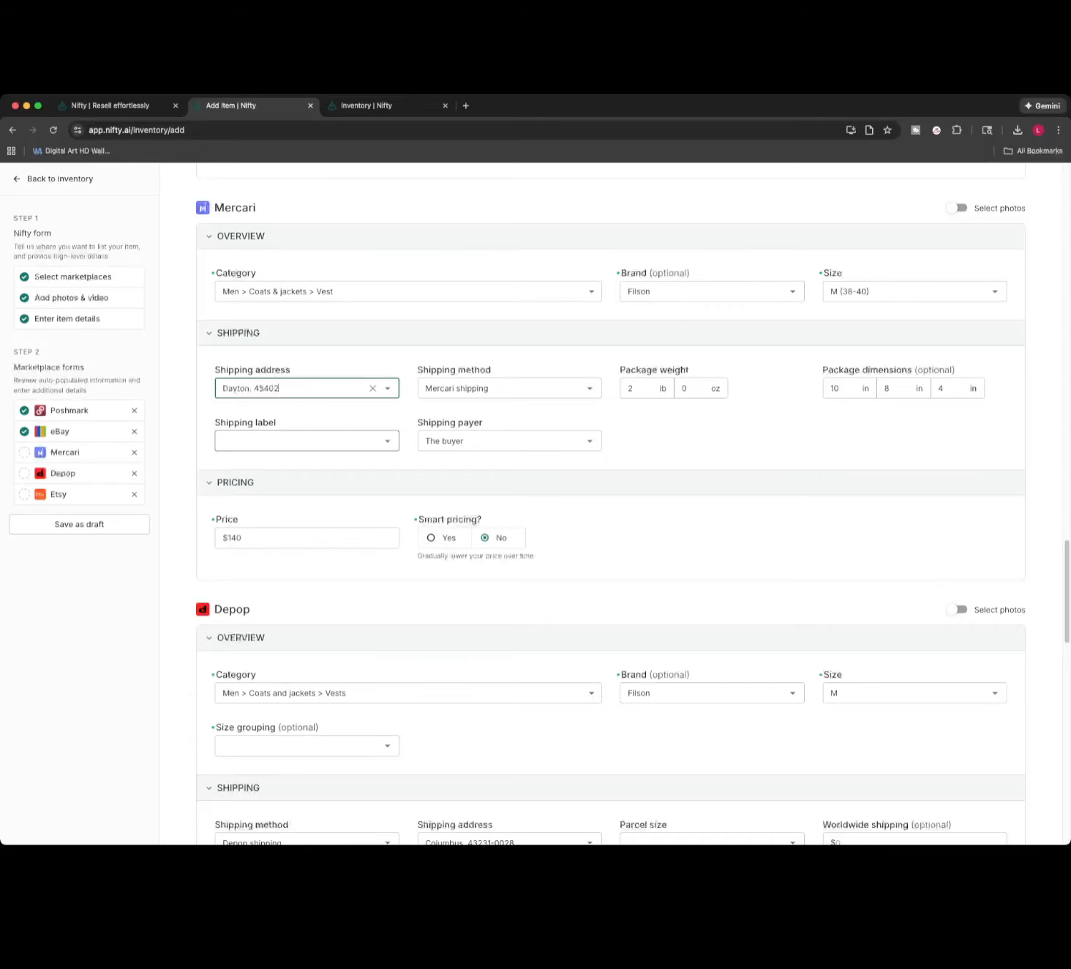
click(306, 441)
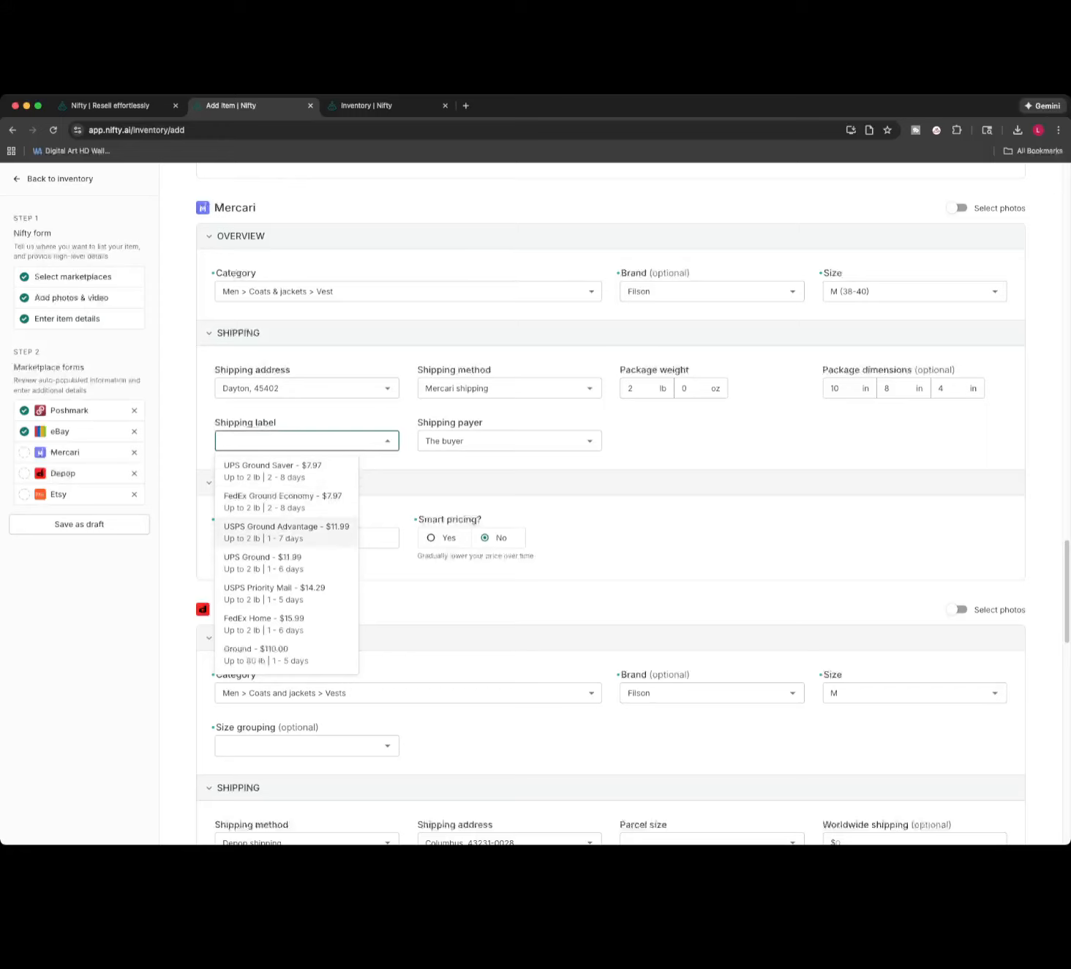
click(324, 471)
click(589, 441)
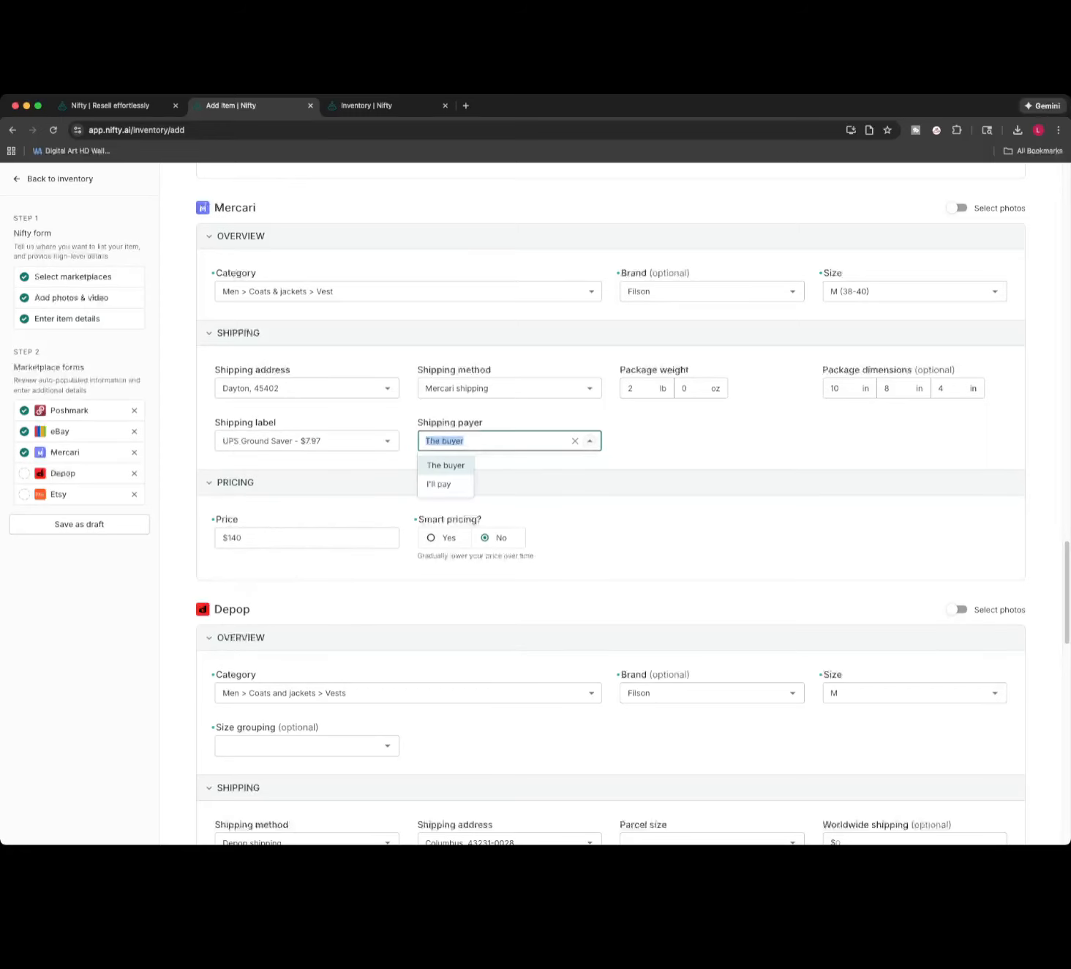
click(662, 444)
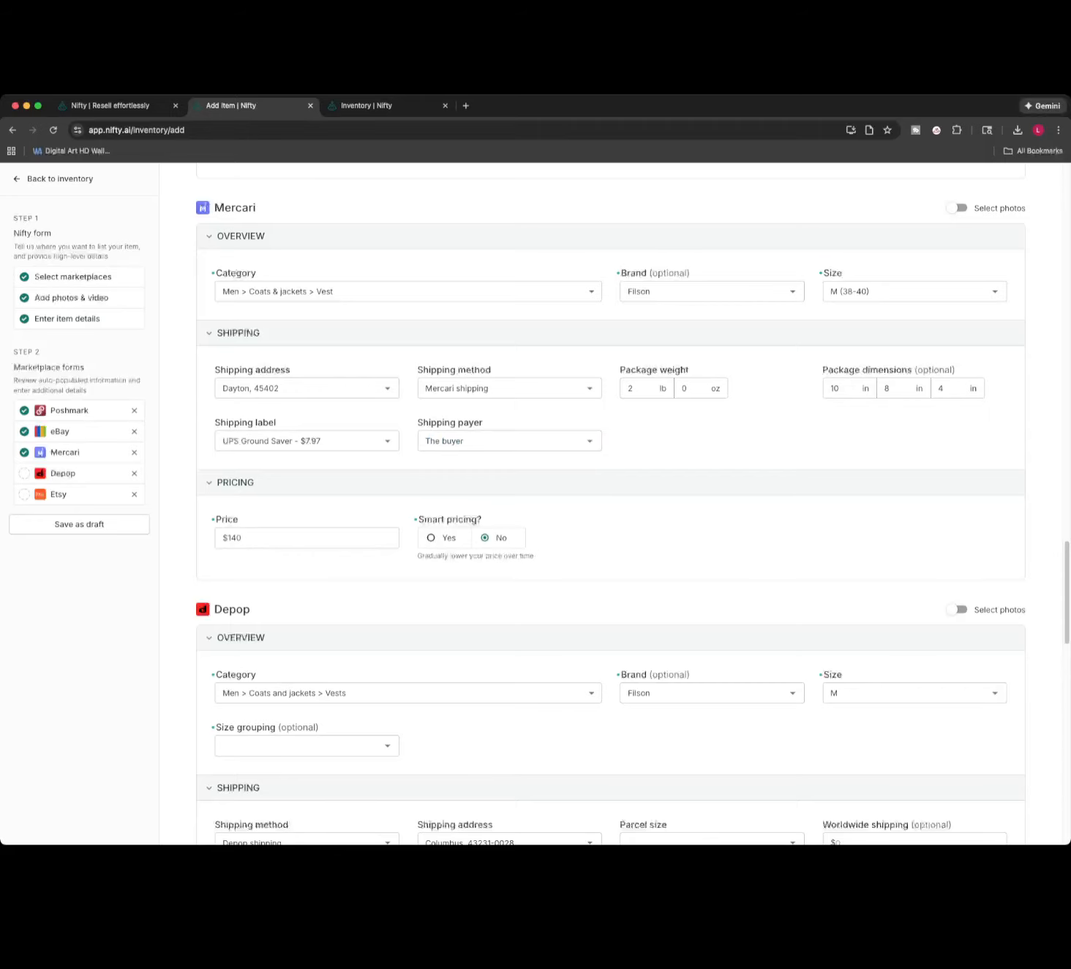
Set the Depop parcel size to Large - $11.99.
scroll(611, 505, down, 1)
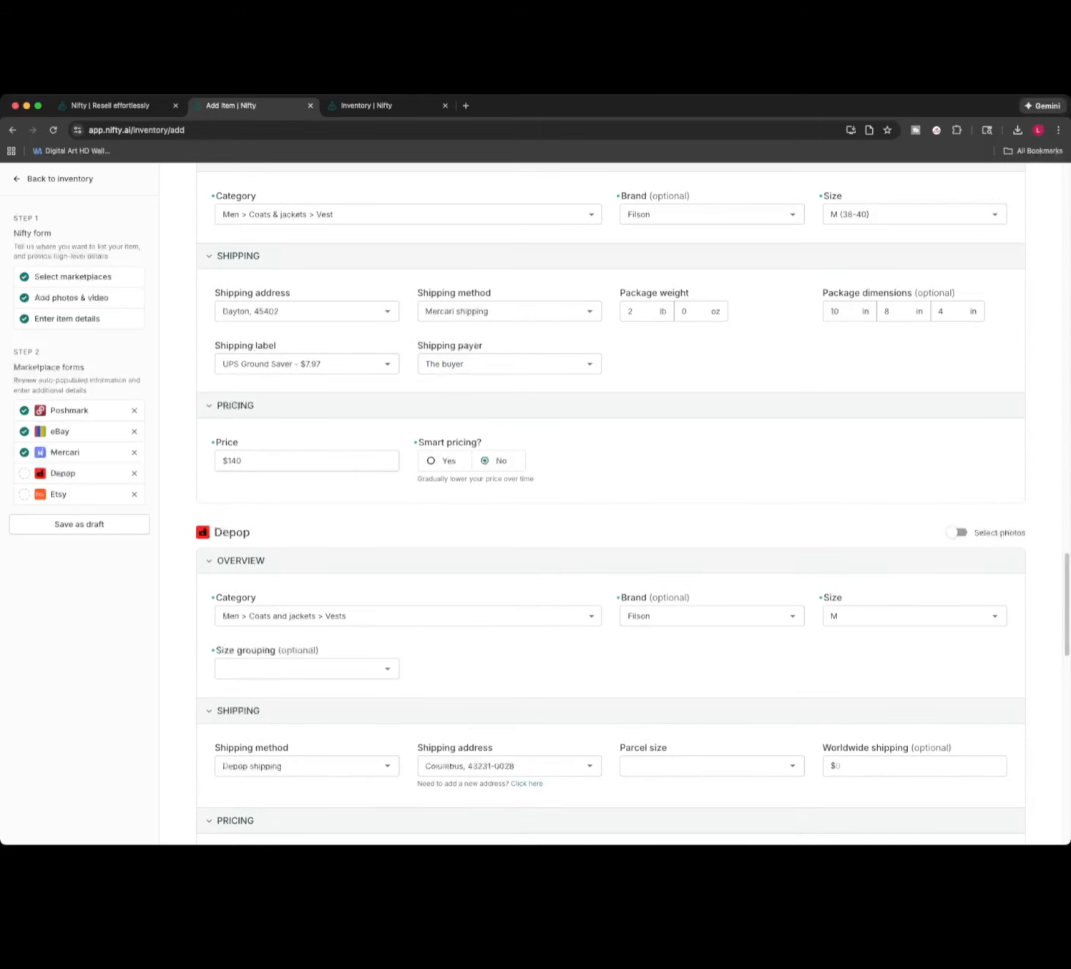
scroll(633, 505, down, 1)
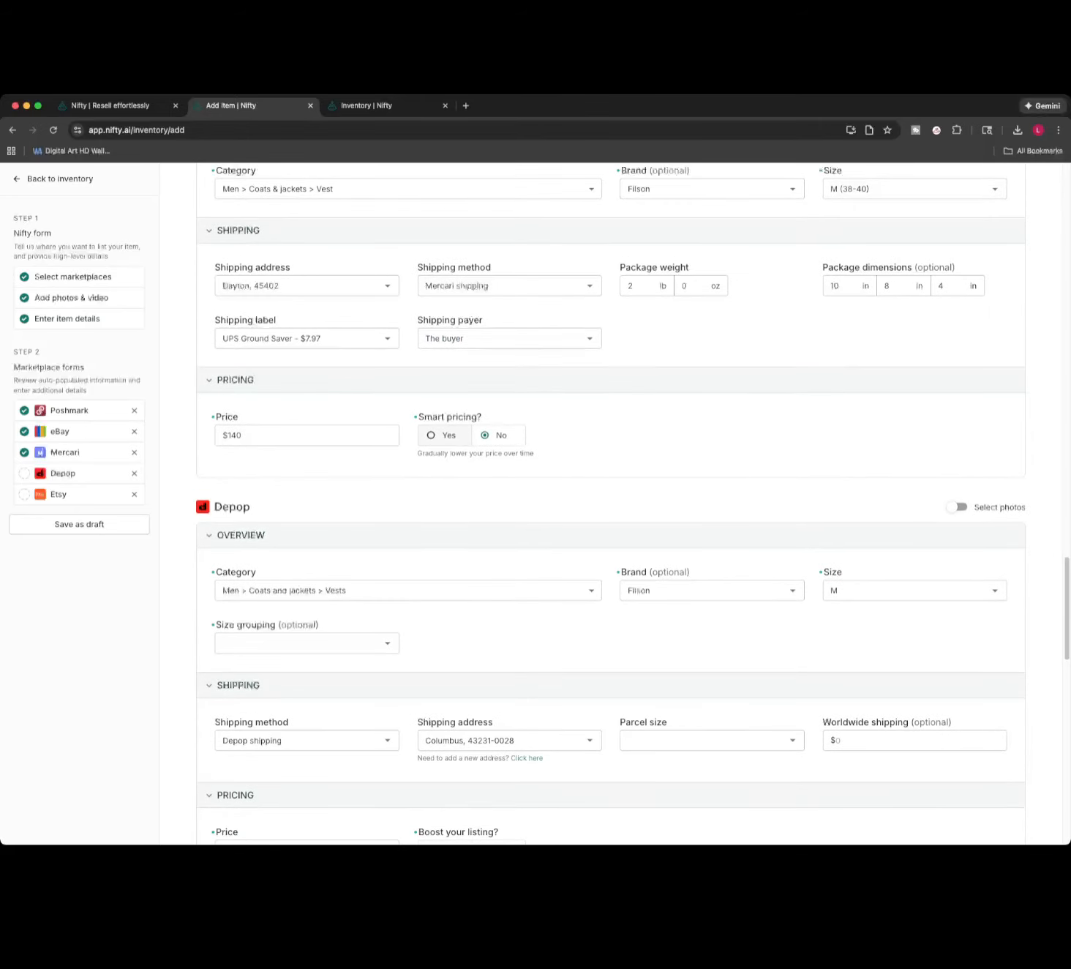
scroll(611, 504, down, 3)
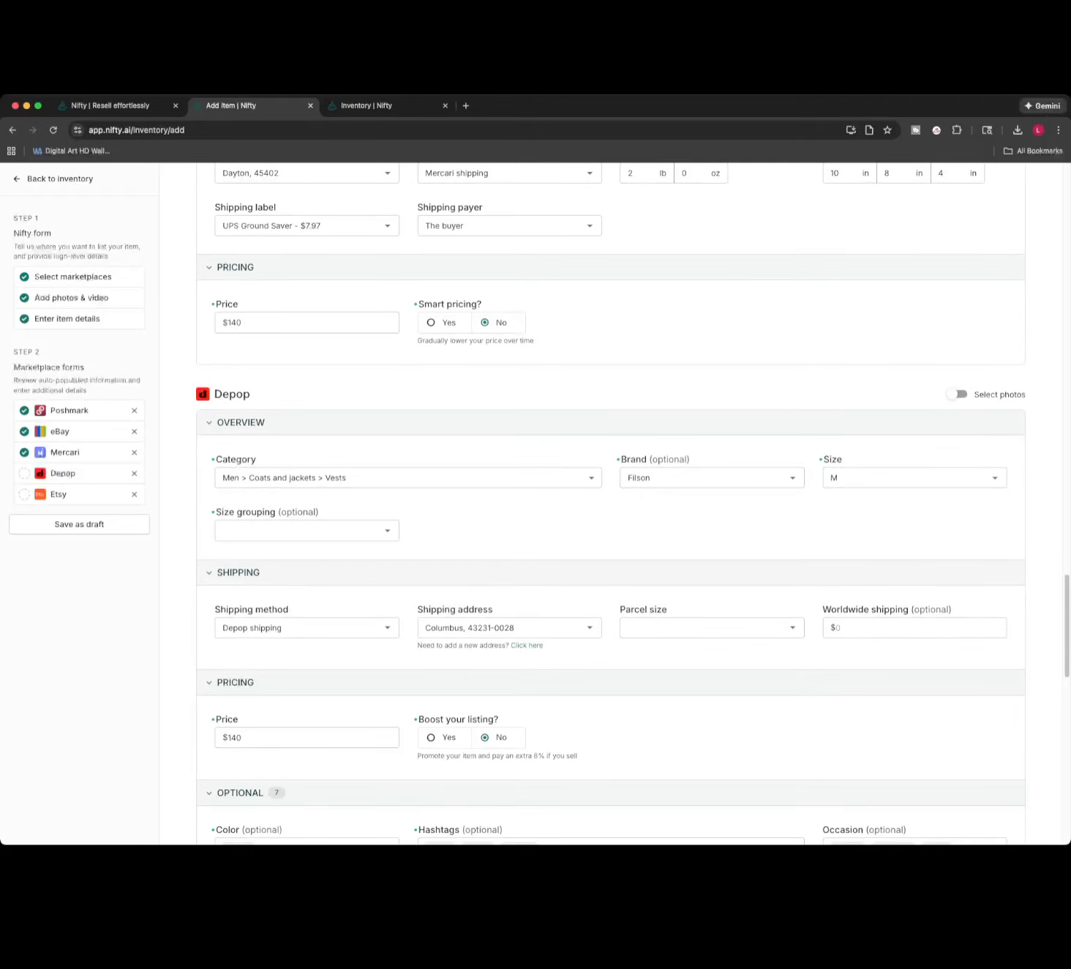
scroll(633, 505, down, 1)
scroll(633, 504, down, 3)
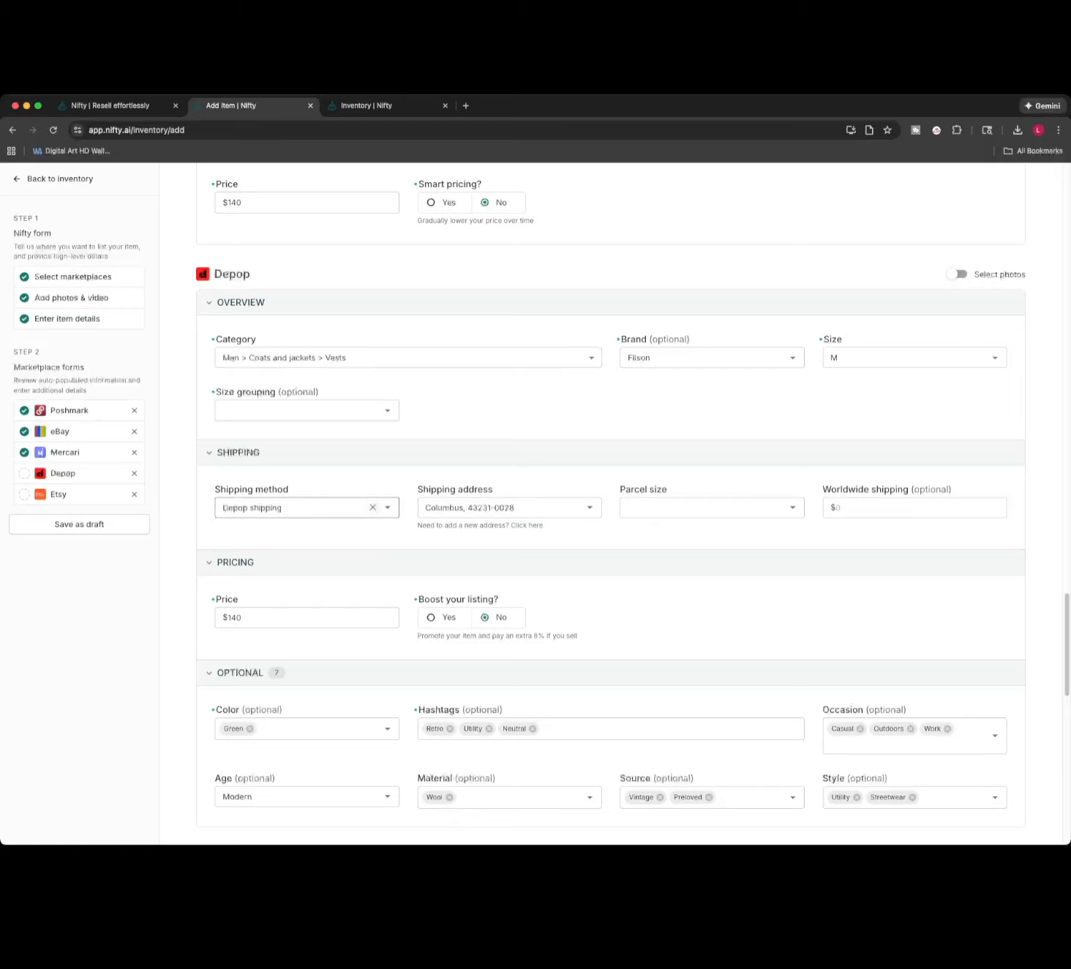
click(712, 507)
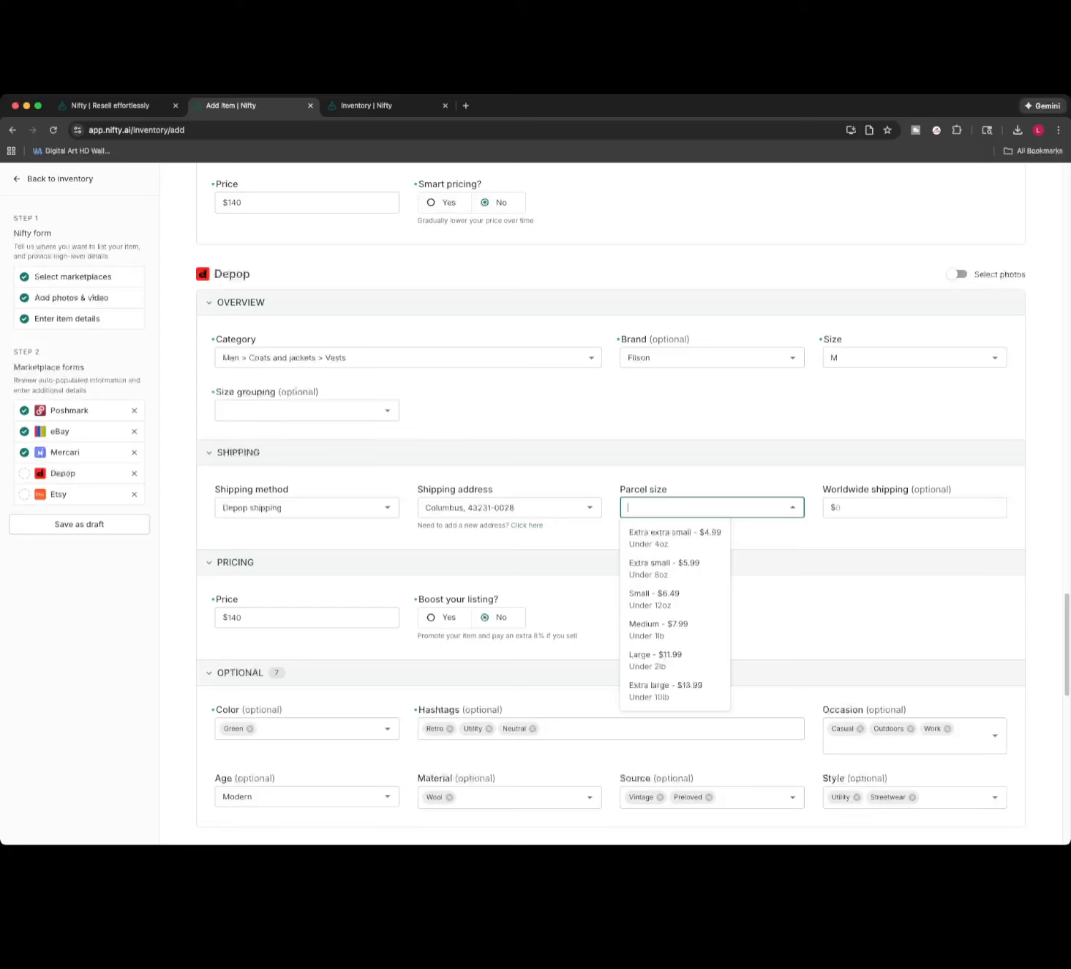
click(675, 661)
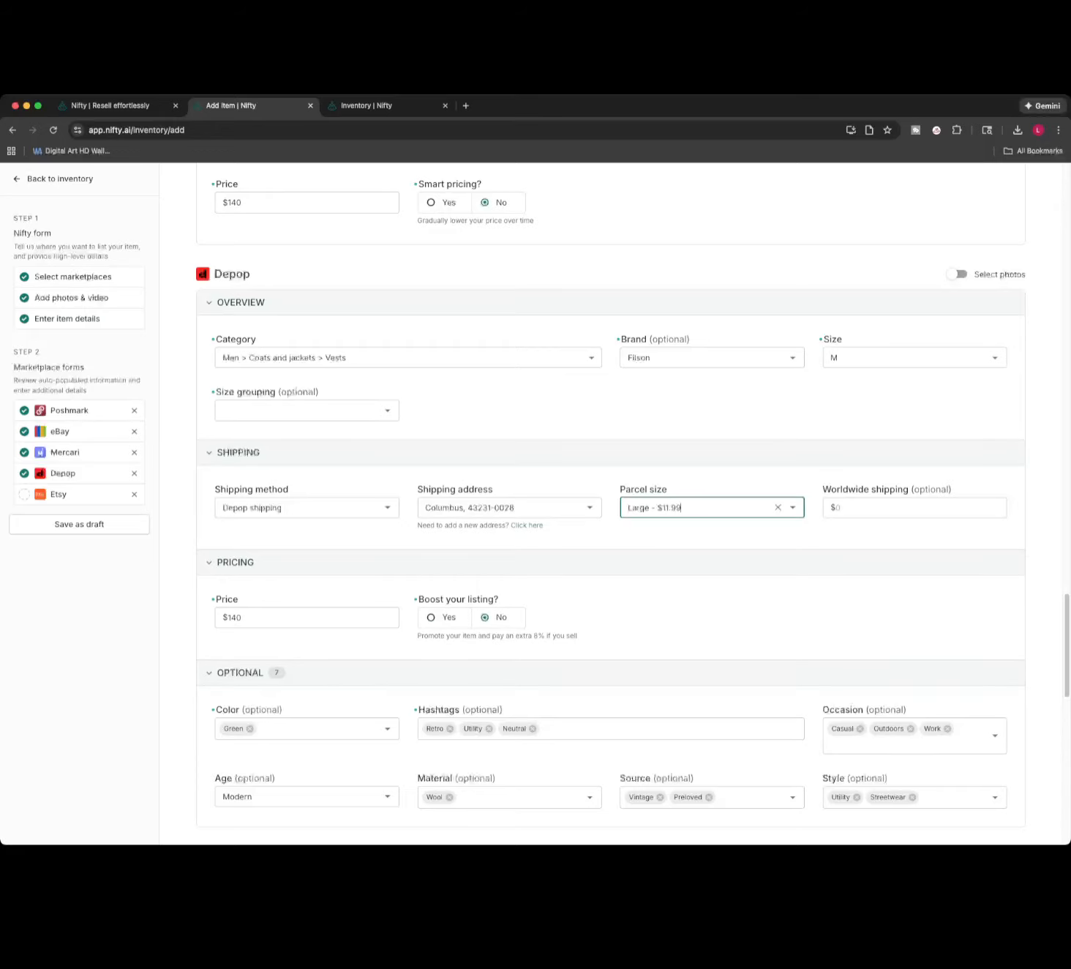
Add military and filson as two separate hashtags in the Depop optional details.
scroll(307, 505, down, 5)
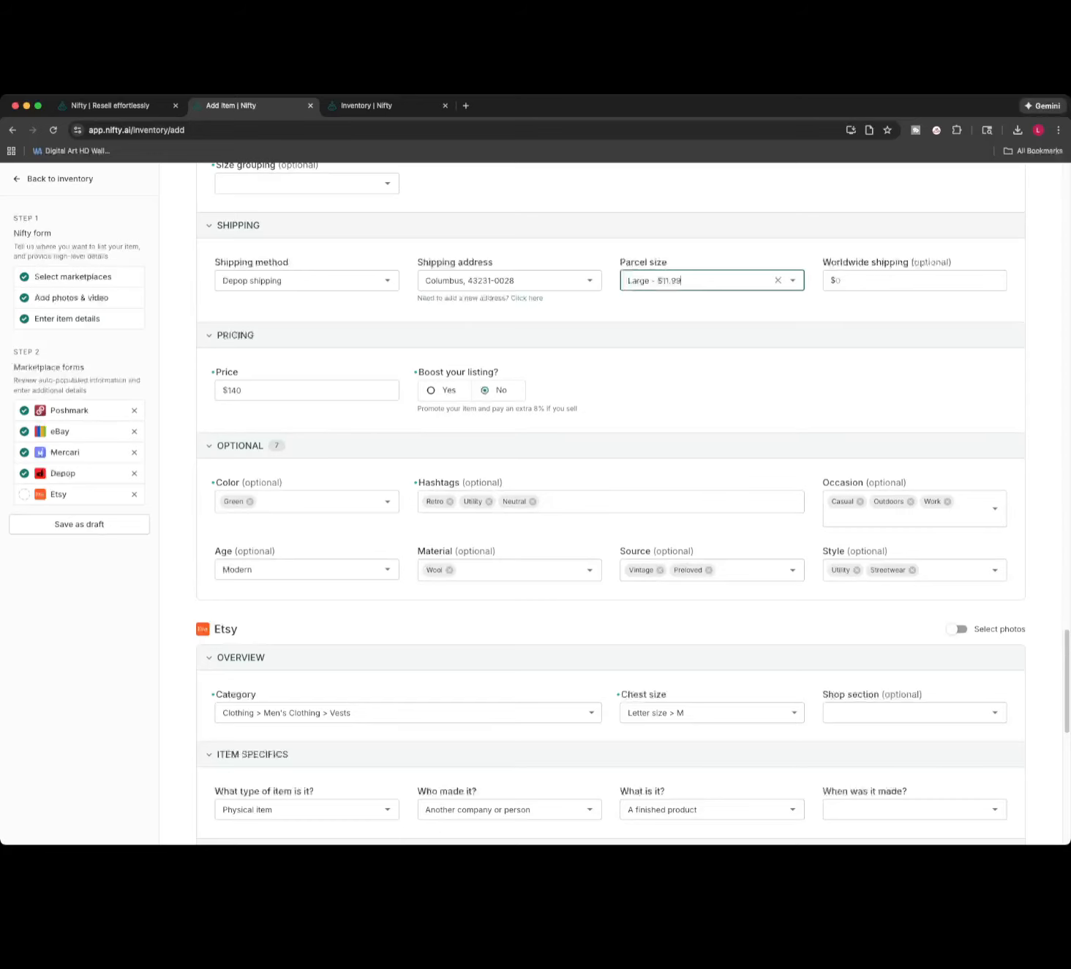
click(600, 502)
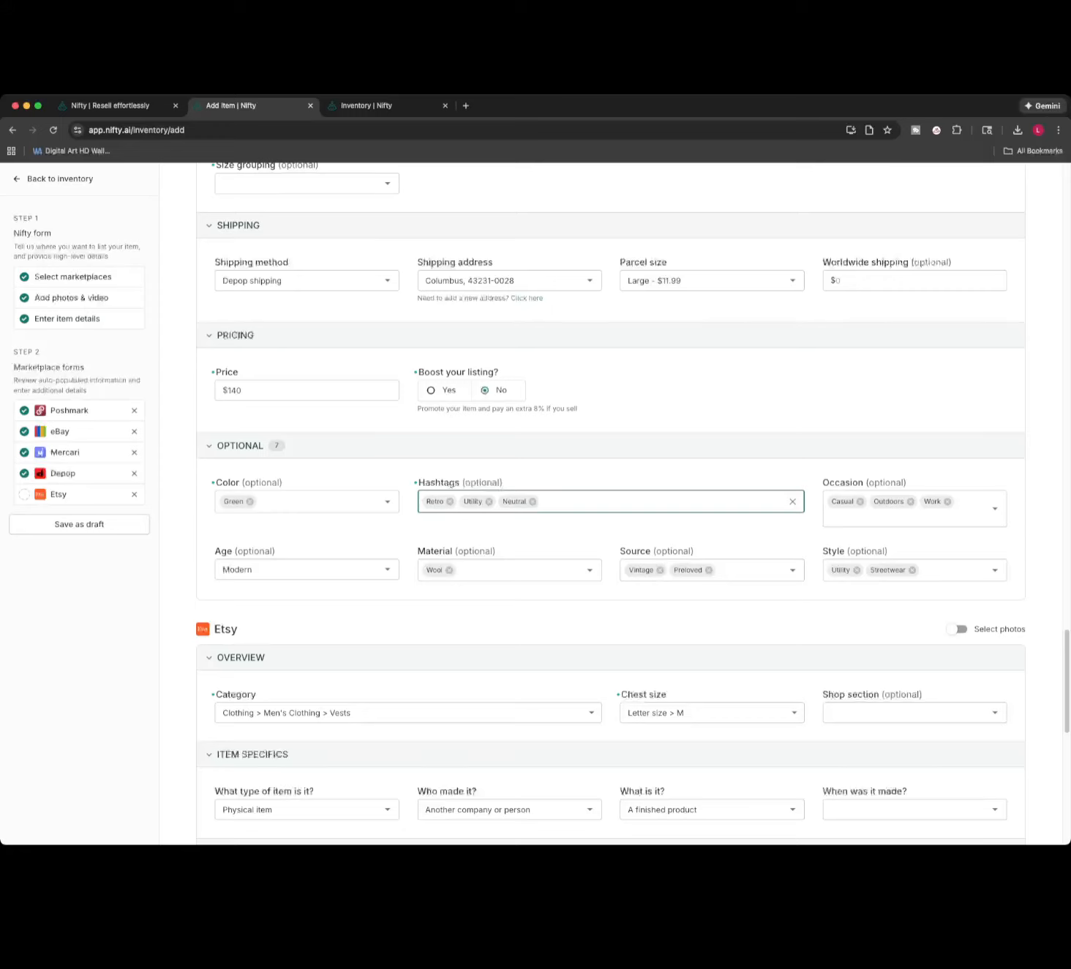
text(military filson)
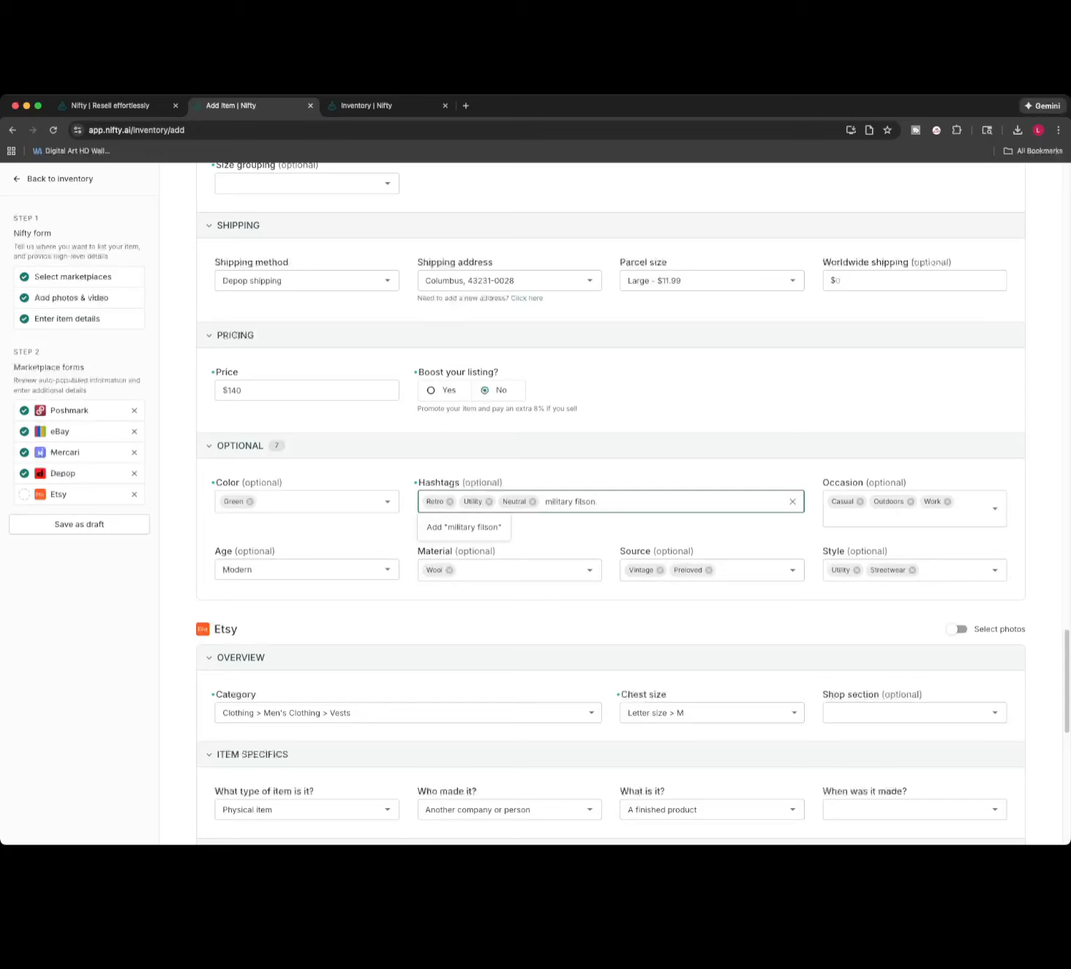
key(Return)
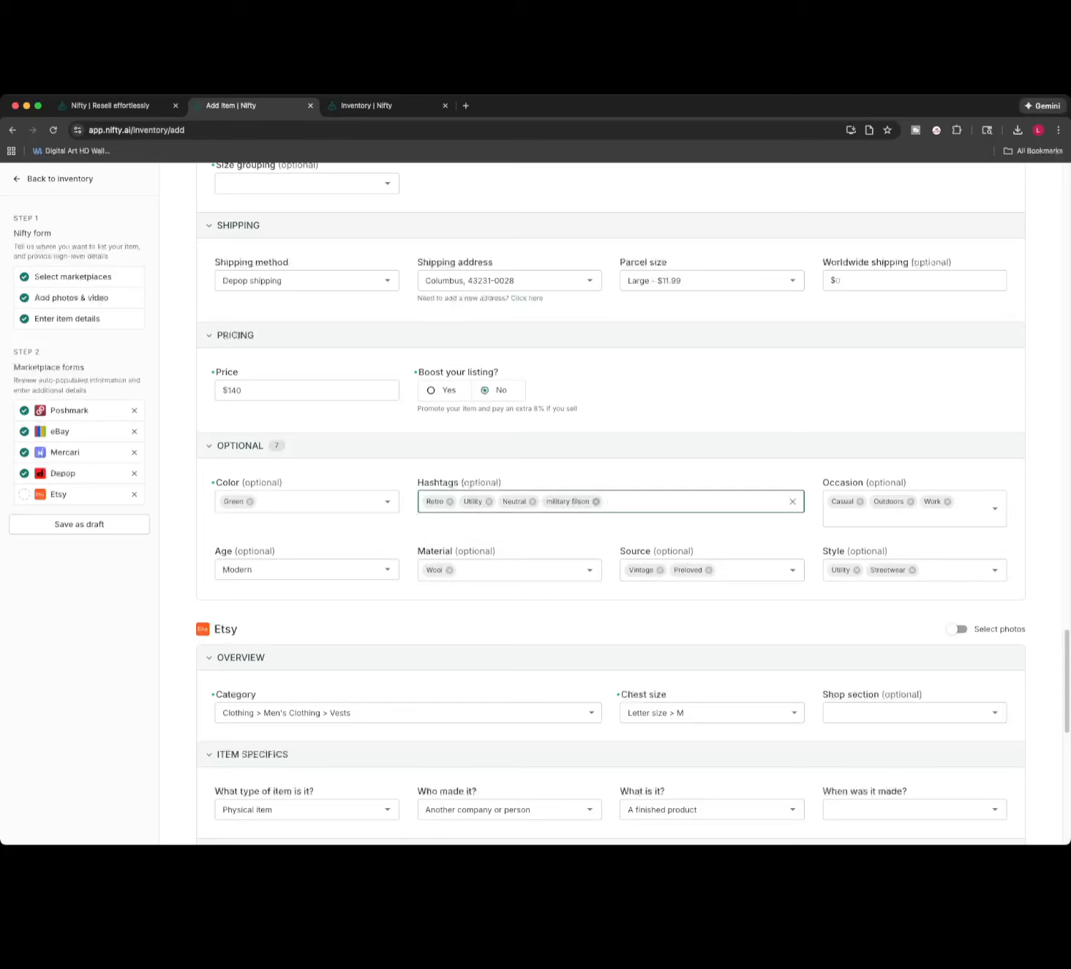
key(BackSpace)
text(milita)
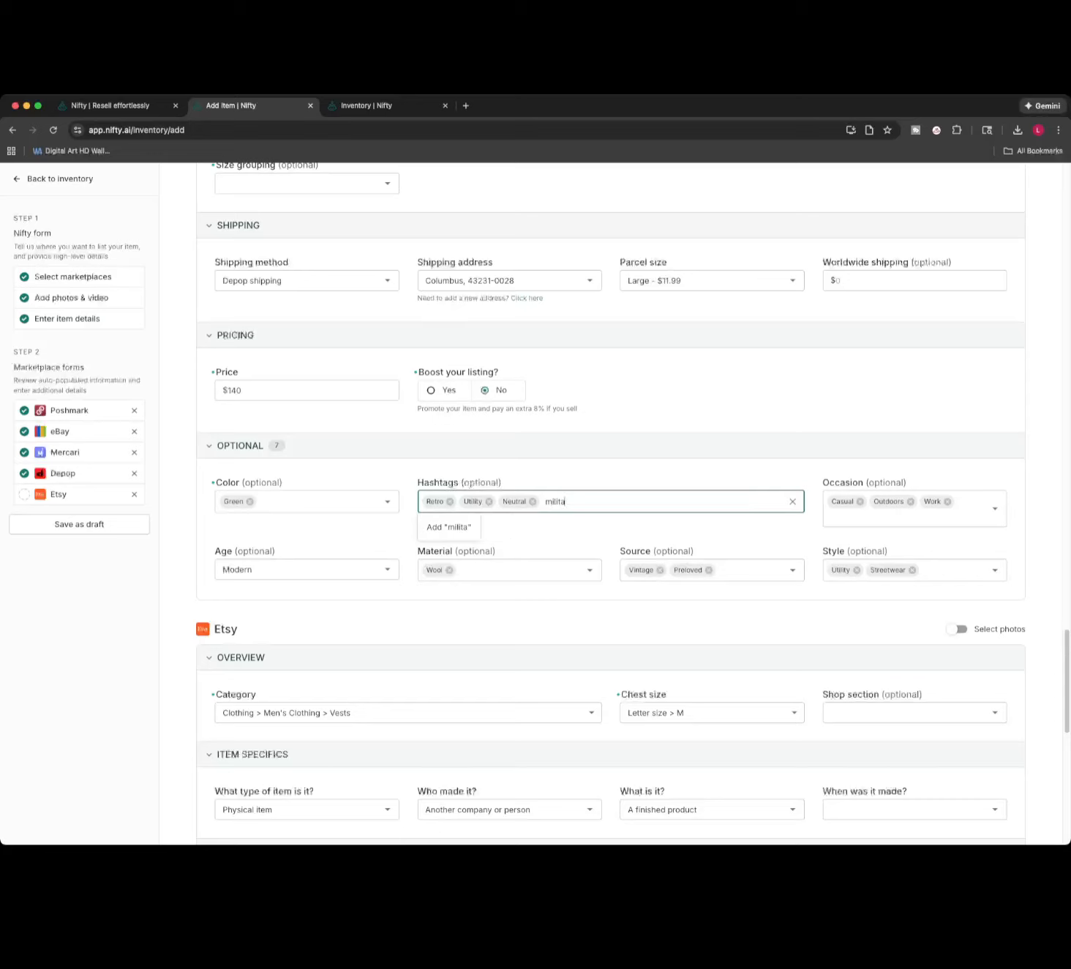
text(ry,filson)
key(Return)
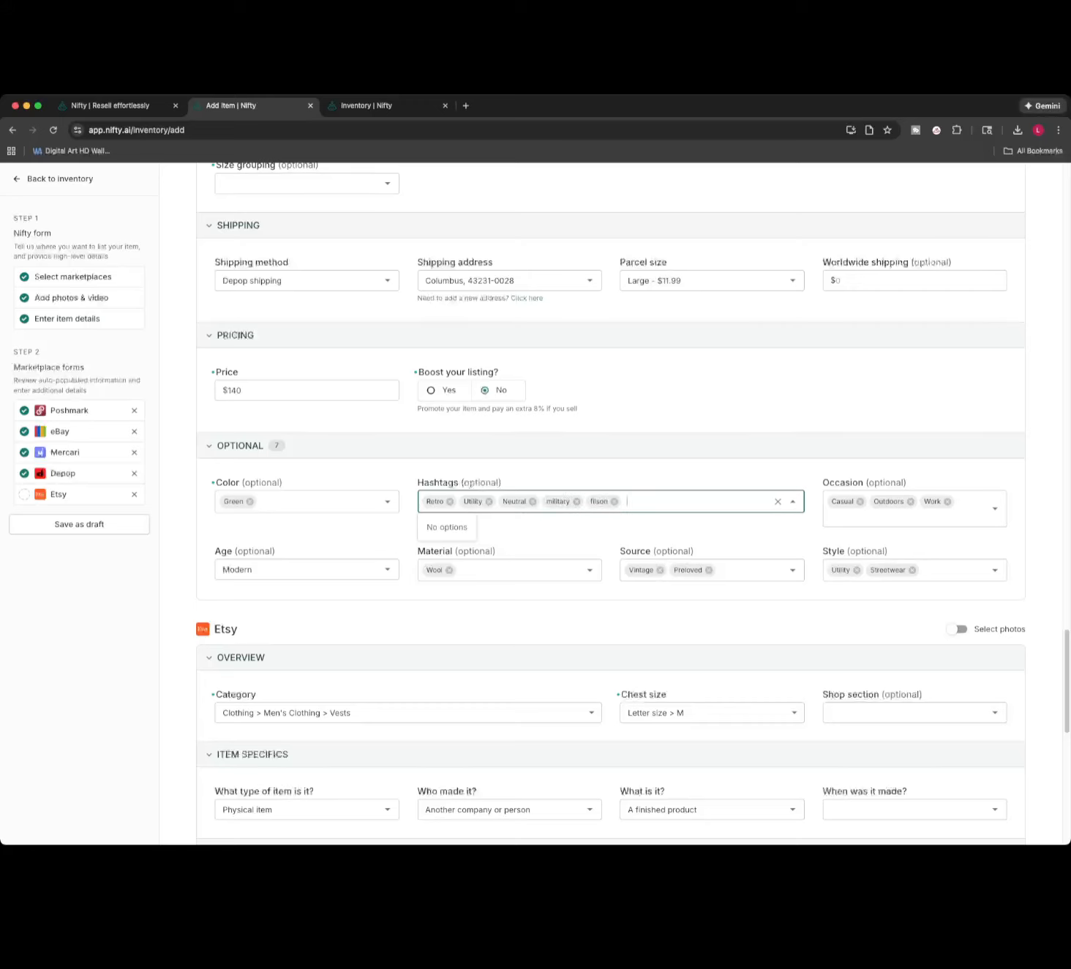
Remove Streetwear from the Depop styles and clear the item's age.
click(912, 570)
click(373, 570)
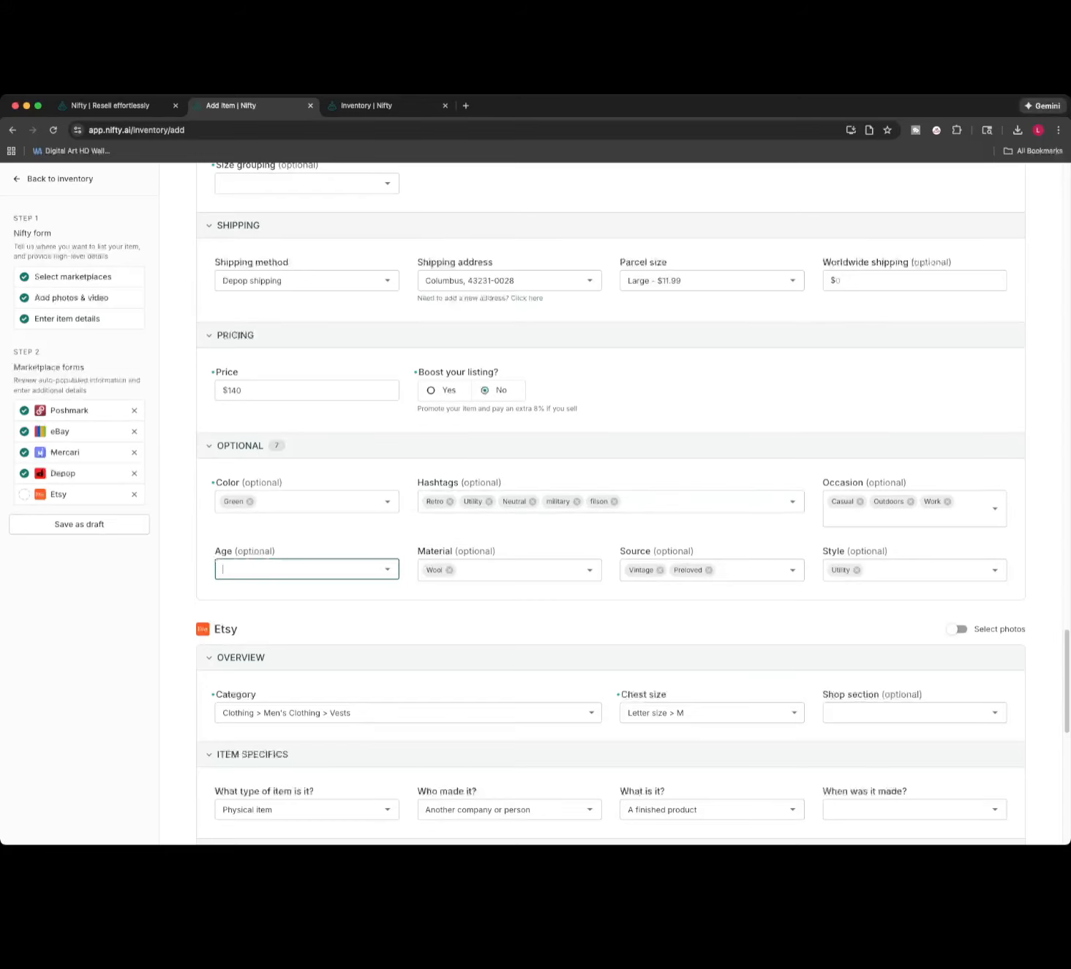
Set the Depop age to 90s and Etsy's manufacturing period to 1990s (Vintage).
click(388, 569)
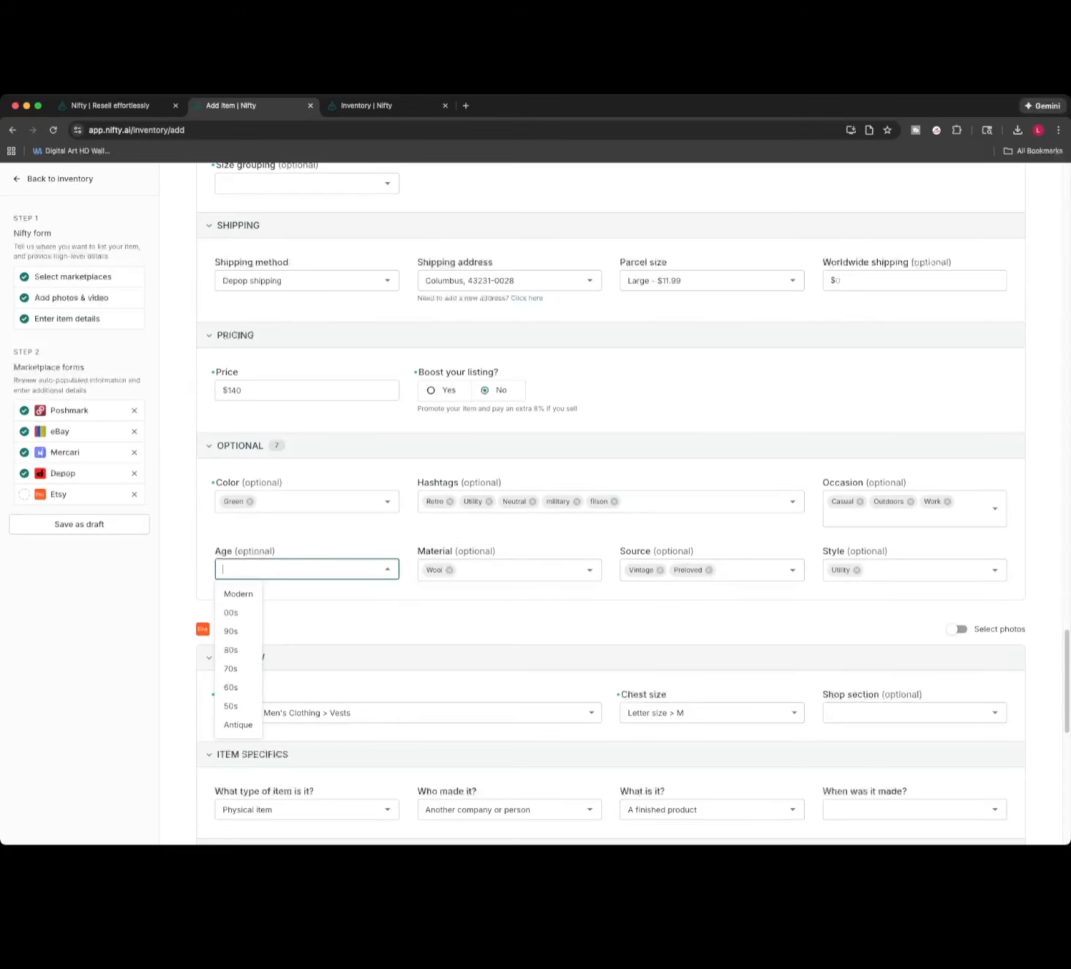
click(232, 631)
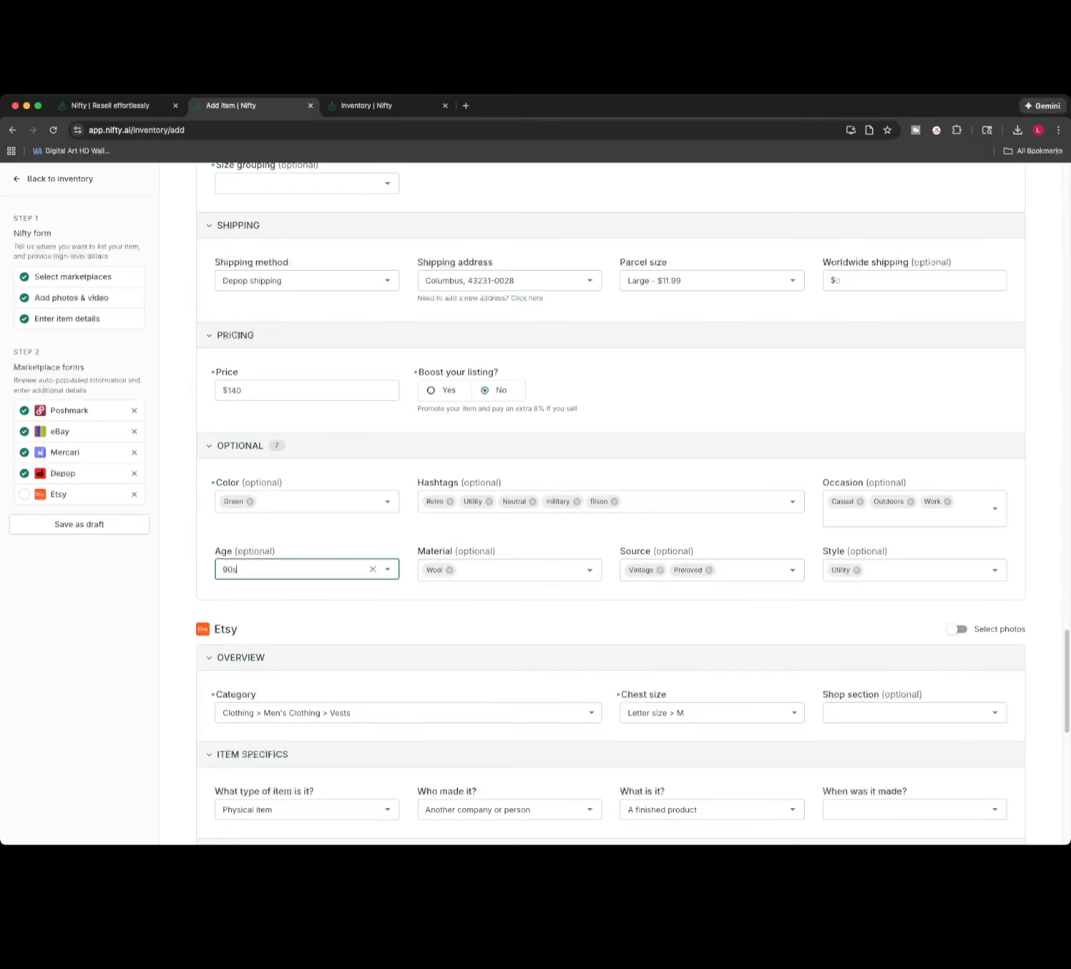
scroll(610, 512, down, 3)
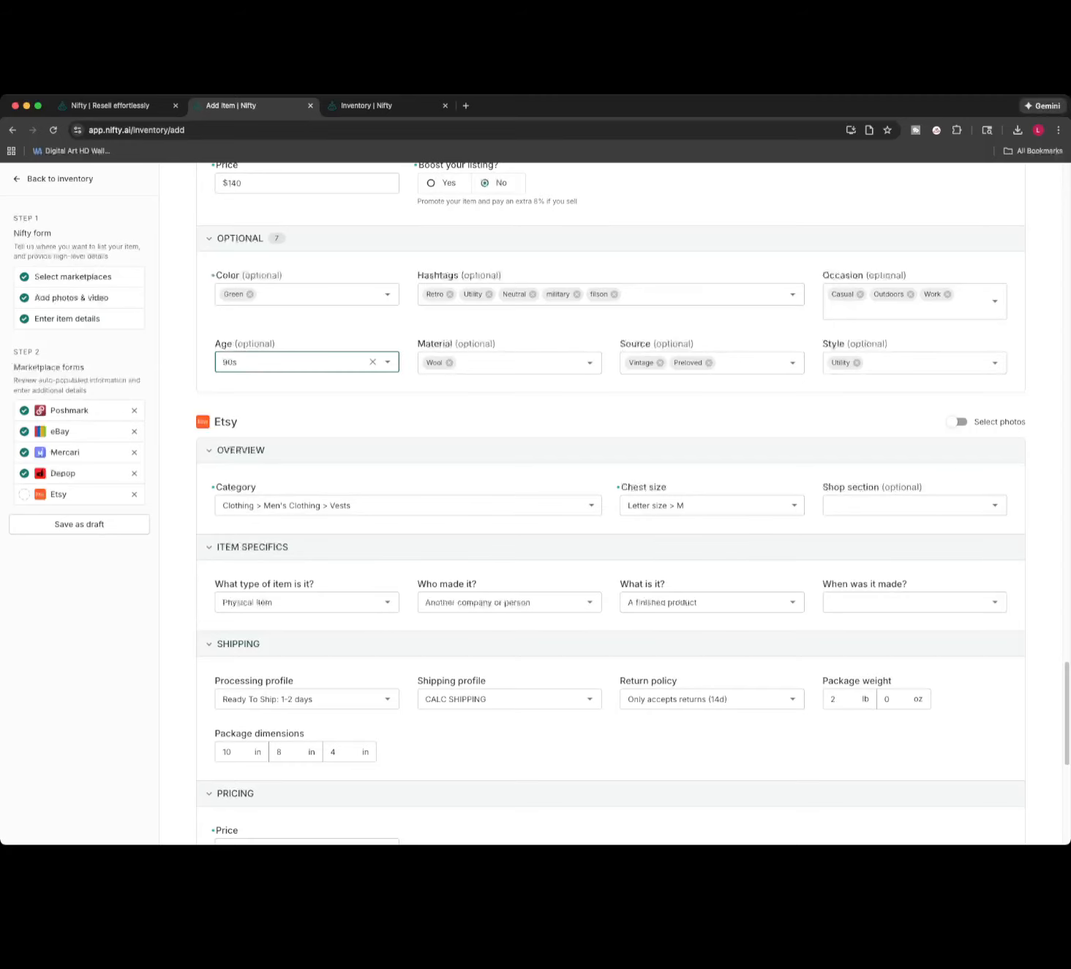
scroll(611, 504, down, 3)
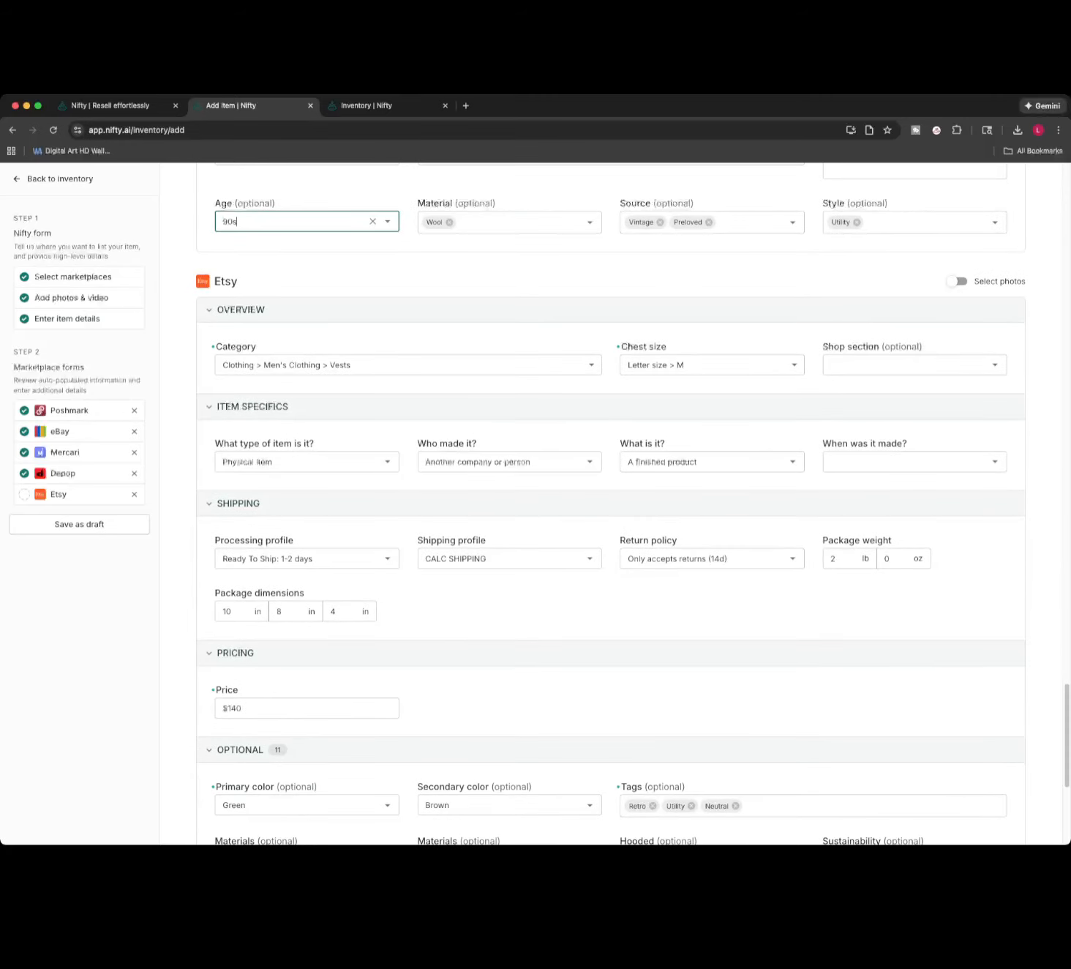
click(915, 461)
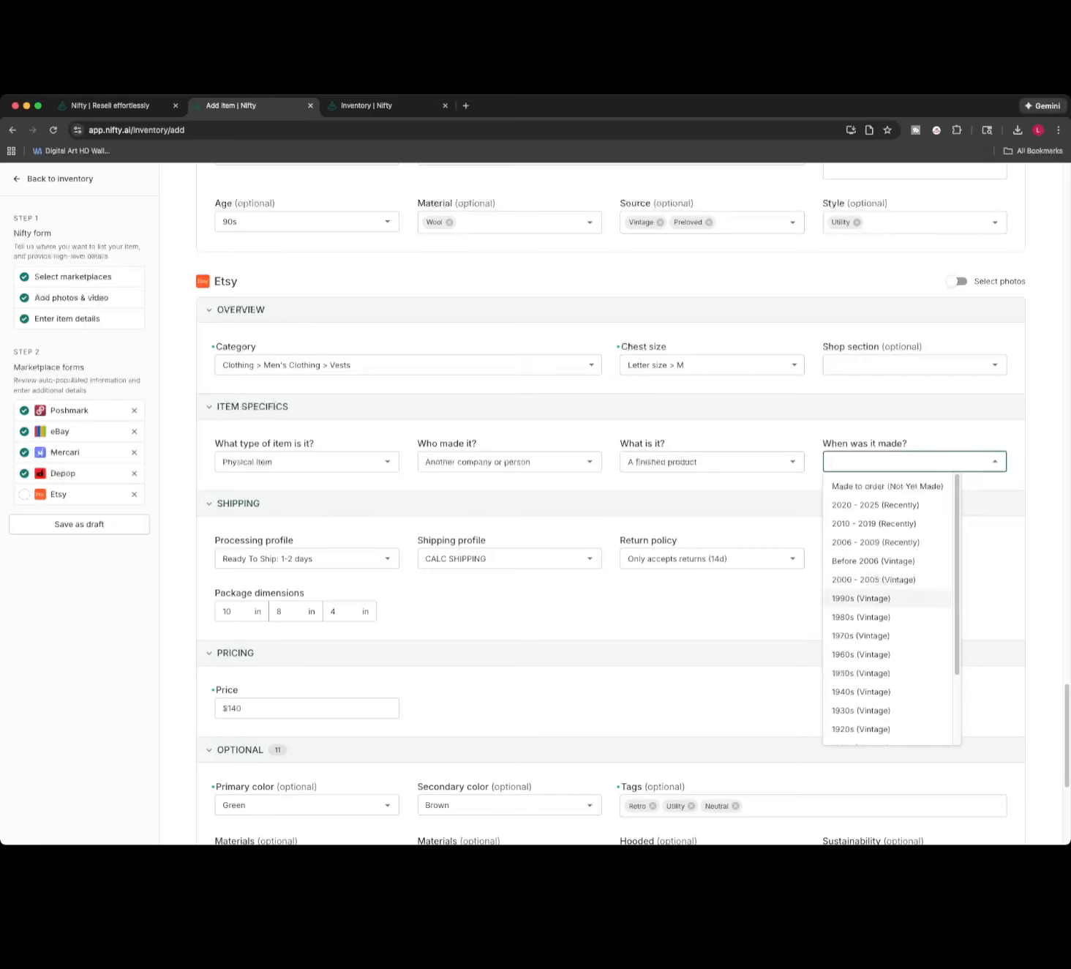
click(861, 598)
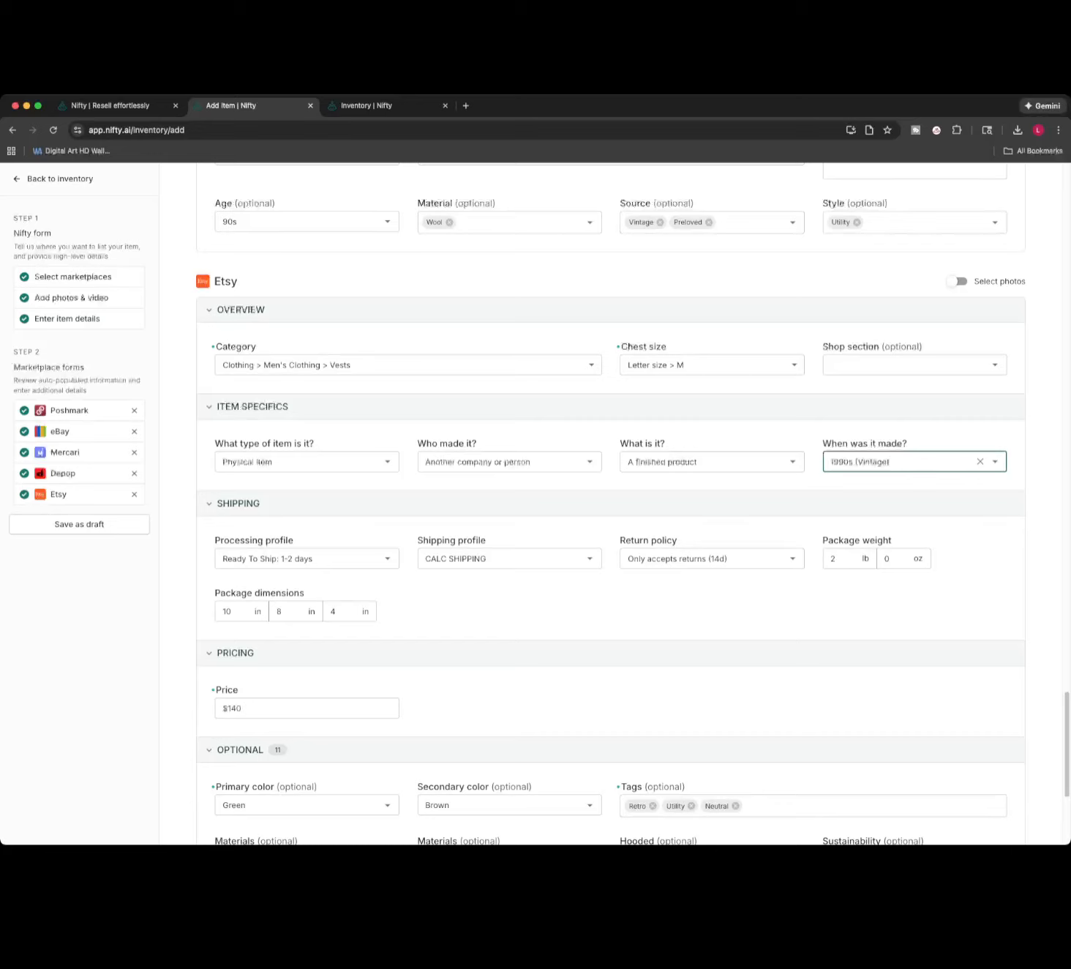
Clear the secondary color and remove Gabardine from the materials in the Etsy optional details.
scroll(611, 505, down, 5)
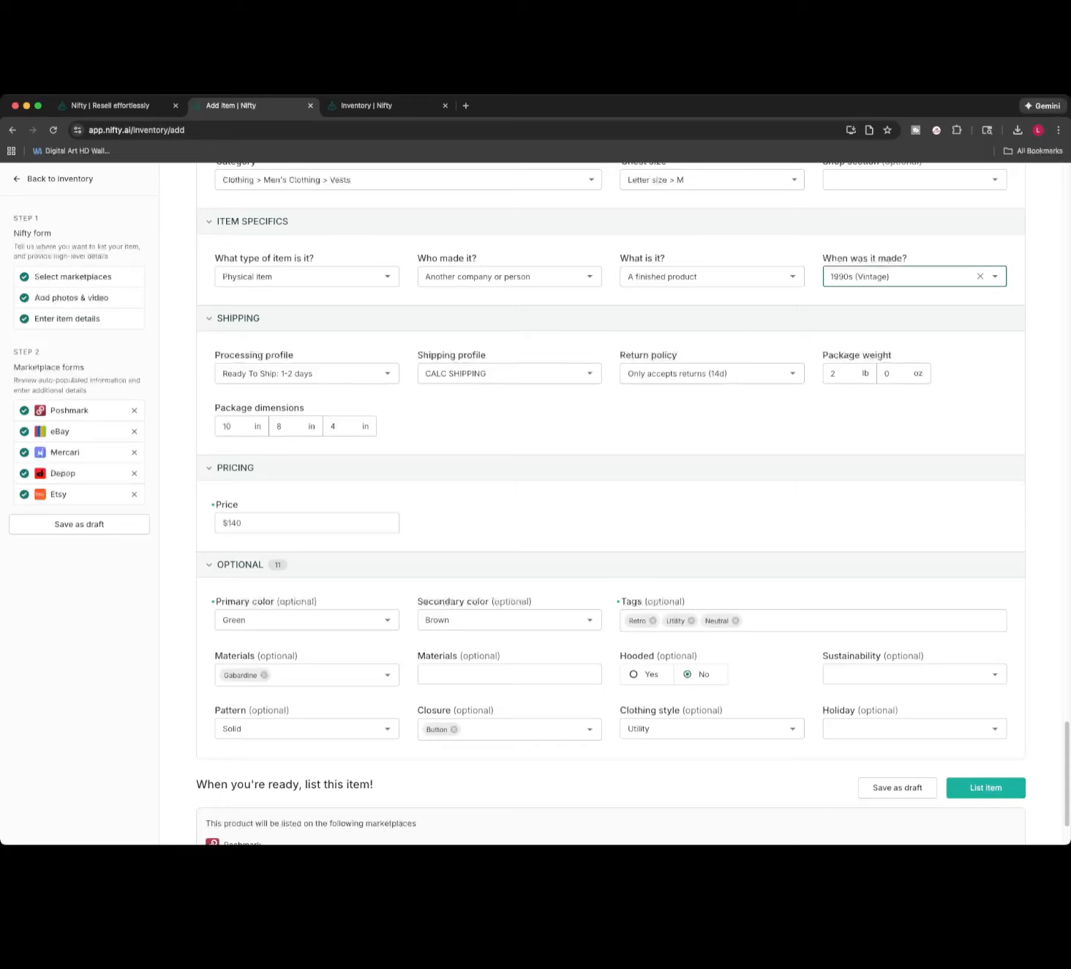
scroll(611, 505, down, 3)
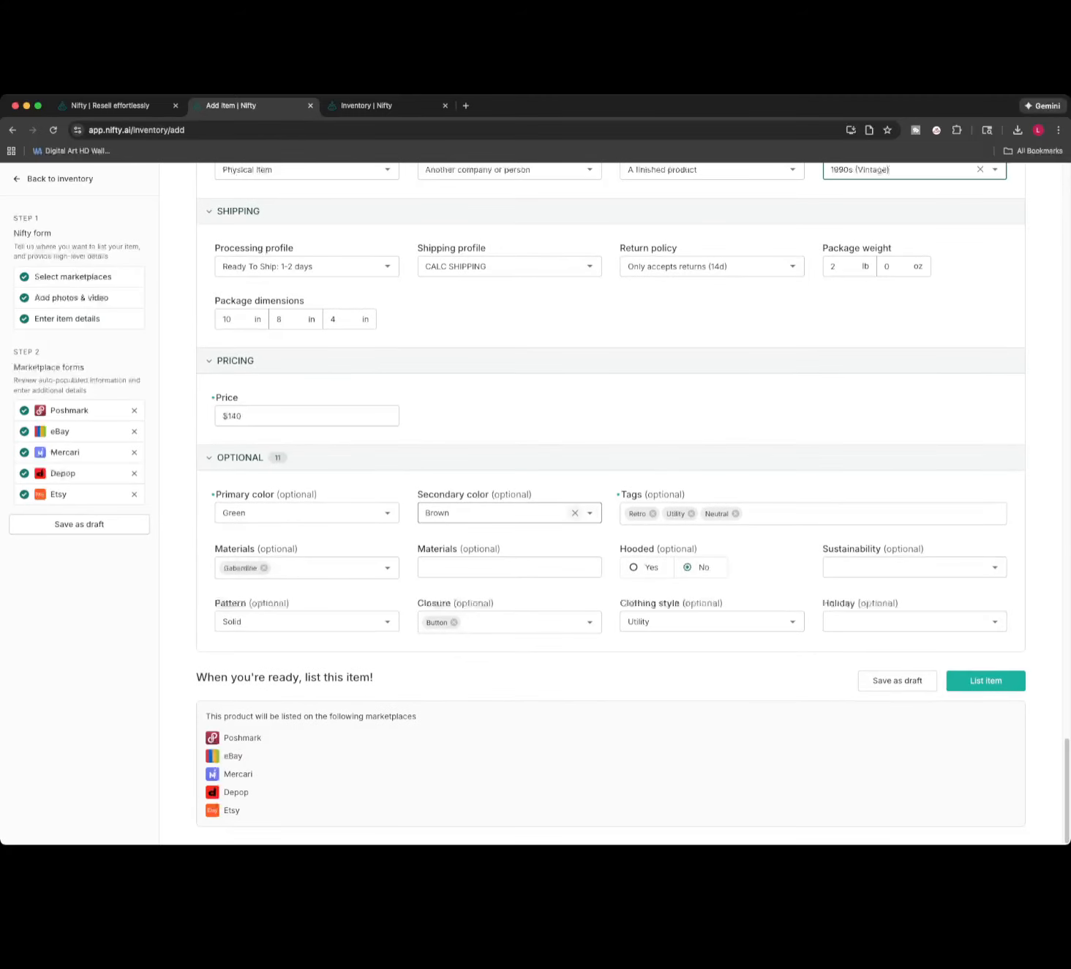
click(575, 512)
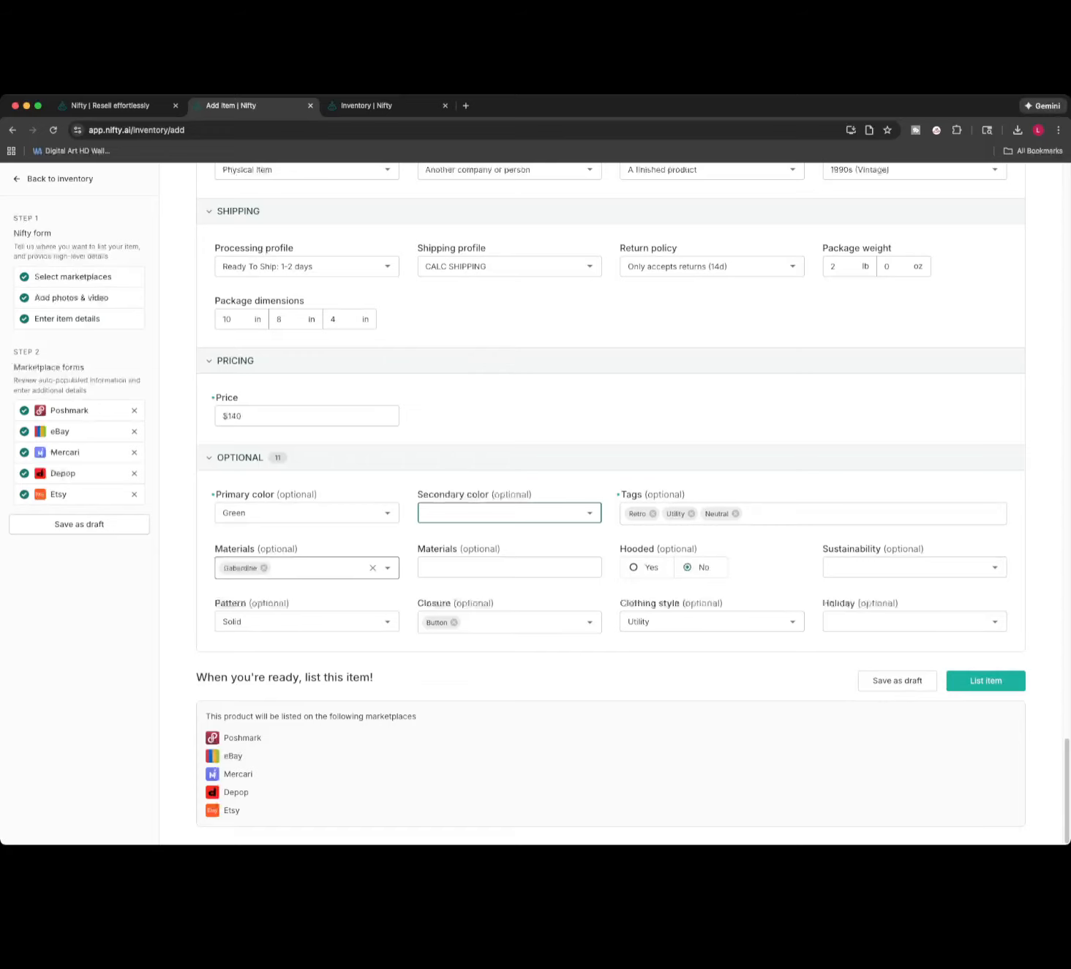
click(264, 567)
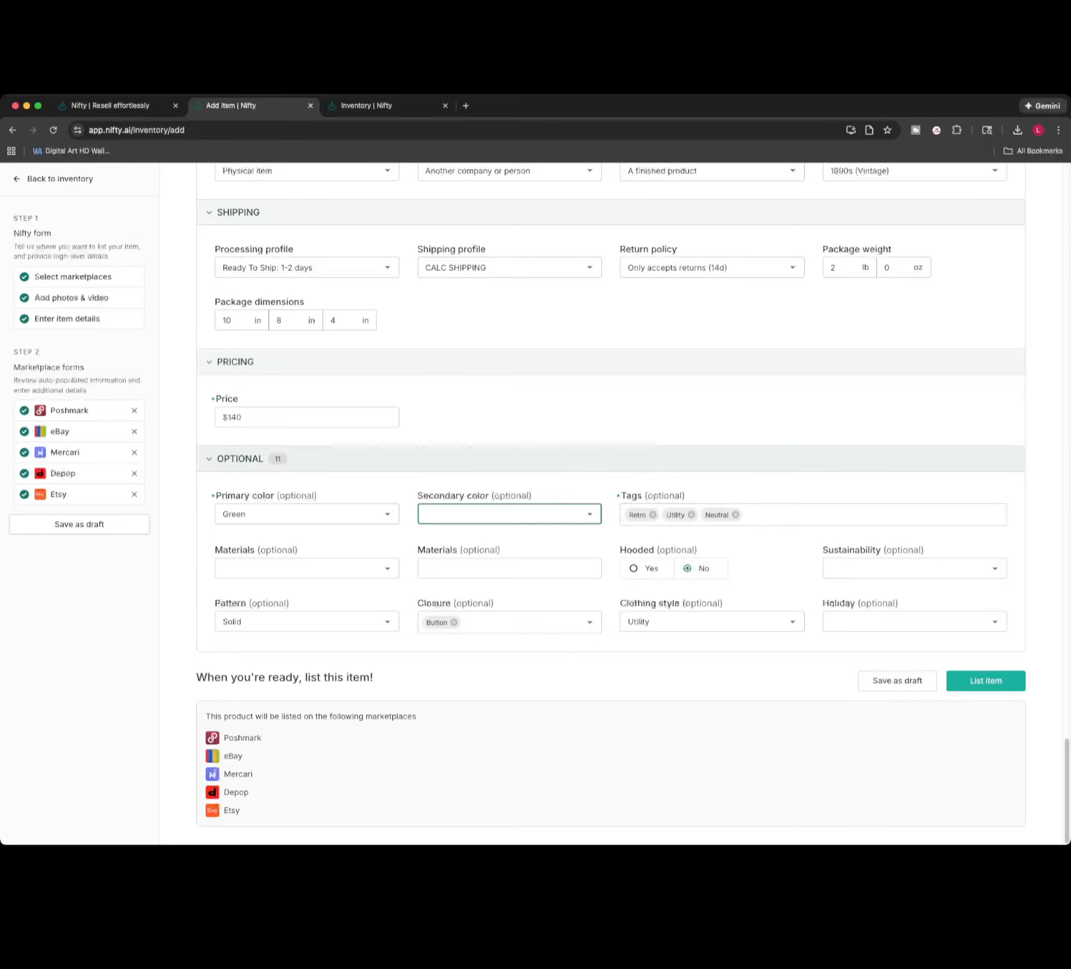
Replace all existing Etsy tags with filson vest, mens vest, vintage filson and filson.
click(652, 514)
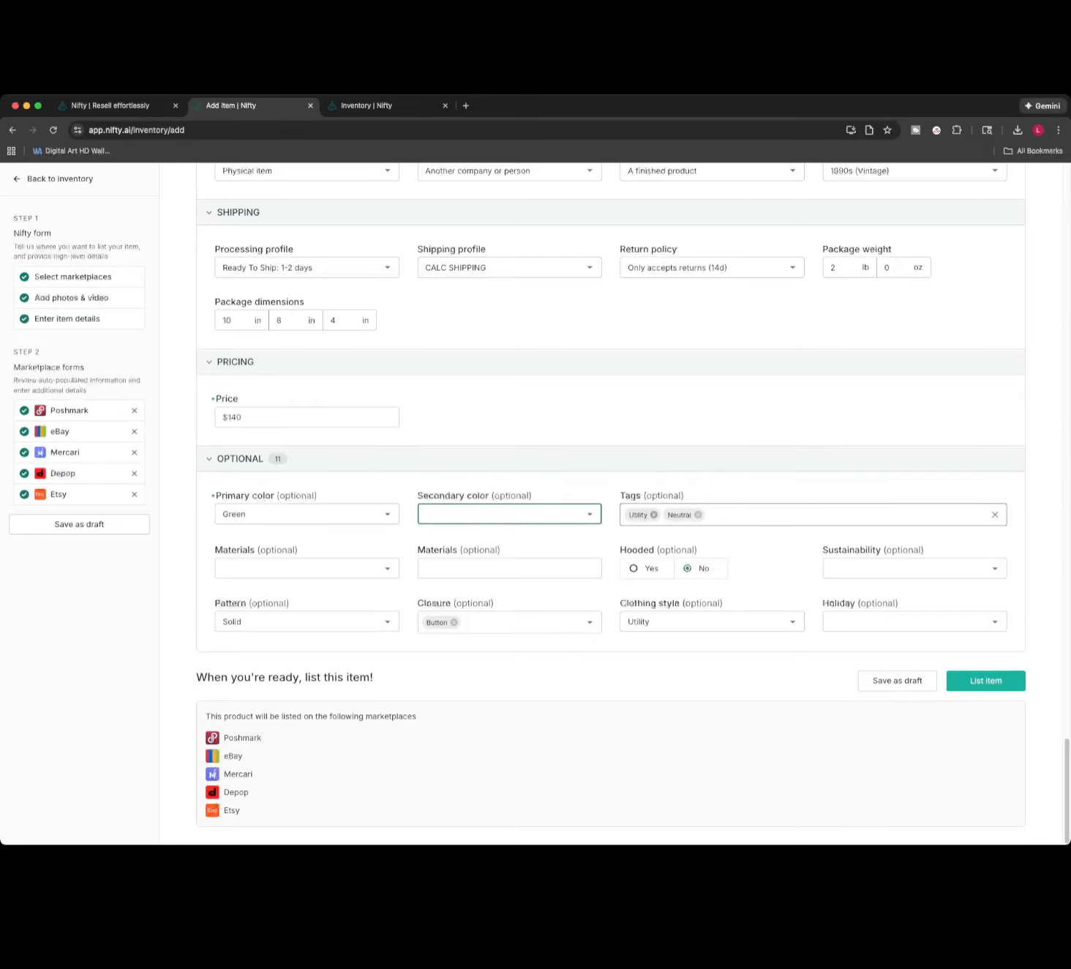
click(653, 514)
click(654, 514)
text(fi)
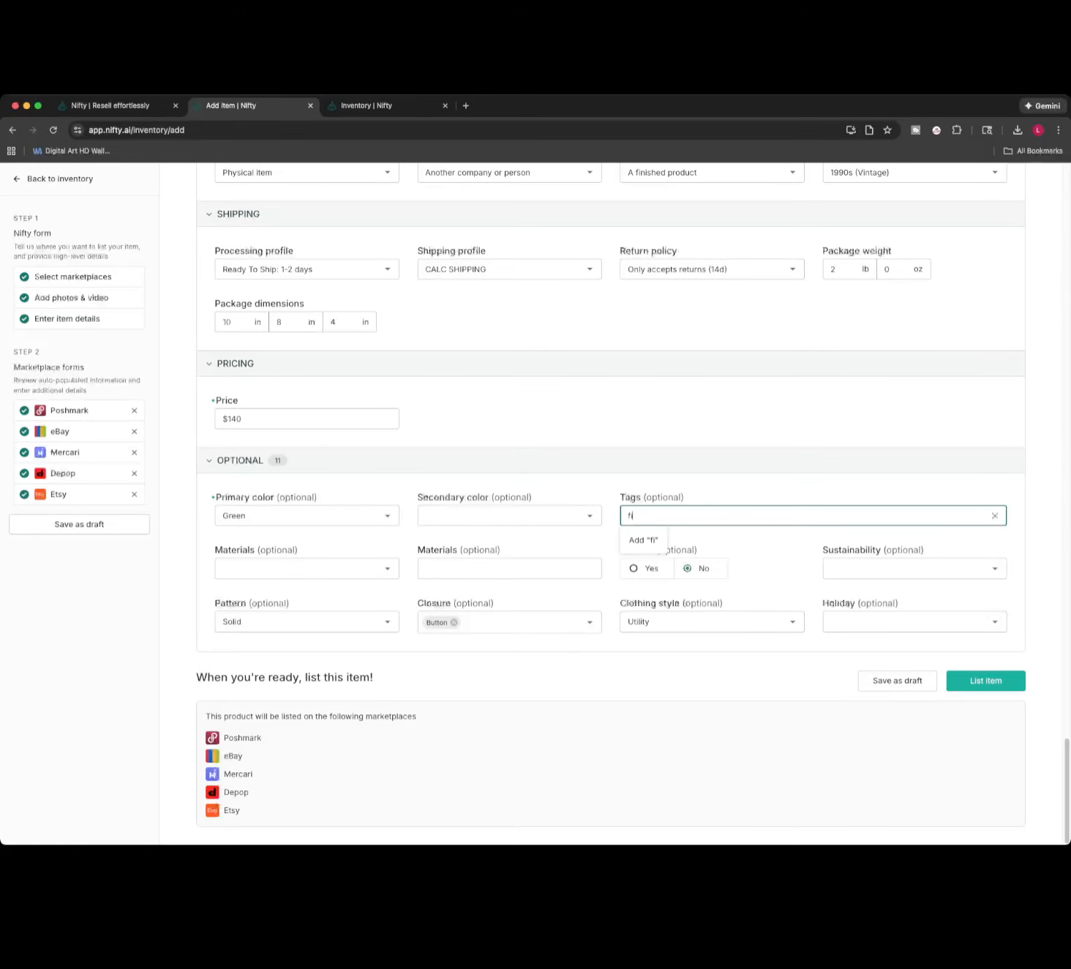
text(lson vest, mens)
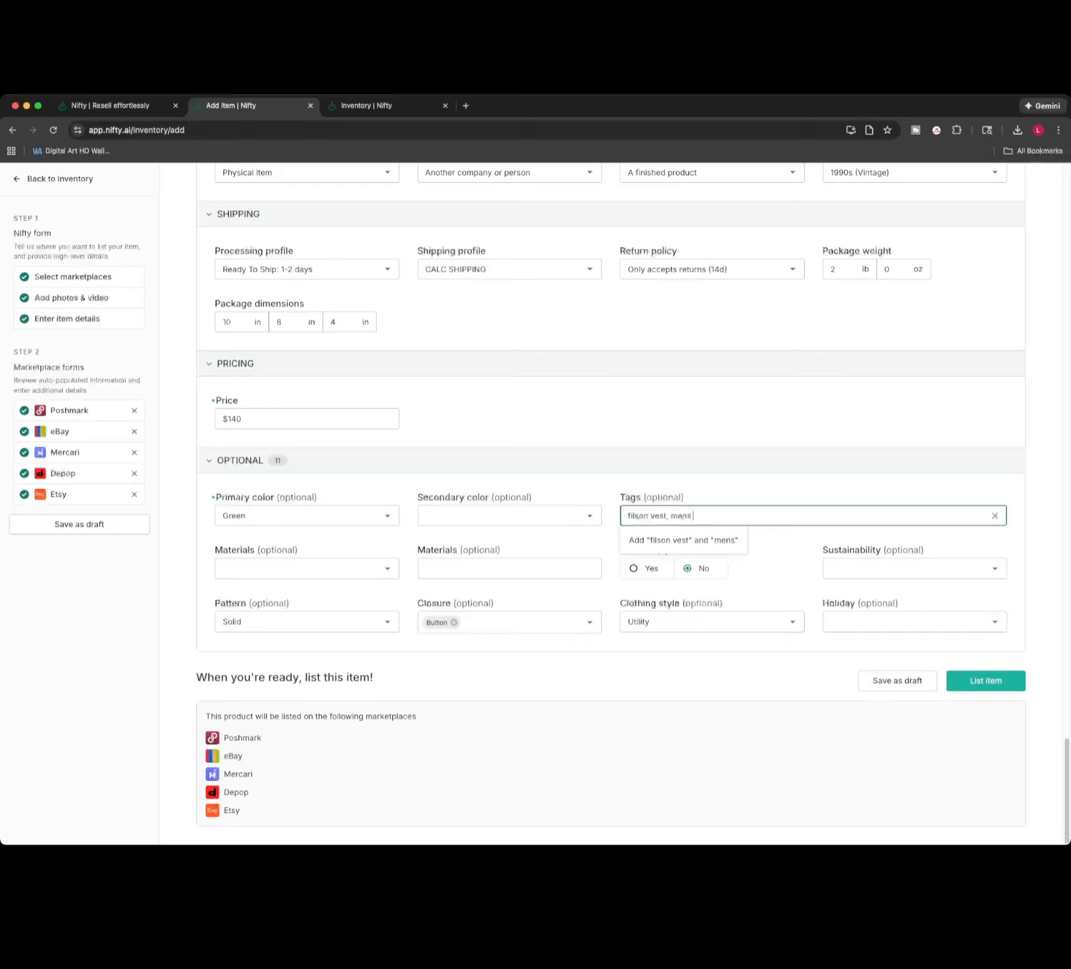
text( vest, vintage filson, filson)
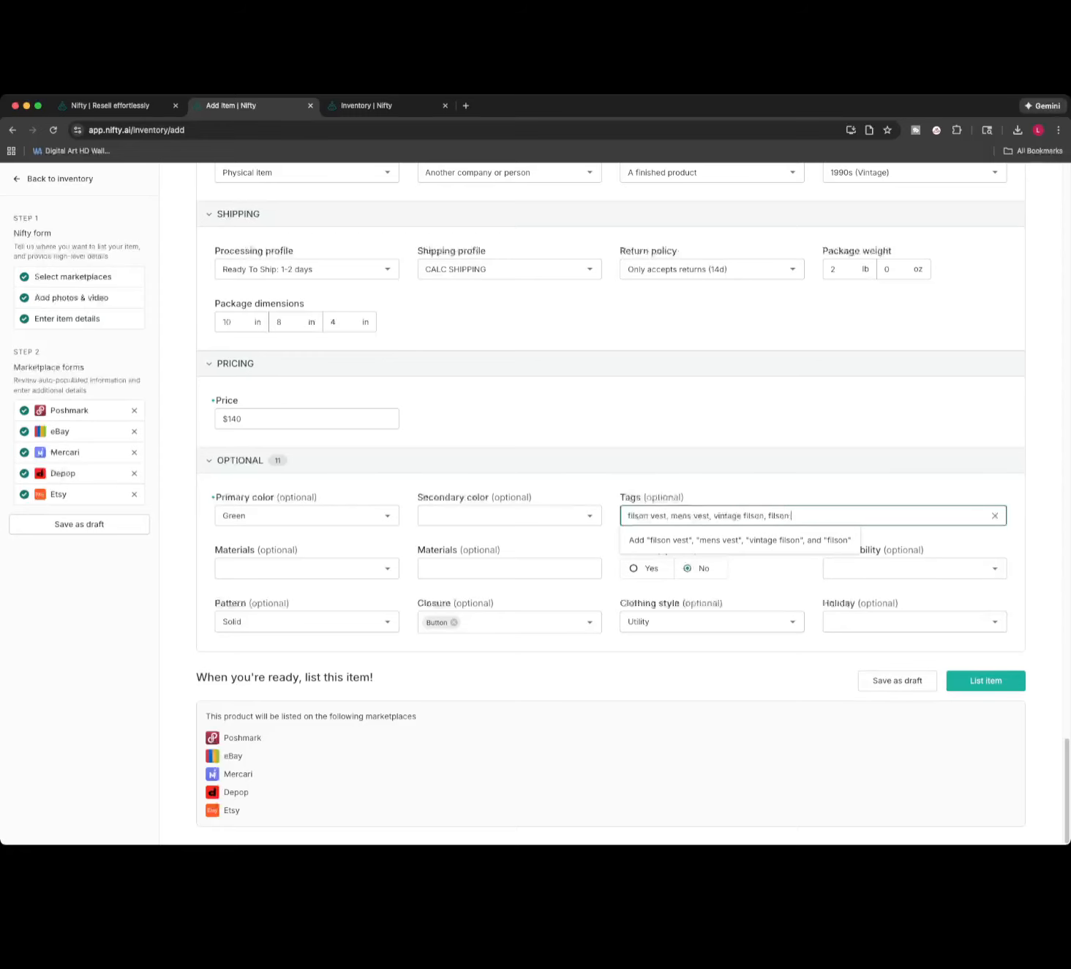
key(Return)
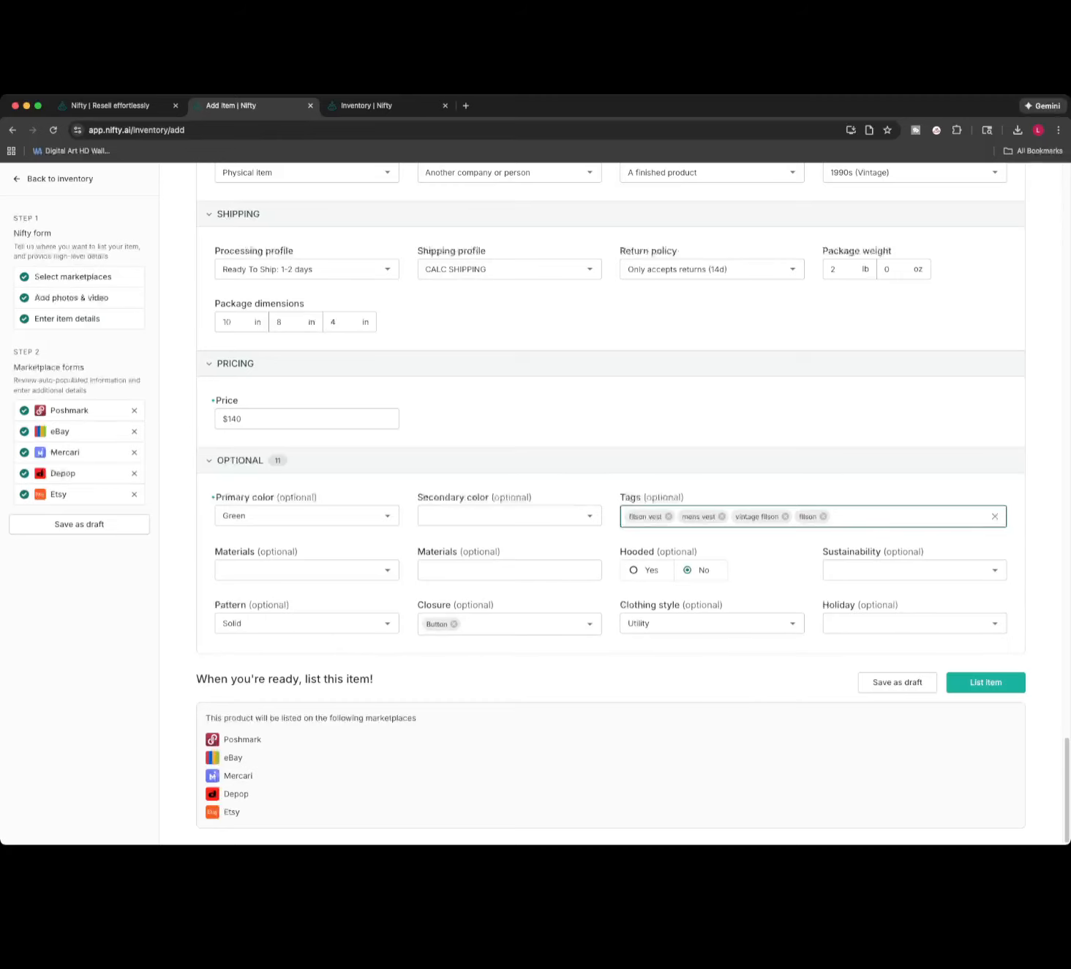
List the vest on Poshmark, eBay, Mercari, Depop and Etsy, and return to the inventory.
scroll(611, 505, down, 1)
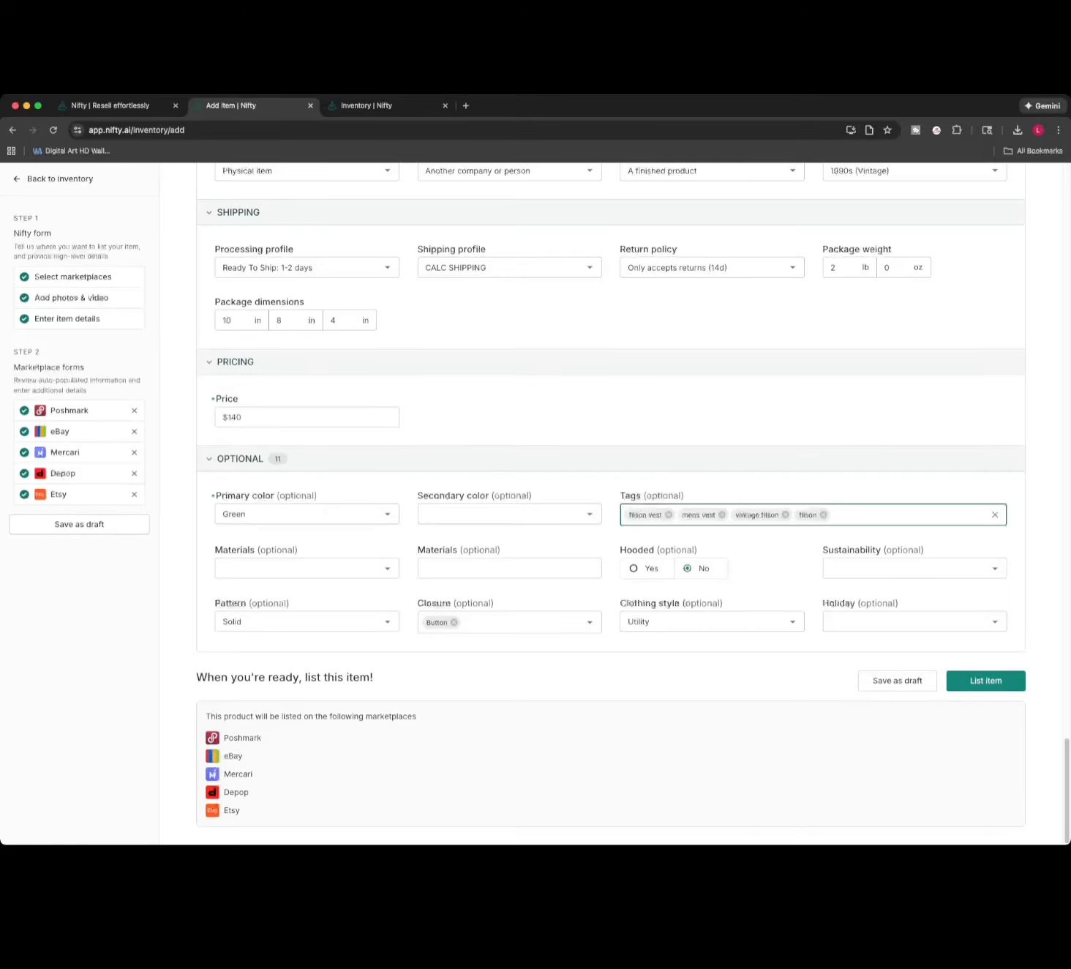
click(986, 680)
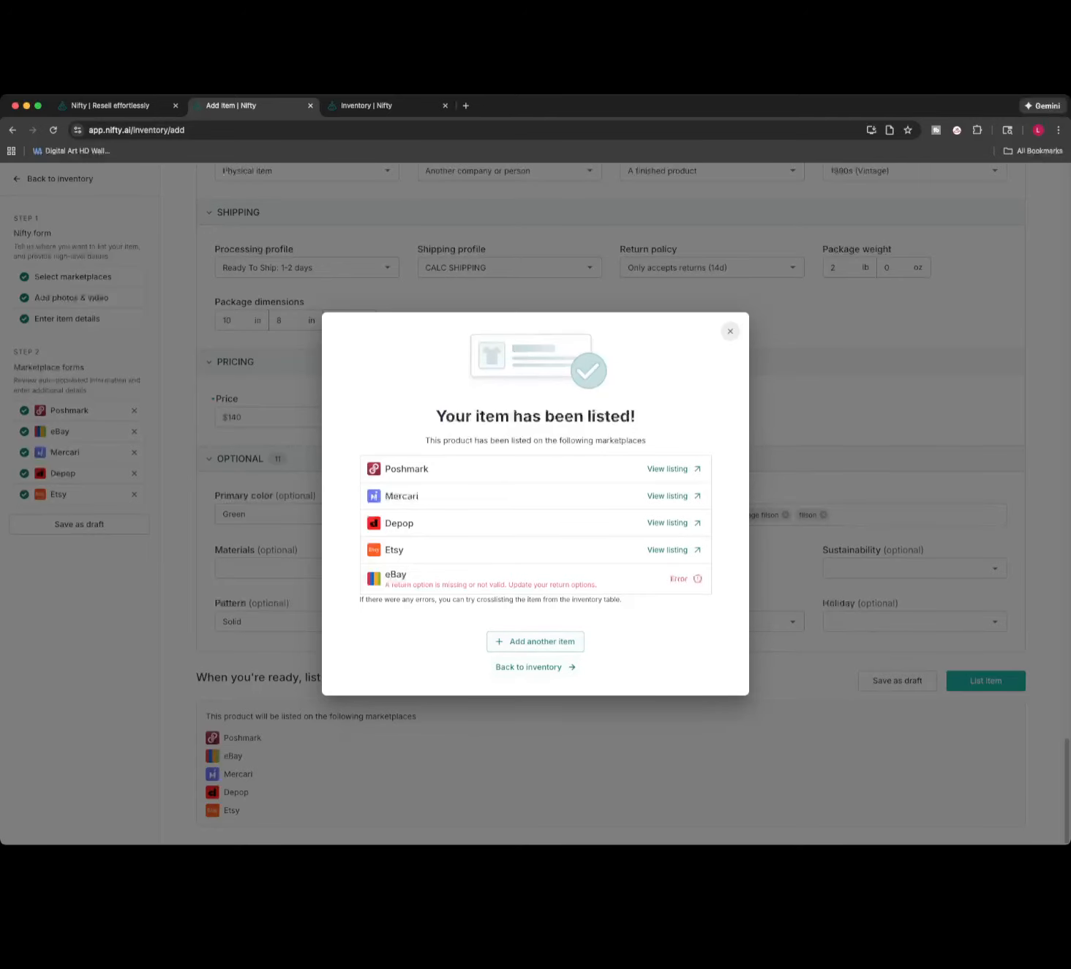
click(512, 666)
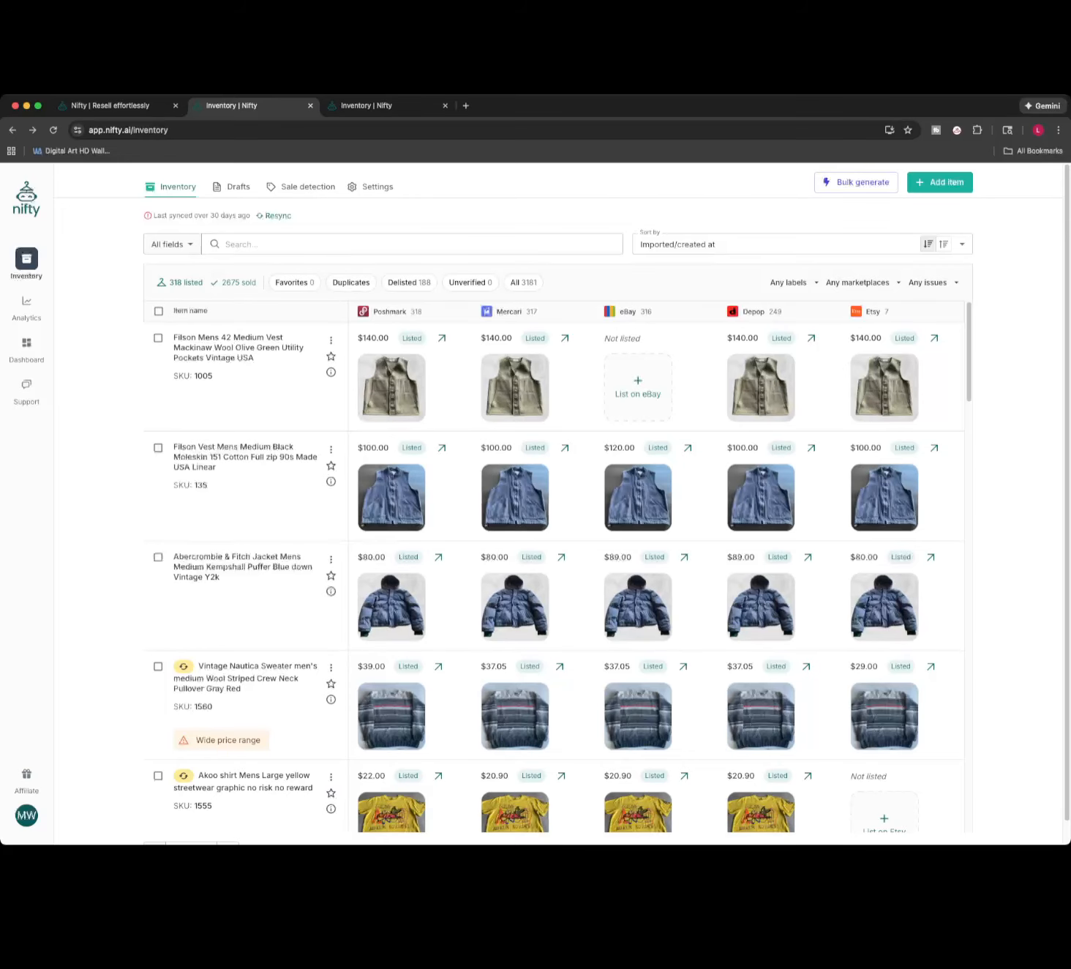
Open the eBay crosslisting form for the Filson Mackinaw wool vest and apply the Shipping 2lbs preset.
click(638, 387)
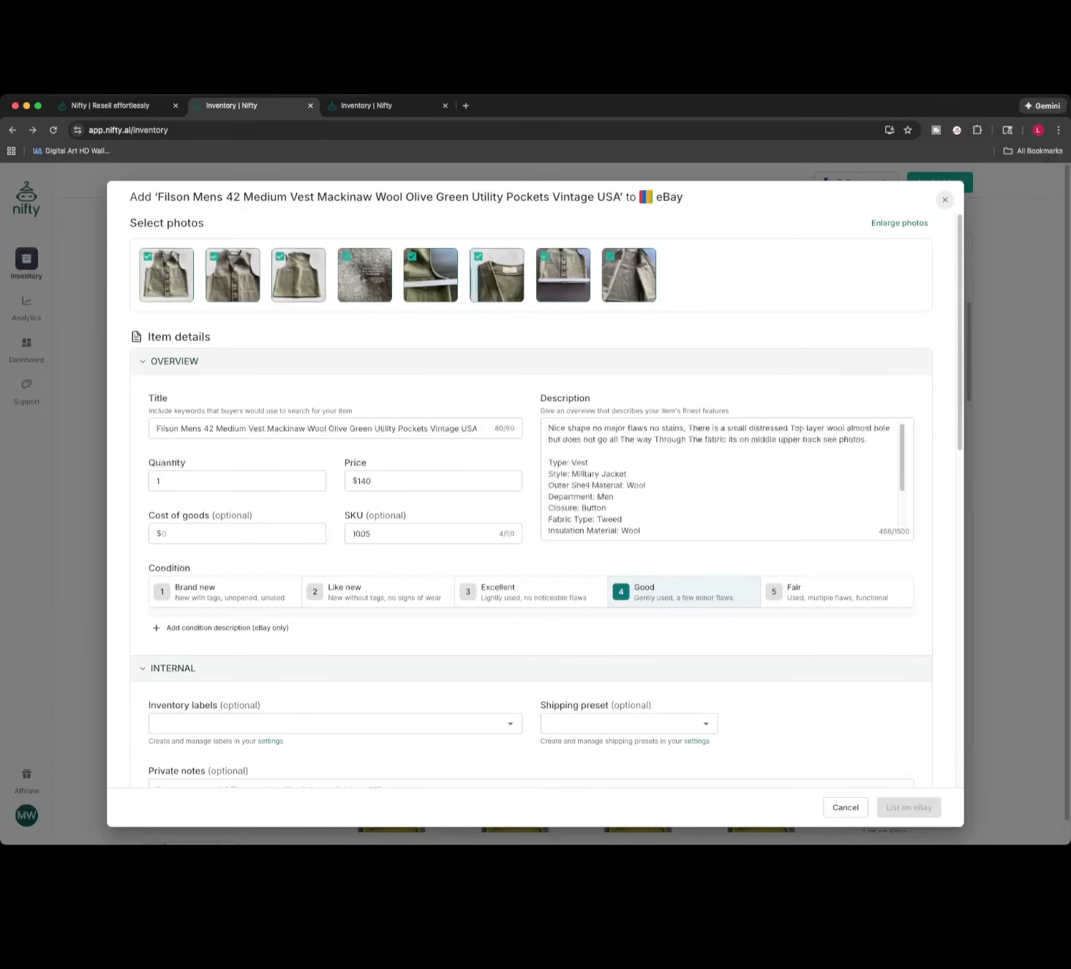
click(946, 200)
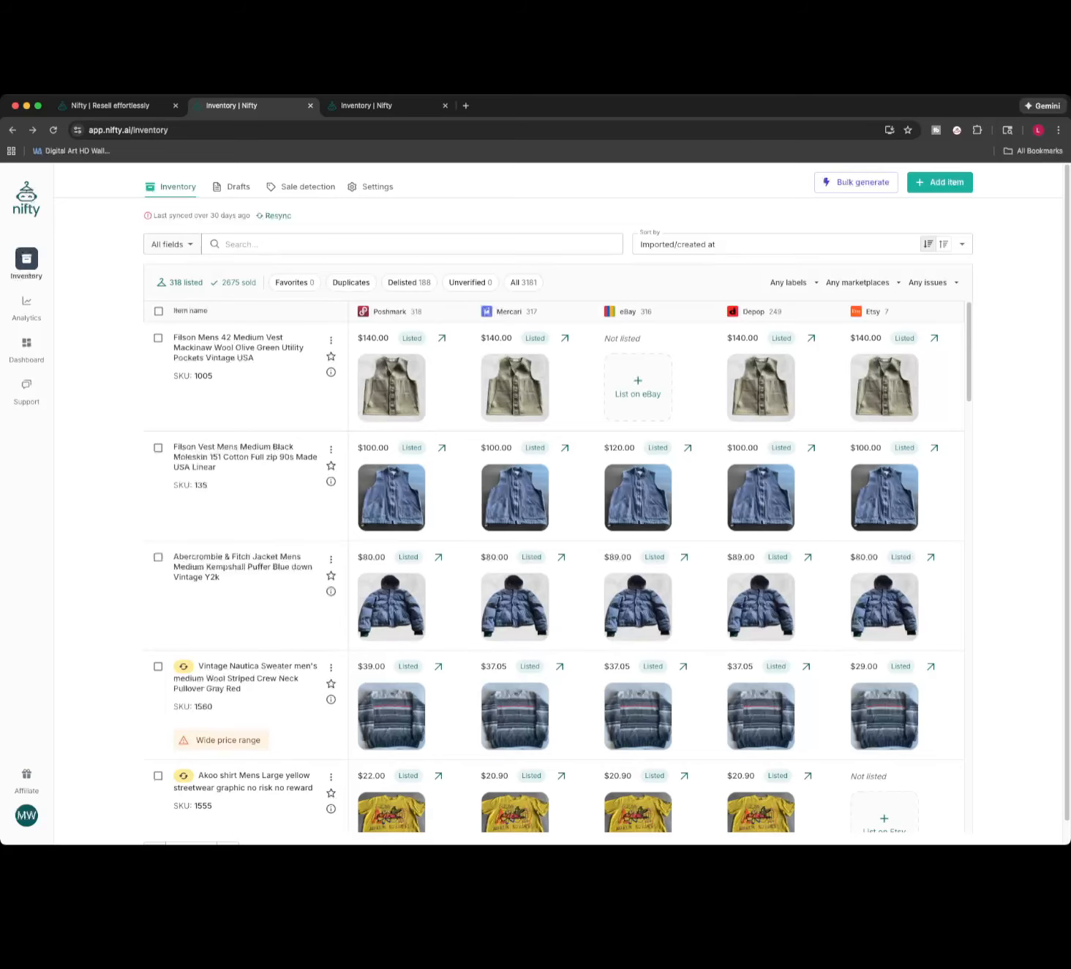
click(639, 388)
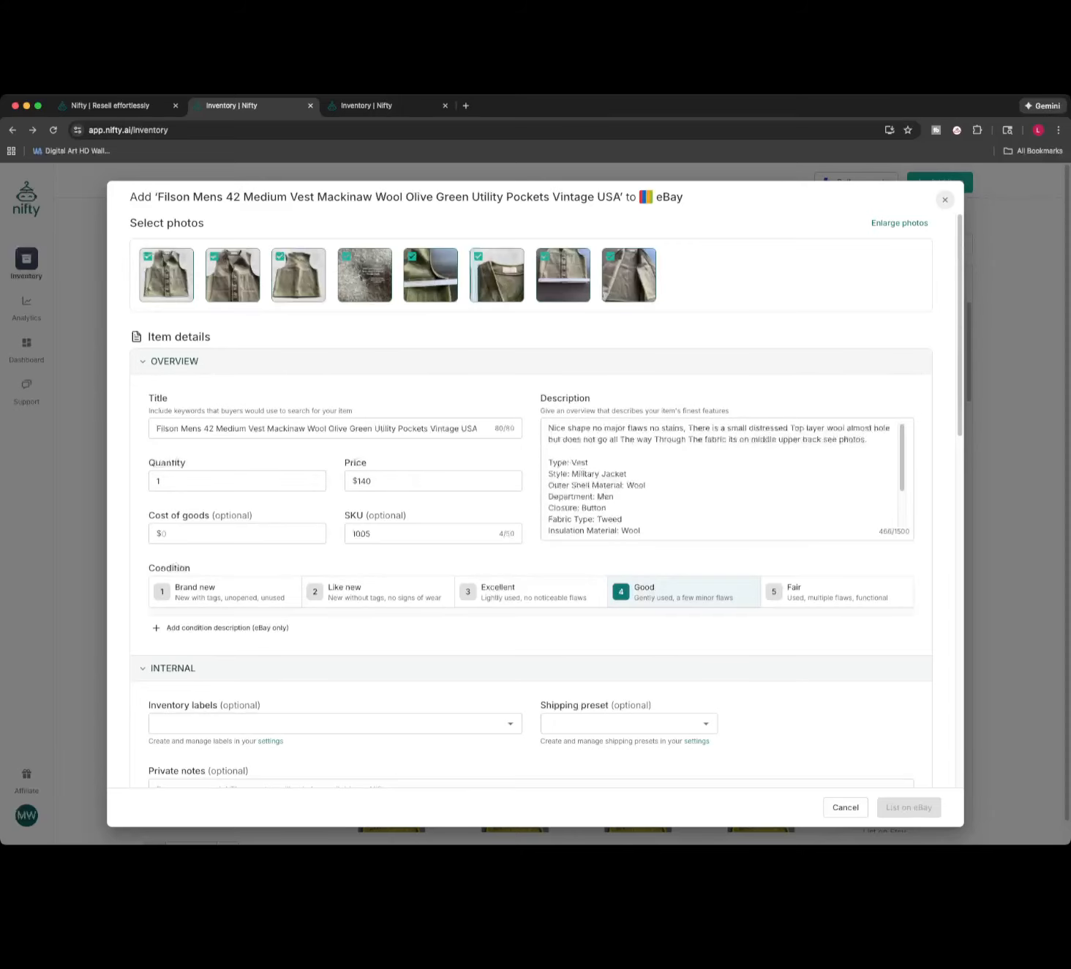
scroll(439, 476, down, 5)
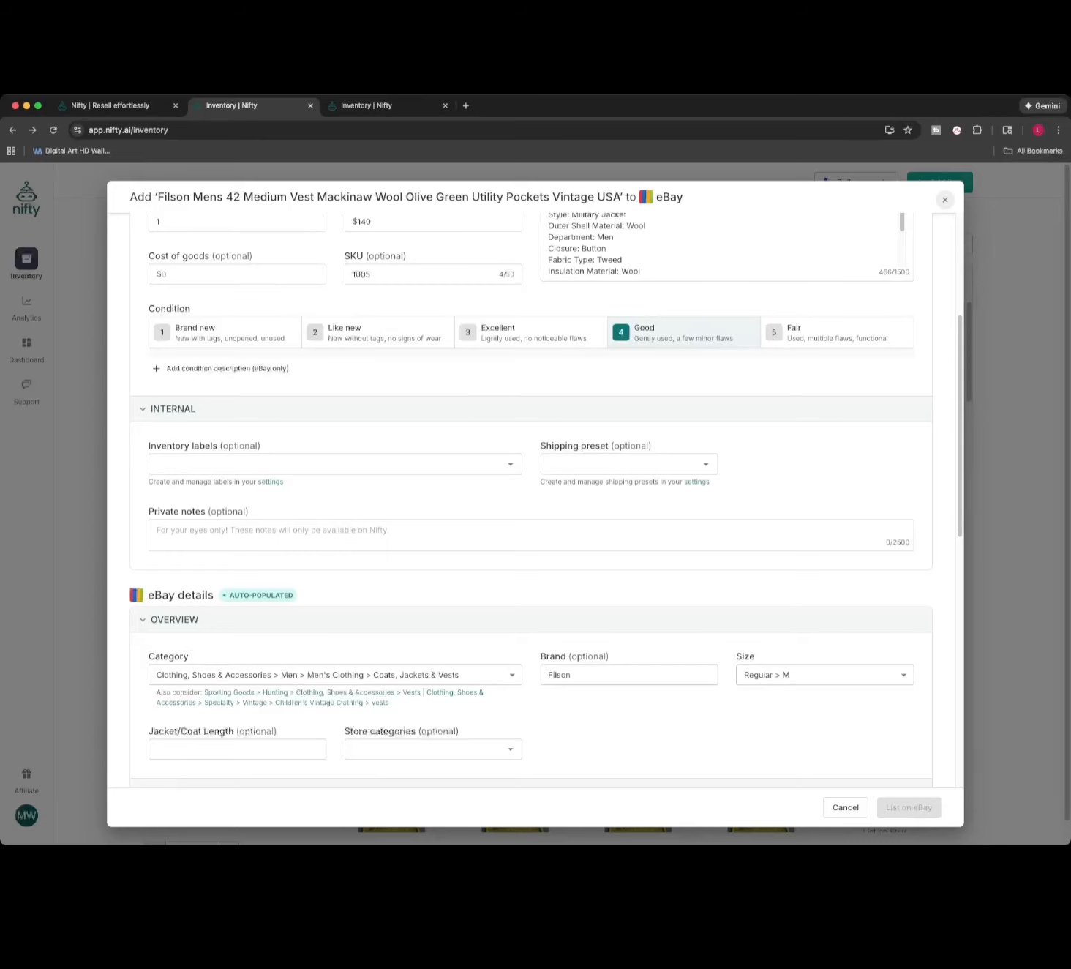
scroll(532, 499, down, 1)
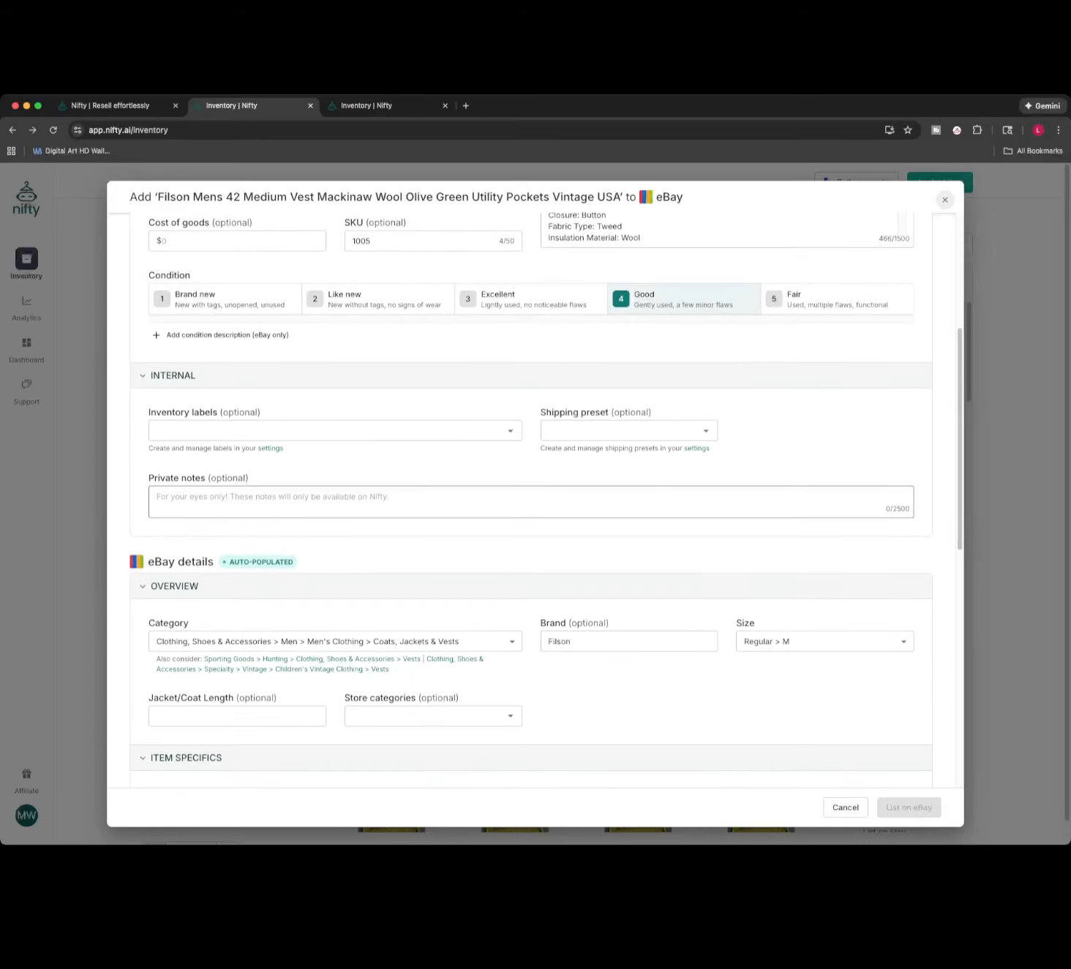
click(622, 430)
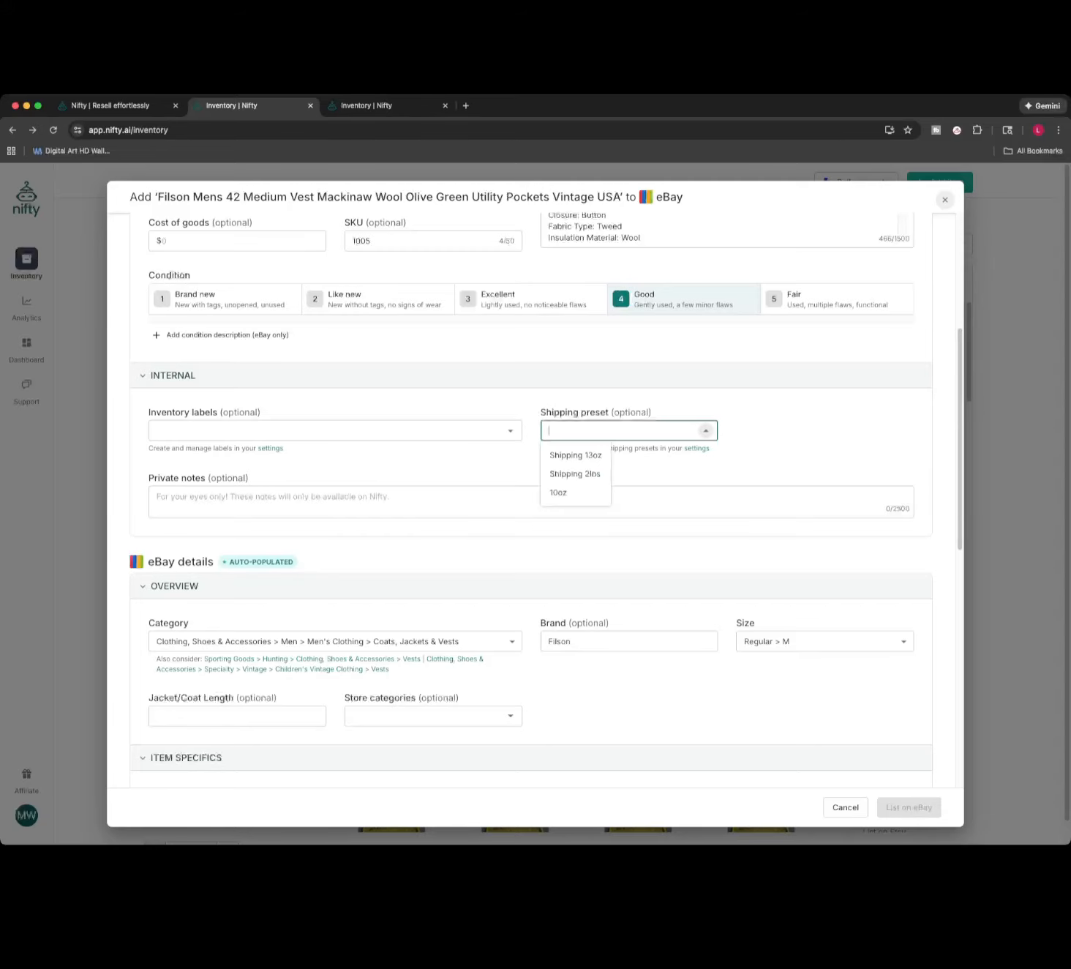
click(575, 473)
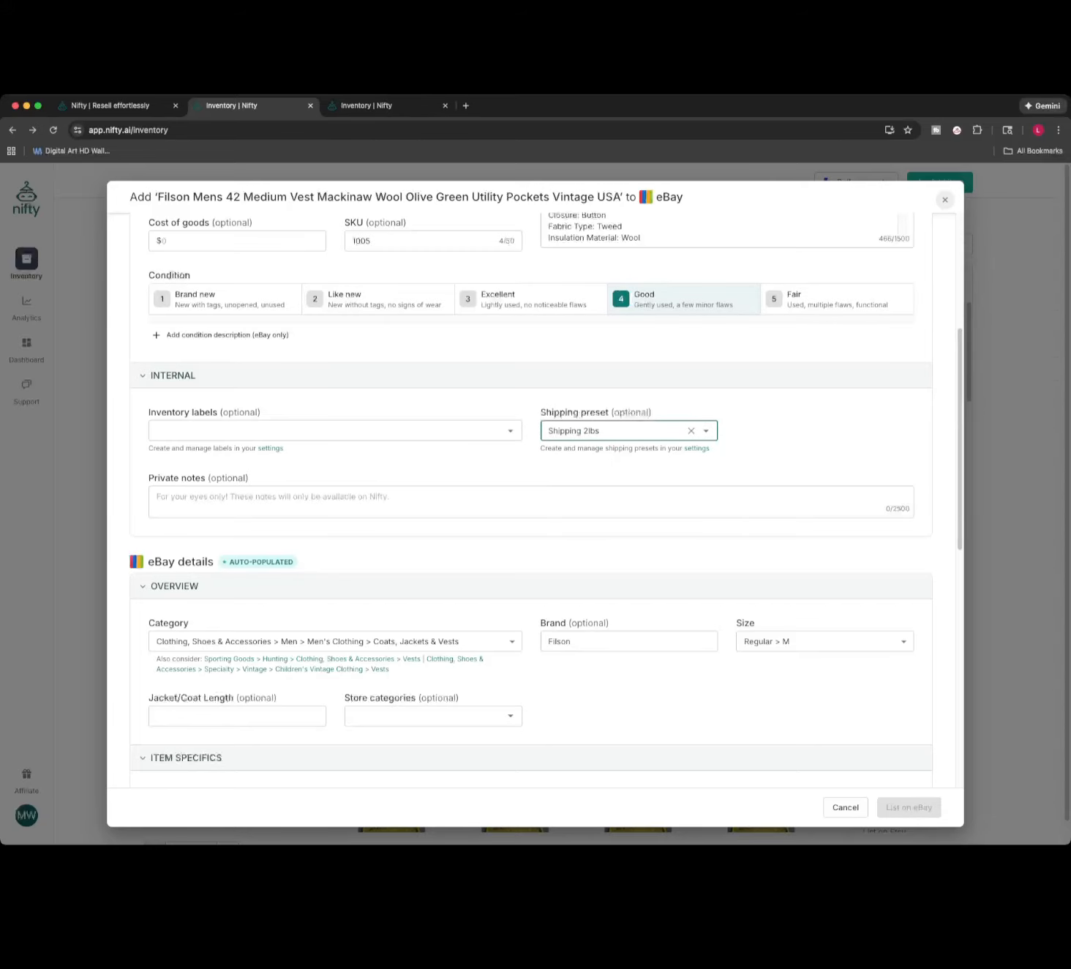
Set the eBay style to Military Jacket and the outer shell material to Wool.
scroll(575, 473, down, 6)
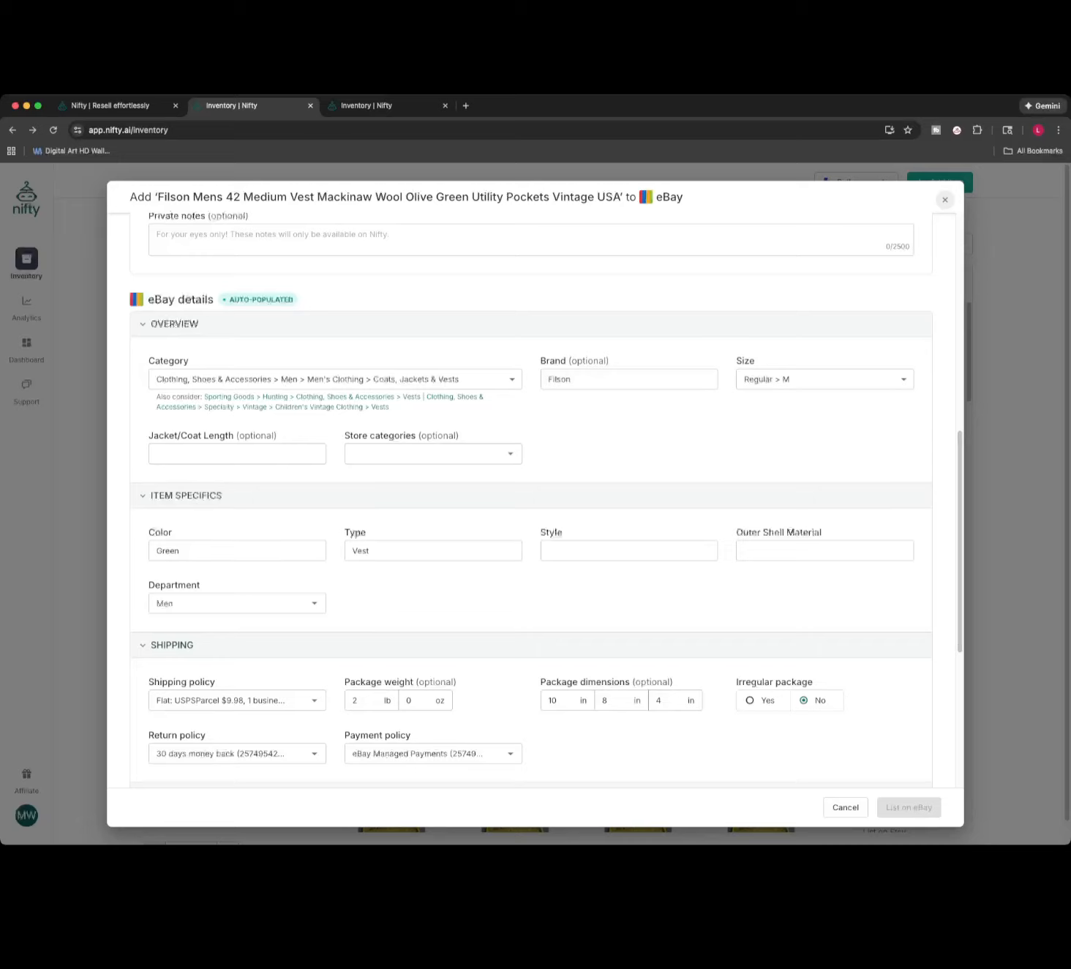
click(600, 551)
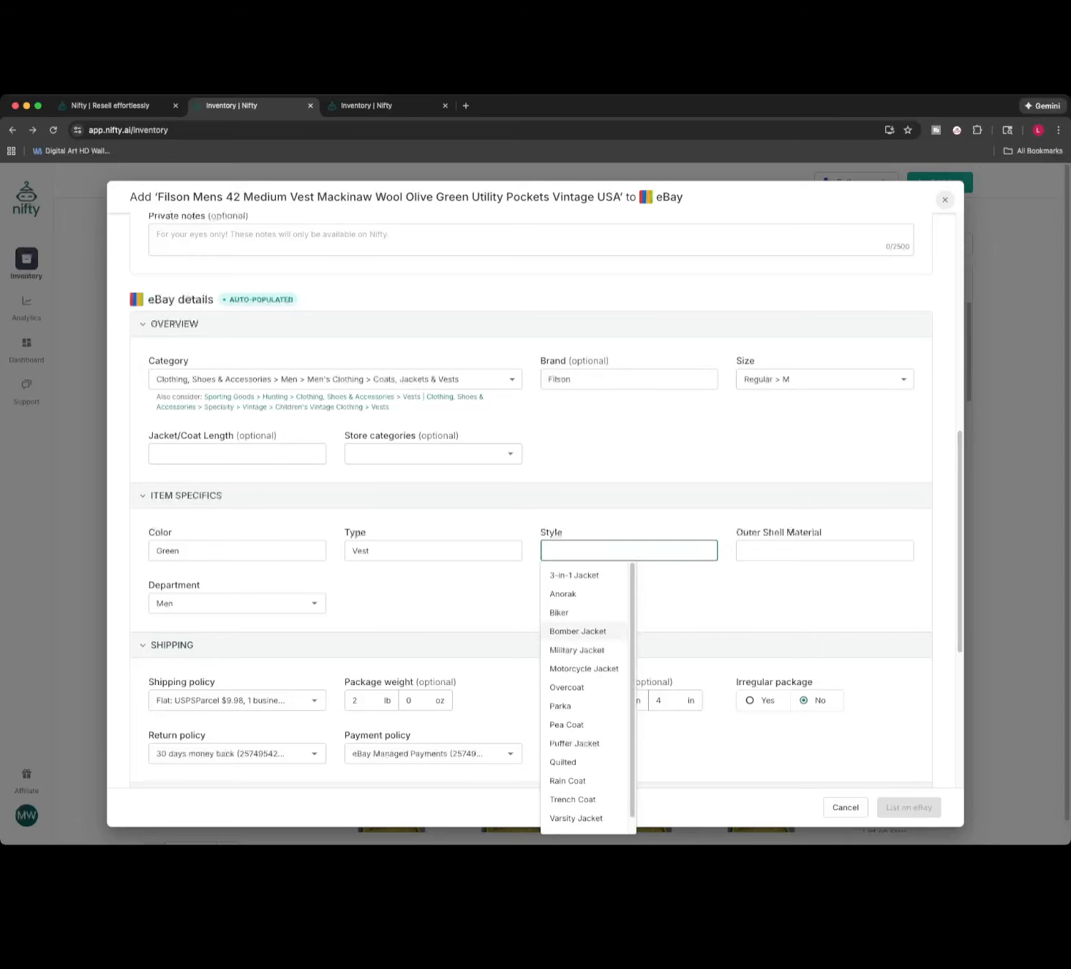
click(578, 650)
click(825, 550)
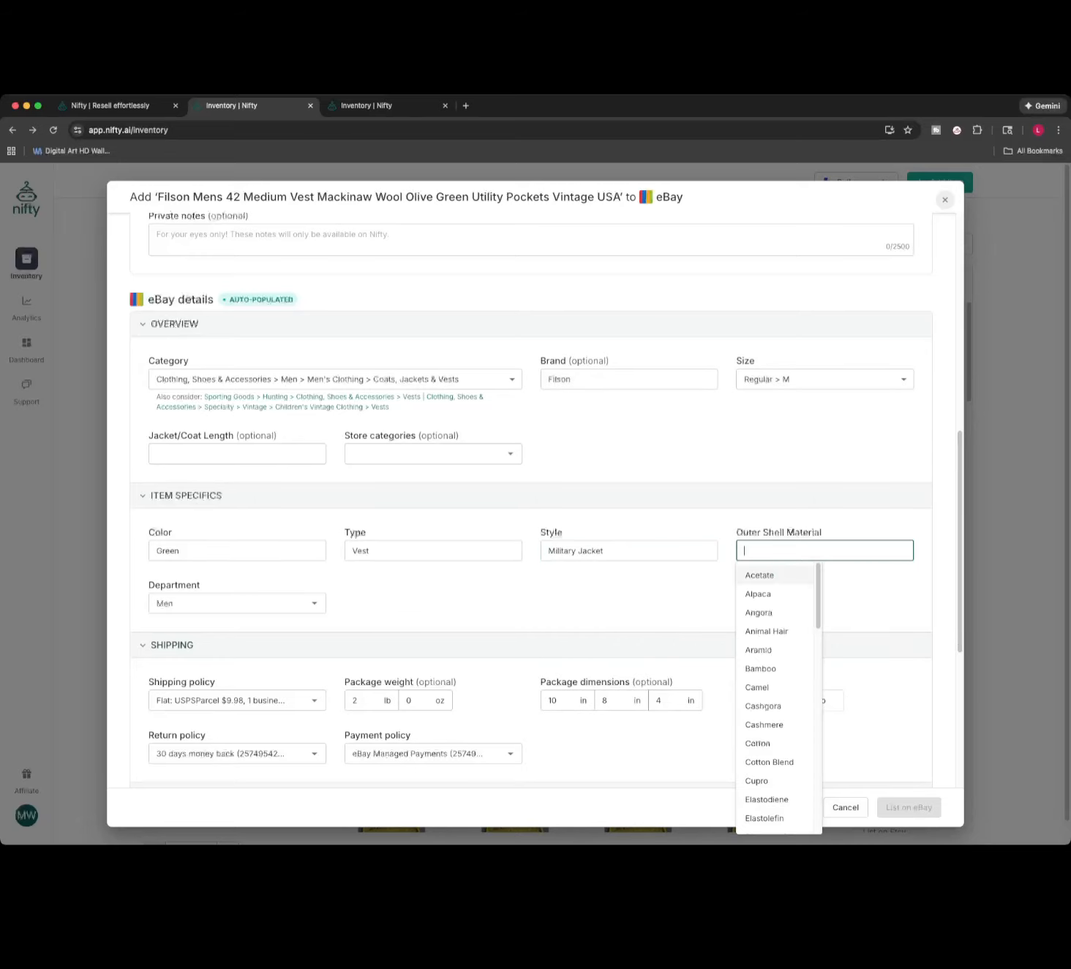
scroll(775, 644, down, 8)
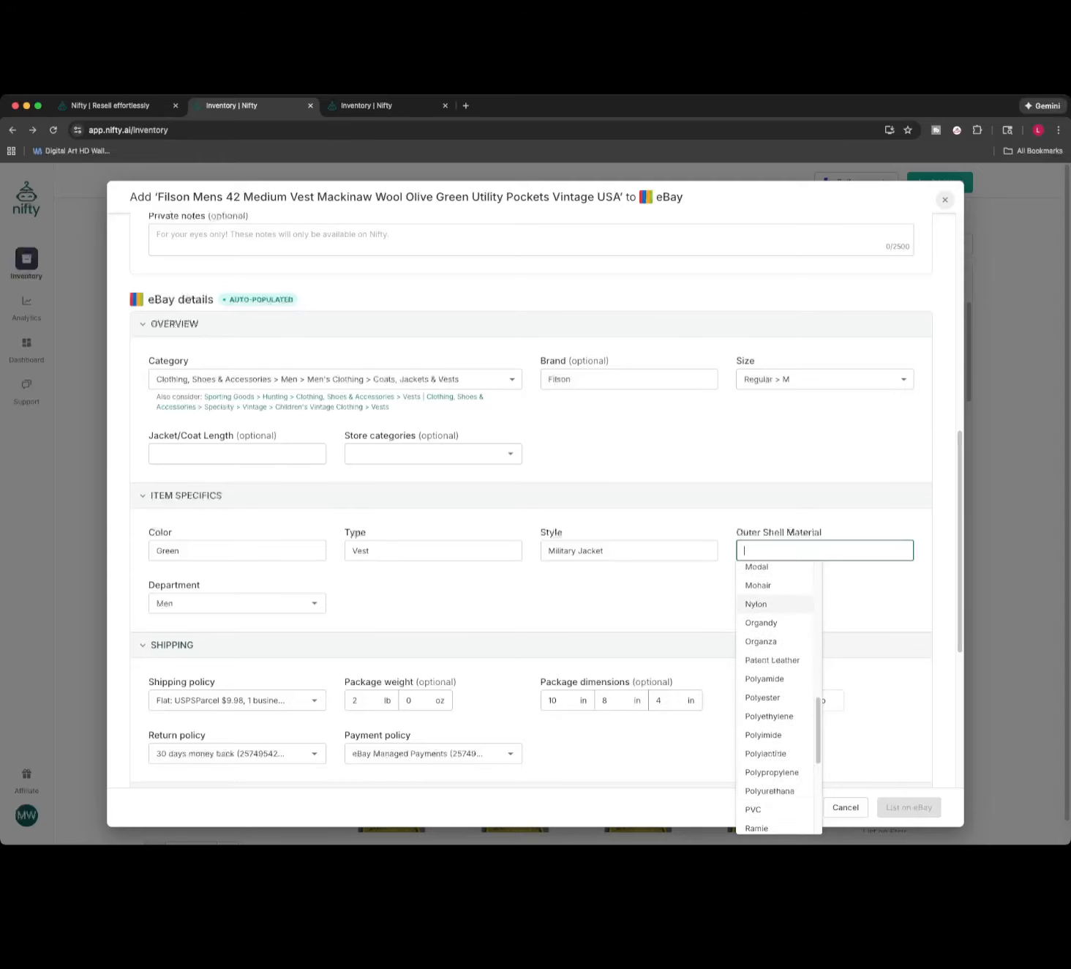
scroll(769, 596, down, 5)
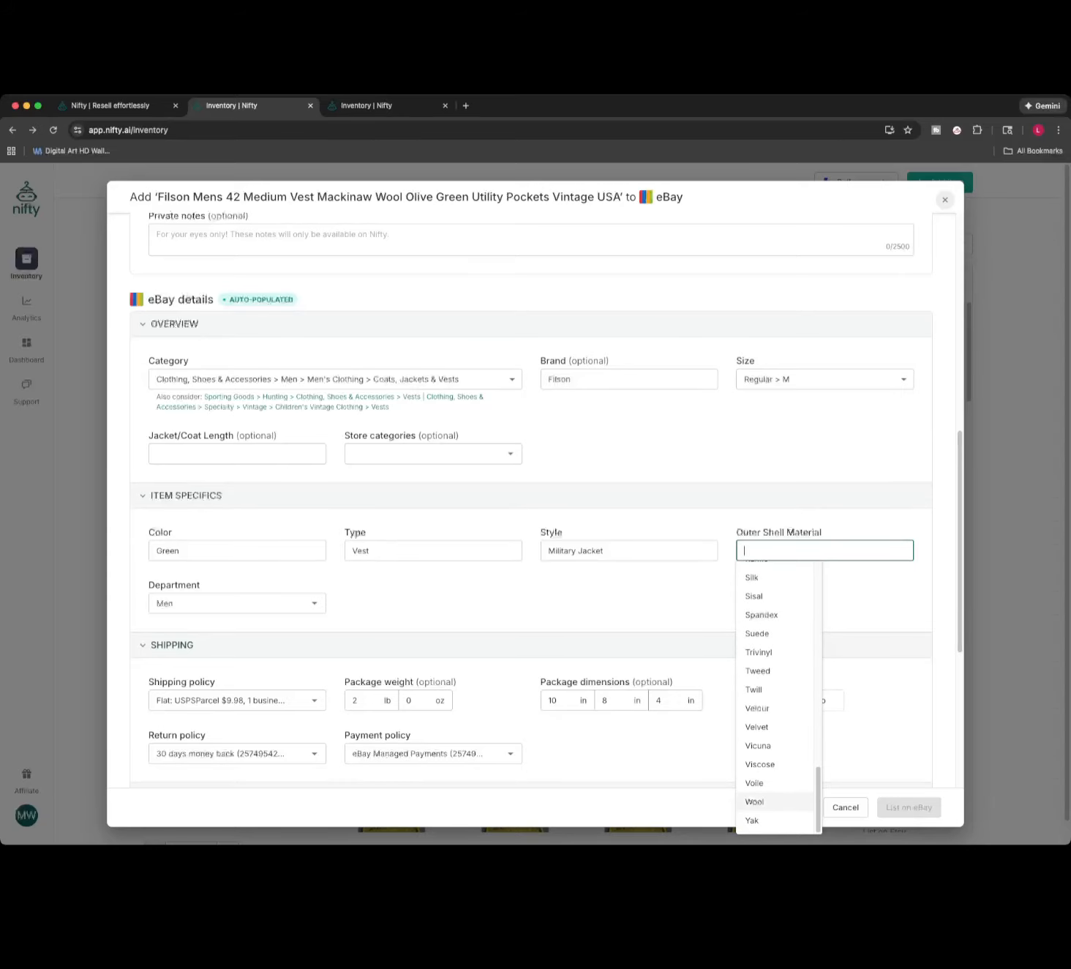
click(754, 801)
Check the available eBay return policies and review the remaining fields of the eBay form.
scroll(293, 586, down, 3)
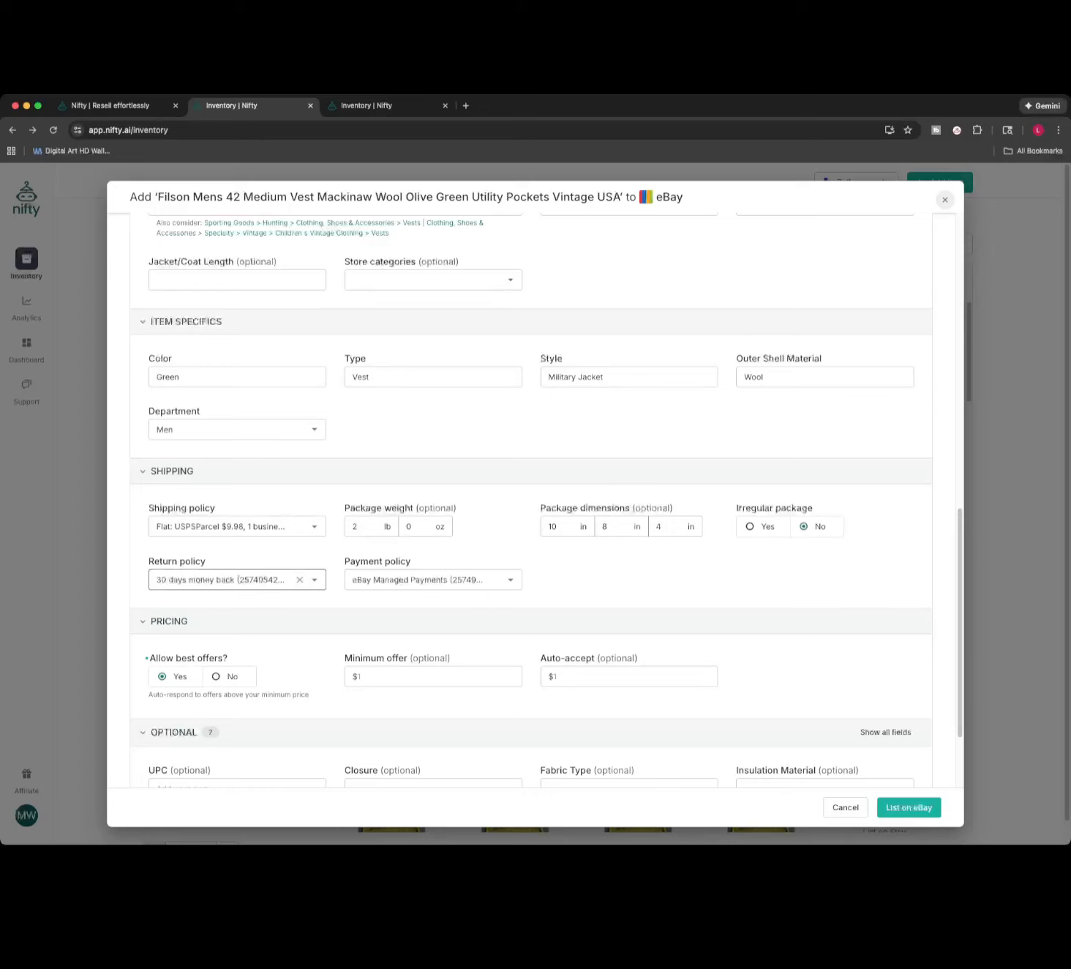
click(220, 580)
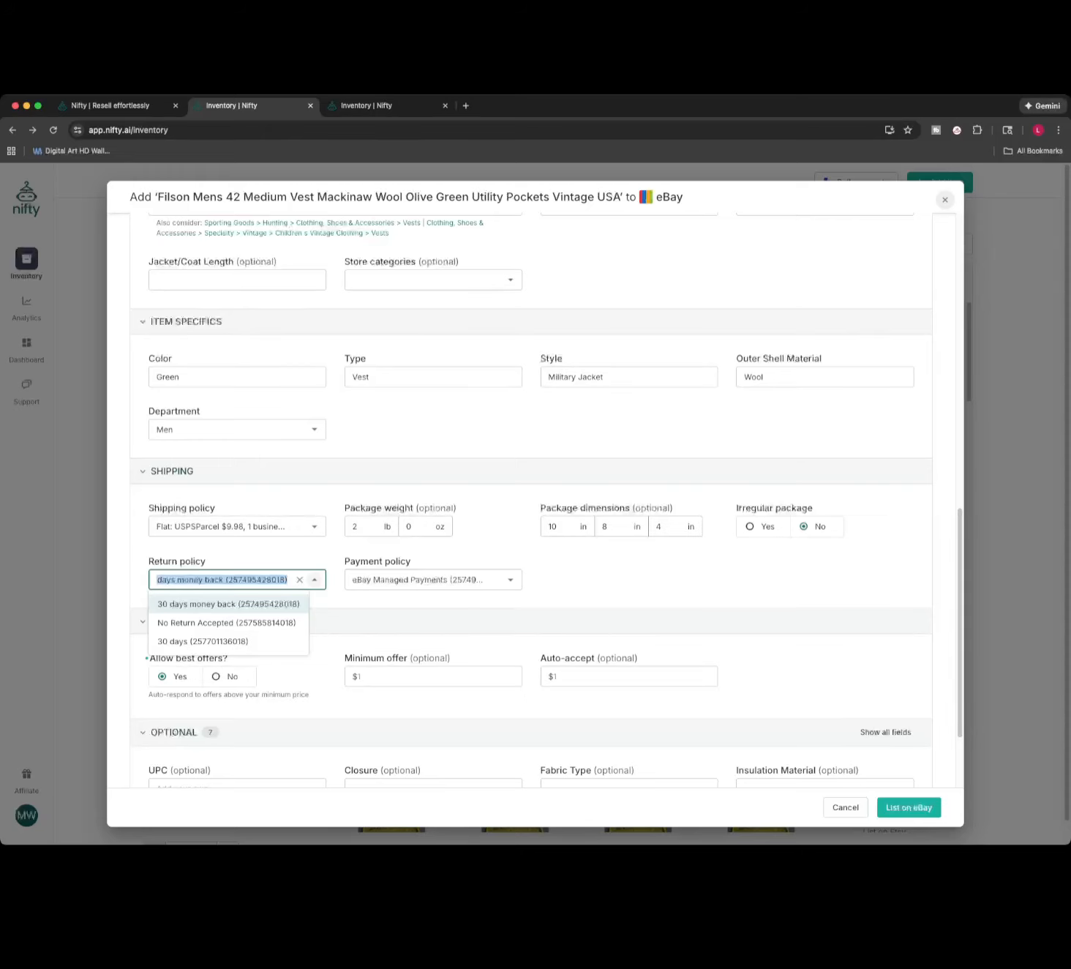
click(604, 586)
scroll(531, 500, down, 3)
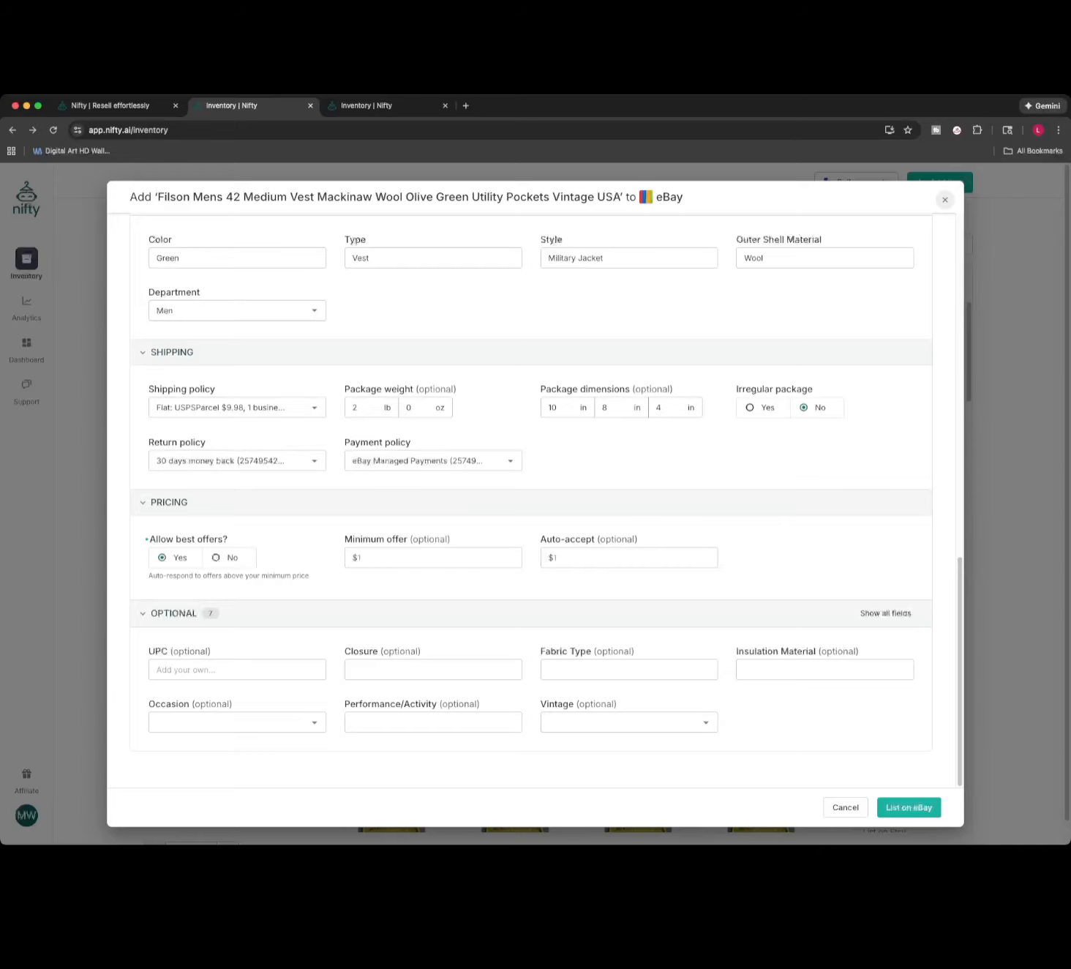
scroll(531, 501, up, 10)
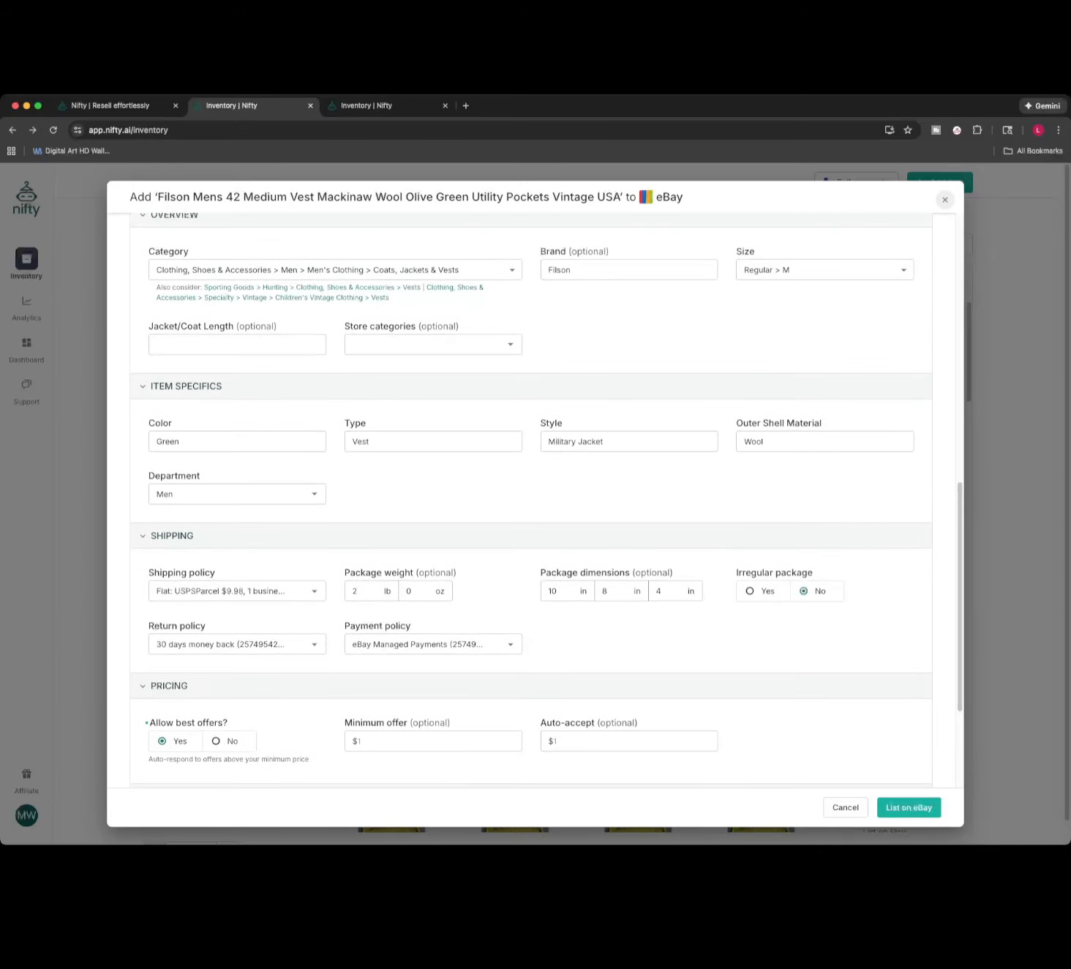
scroll(531, 501, up, 5)
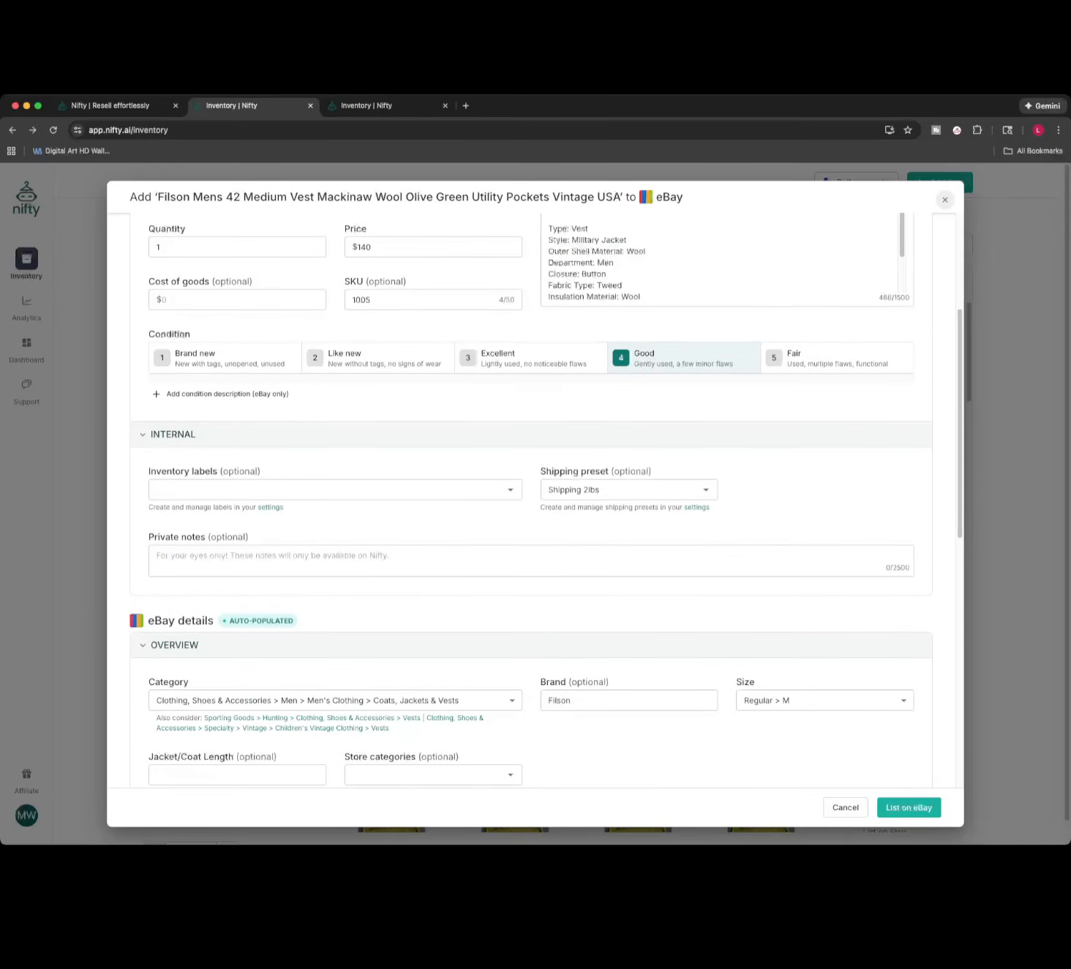
Set the Filson vest's eBay price to $174 and list it on eBay.
scroll(531, 501, down, 3)
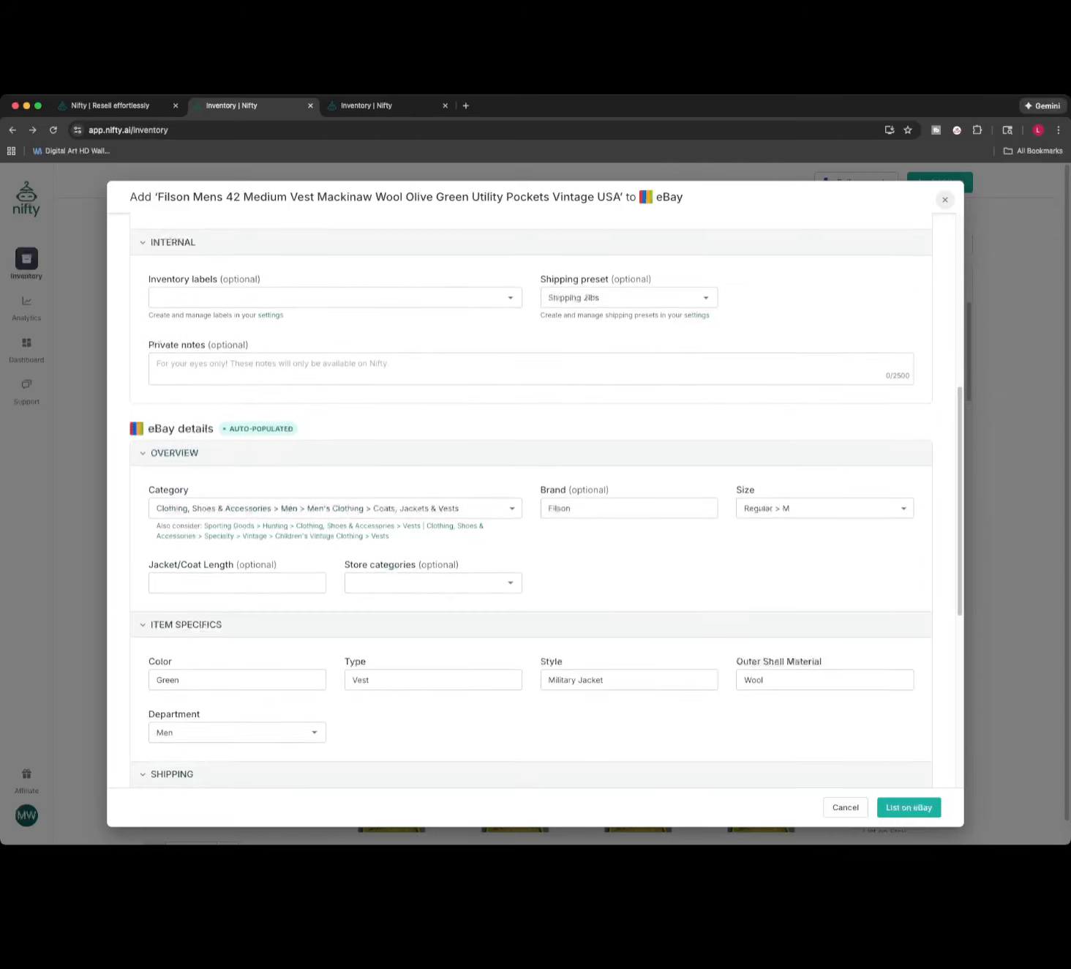
scroll(531, 501, up, 8)
double_click(364, 481)
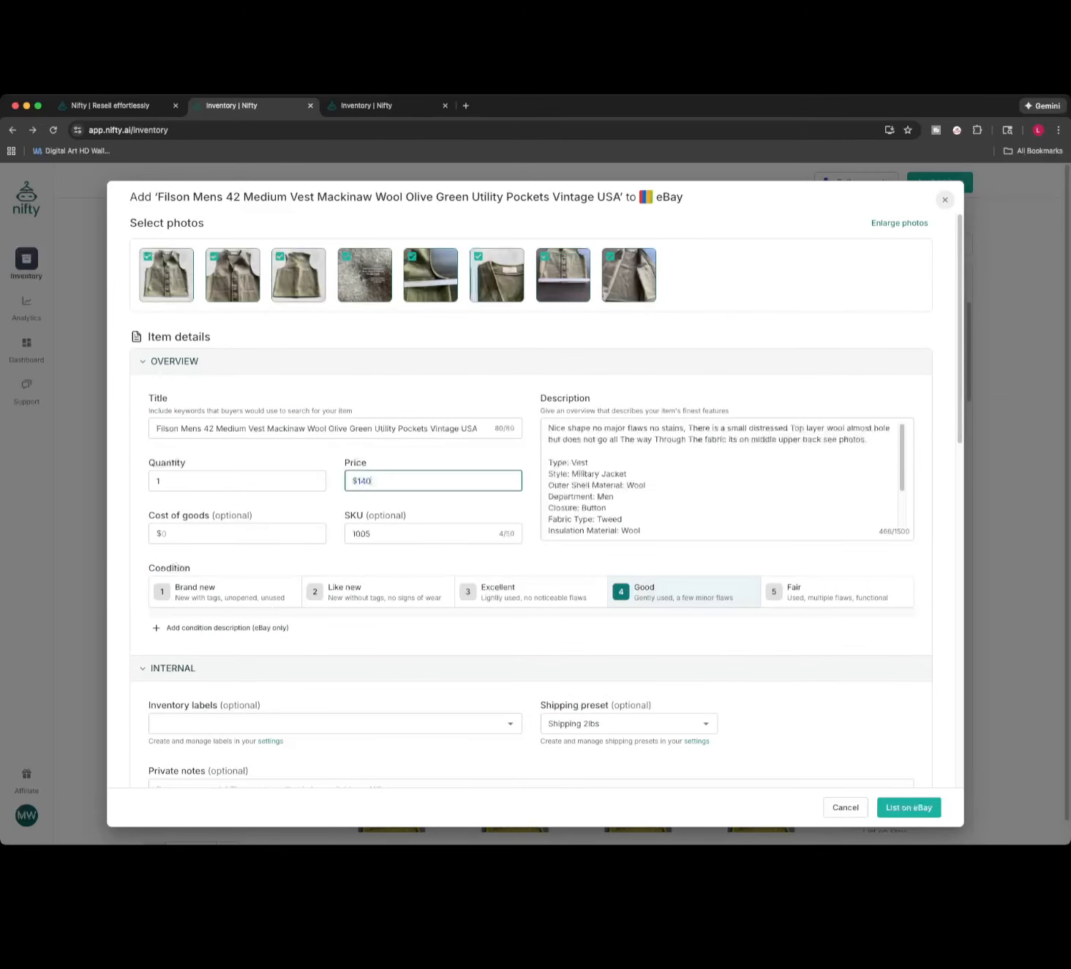
text(120)
scroll(531, 500, down, 10)
scroll(532, 501, down, 2)
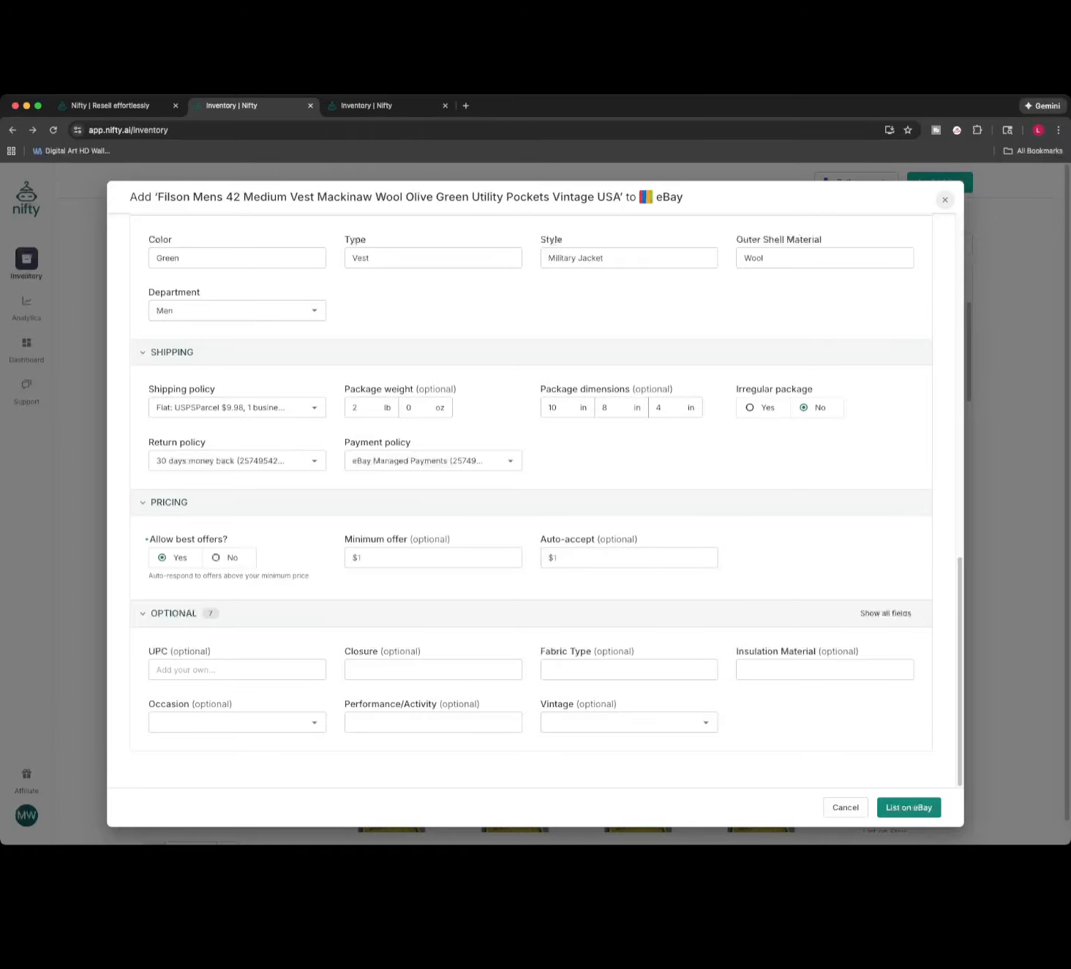
click(908, 808)
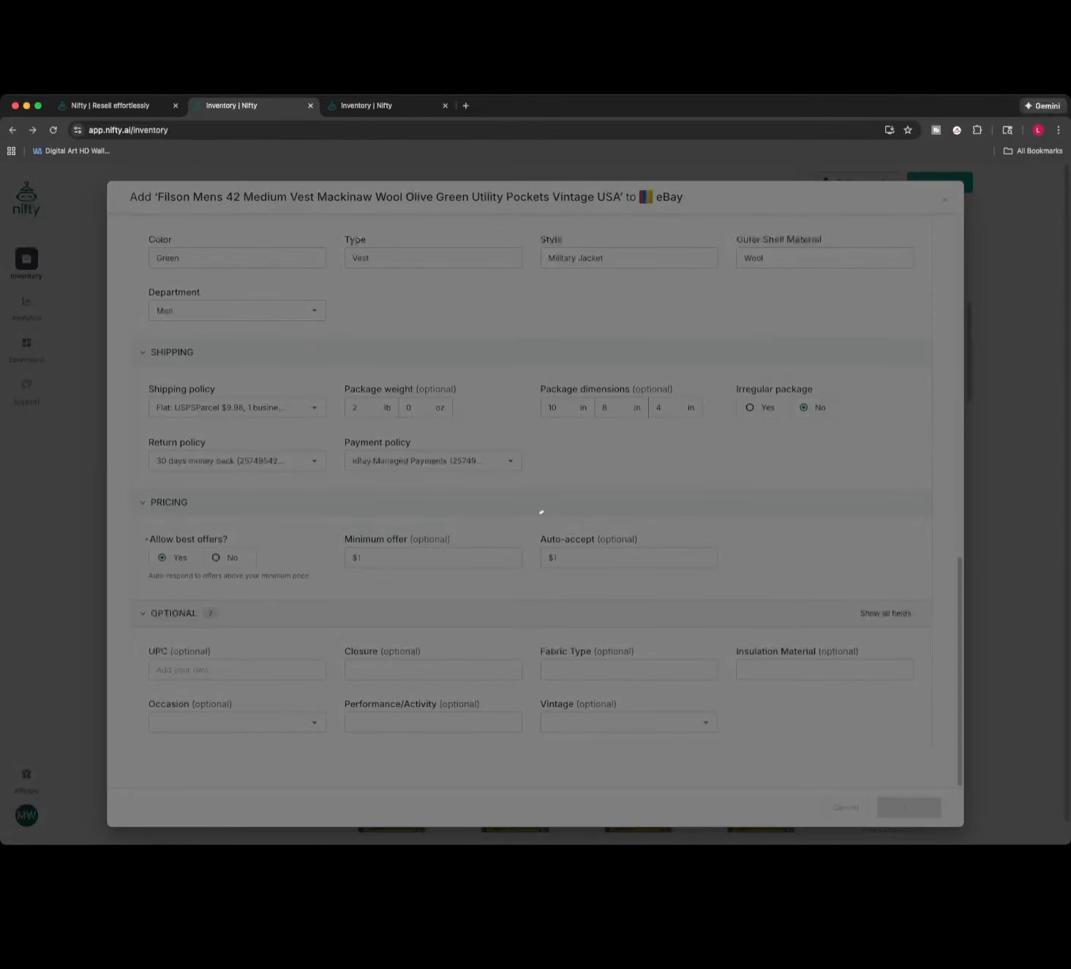
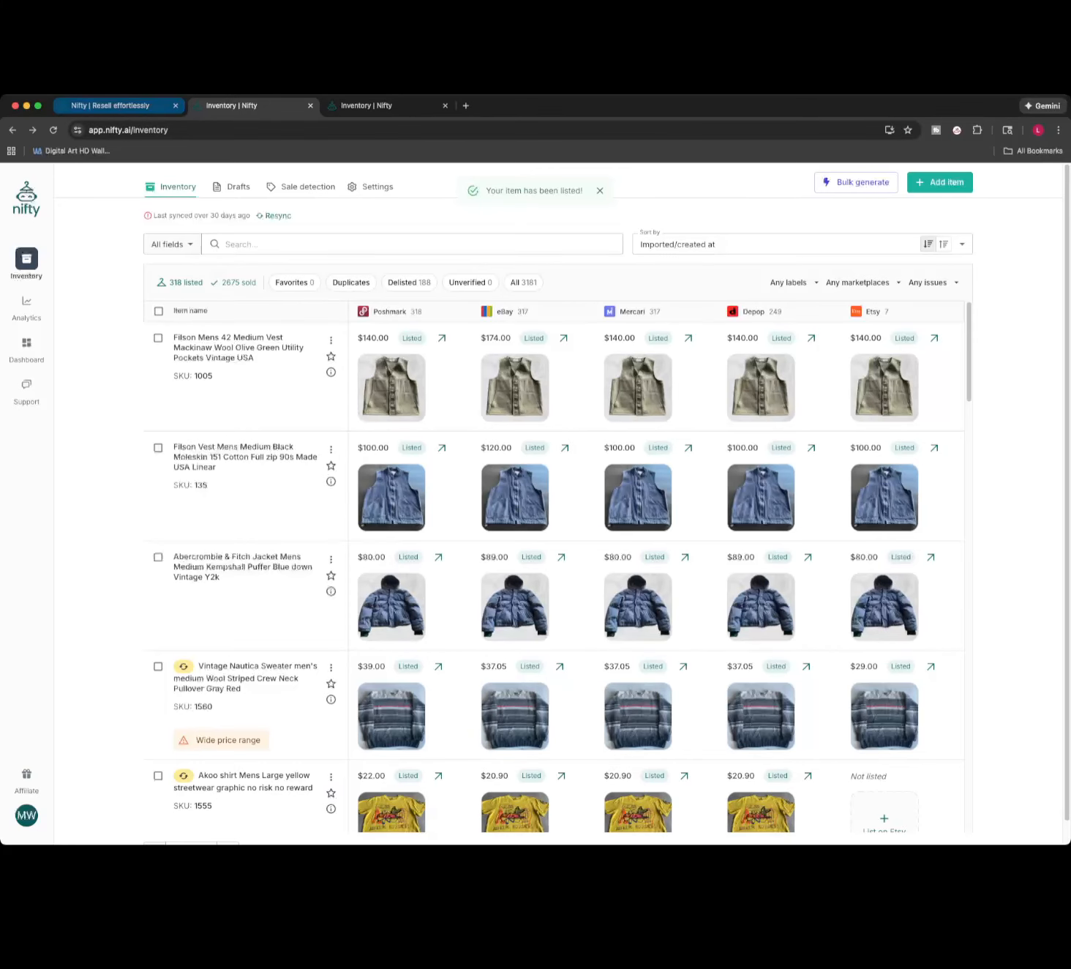
Open the pricing page of the Nifty website and examine the yearly plans.
click(110, 106)
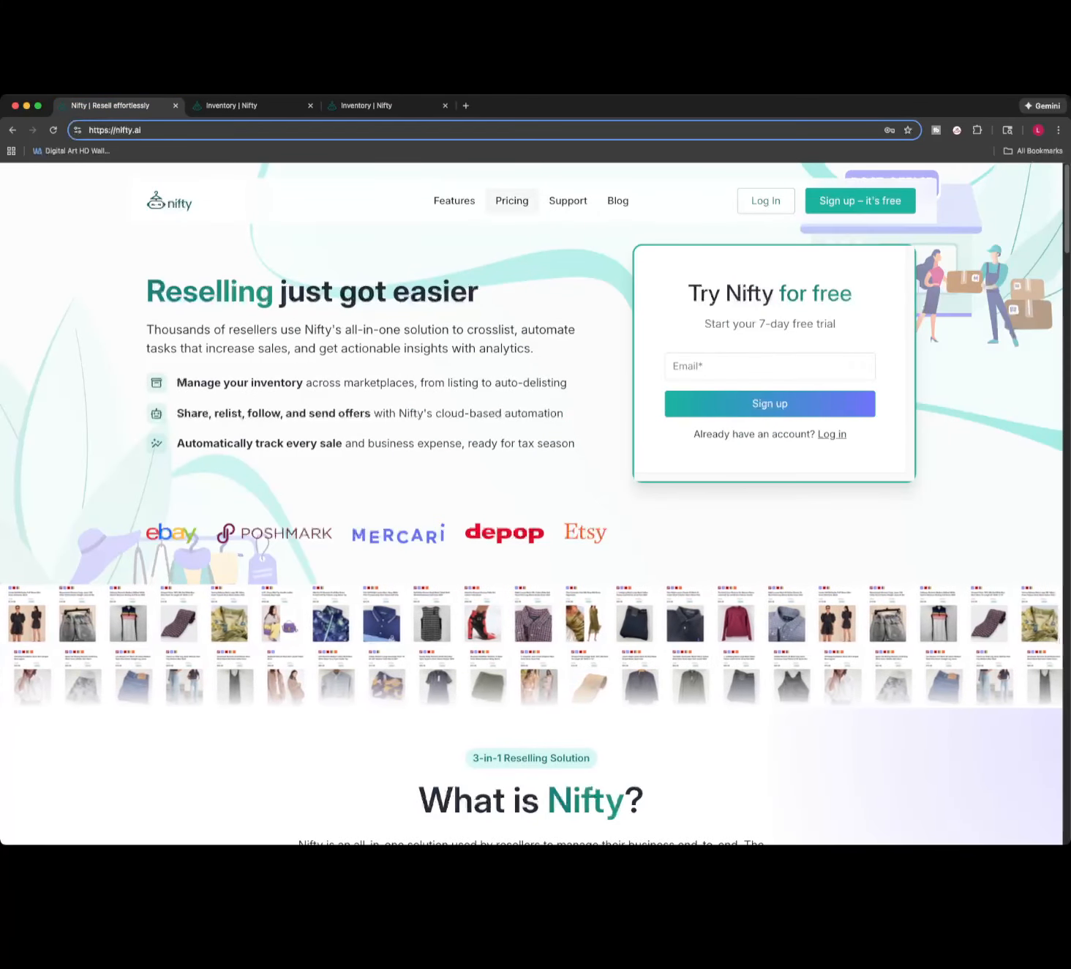
click(511, 200)
scroll(534, 505, down, 2)
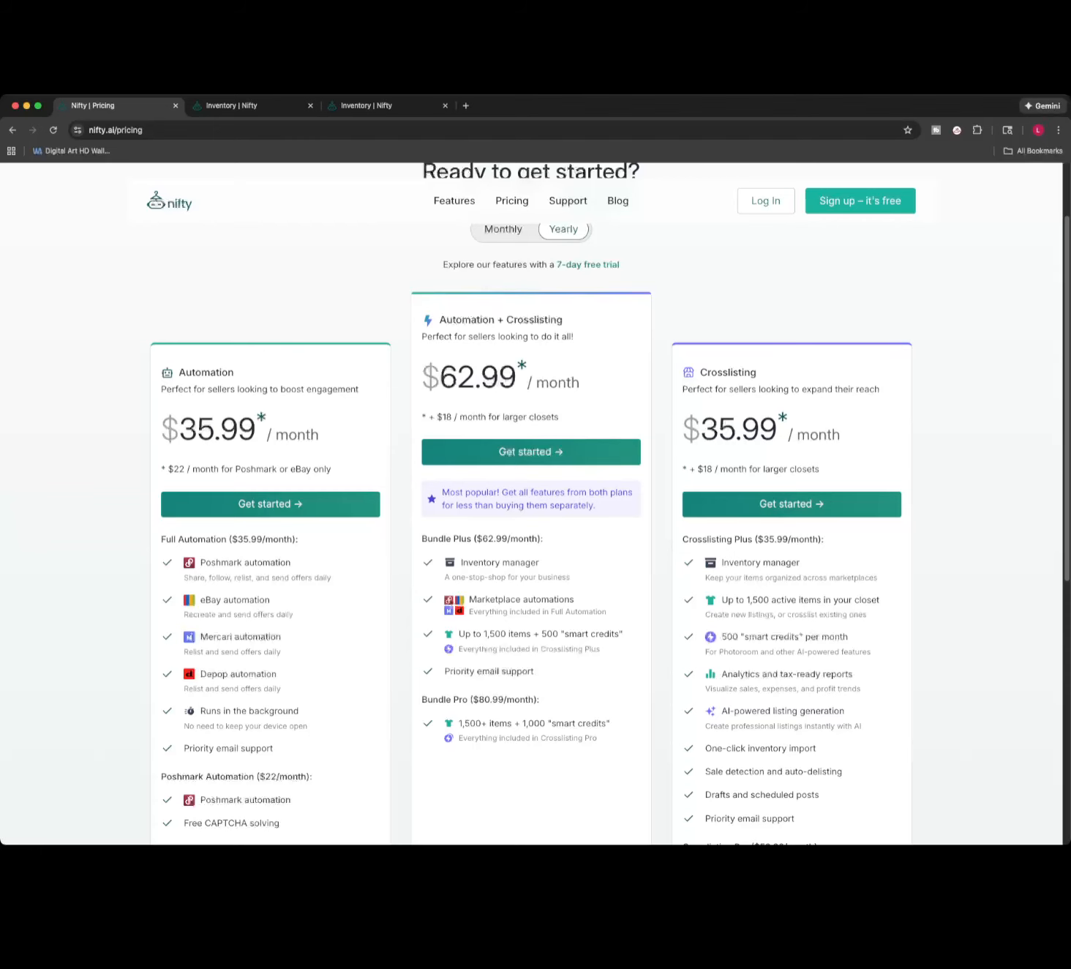
scroll(534, 505, up, 2)
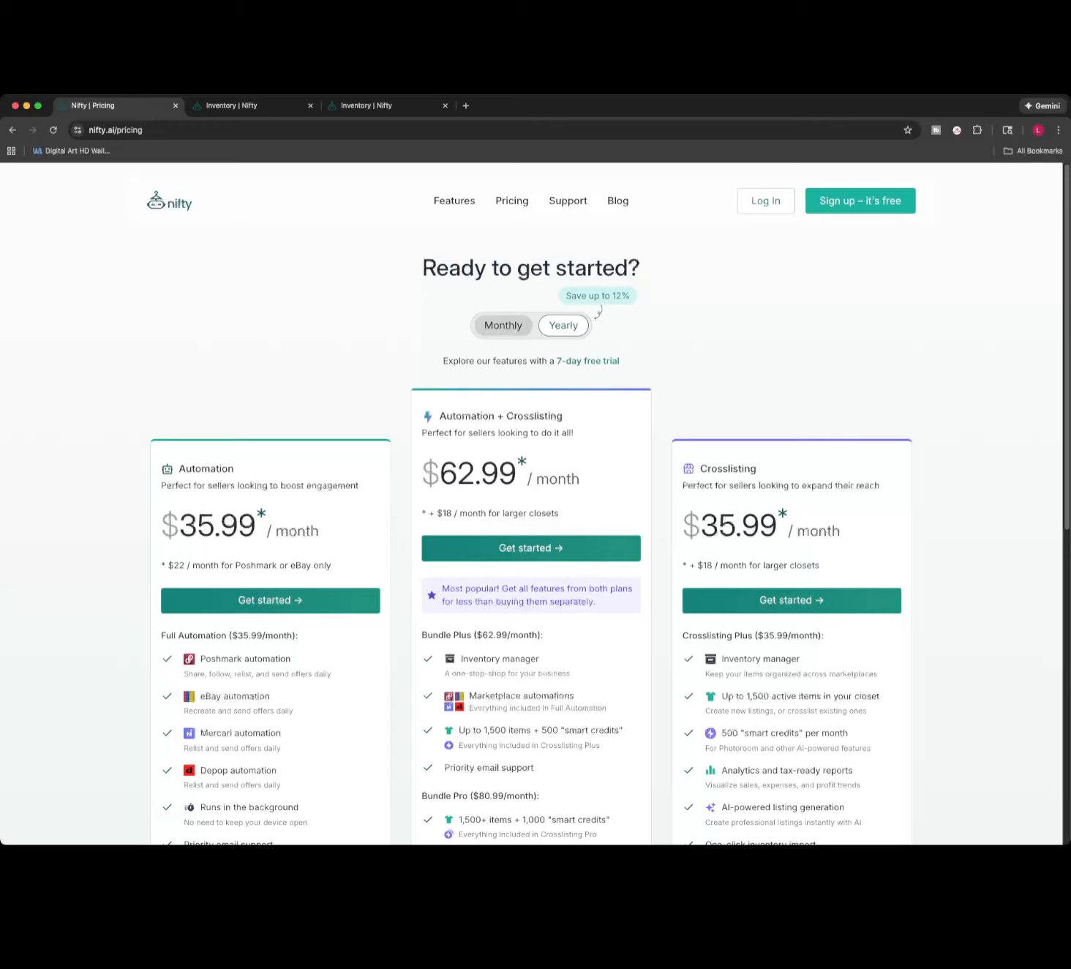
Show monthly billing and review the features and tiers of the Automation, Crosslisting and combined plans.
click(503, 326)
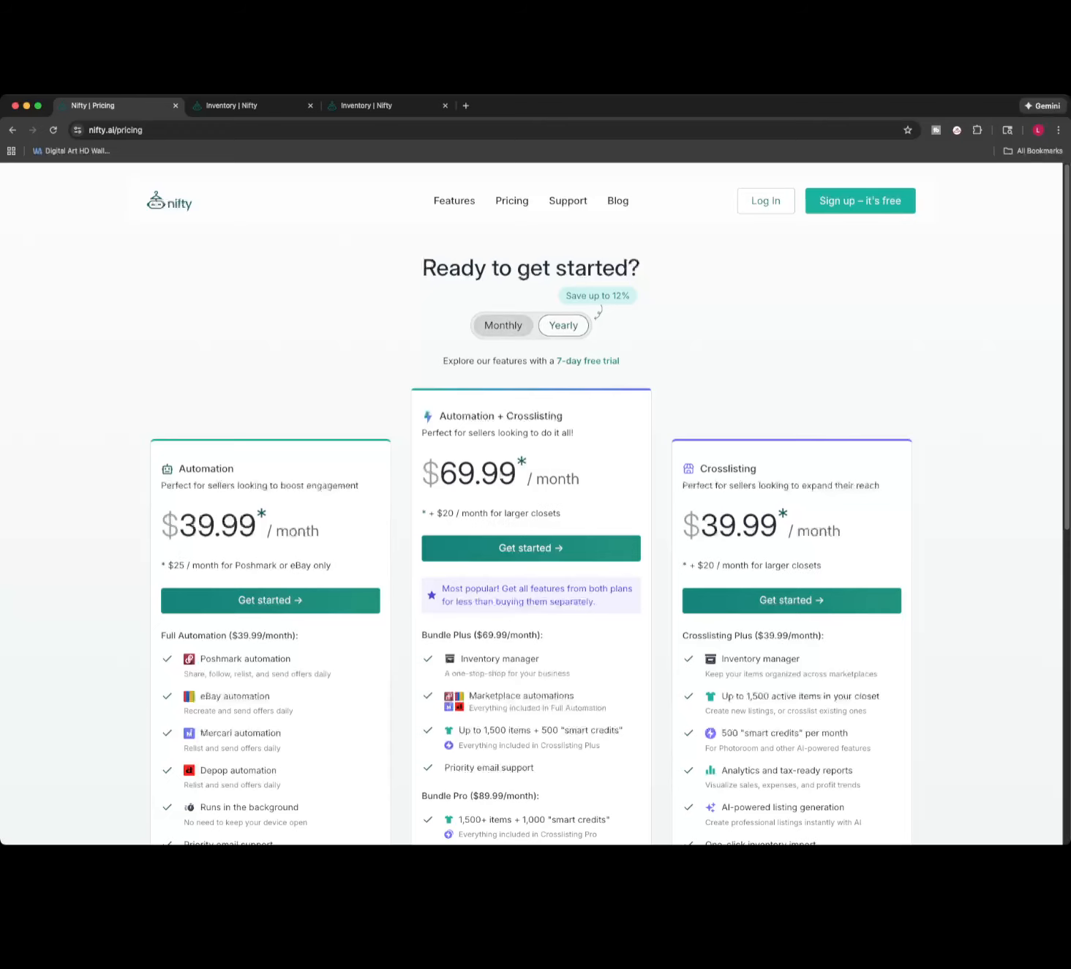
scroll(535, 505, down, 2)
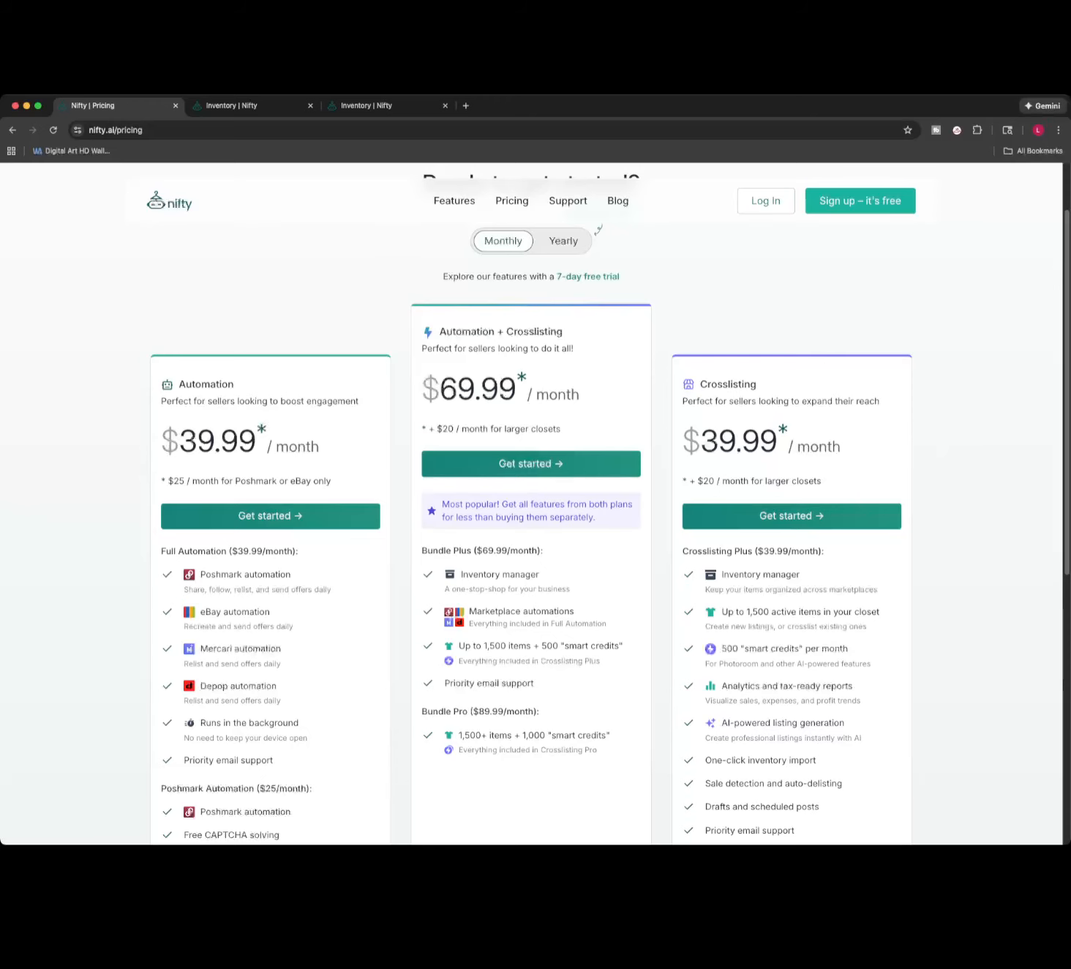
scroll(531, 504, down, 2)
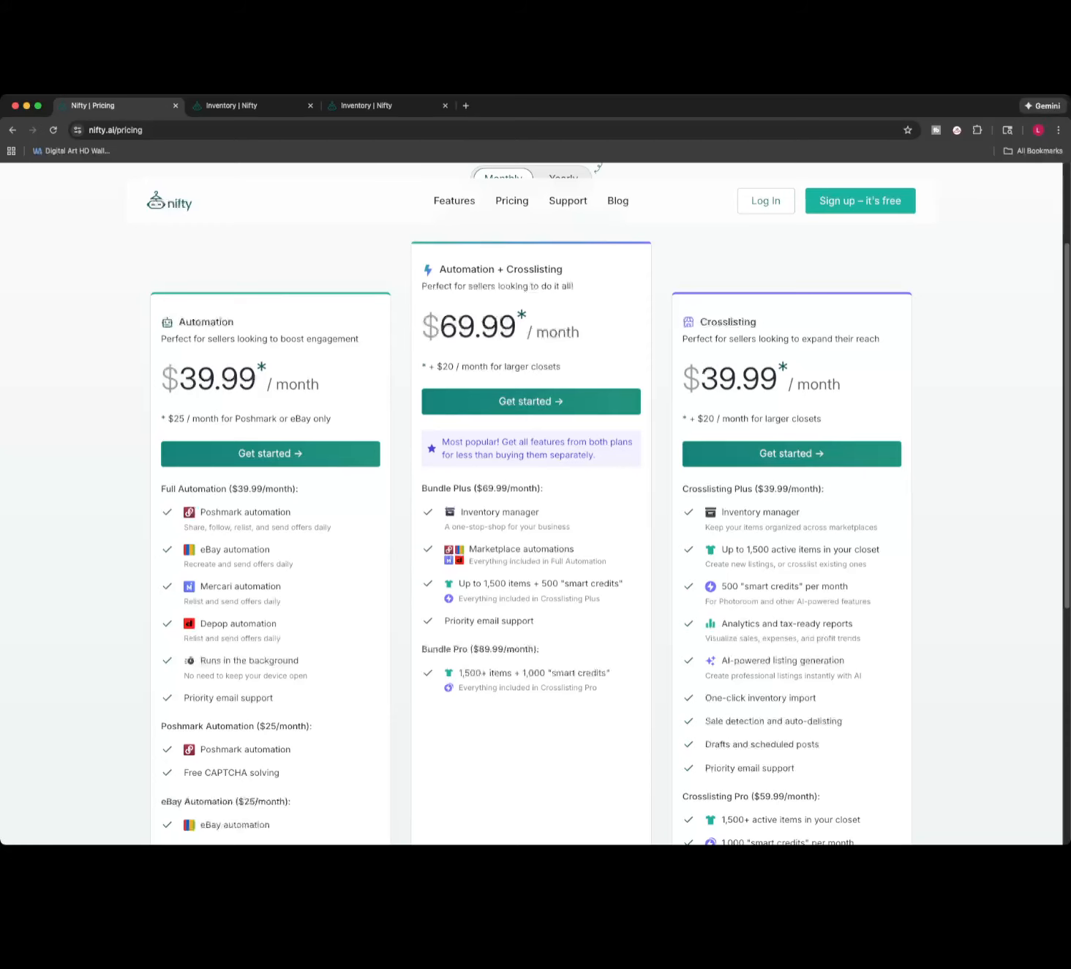
scroll(536, 505, down, 2)
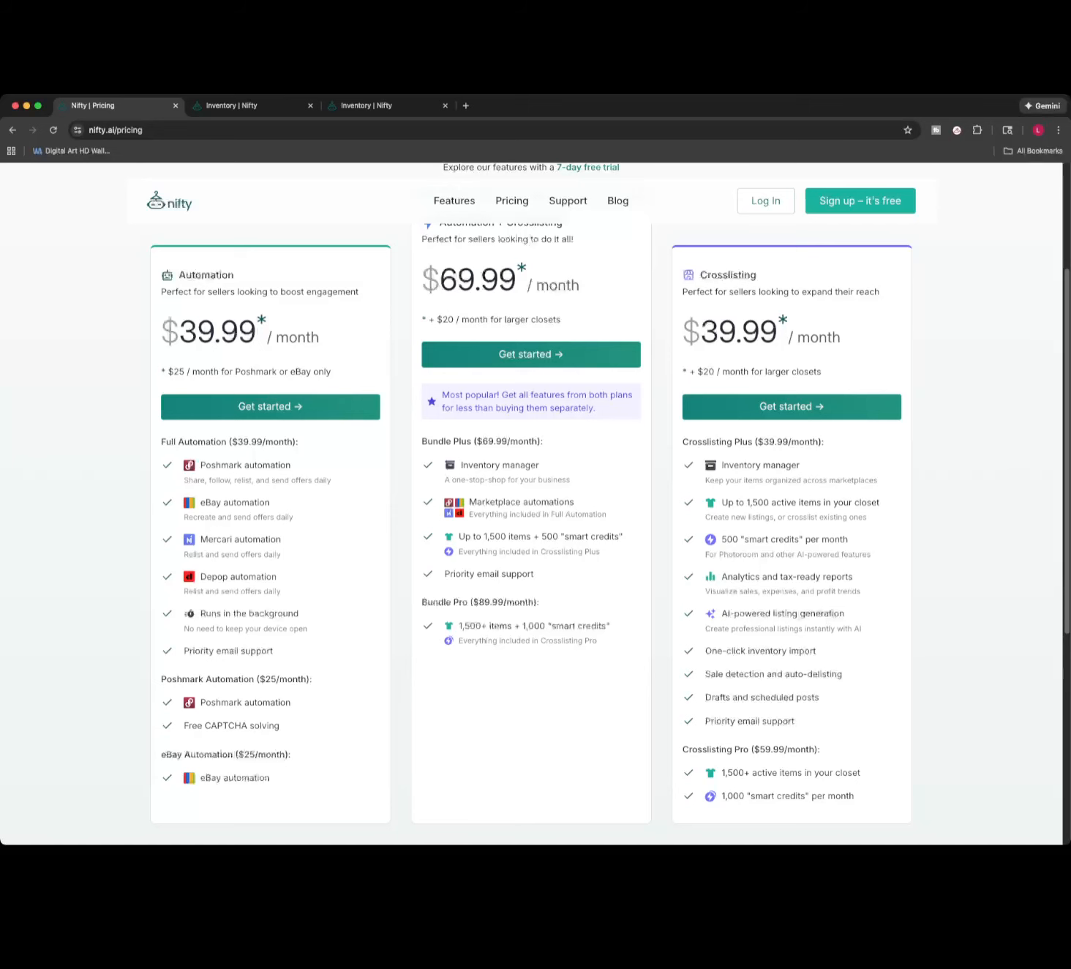
scroll(535, 505, up, 1)
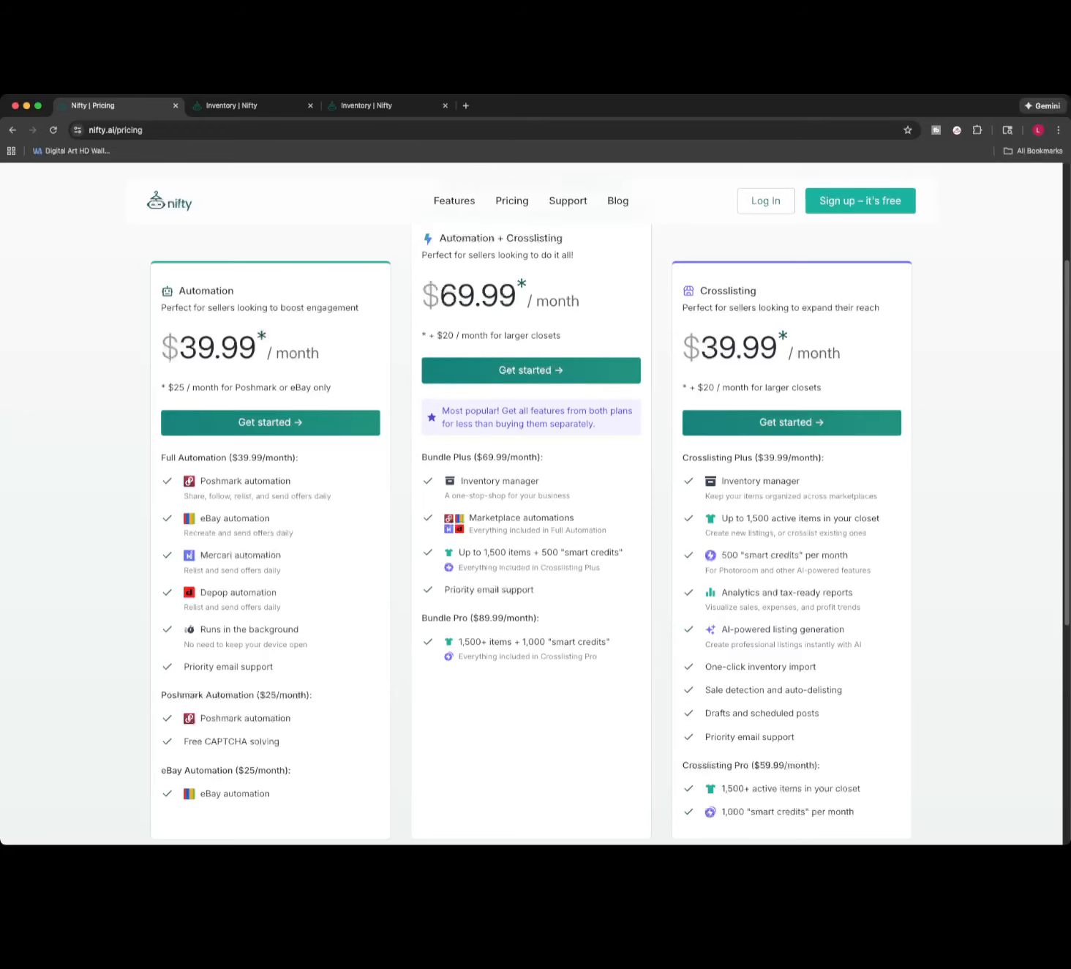
scroll(598, 167, up, 2)
scroll(564, 325, up, 3)
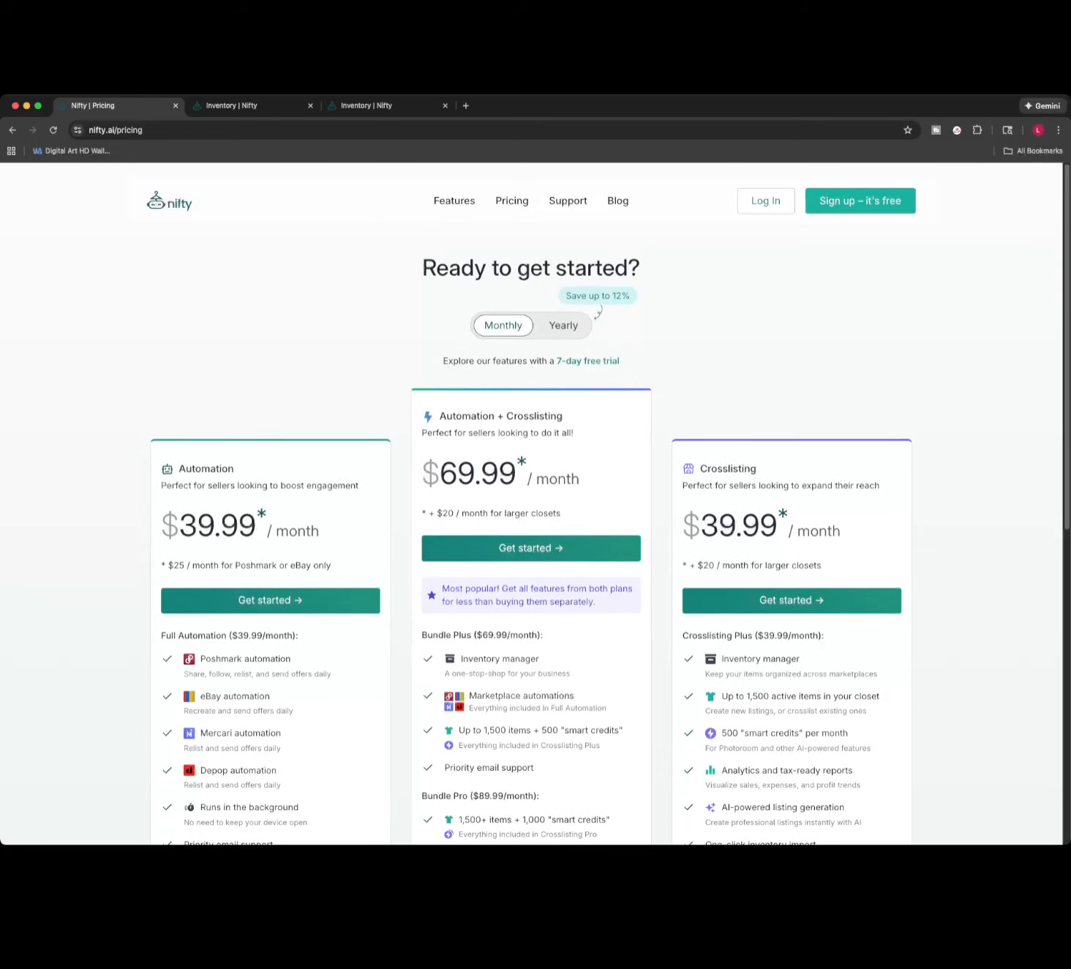
Compare yearly with monthly billing, and examine the monthly plan tiers down to the Bundle Pro price.
click(563, 325)
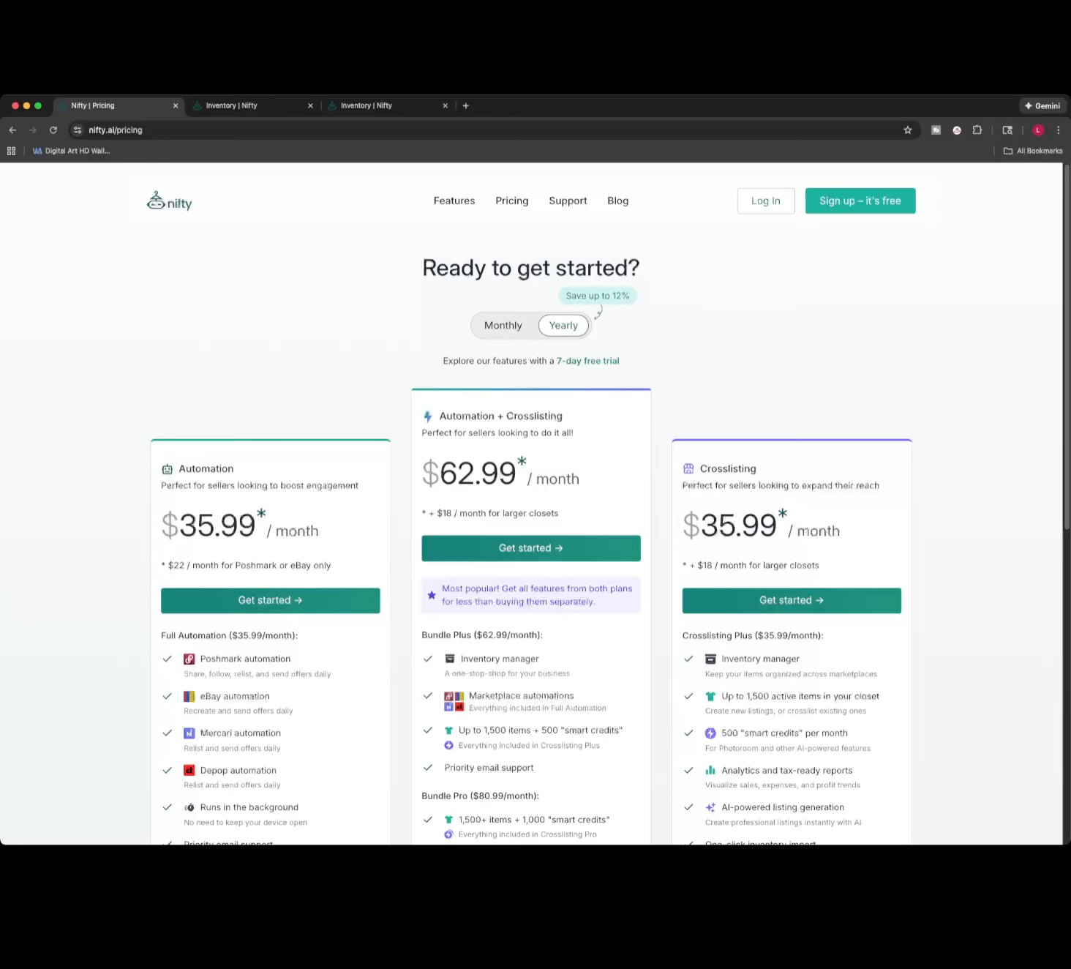
click(504, 326)
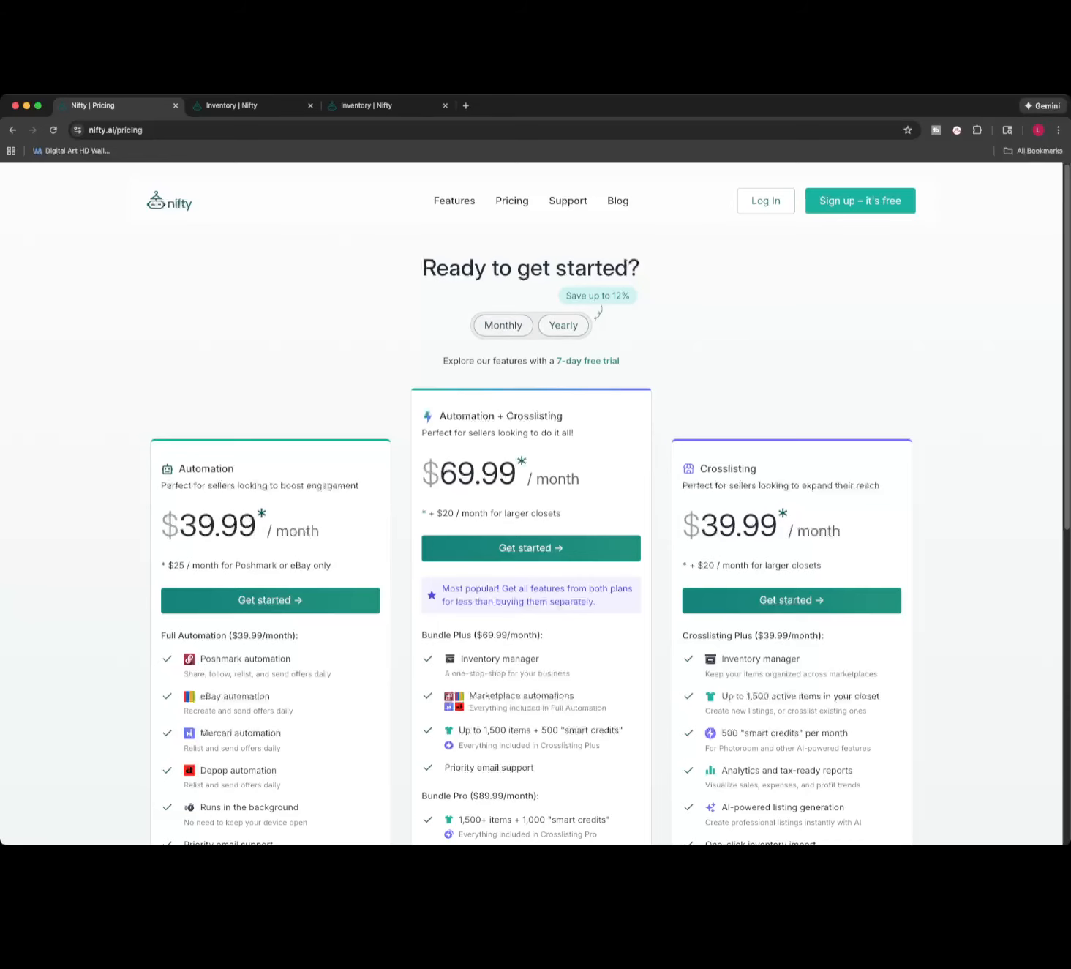
scroll(503, 337, down, 3)
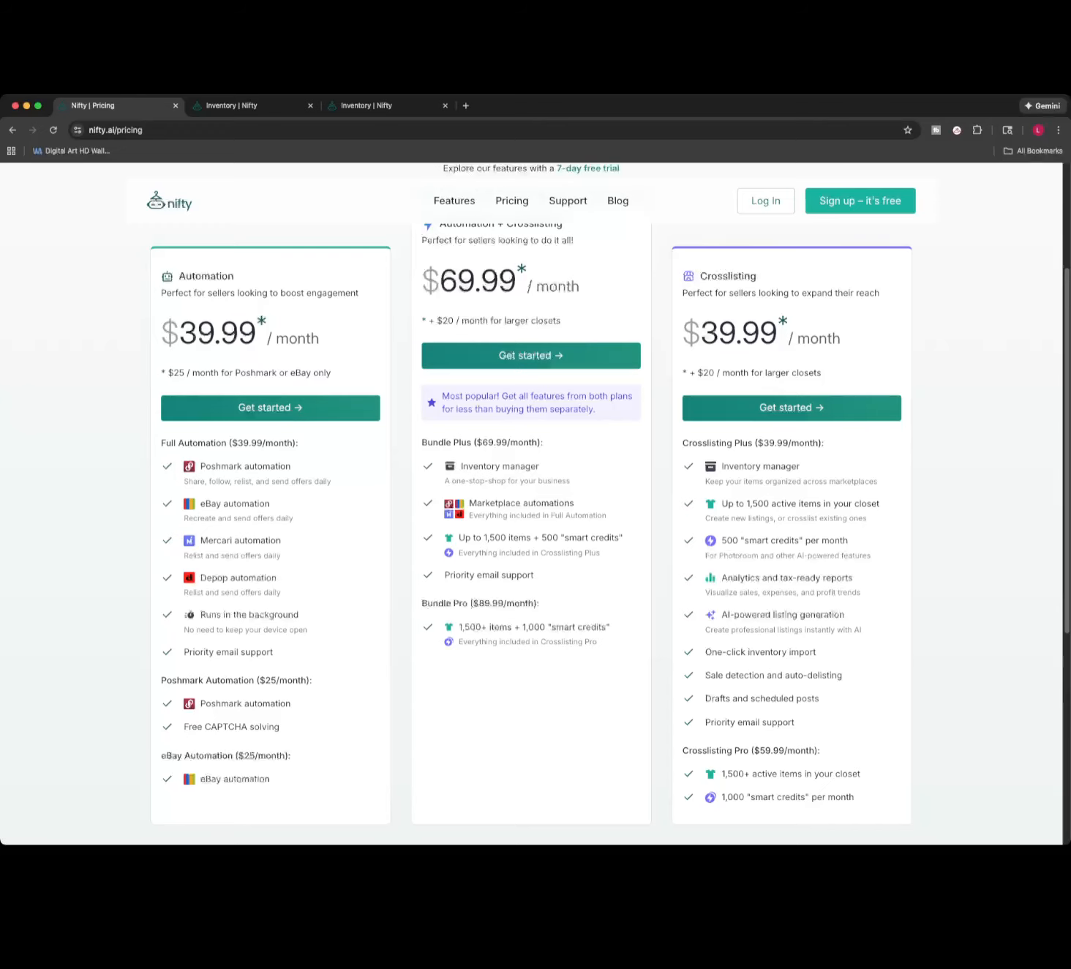
scroll(531, 505, down, 3)
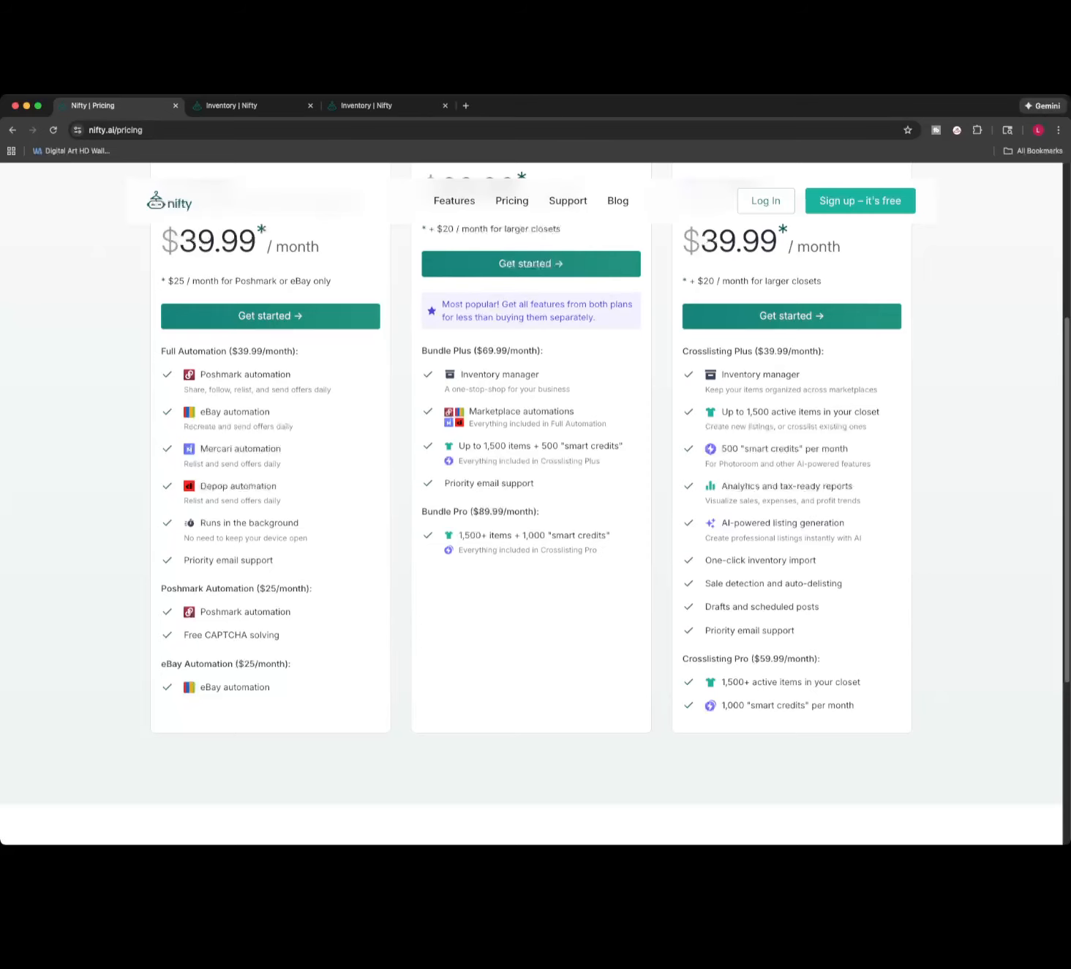
scroll(533, 503, up, 2)
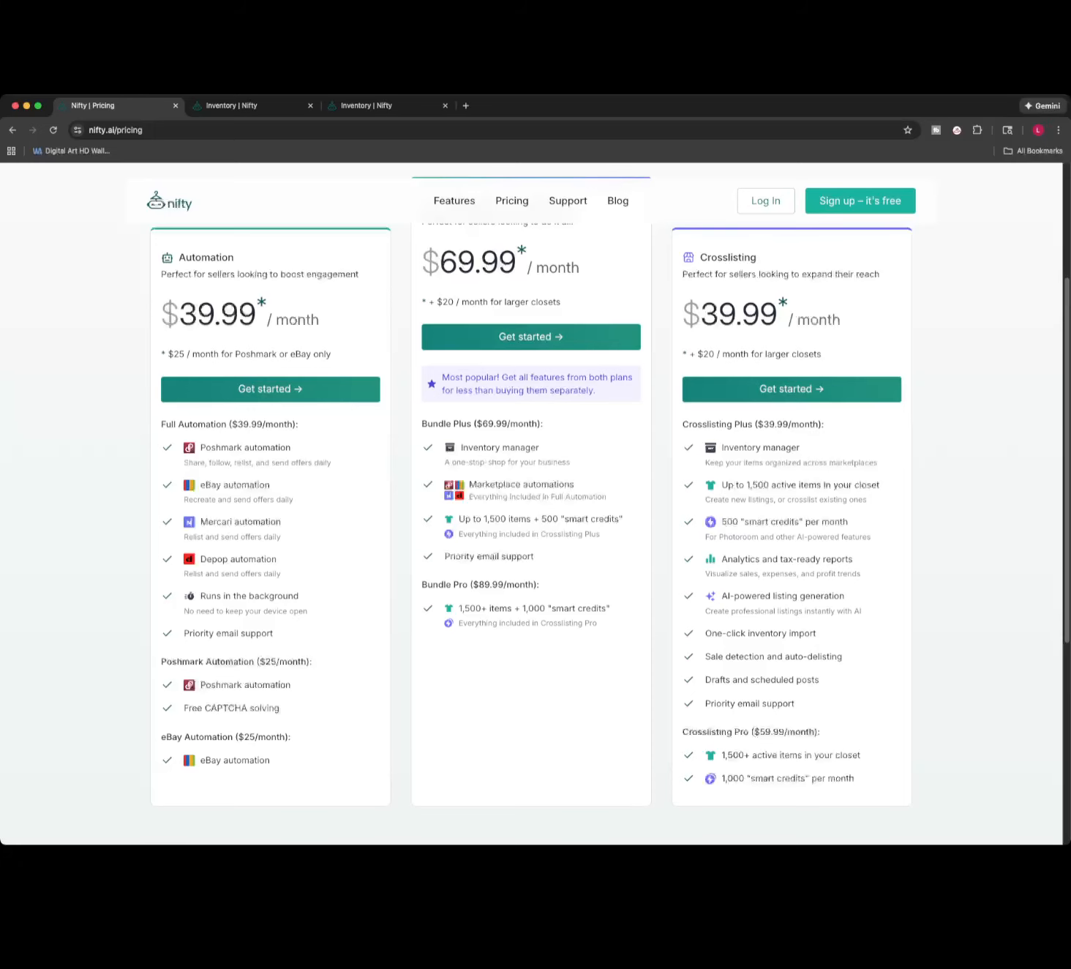
scroll(536, 505, up, 3)
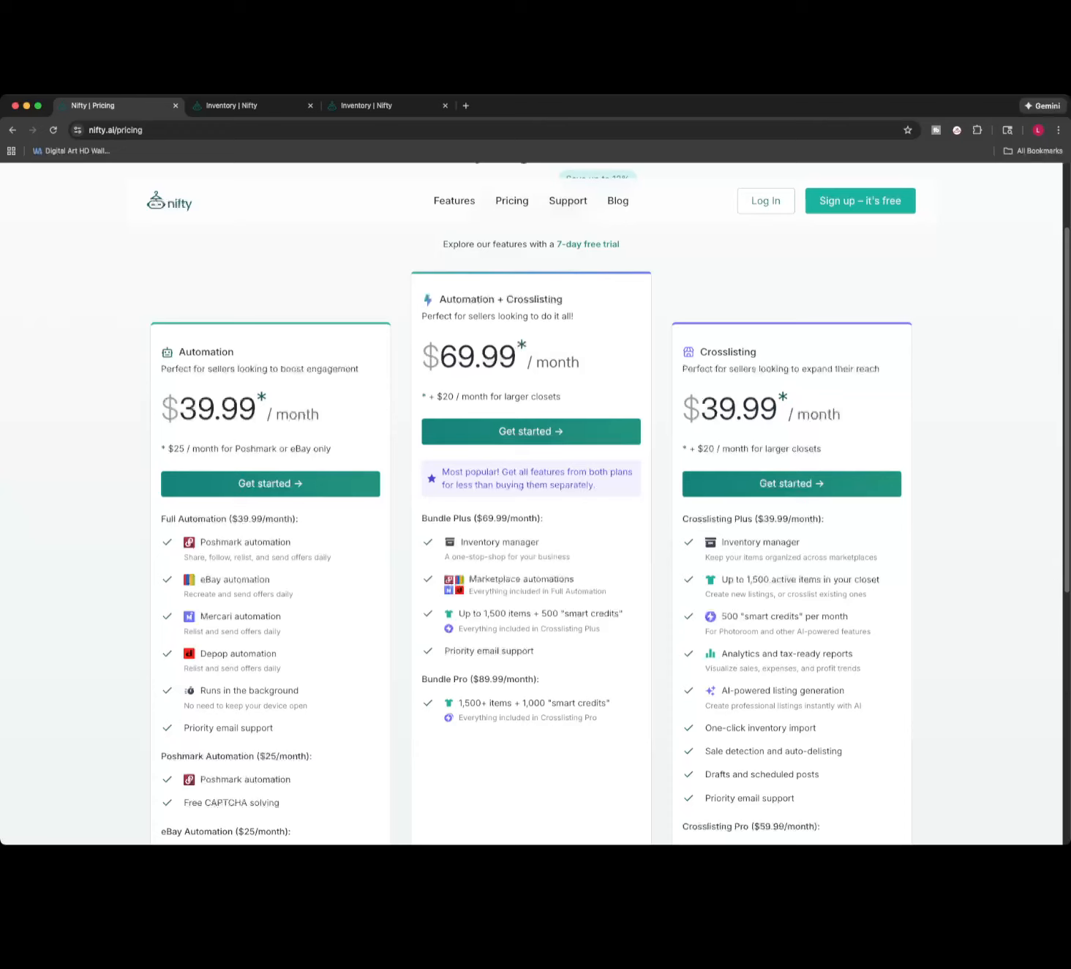
drag(484, 679, 497, 679)
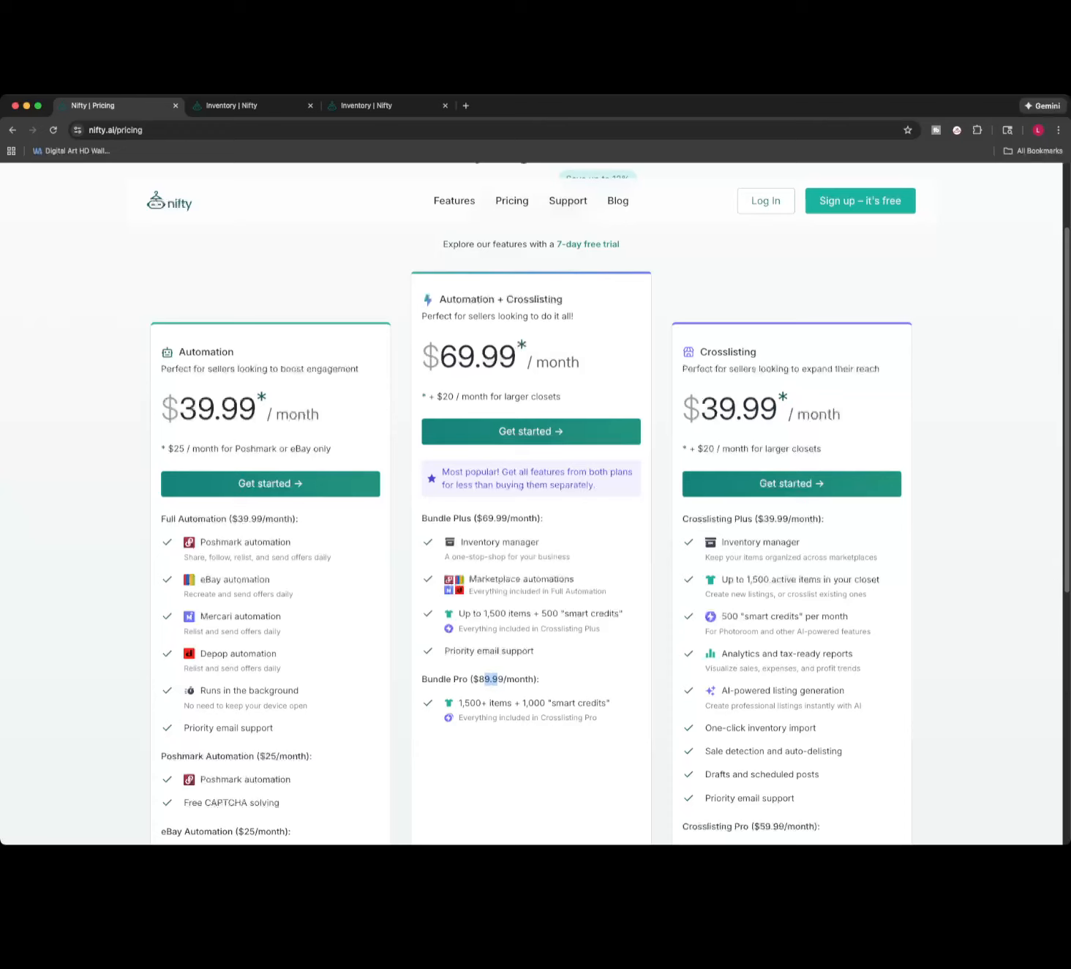